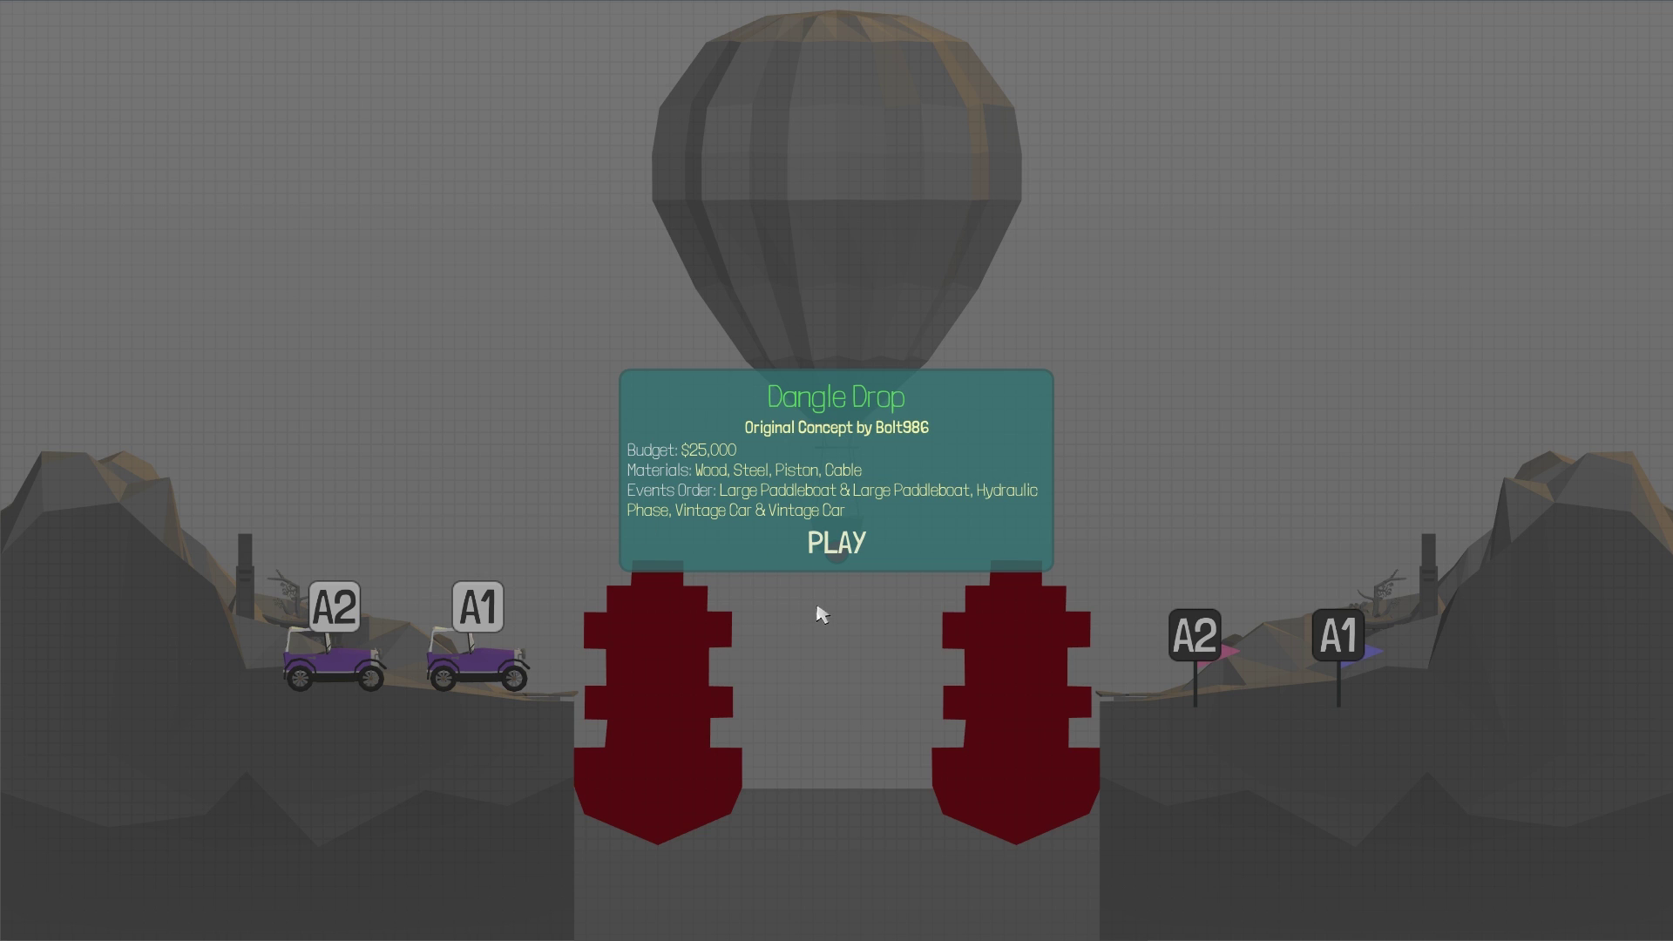
Step: Hang one road piece below the basket anchor and test it, bringing the cost to $790
click(826, 549)
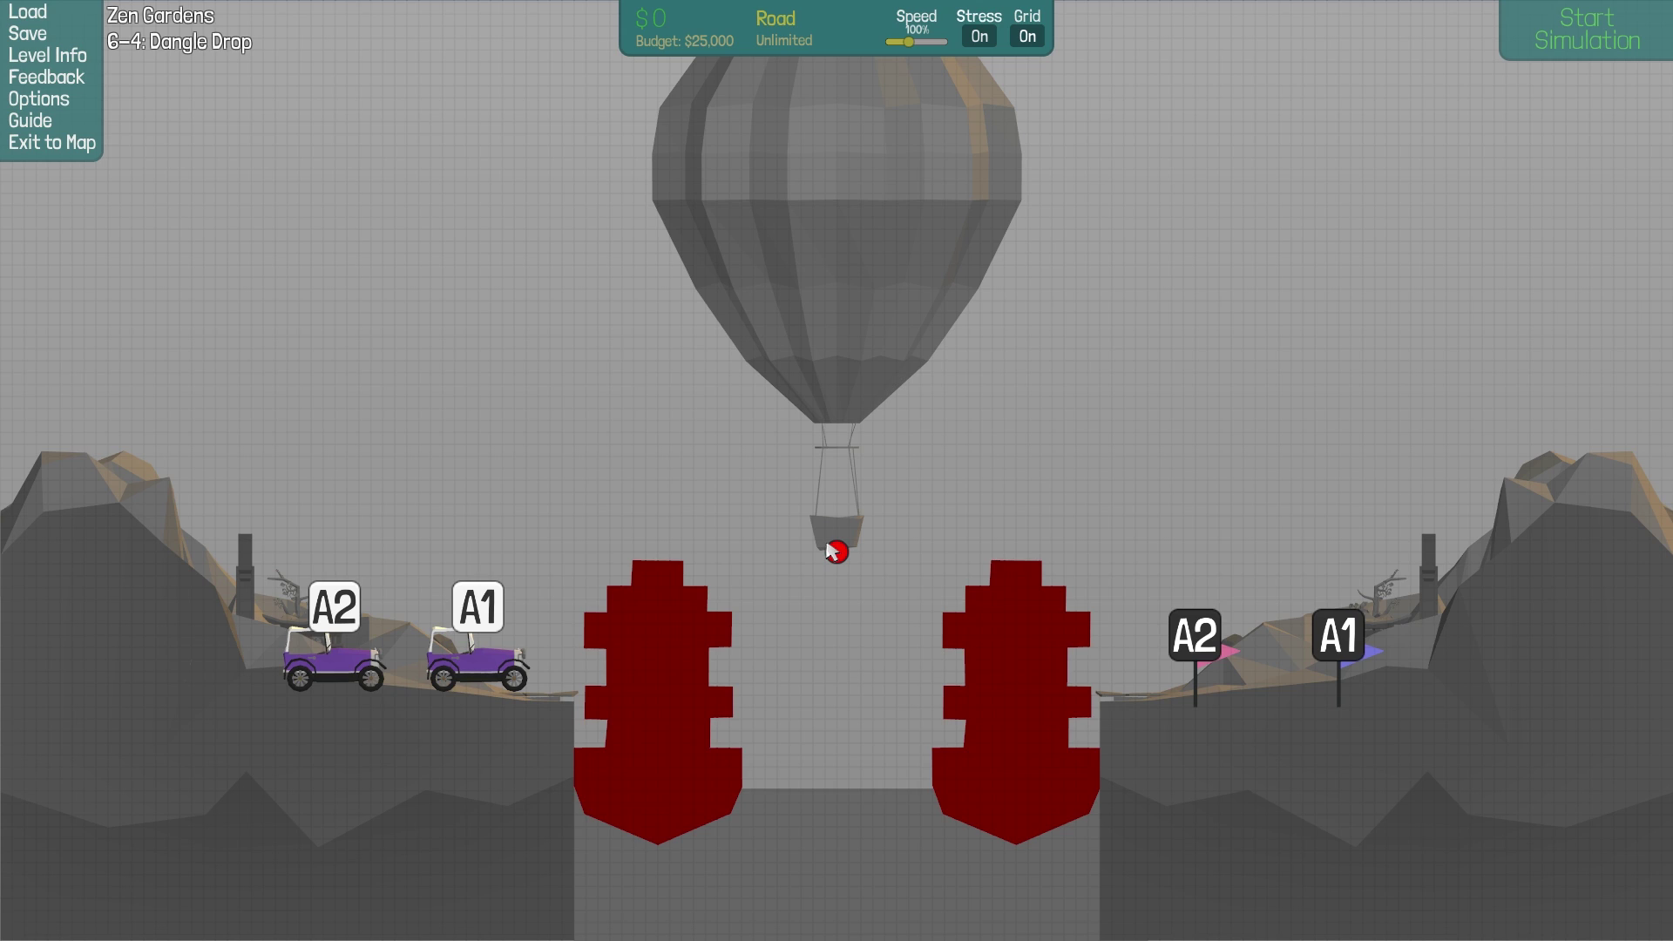
right_click(745, 661)
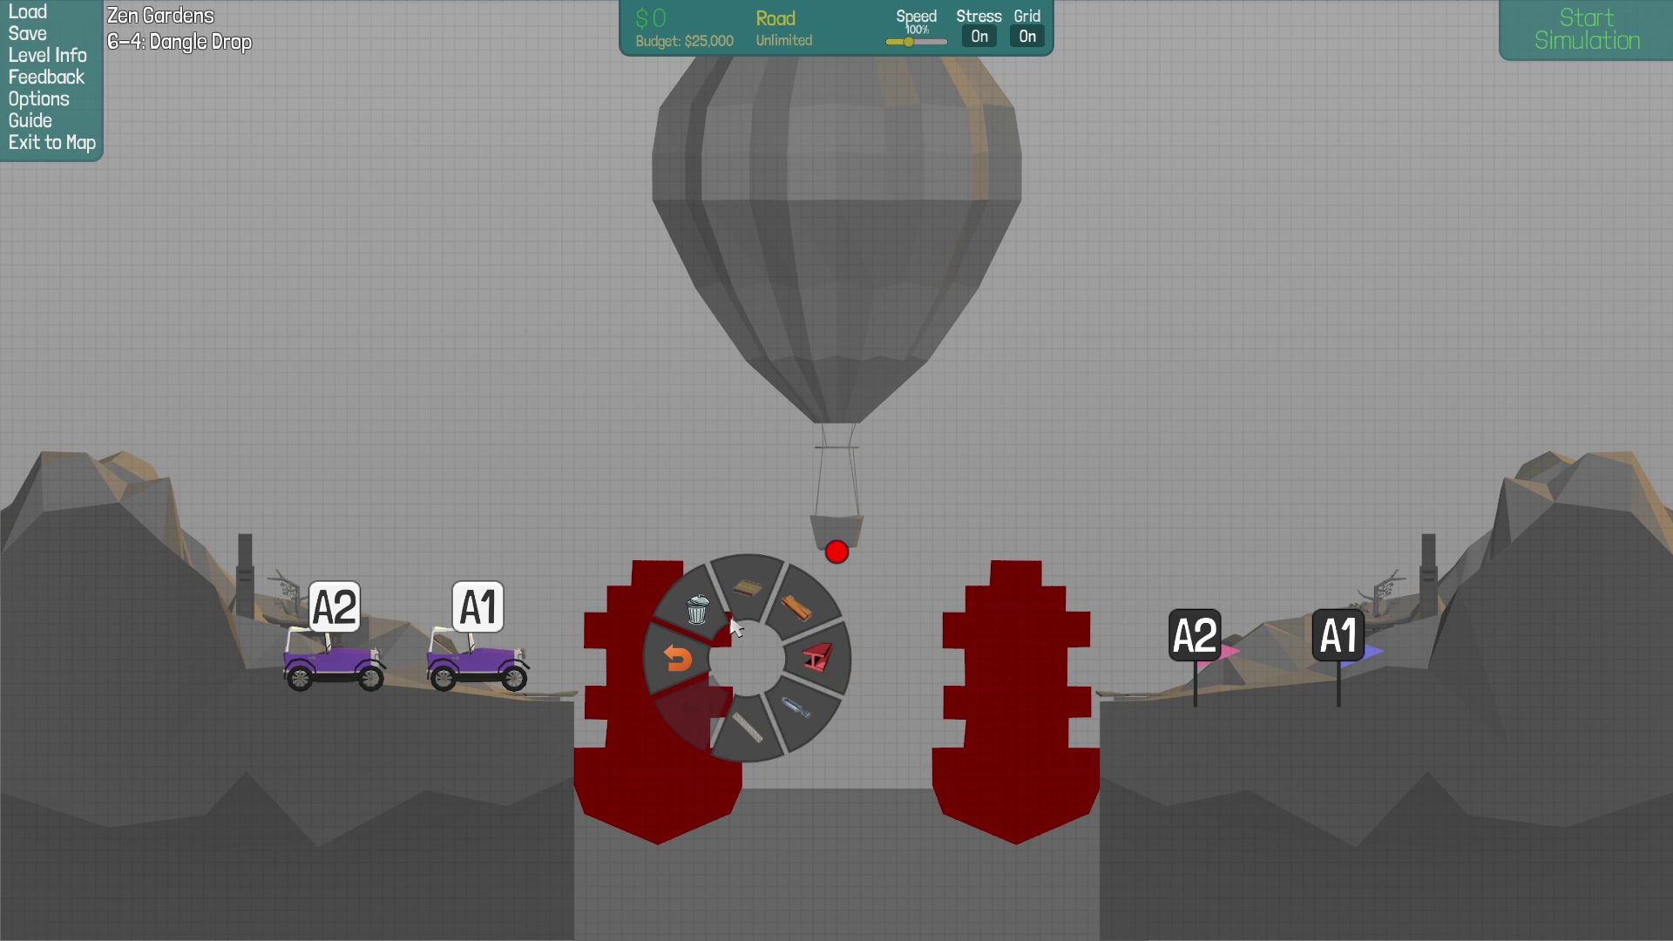
click(748, 595)
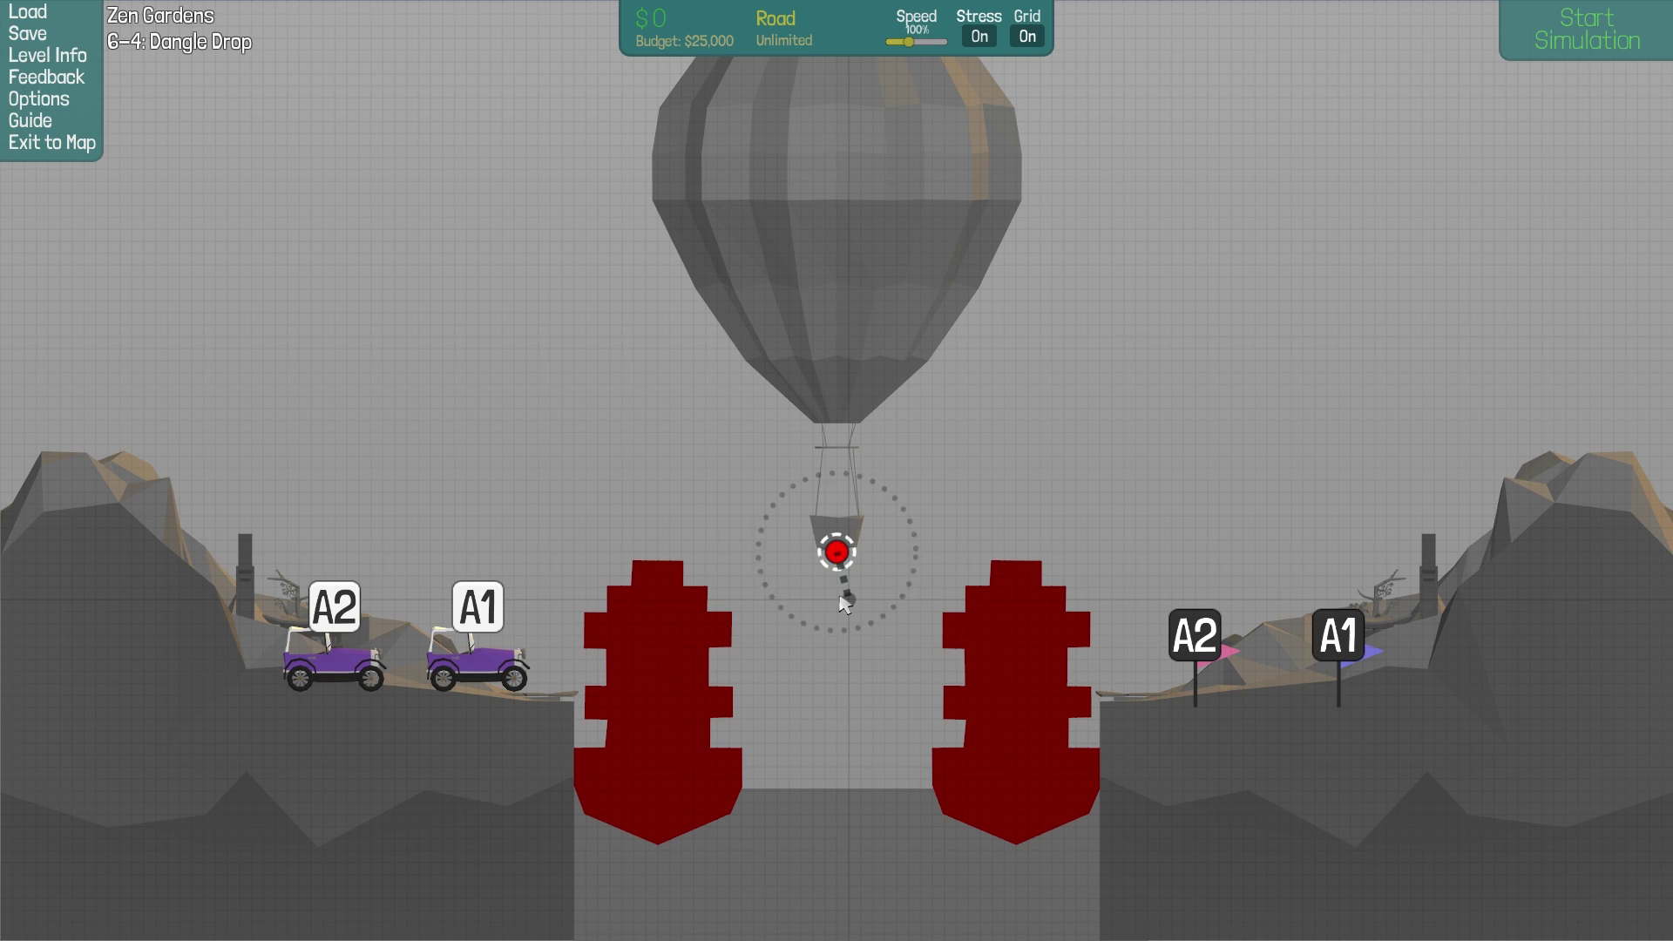
right_click(883, 649)
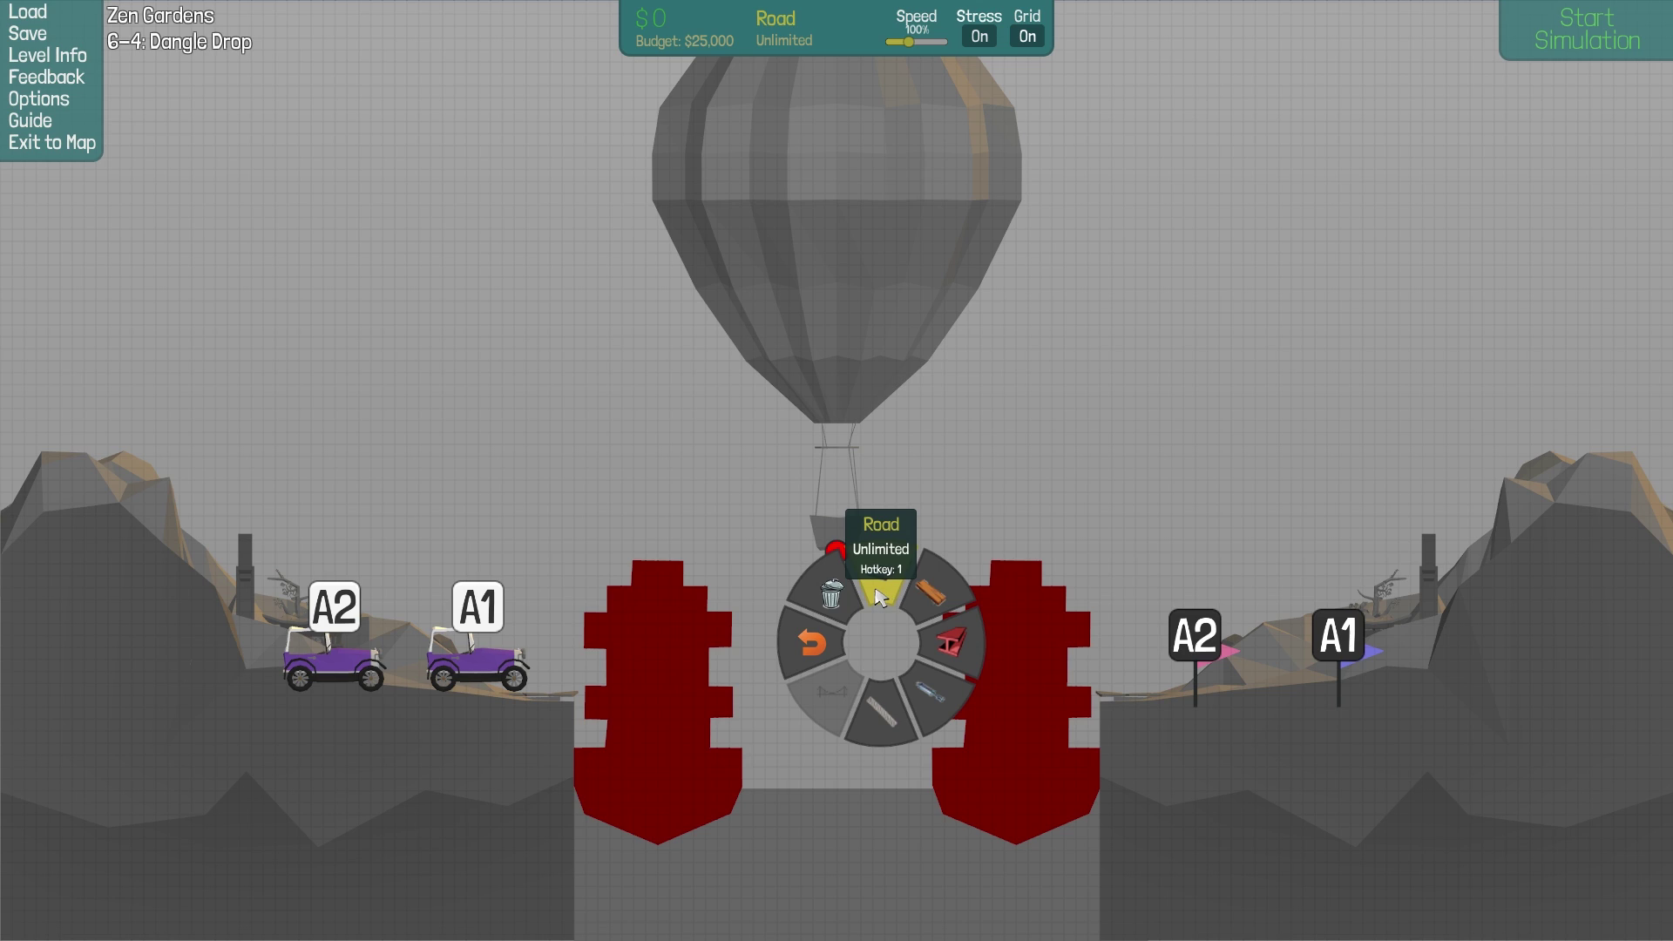
click(811, 640)
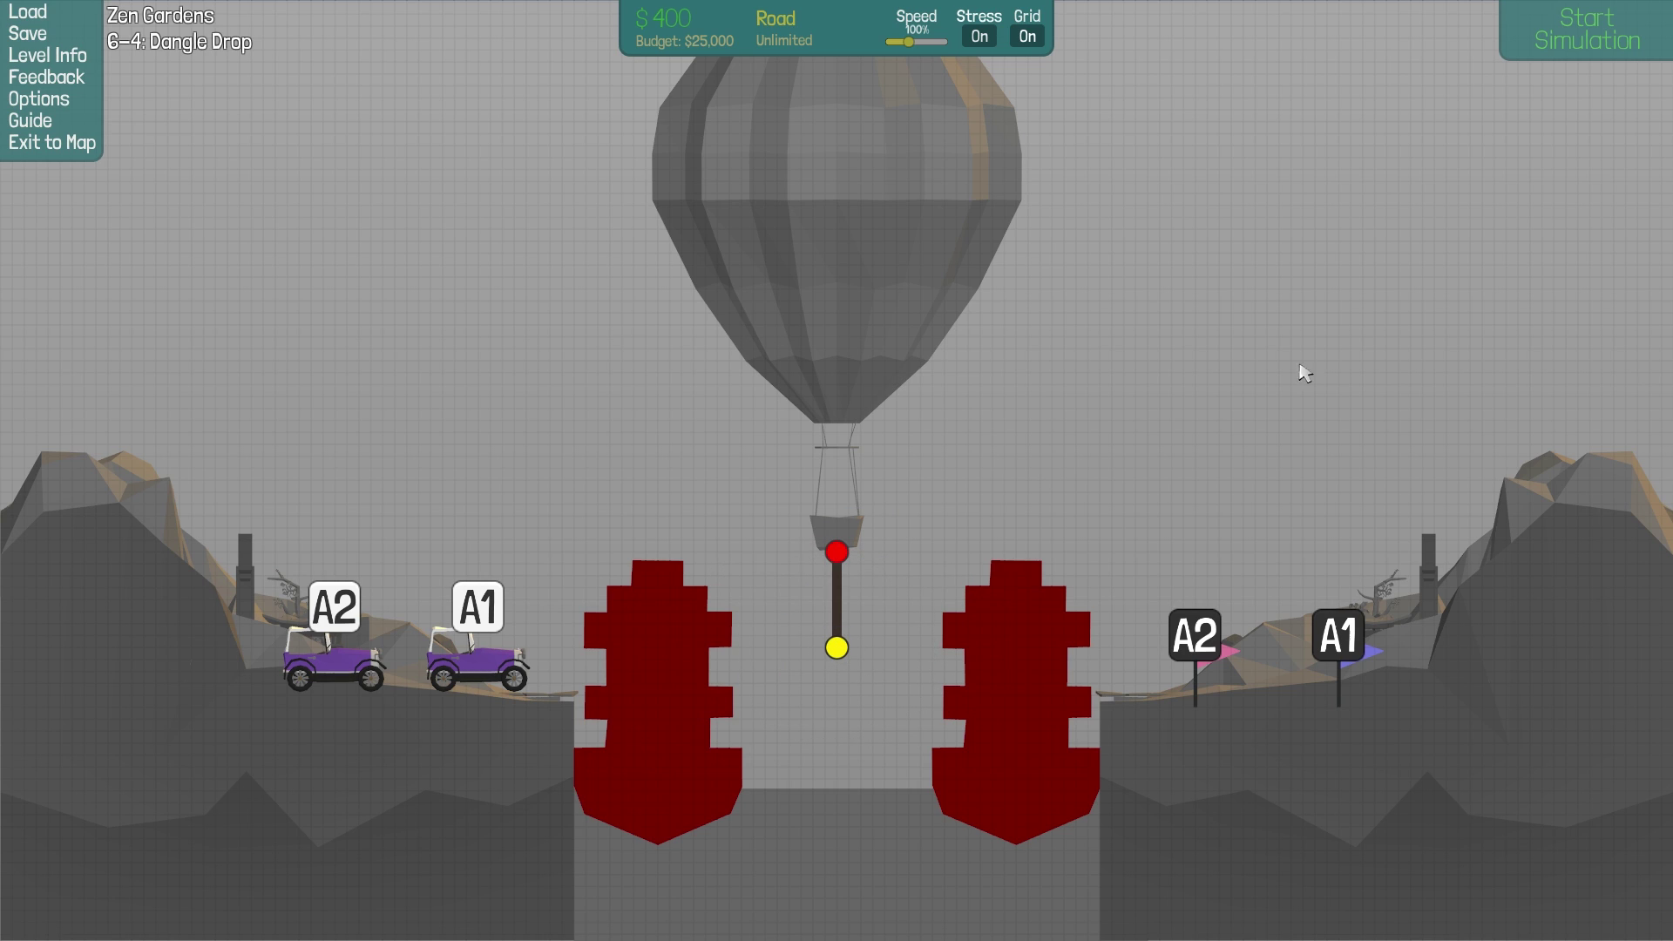
click(1537, 43)
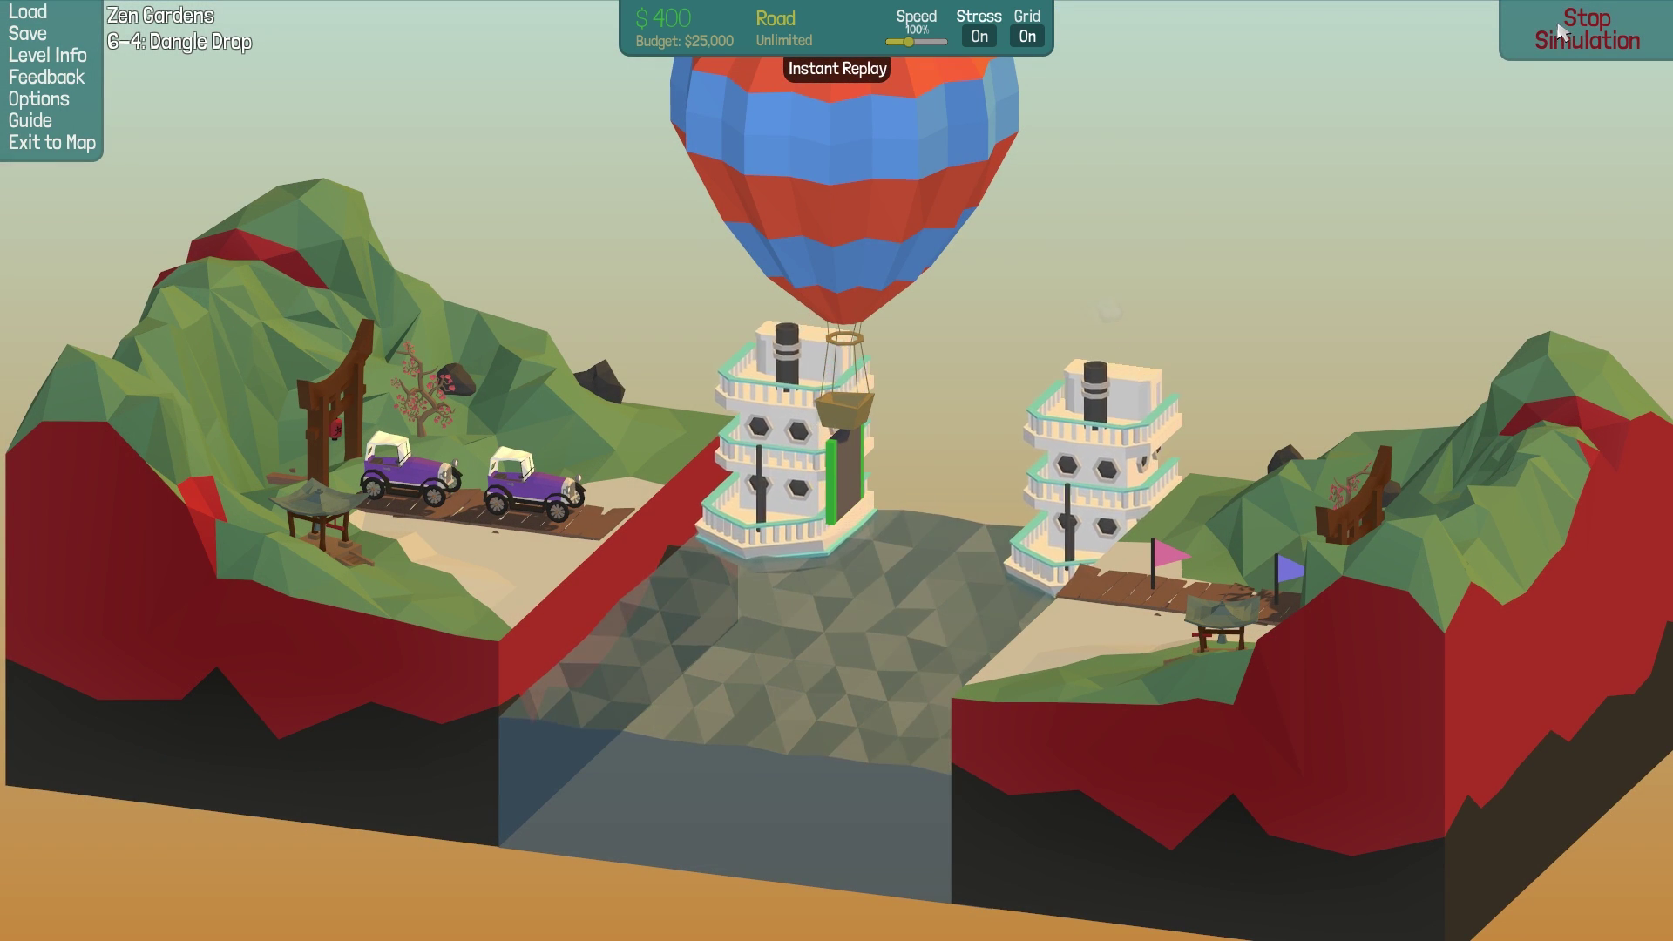
click(1538, 44)
right_click(836, 648)
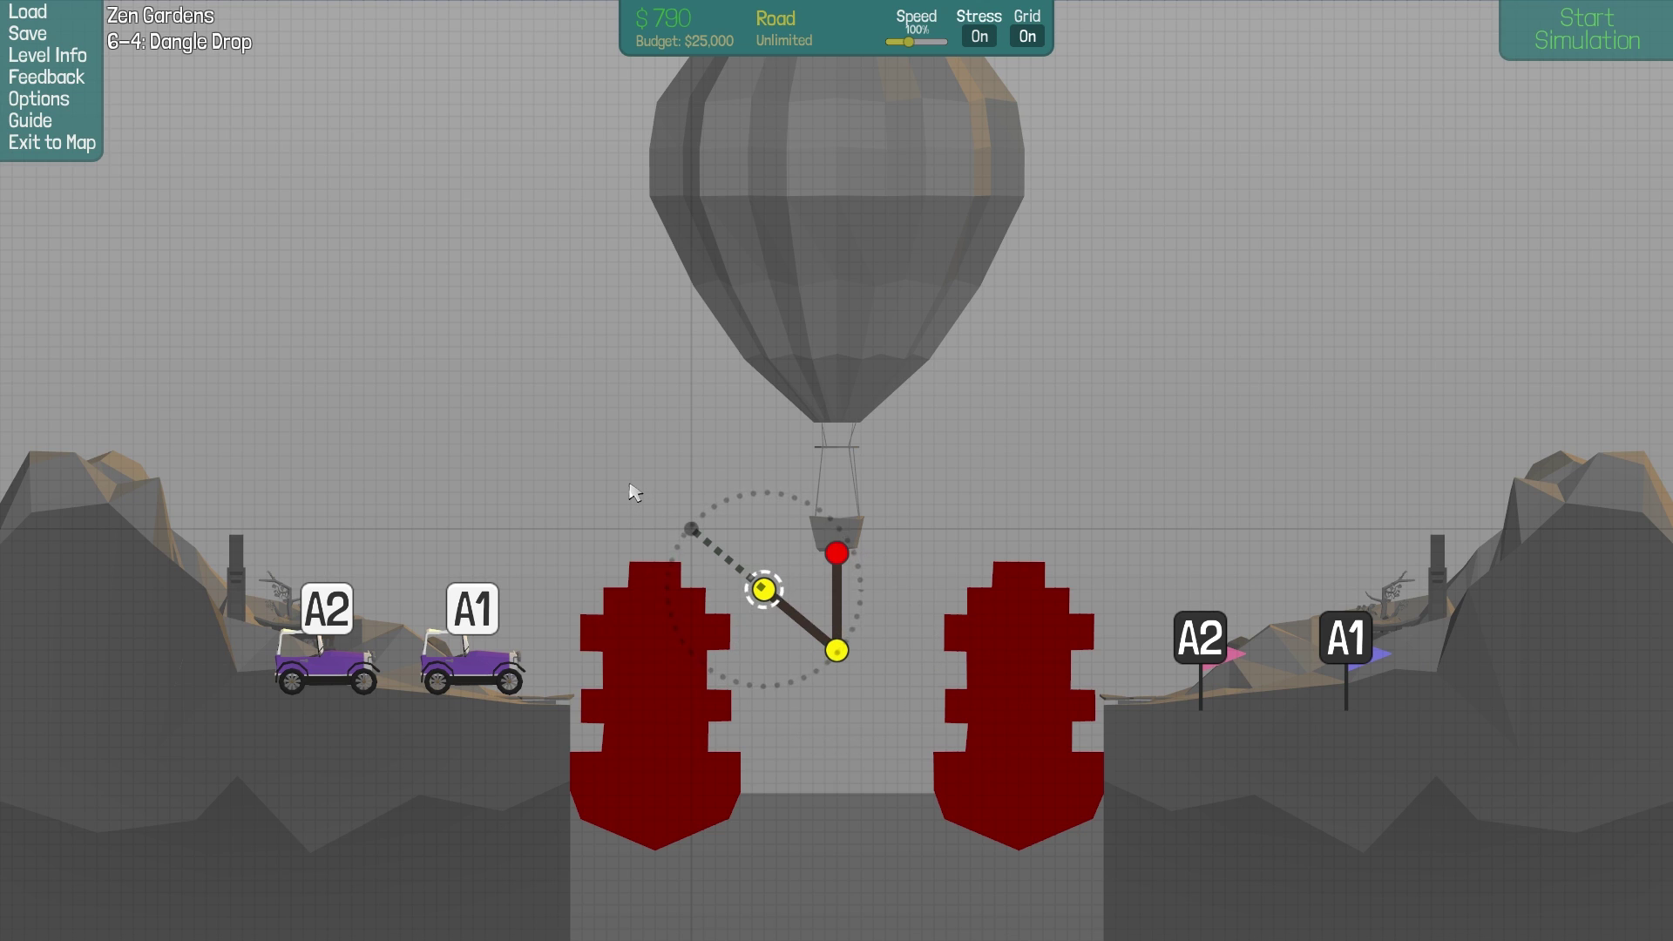
Step: Draw road arms rising up-left and up-right from the bottom node
click(612, 473)
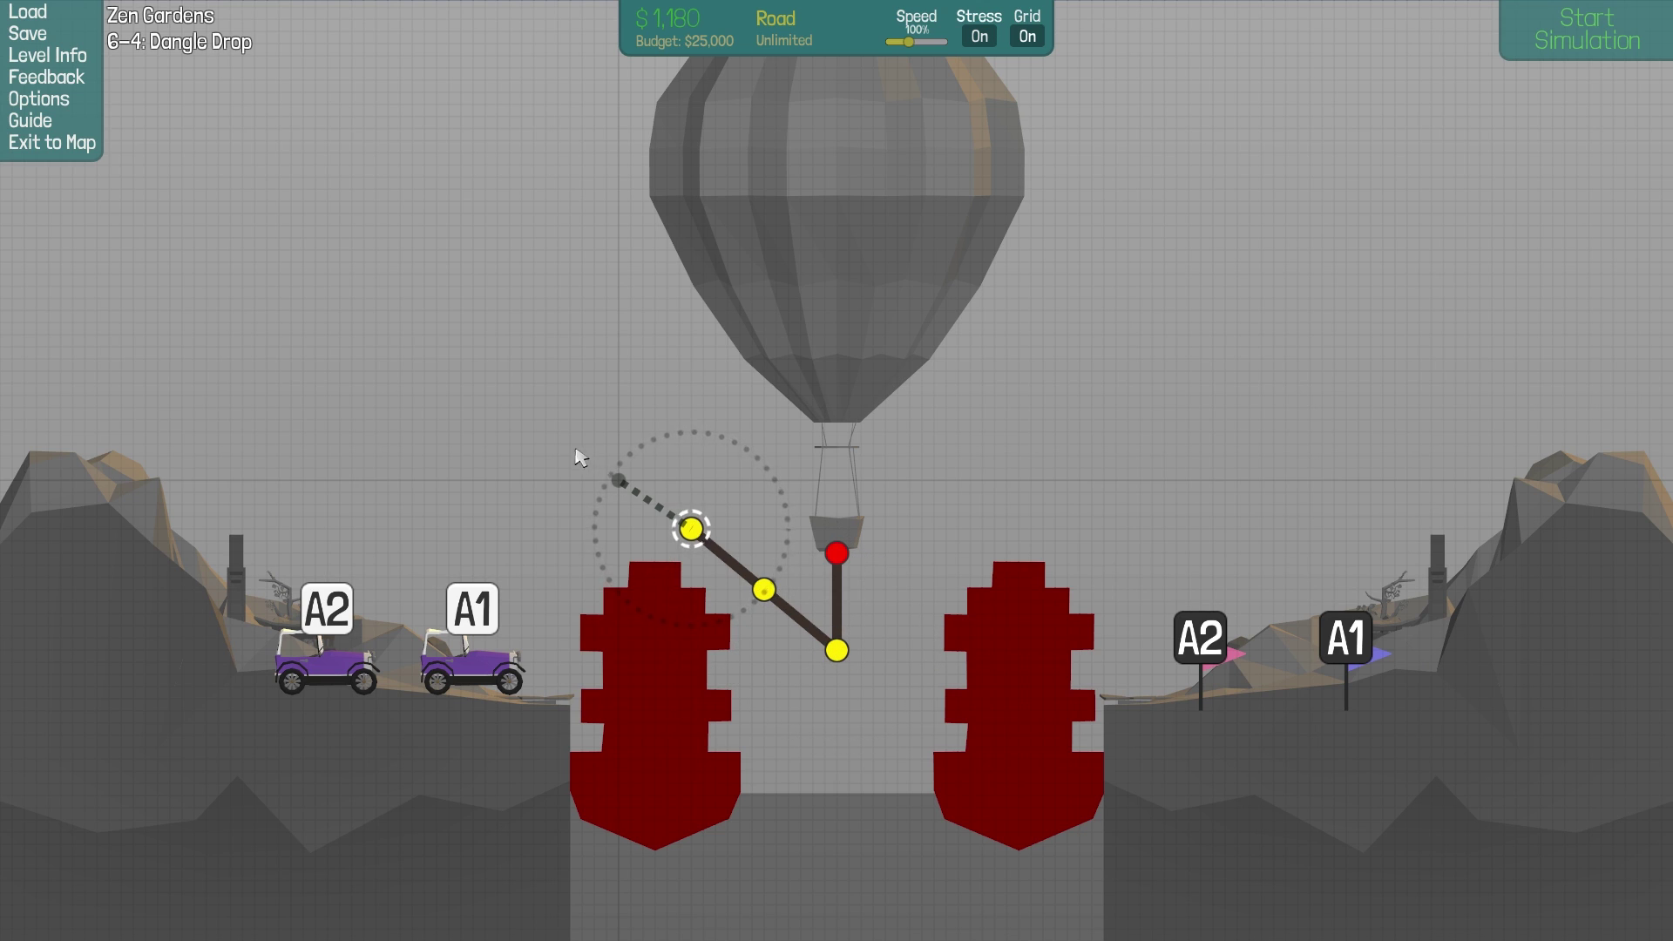
click(837, 650)
click(910, 601)
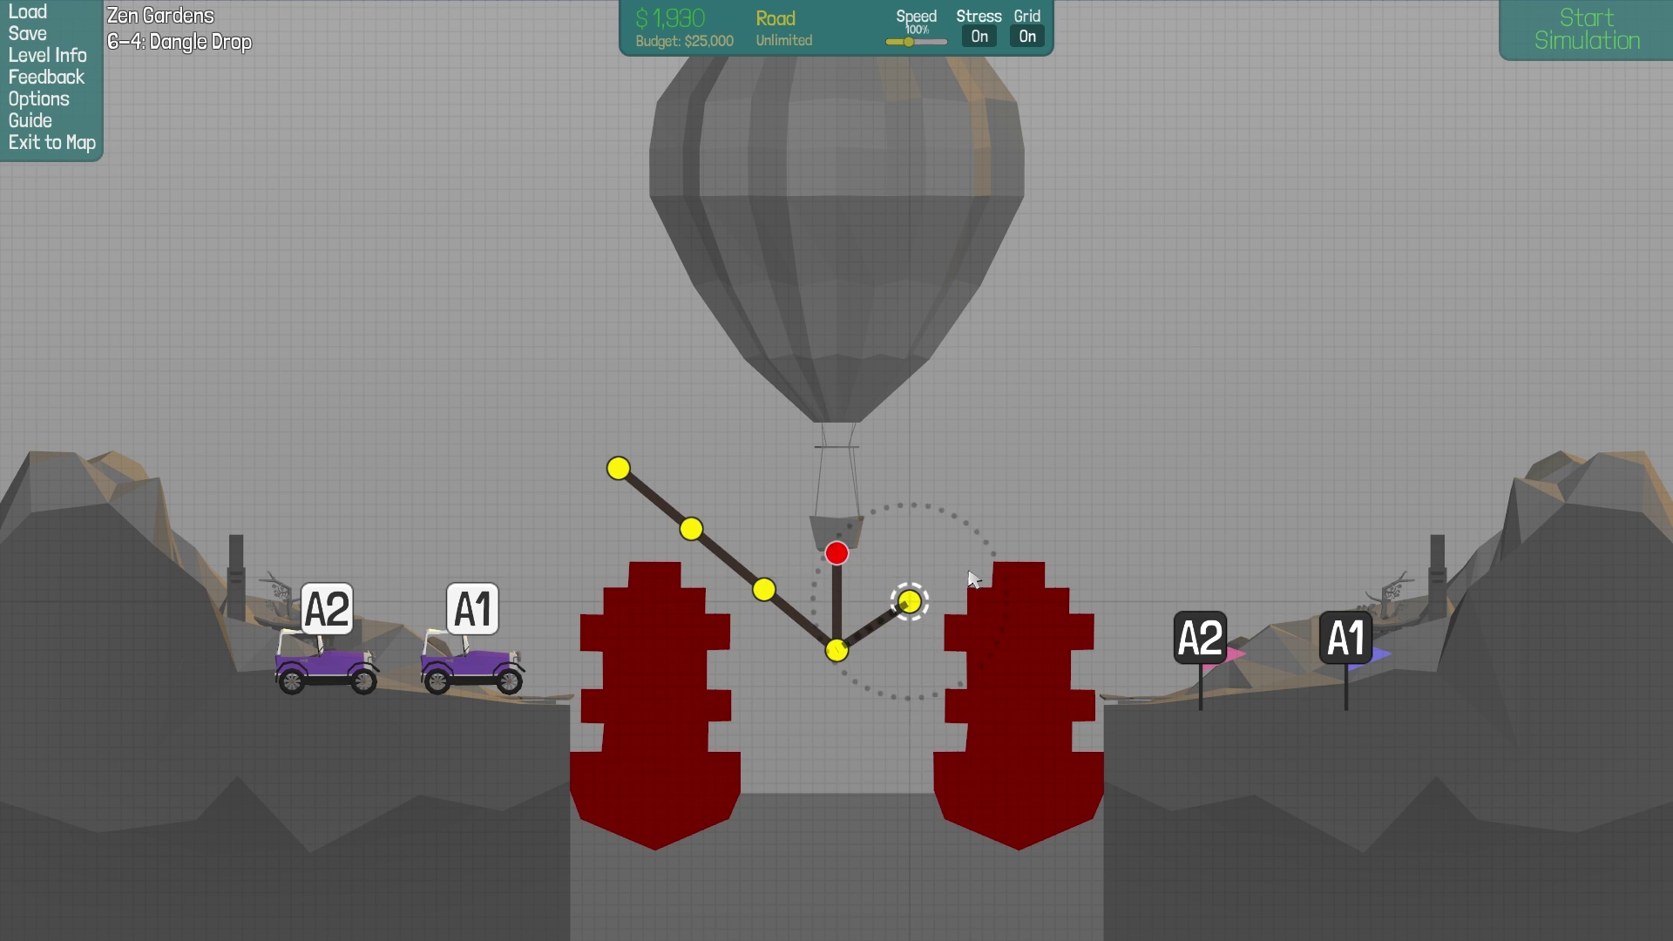
click(1028, 526)
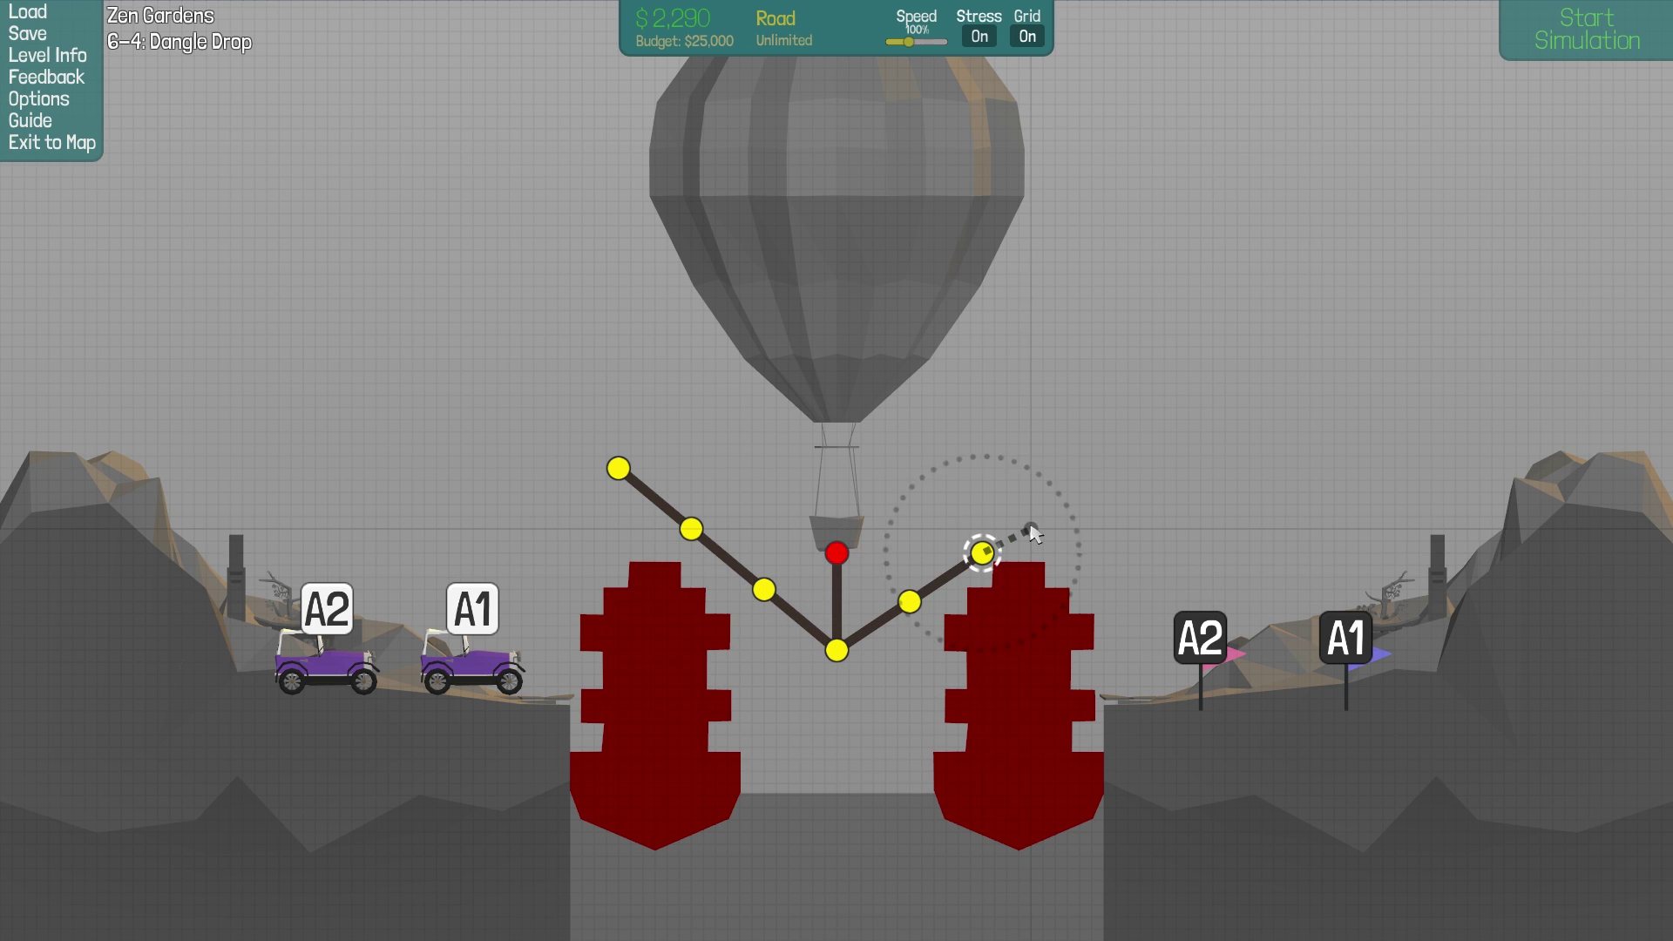
click(1098, 491)
Step: Rebuild the left road arm by deleting, undoing, and repositioning its top node
drag(552, 425, 791, 645)
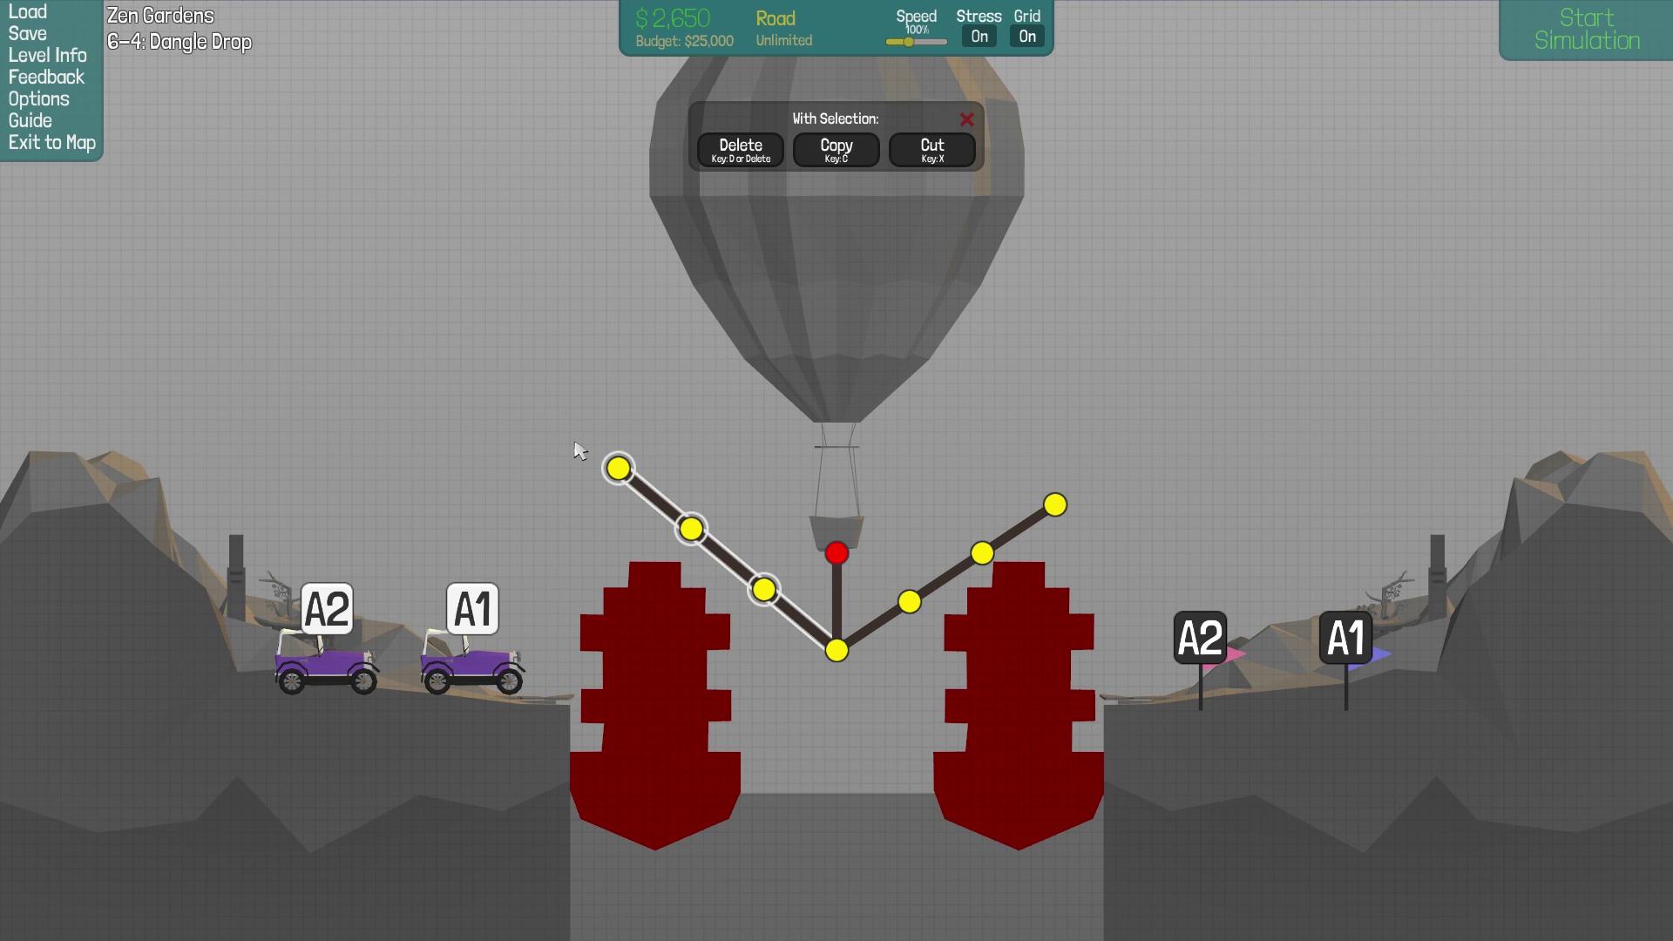
click(740, 151)
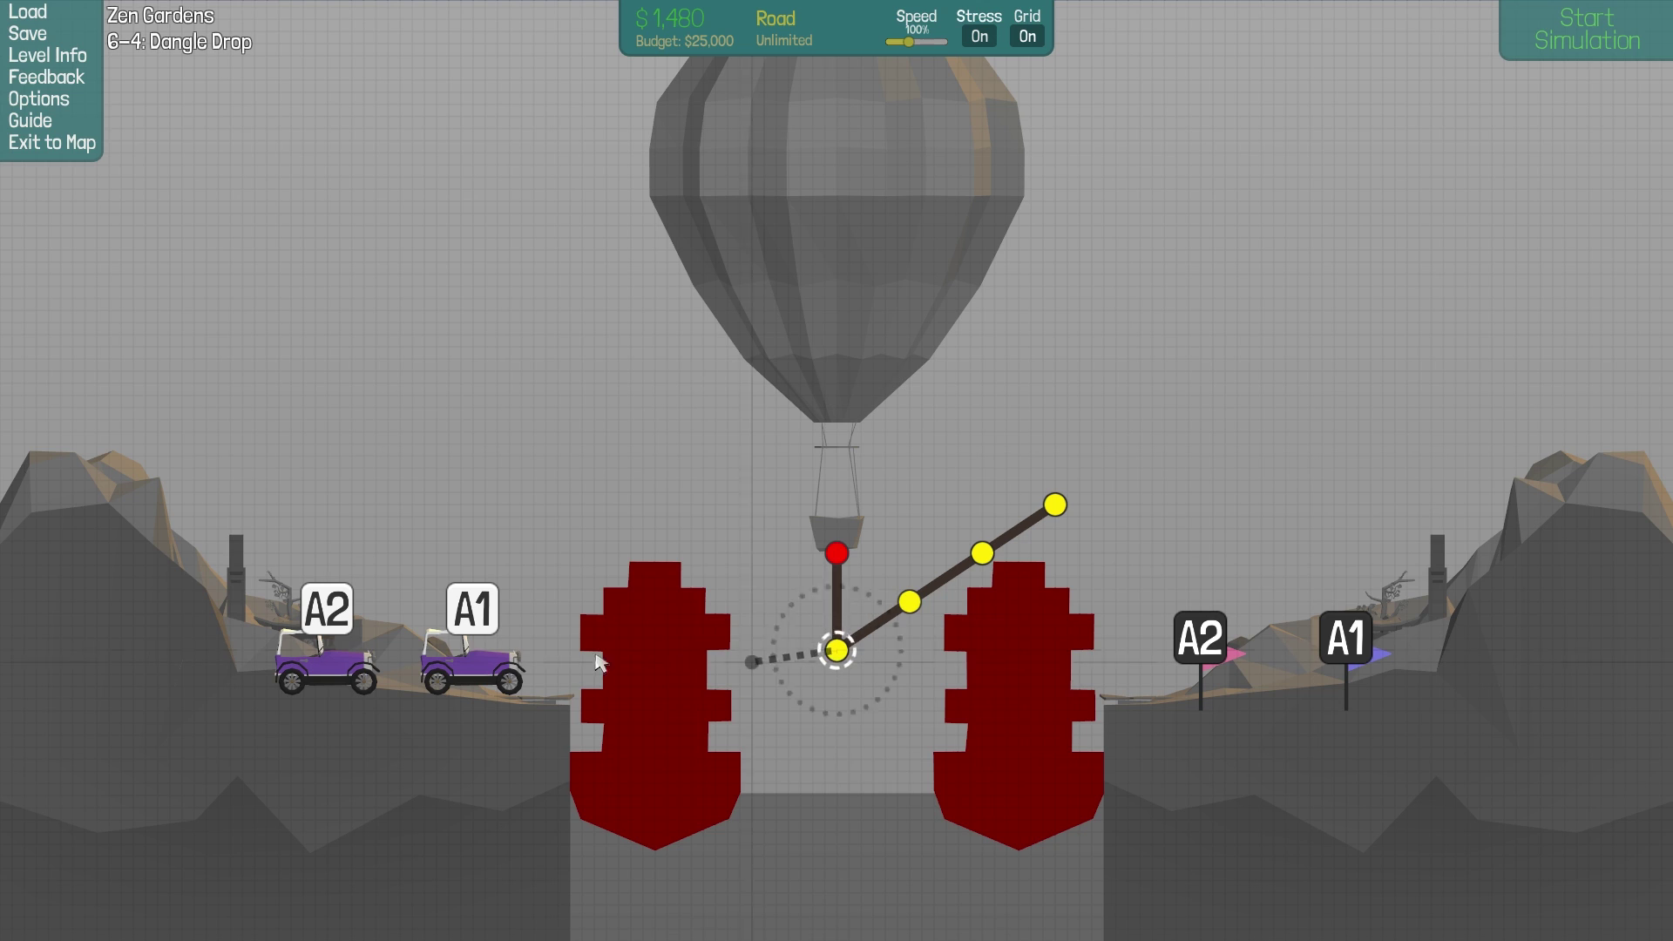
drag(597, 663, 546, 650)
mouse_move(510, 546)
mouse_down()
mouse_move(822, 789)
mouse_move(772, 790)
mouse_up()
click(762, 162)
key(ctrl+z)
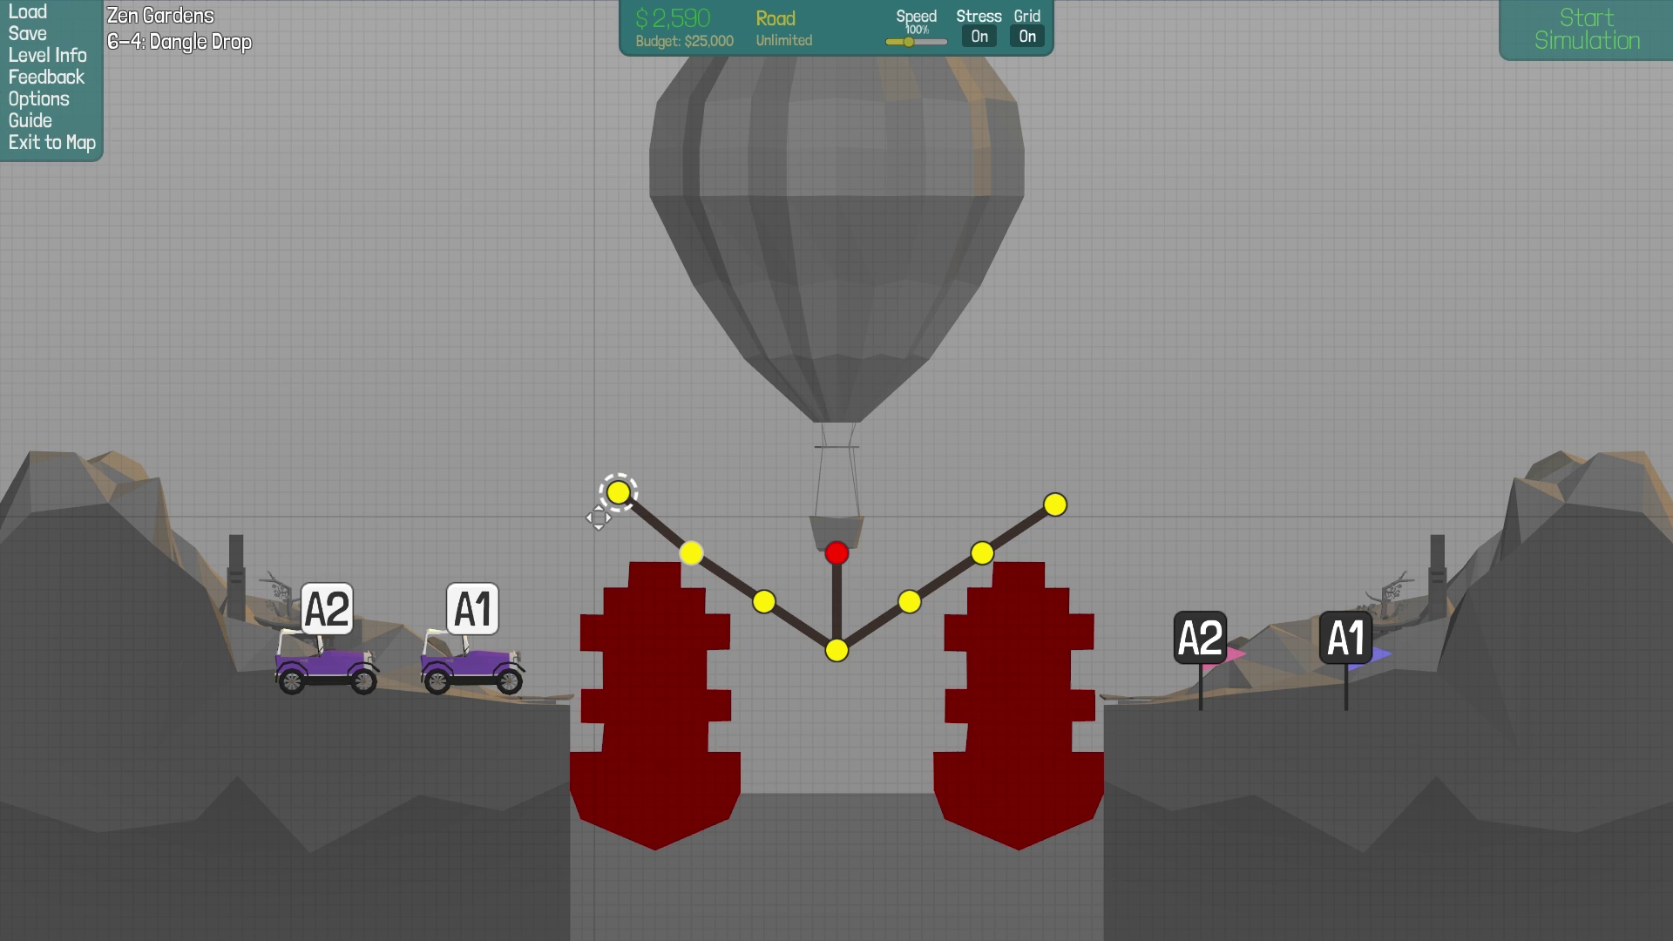
drag(621, 494, 615, 493)
Step: Brace the left road arm with steel triangles and begin bracing the right arm
key(4)
click(616, 506)
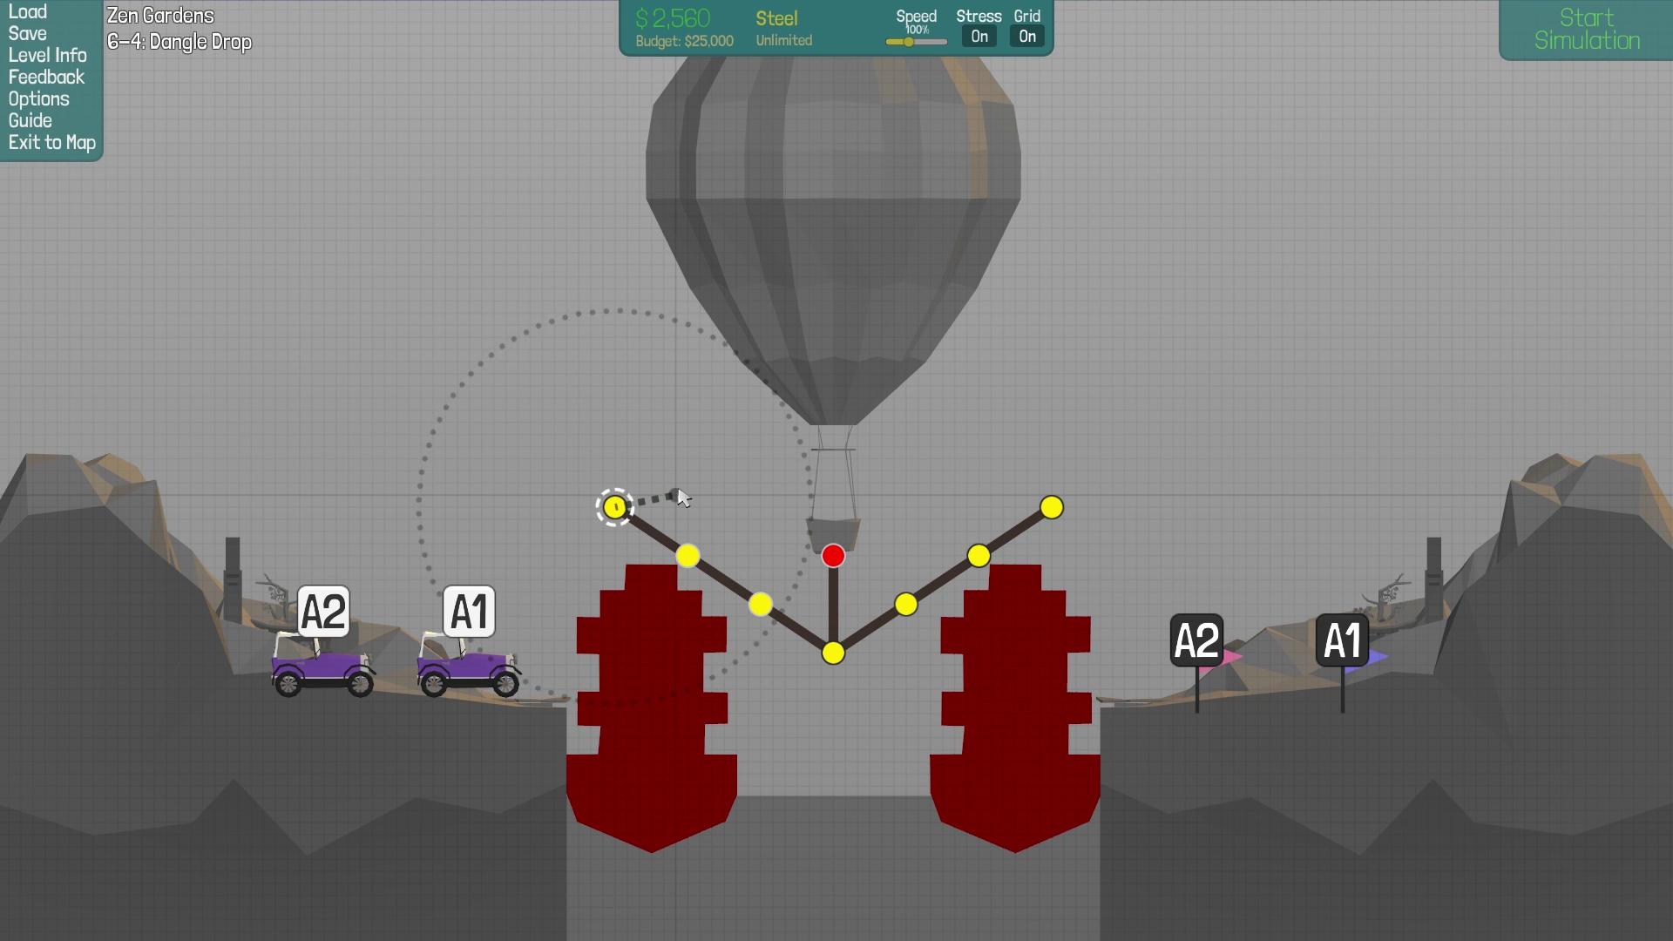
click(674, 495)
click(688, 556)
click(748, 542)
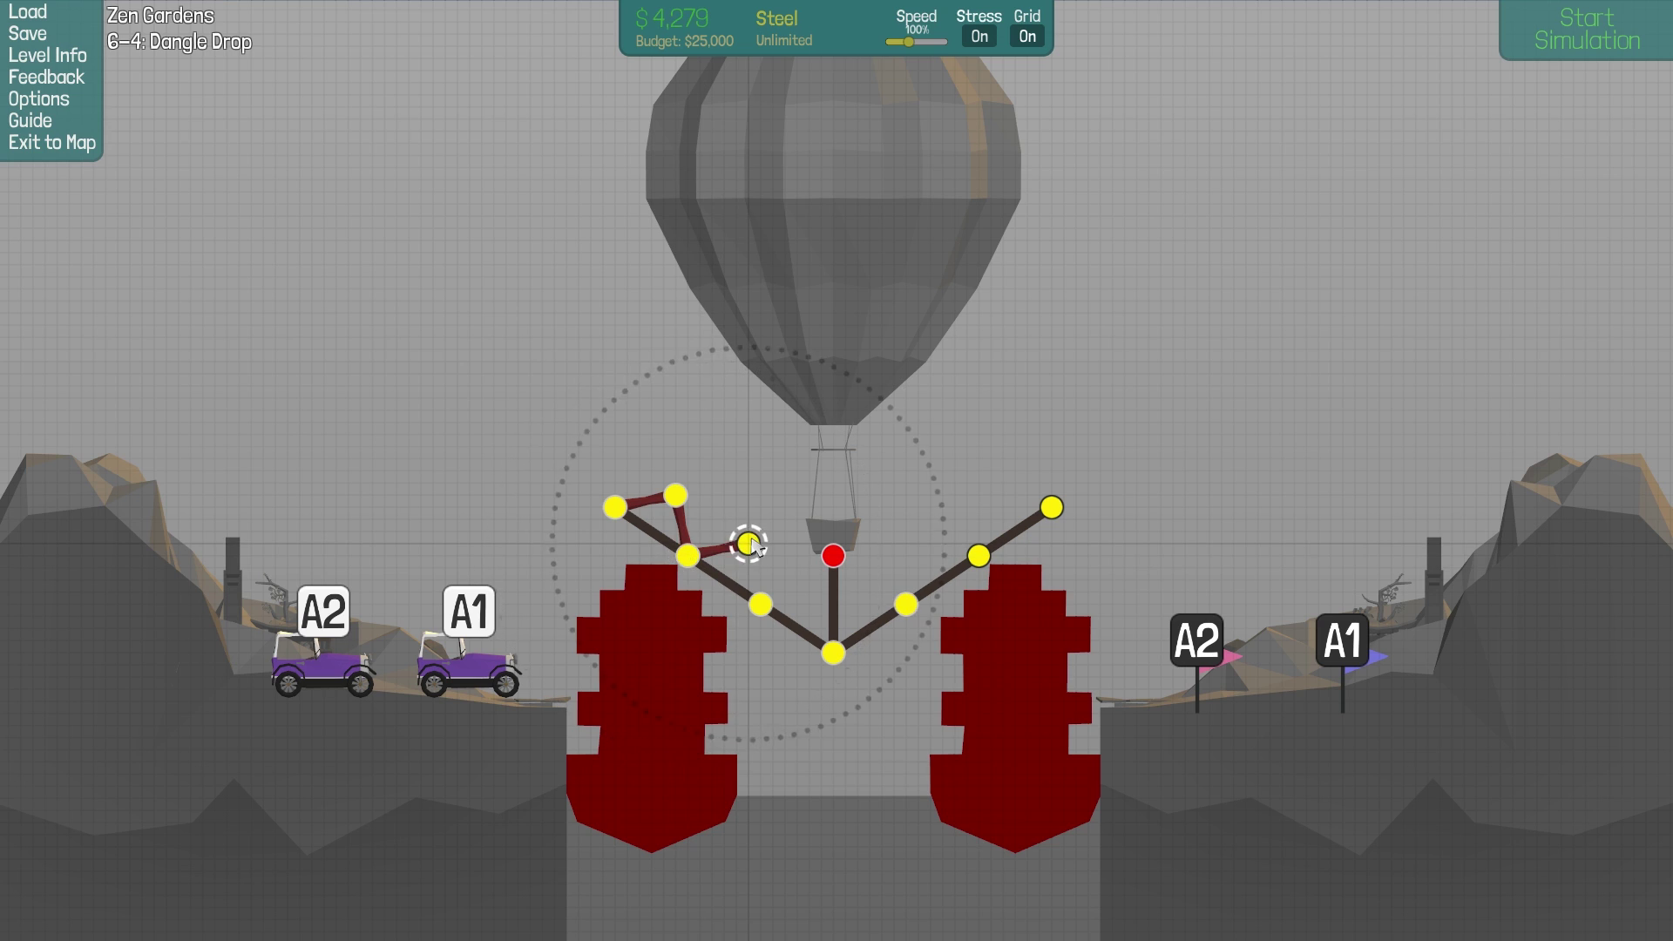
click(760, 603)
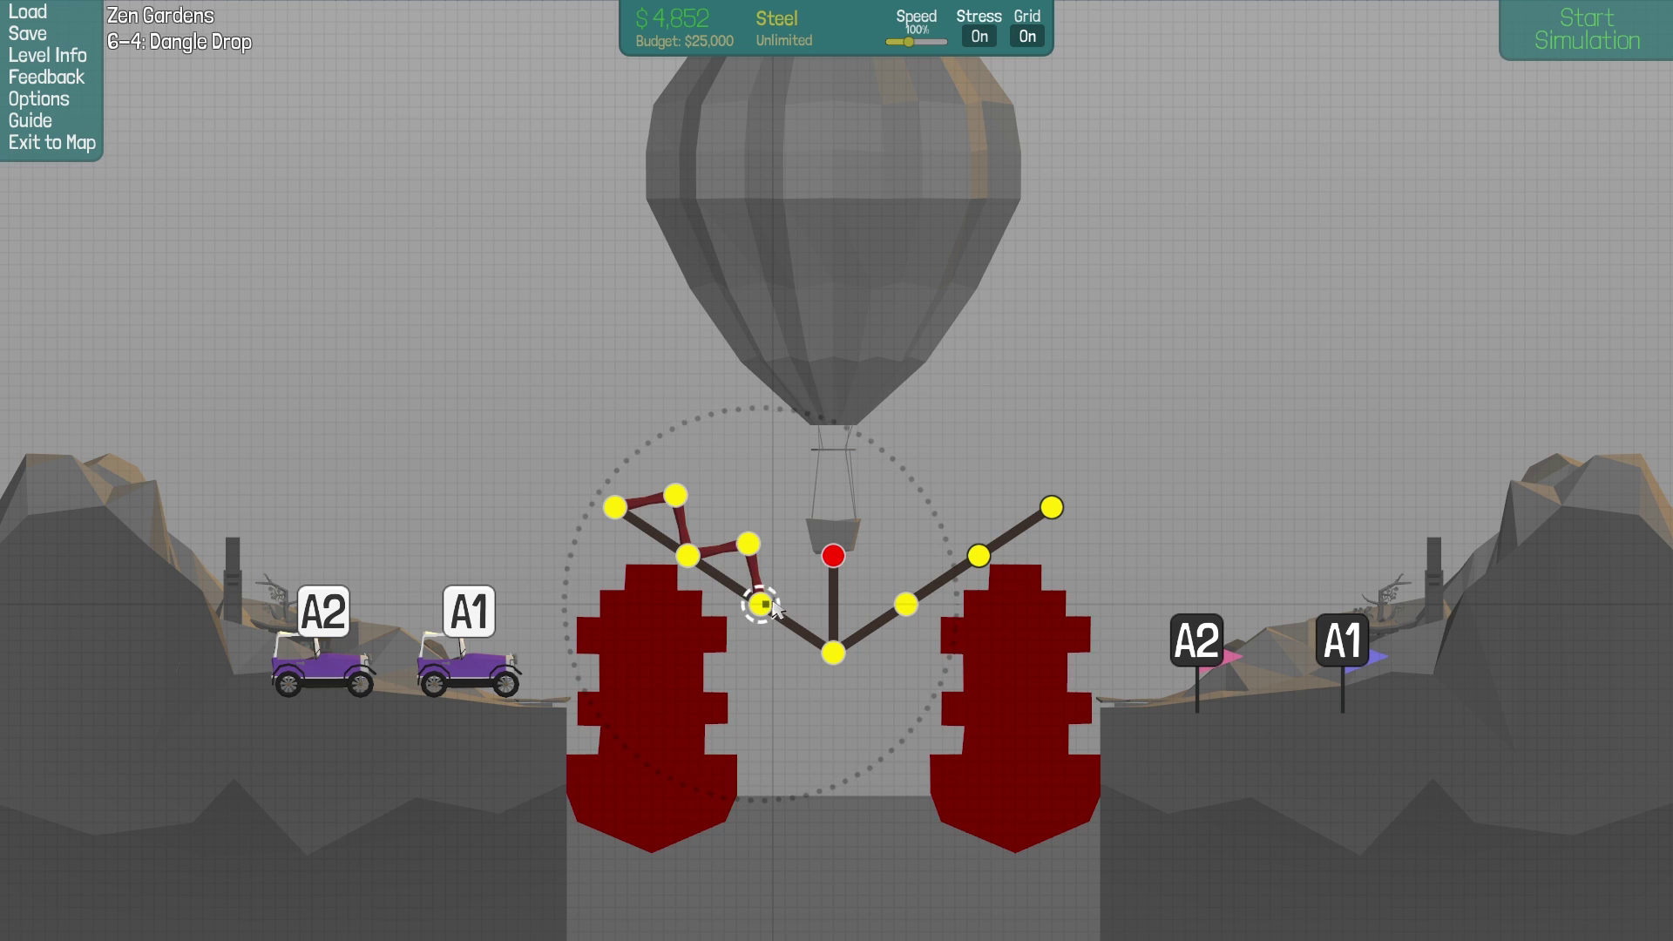
click(822, 592)
click(832, 652)
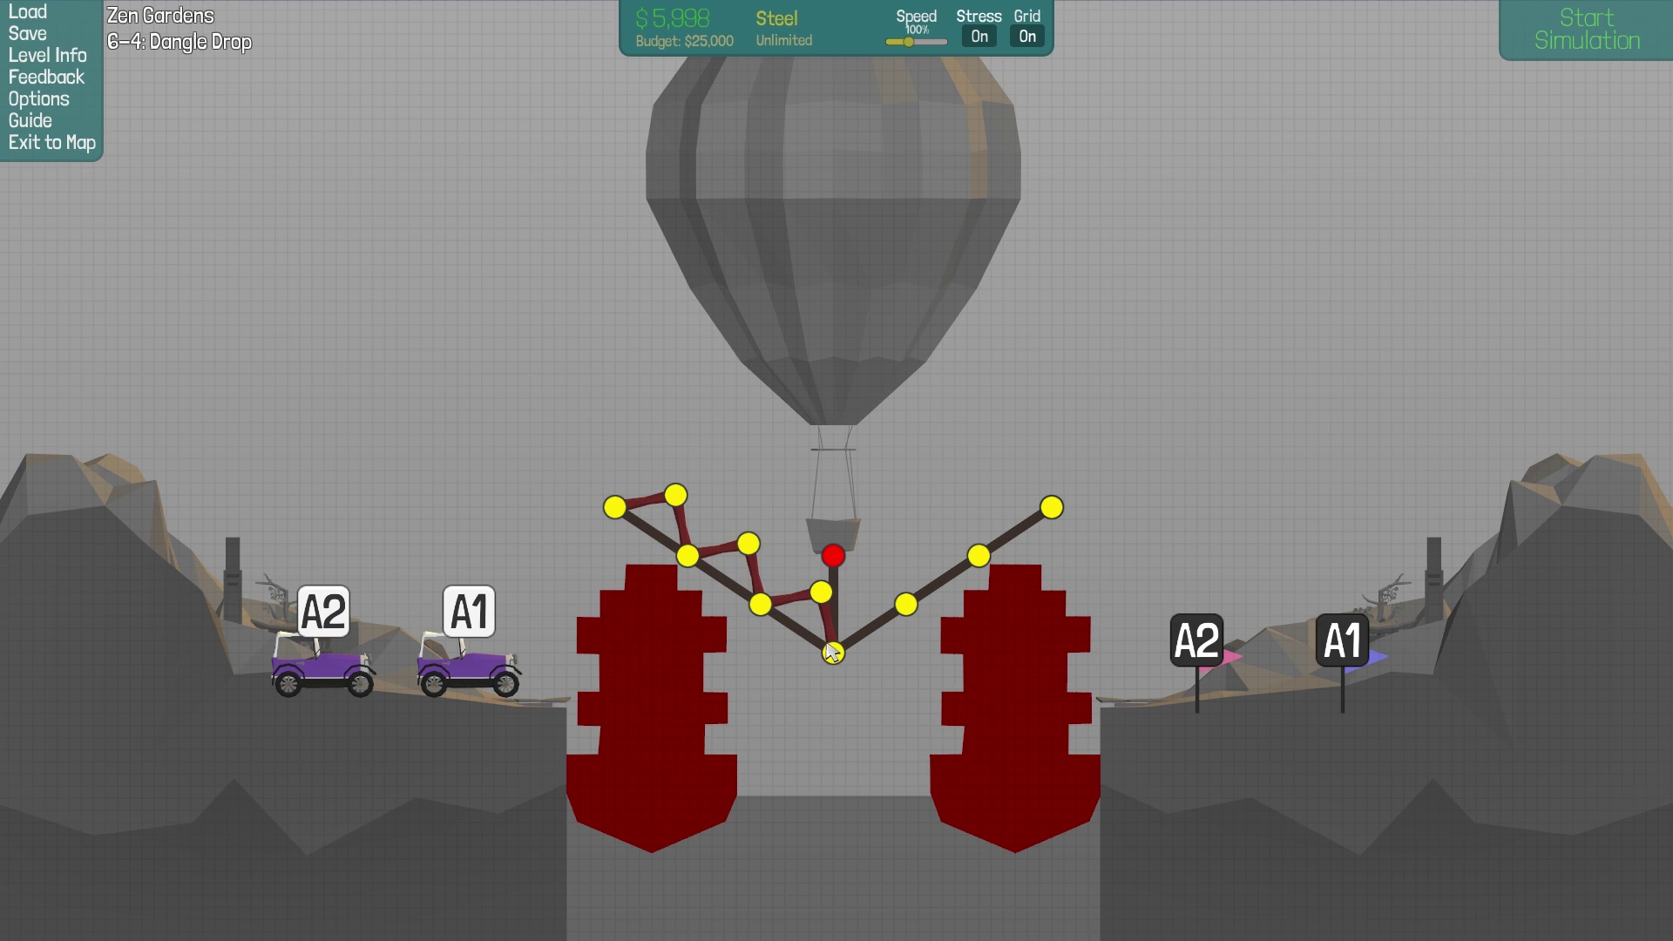
click(846, 593)
click(906, 605)
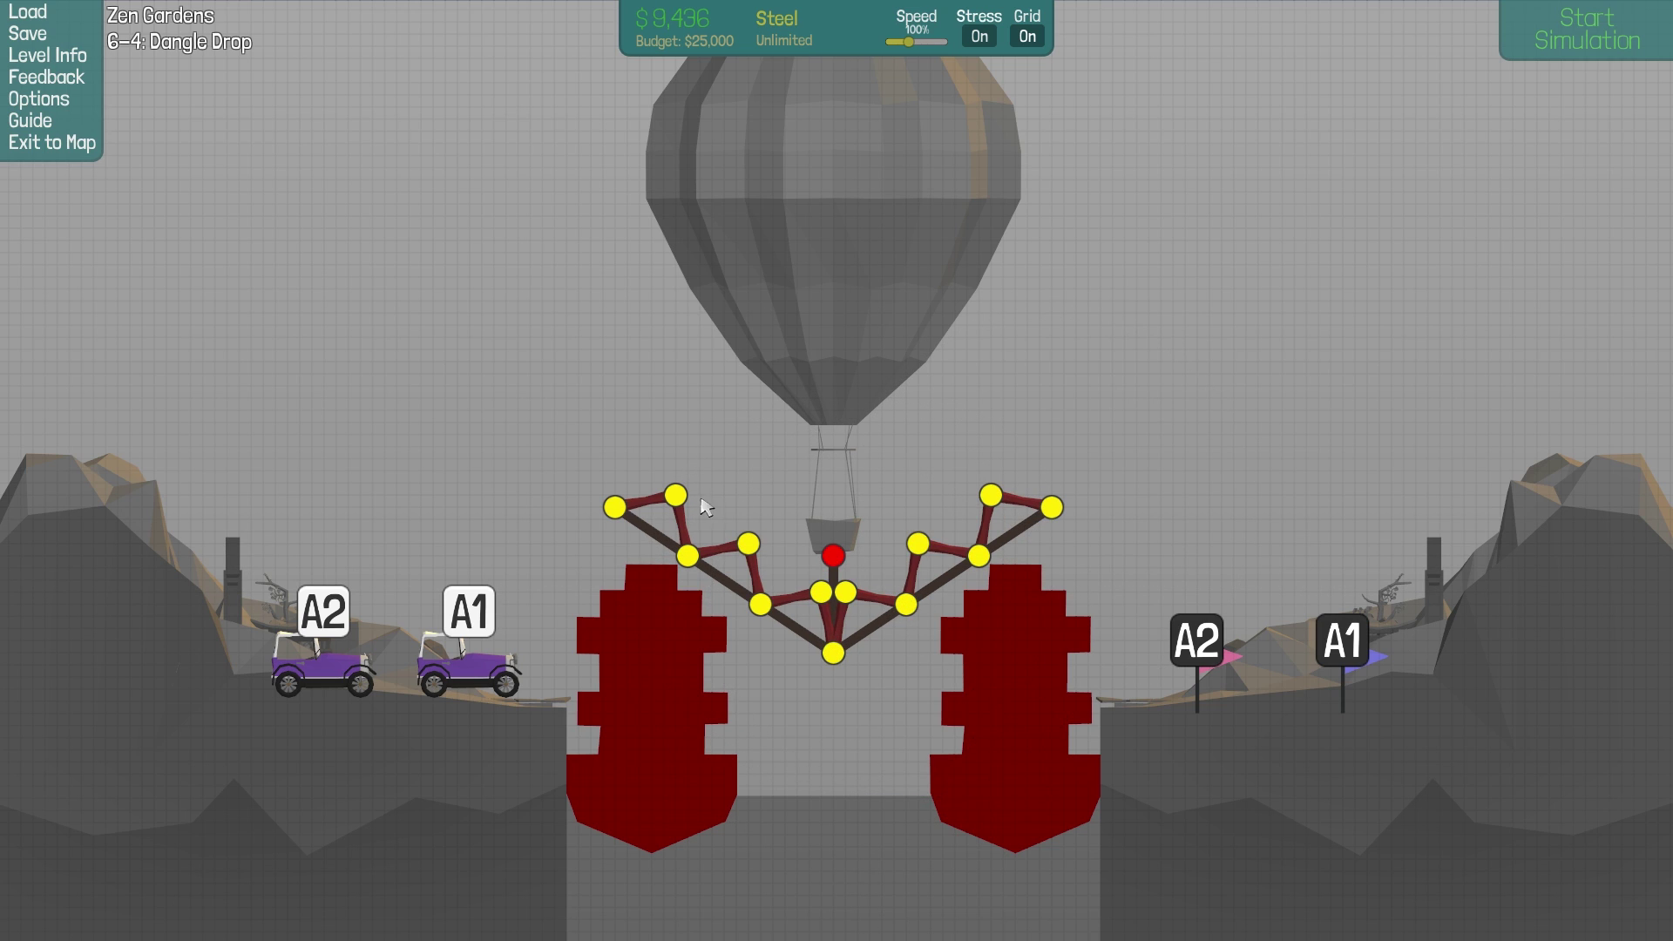
Step: Add a steel top chord across both trusses and delete the short member below the anchor
click(675, 495)
click(747, 542)
click(822, 592)
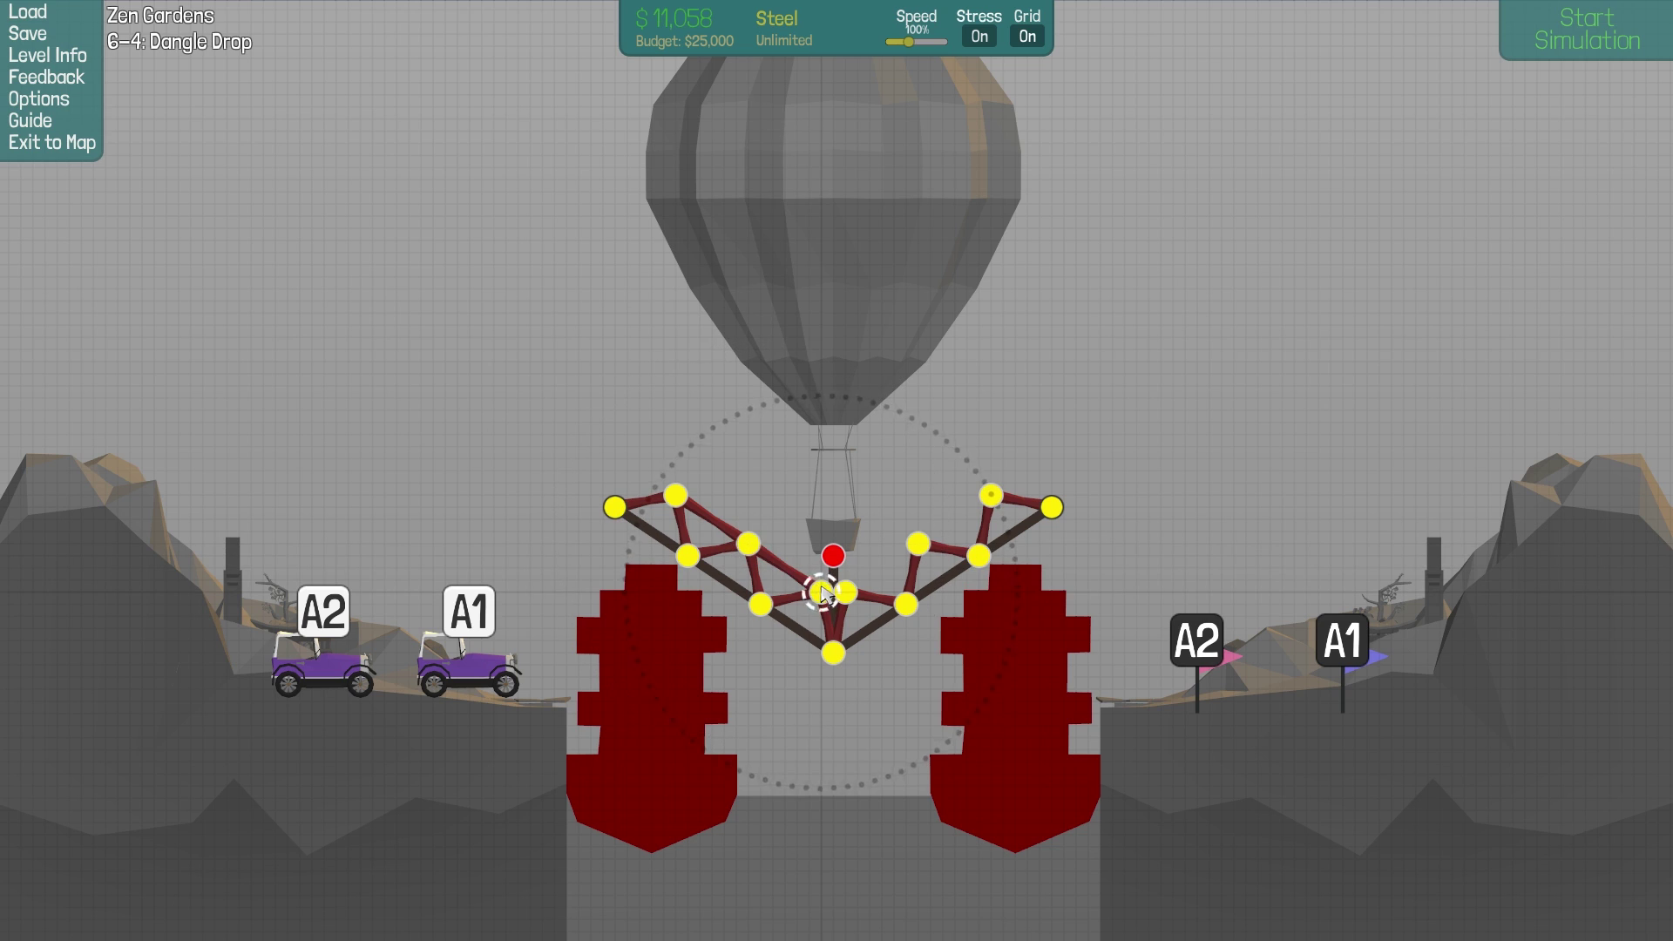
click(846, 592)
click(917, 542)
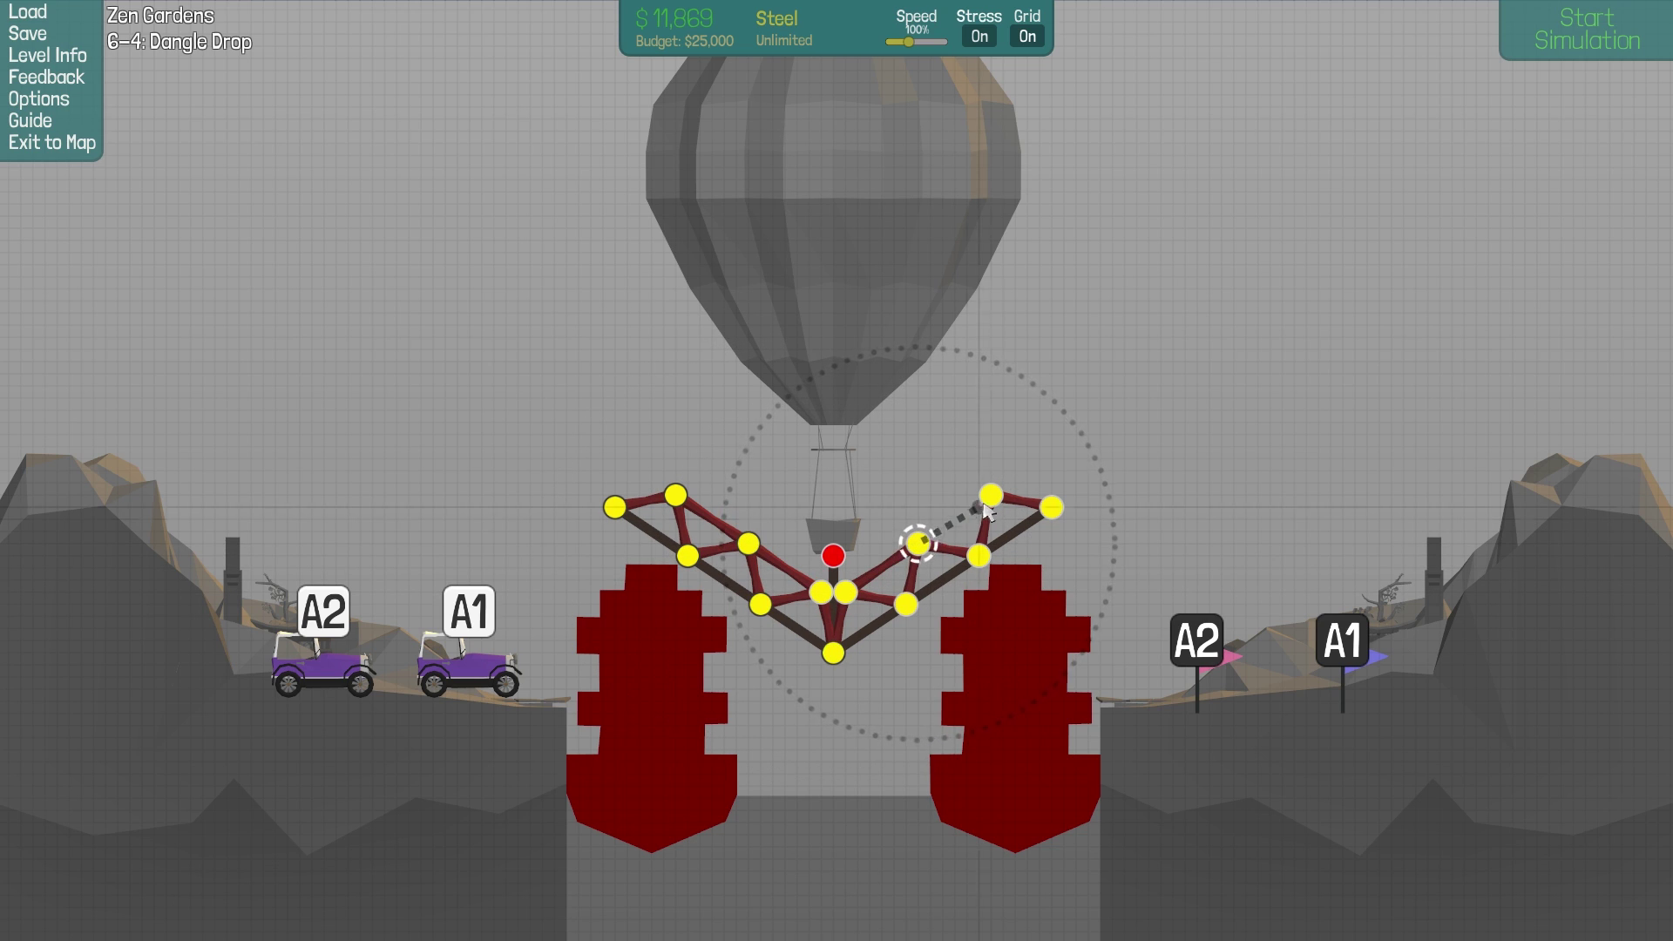
click(991, 496)
right_click(991, 497)
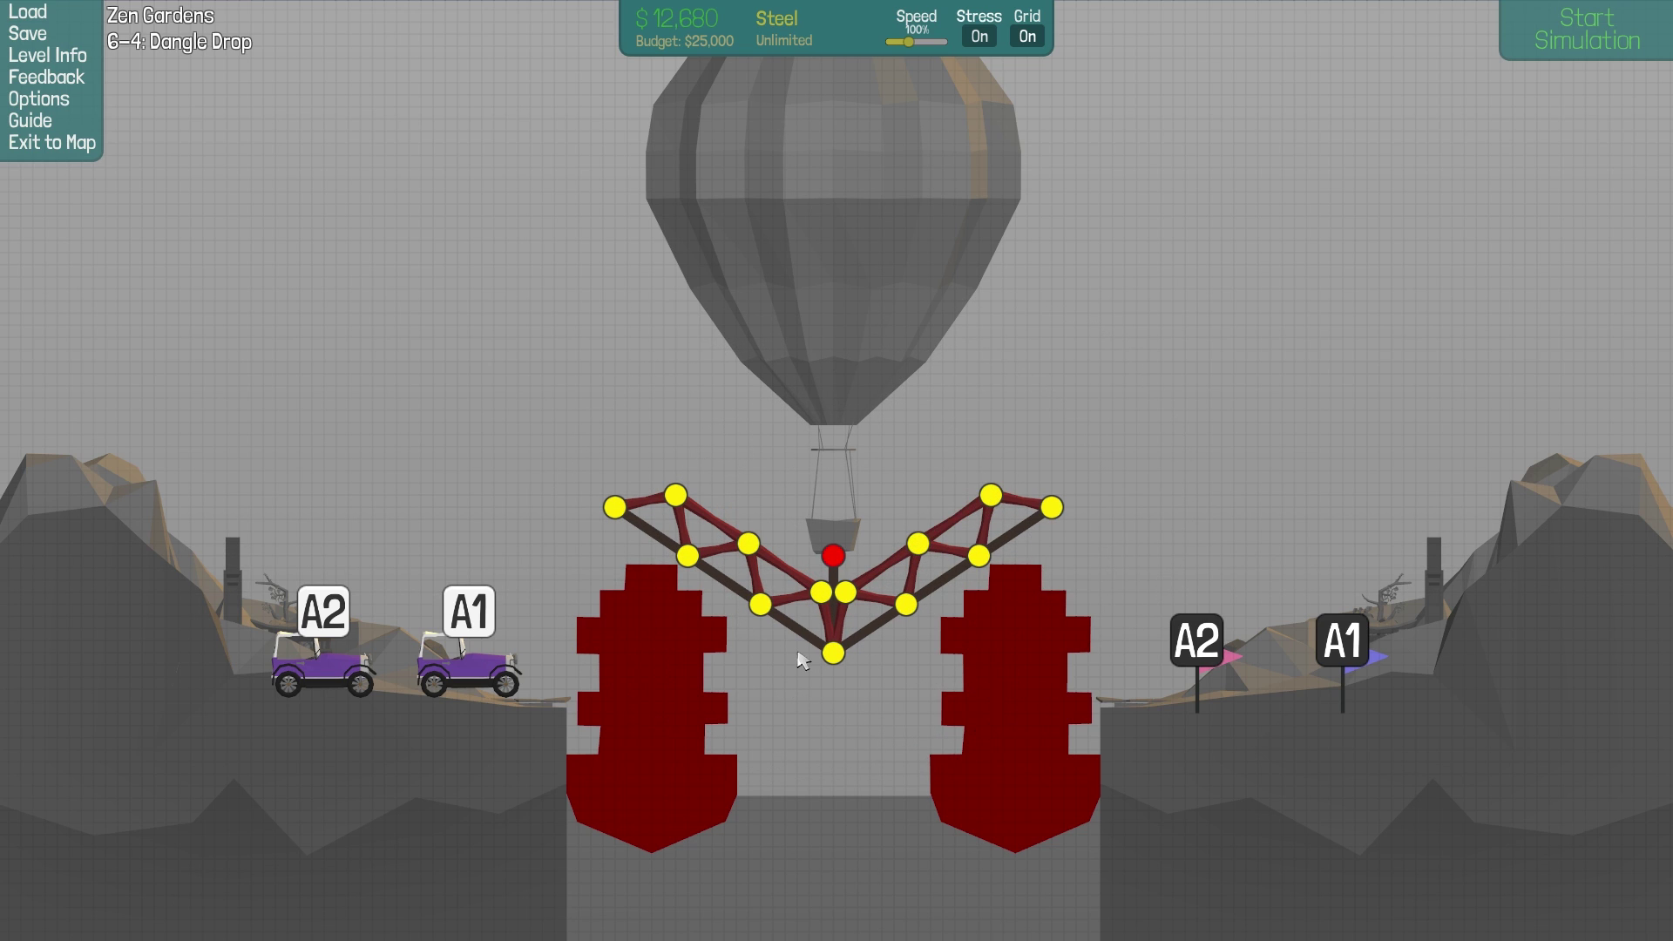
right_click(845, 582)
Step: Connect both upper truss nodes to the basket anchor with hydraulics
key(5)
drag(674, 496, 832, 555)
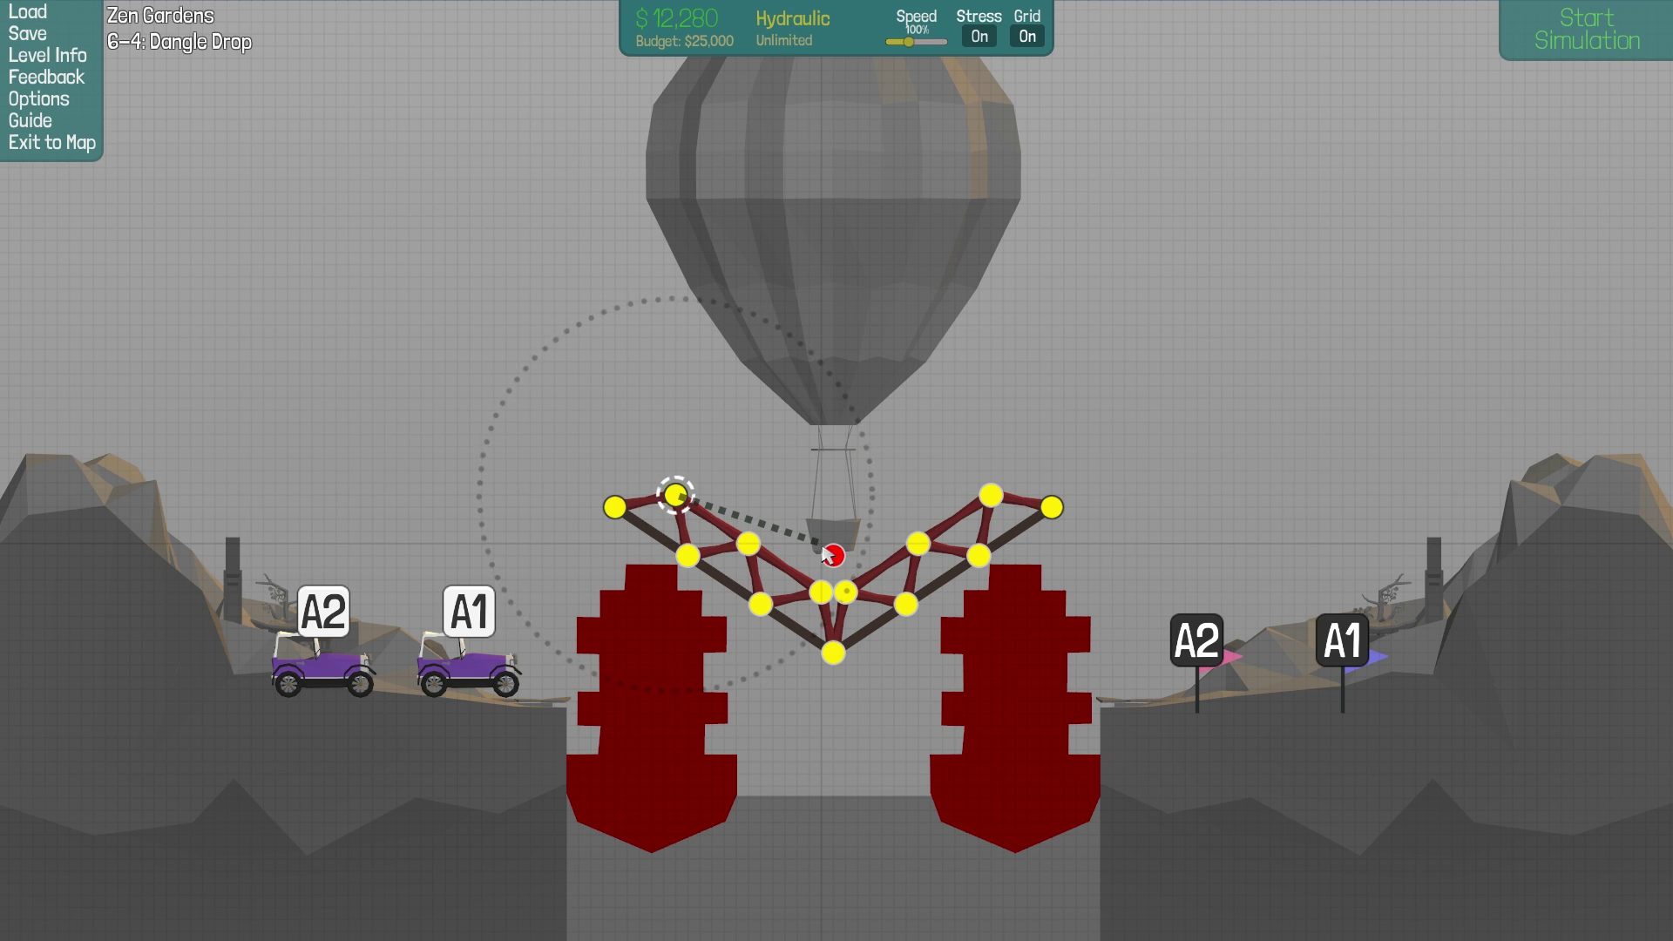
mouse_move(675, 496)
mouse_down()
mouse_move(833, 556)
mouse_move(990, 496)
mouse_up()
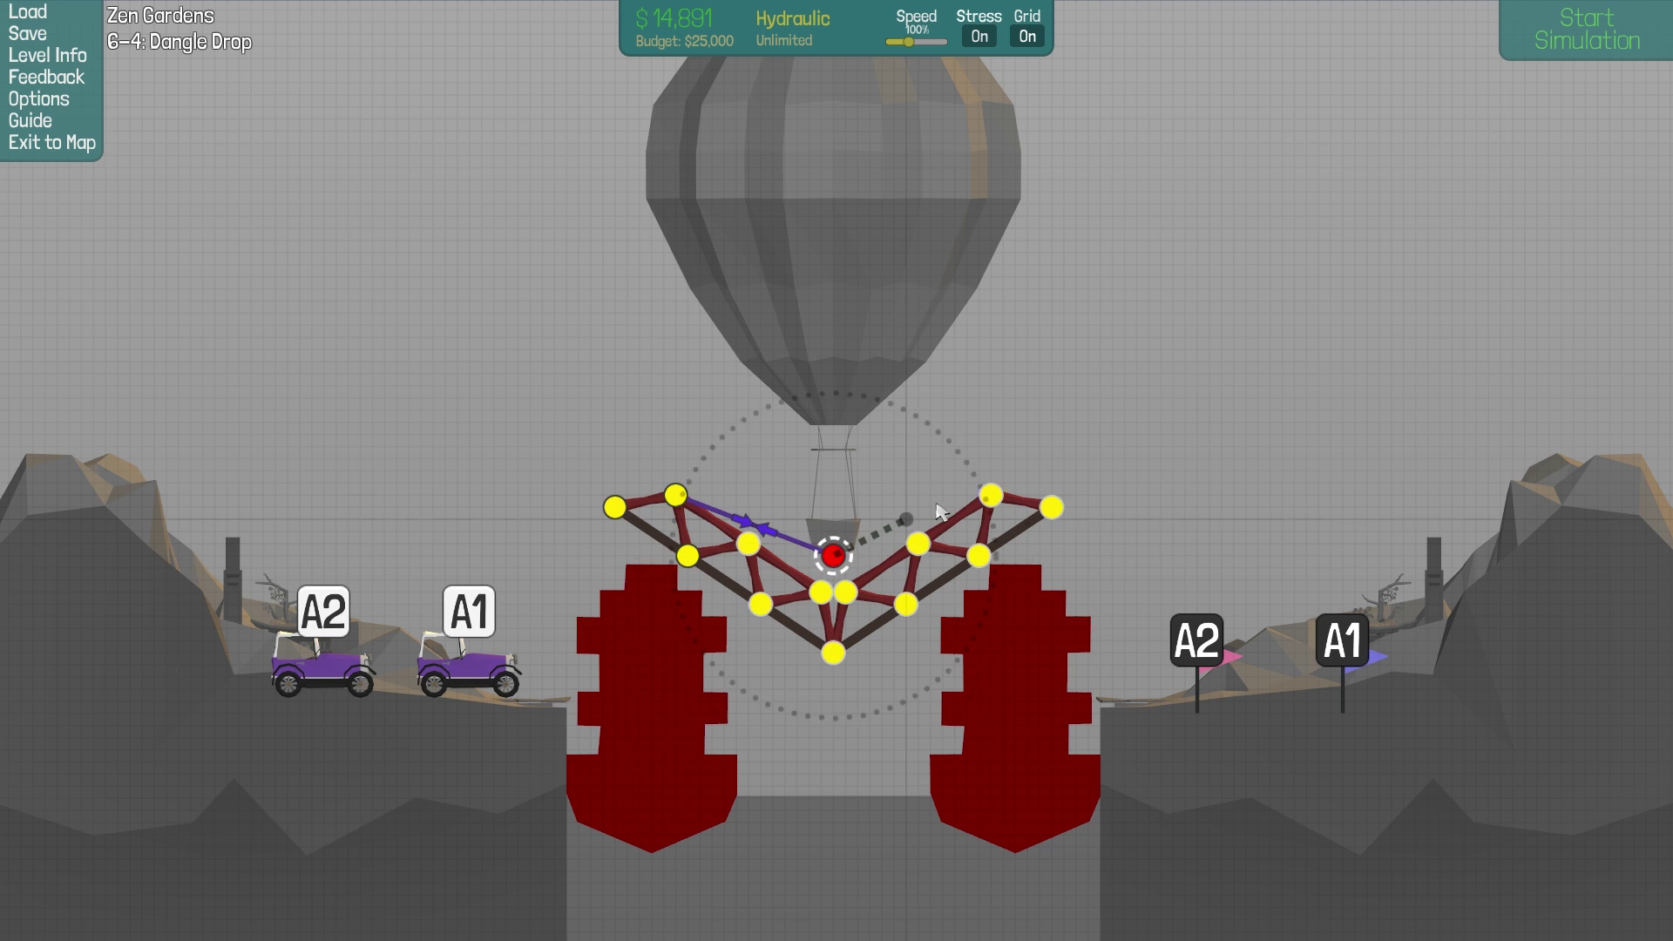
click(1577, 30)
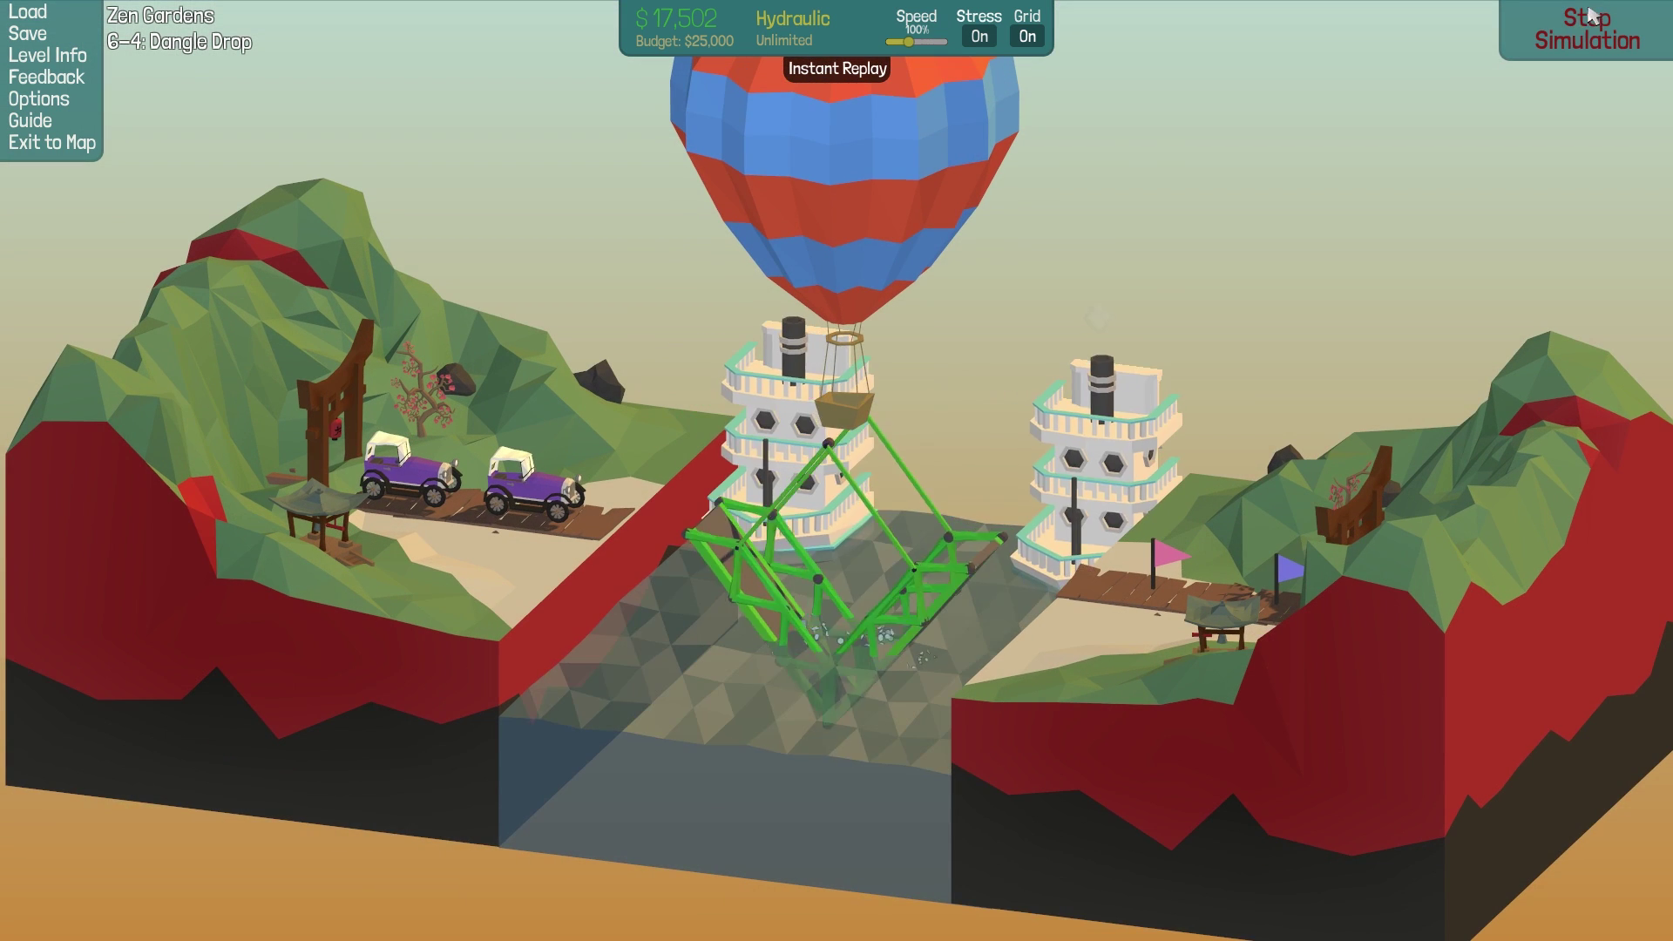
Step: Link the bottom node to the anchor with a steel strut and run the simulation
right_click(789, 824)
click(862, 837)
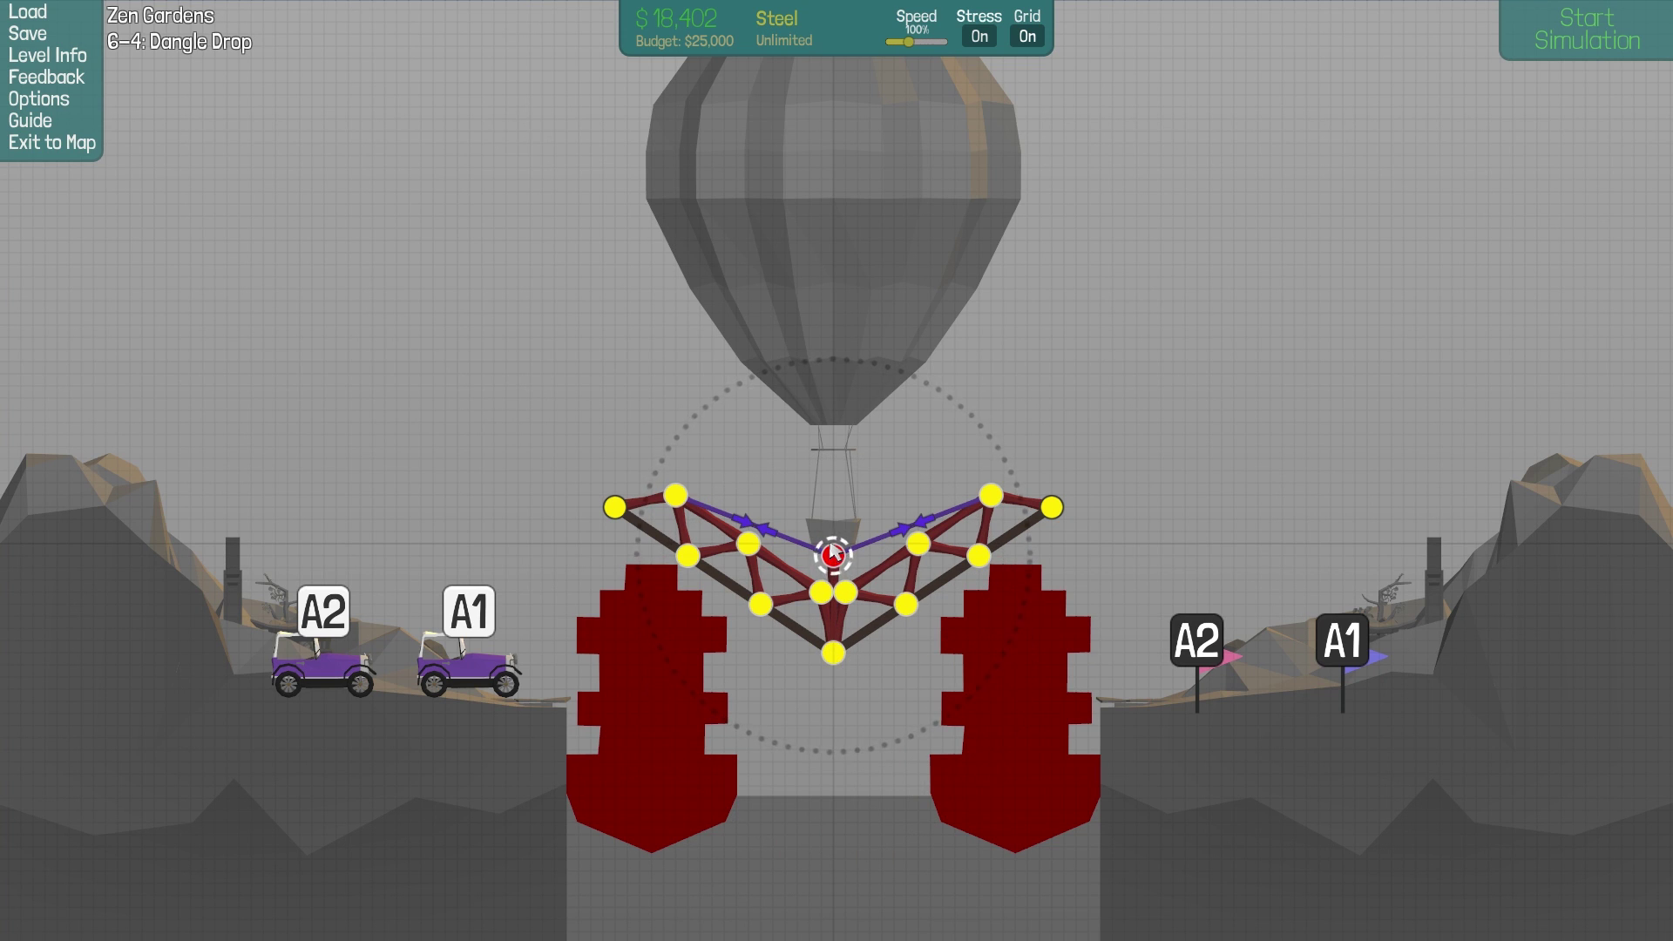
drag(833, 652, 833, 556)
click(1628, 23)
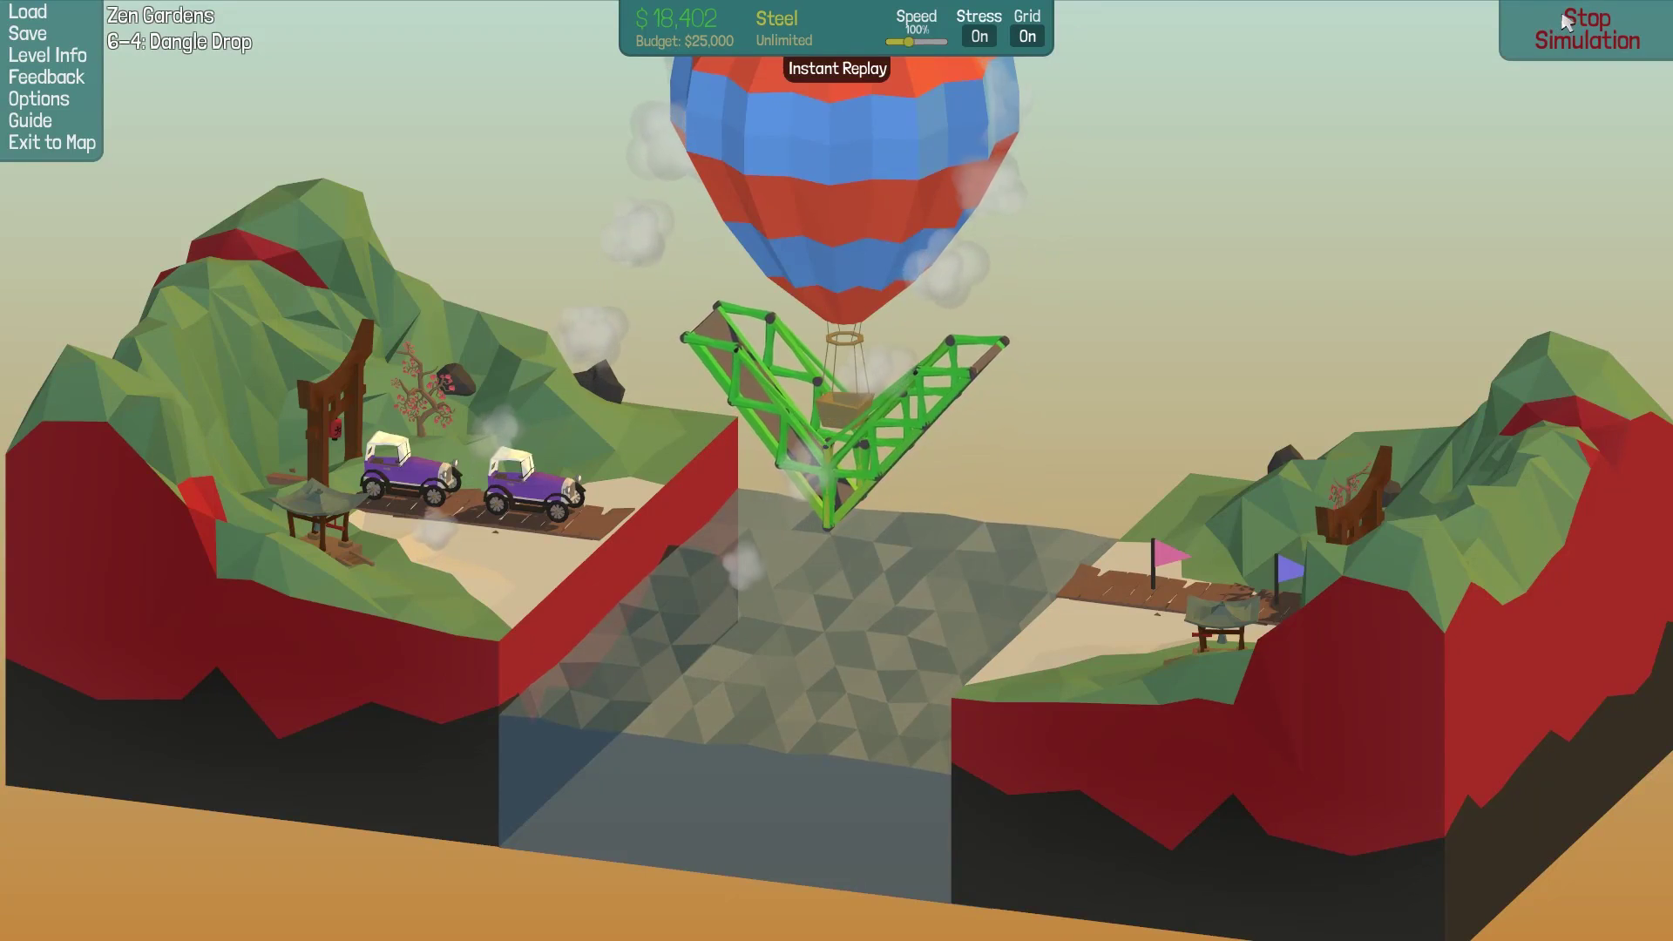
Step: Rerun the test and watch the vehicles fall off the tilting truss
click(1530, 31)
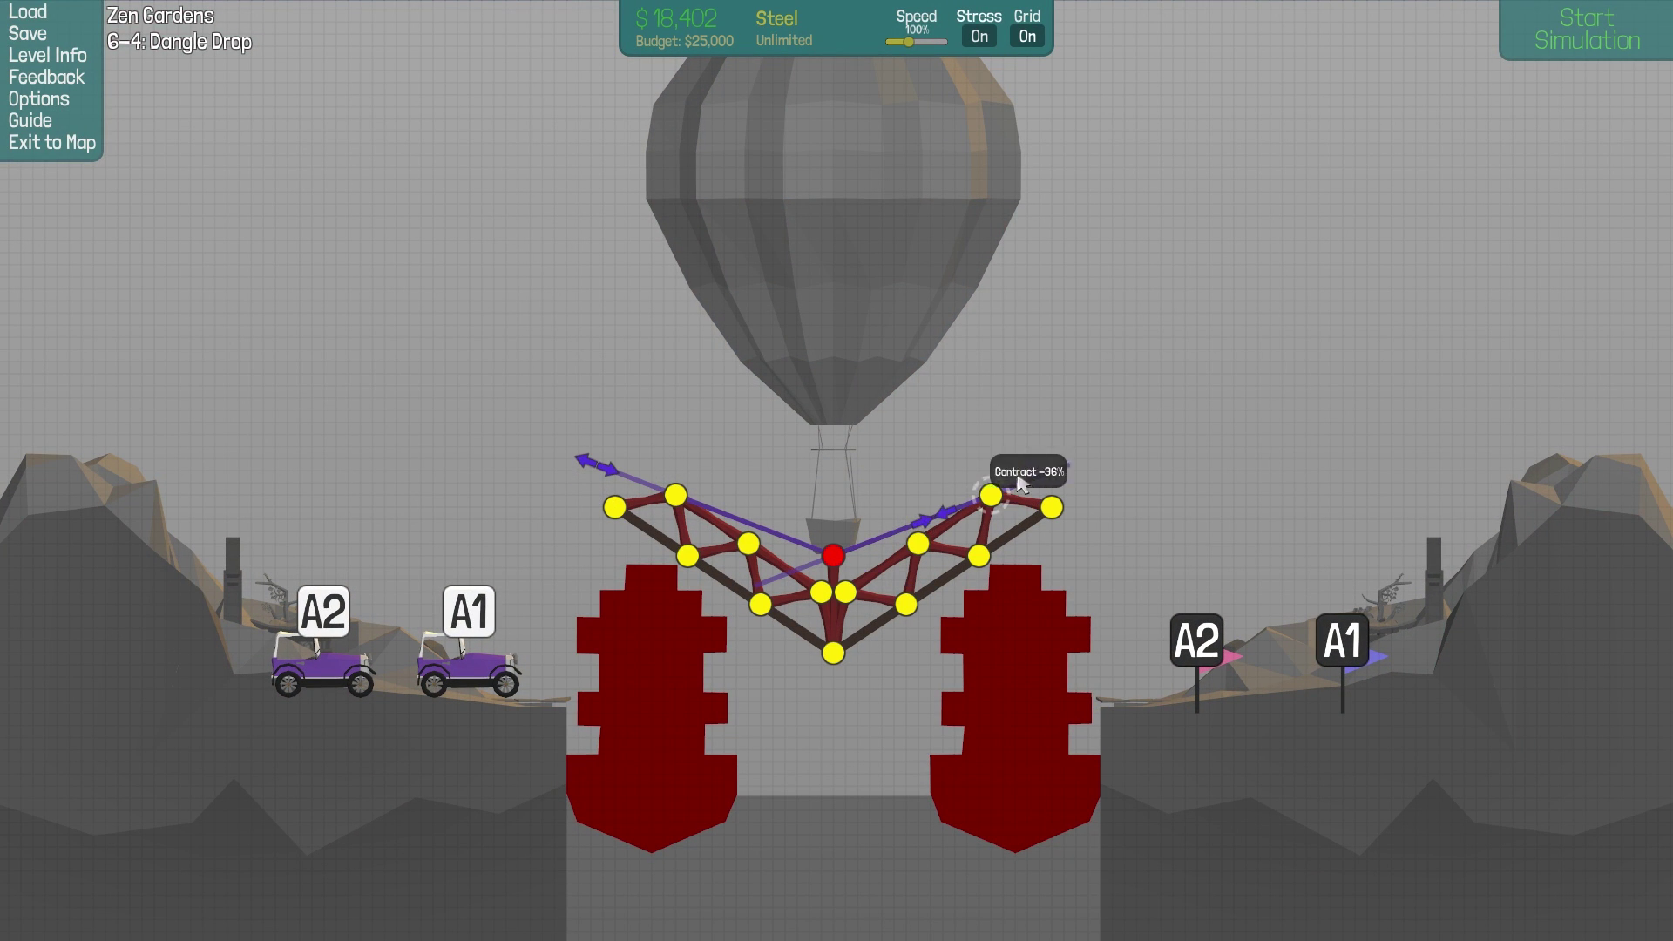
click(1540, 38)
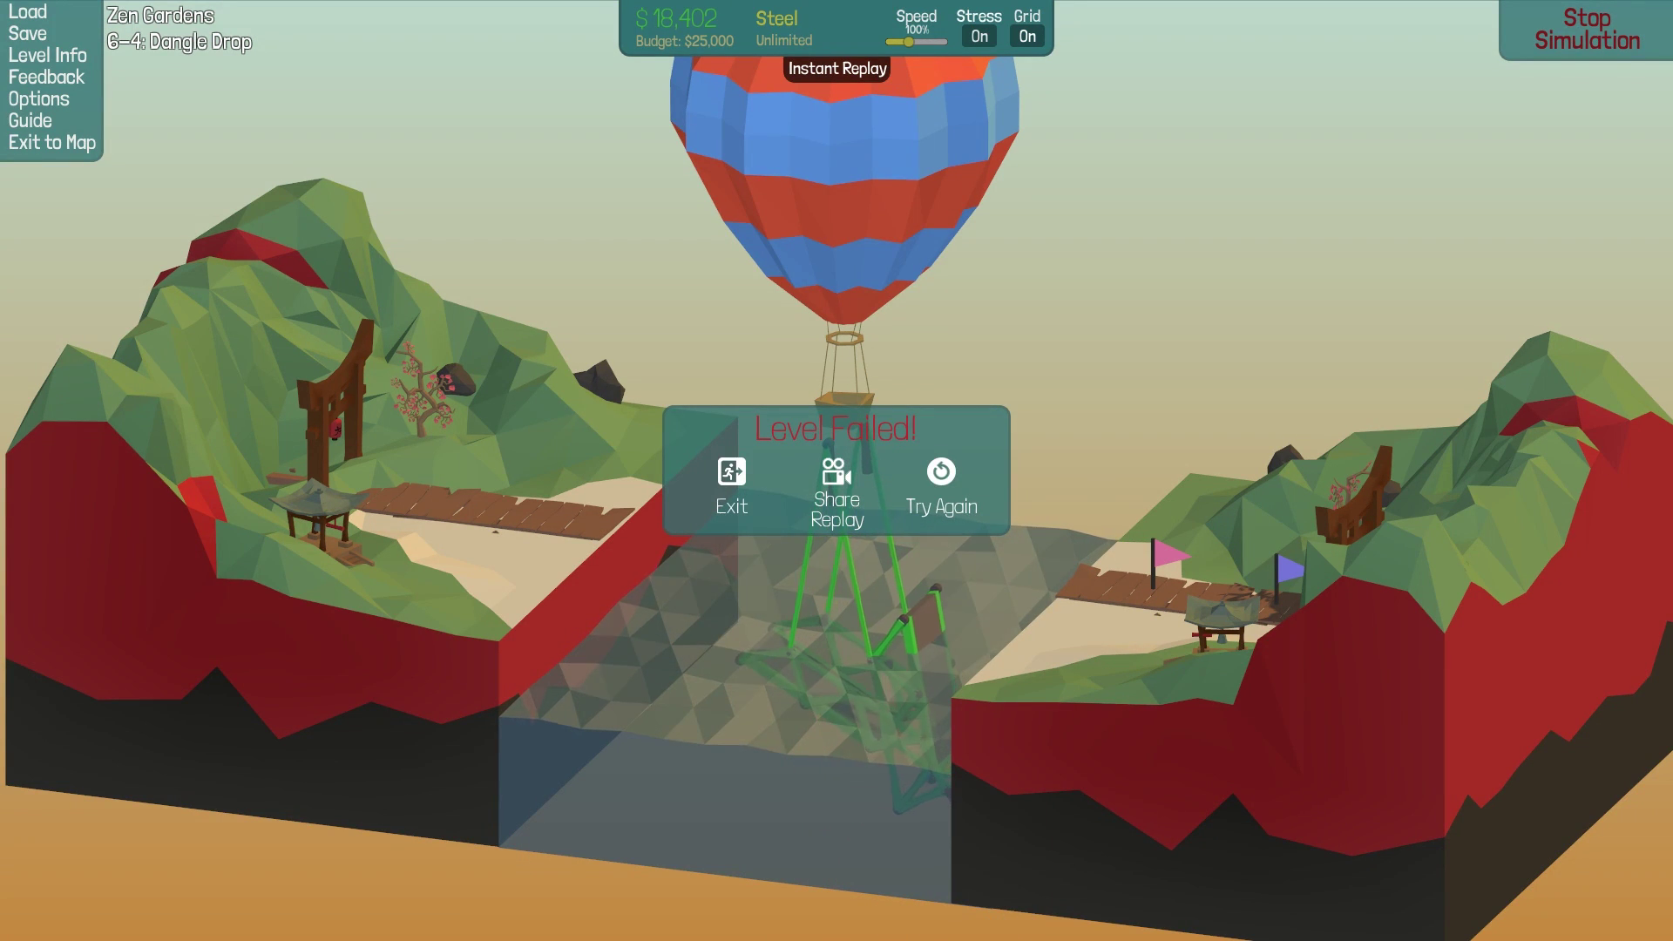
Step: Set both hydraulics to about +40% expansion and test at 300% speed
click(963, 484)
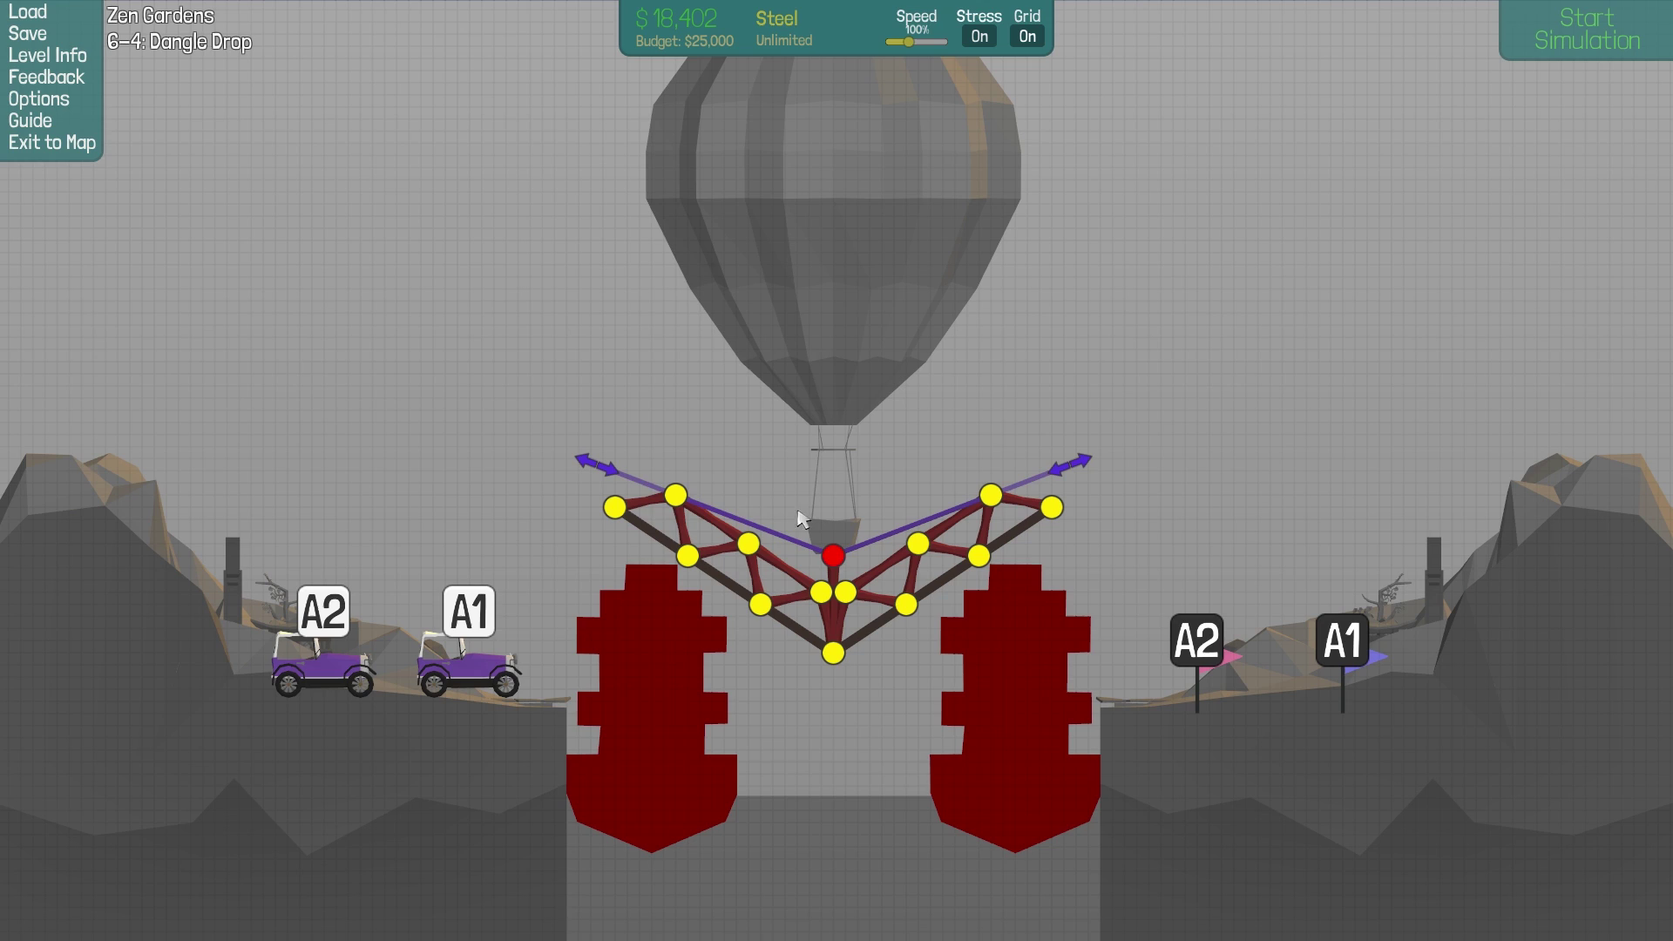
drag(591, 474, 615, 479)
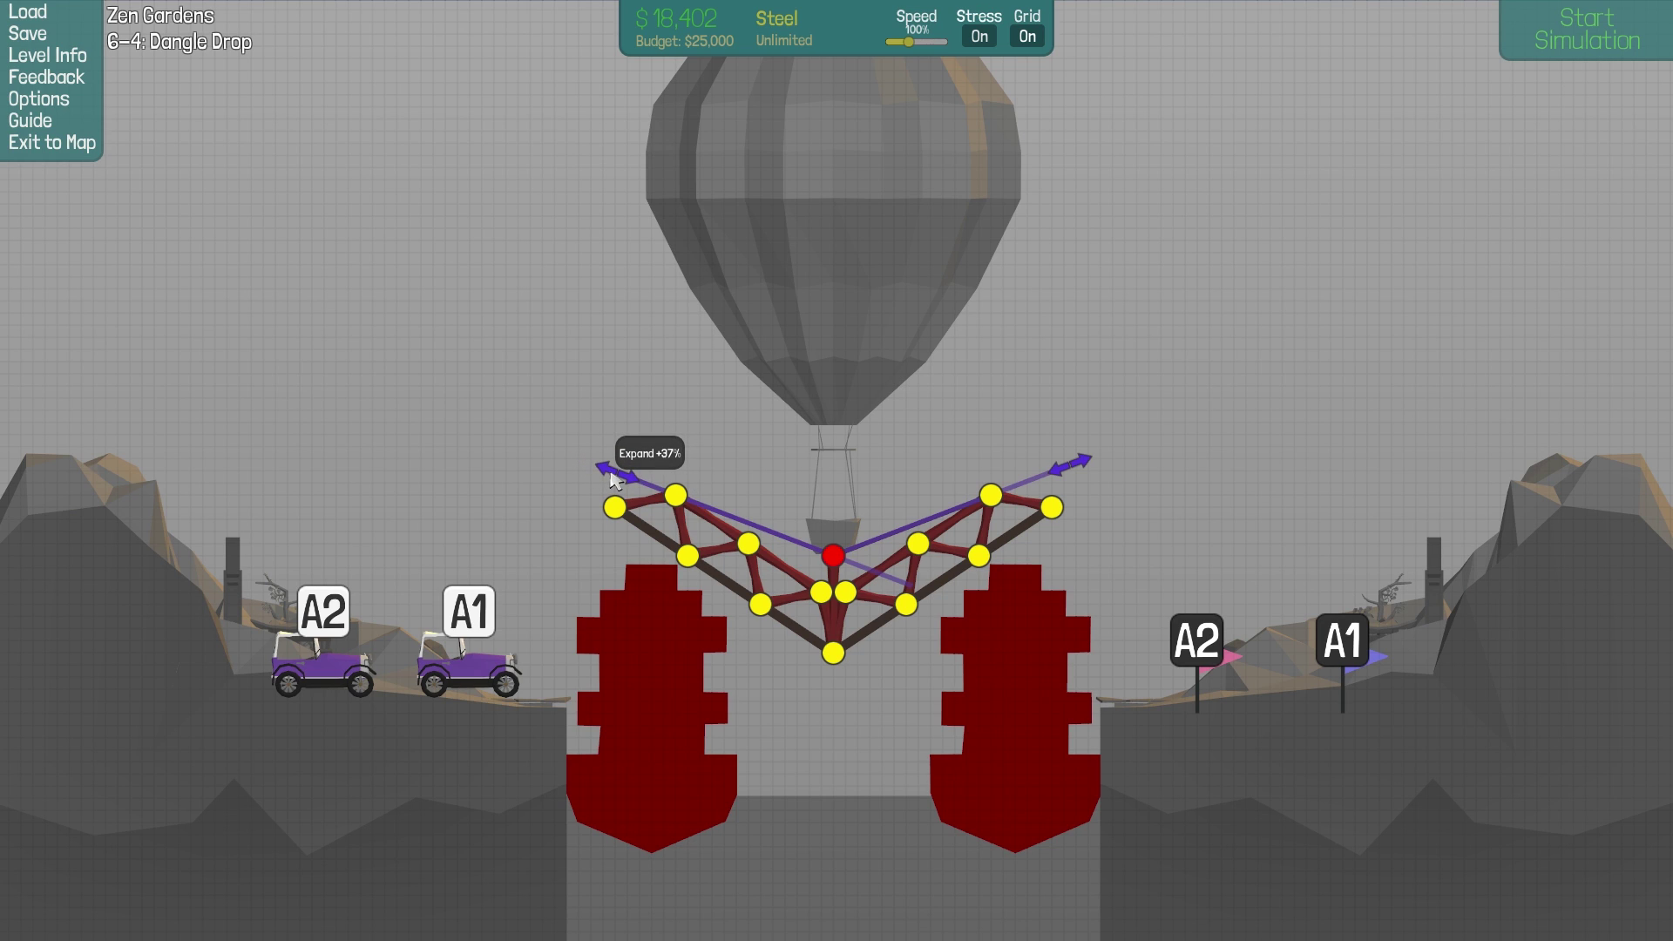
drag(1061, 468, 1029, 487)
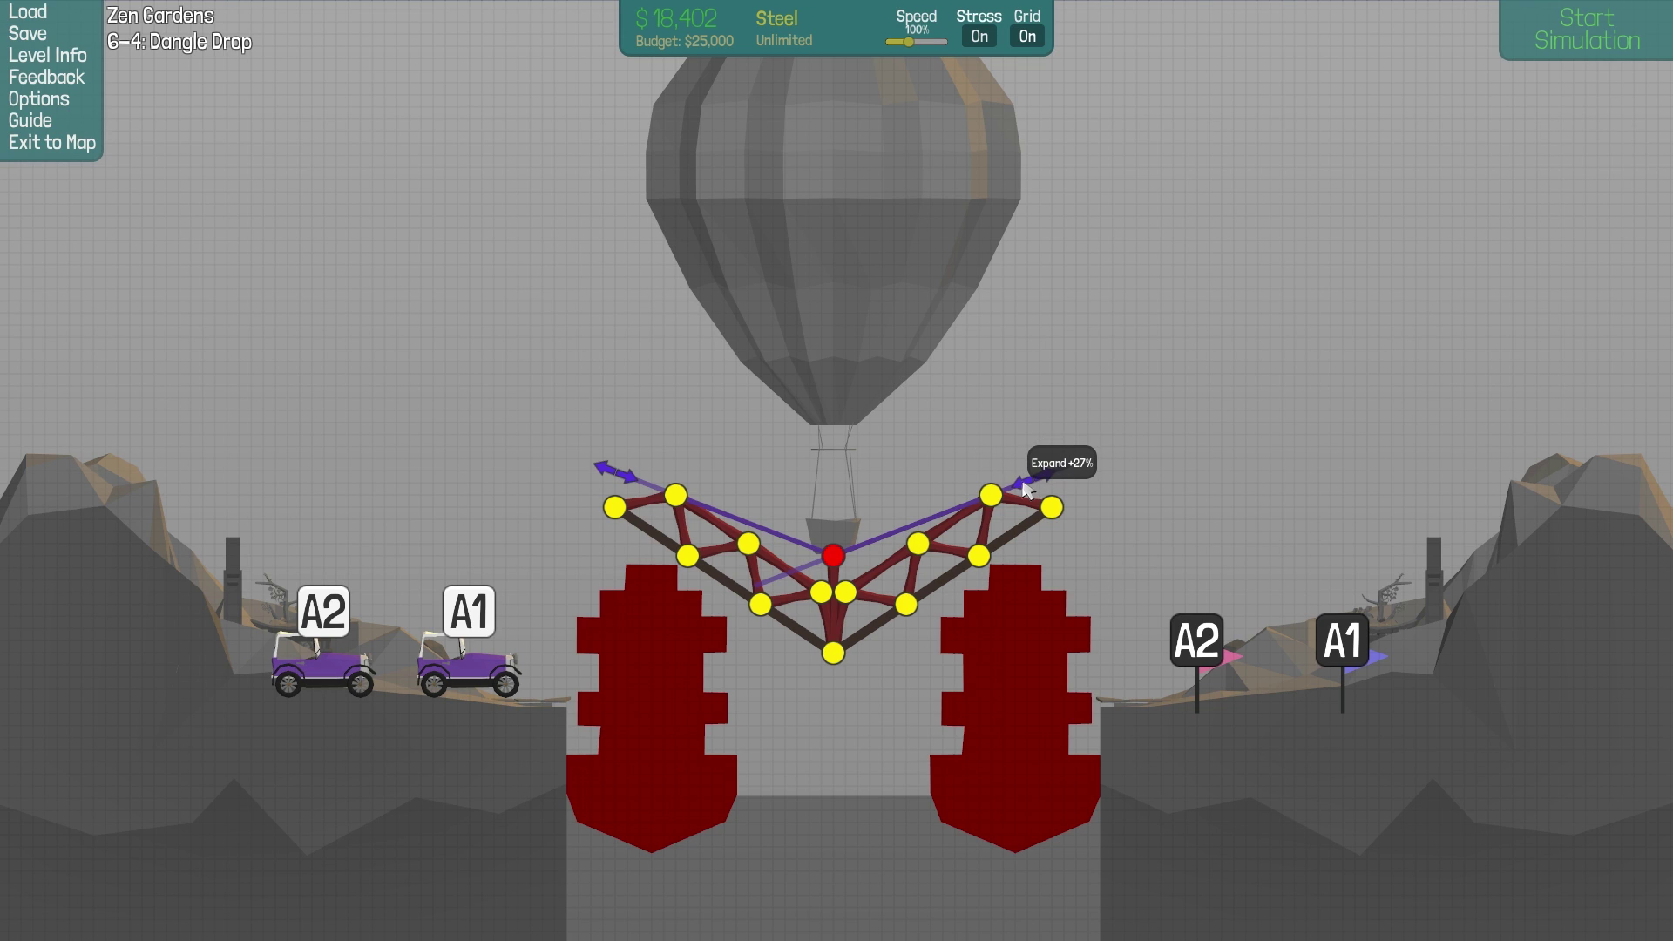
drag(1021, 487, 1038, 488)
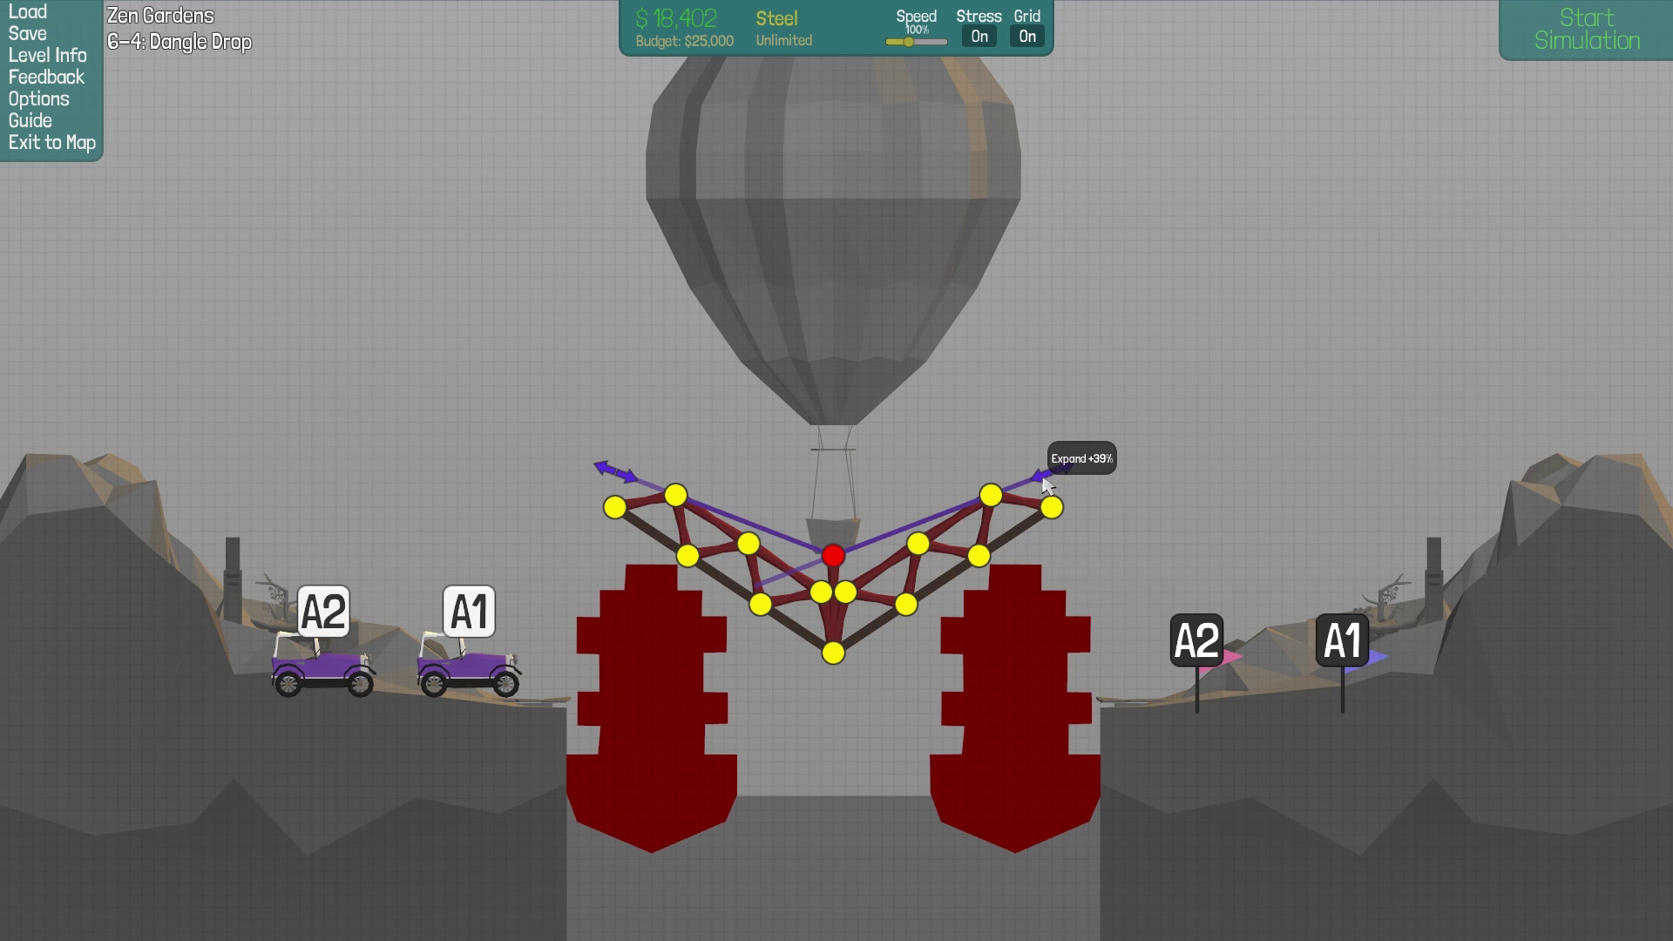
click(1589, 38)
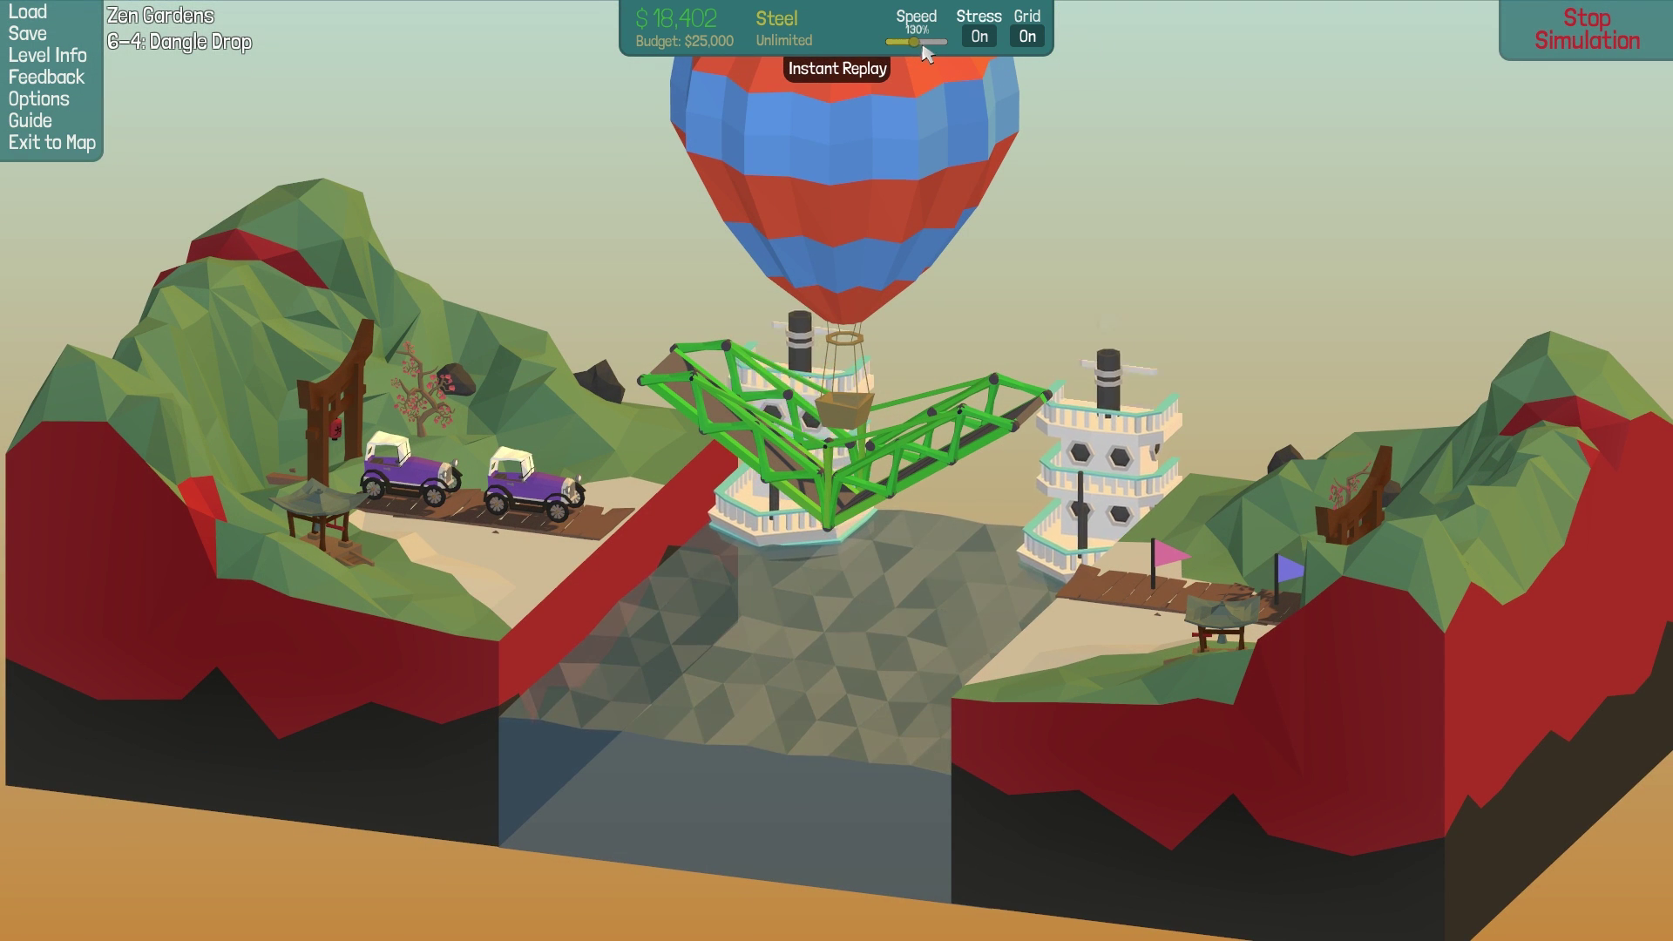
drag(925, 47, 943, 47)
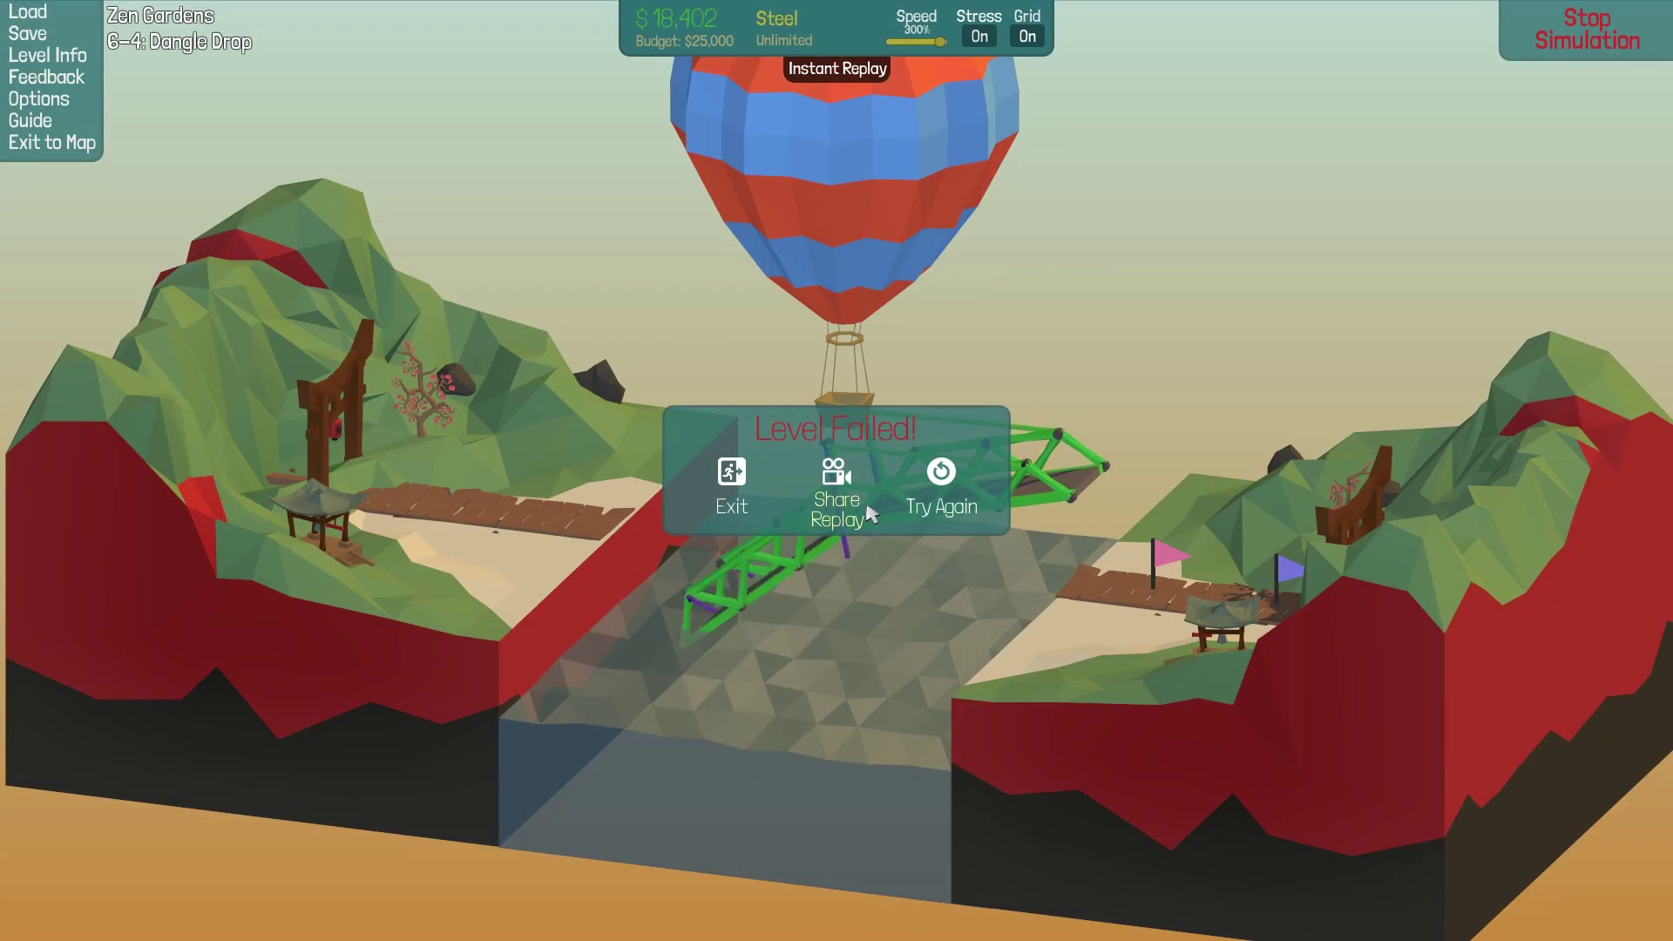
Step: Extend the left hydraulic slightly further and rerun the failing test
click(940, 487)
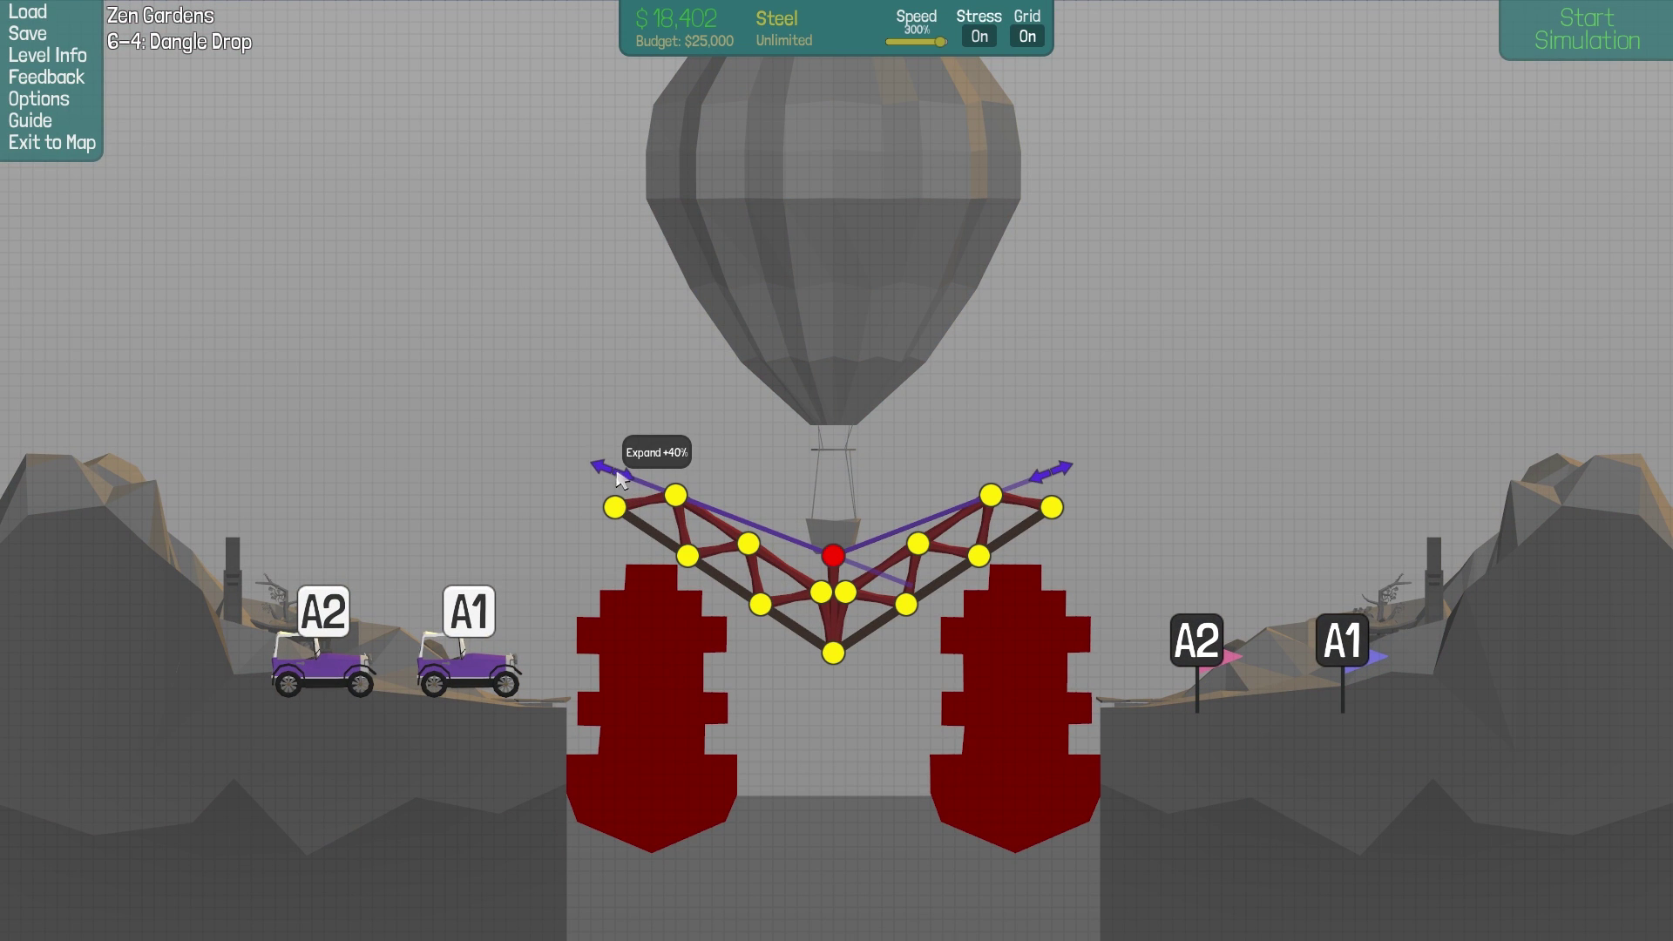
drag(623, 480, 611, 476)
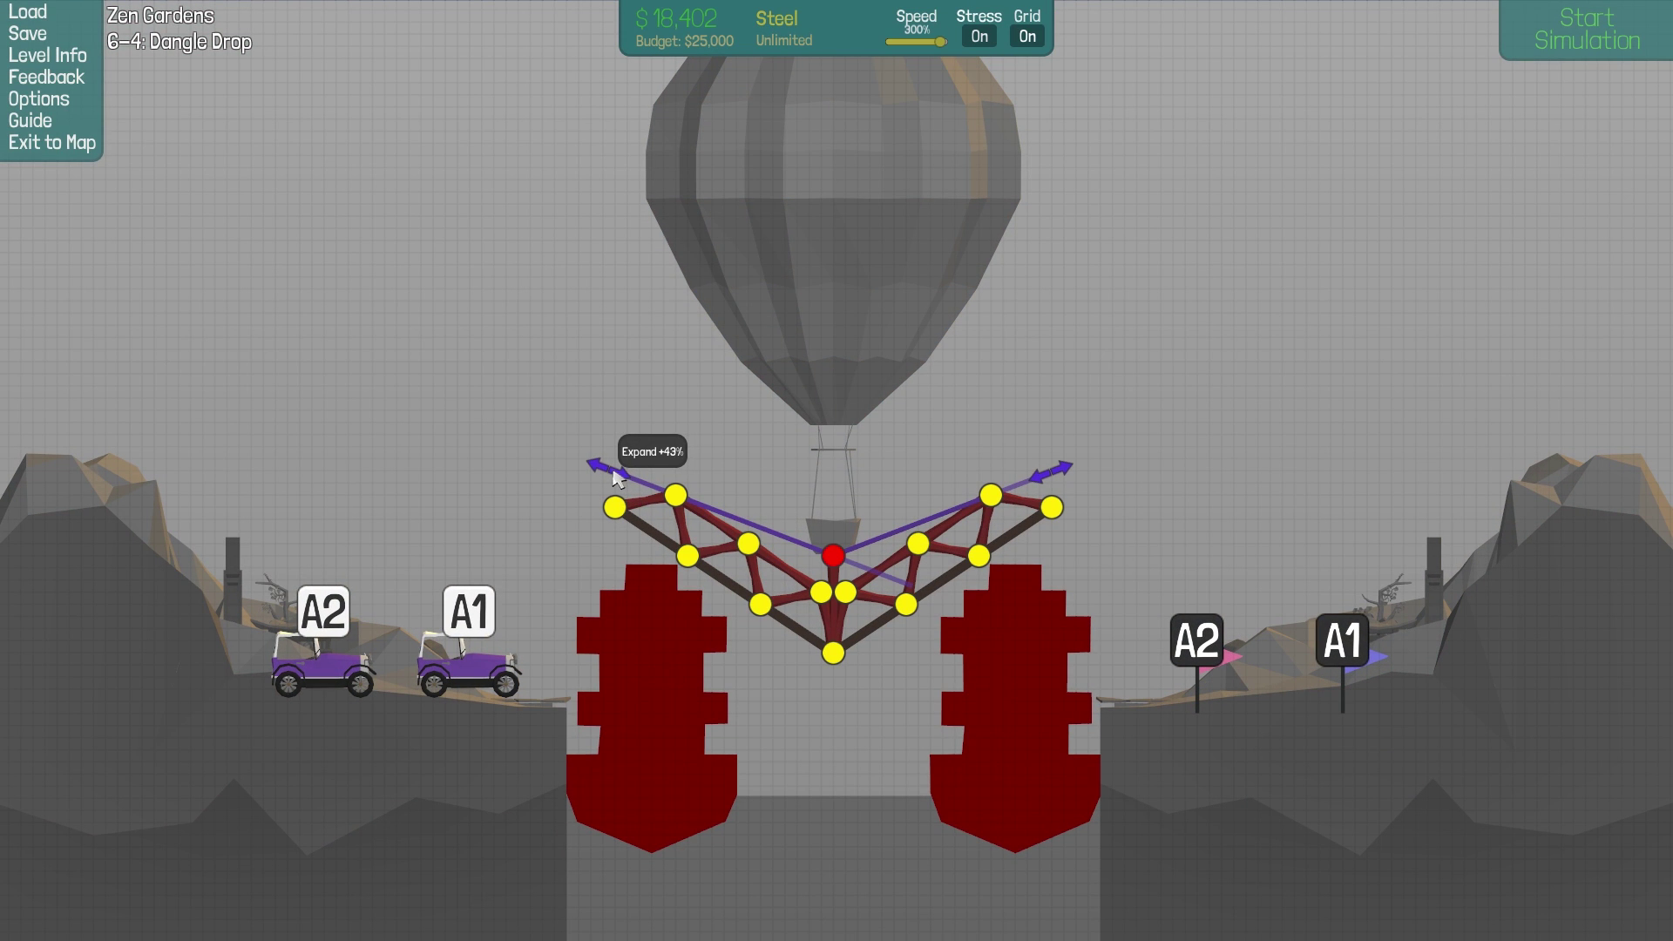
click(1587, 29)
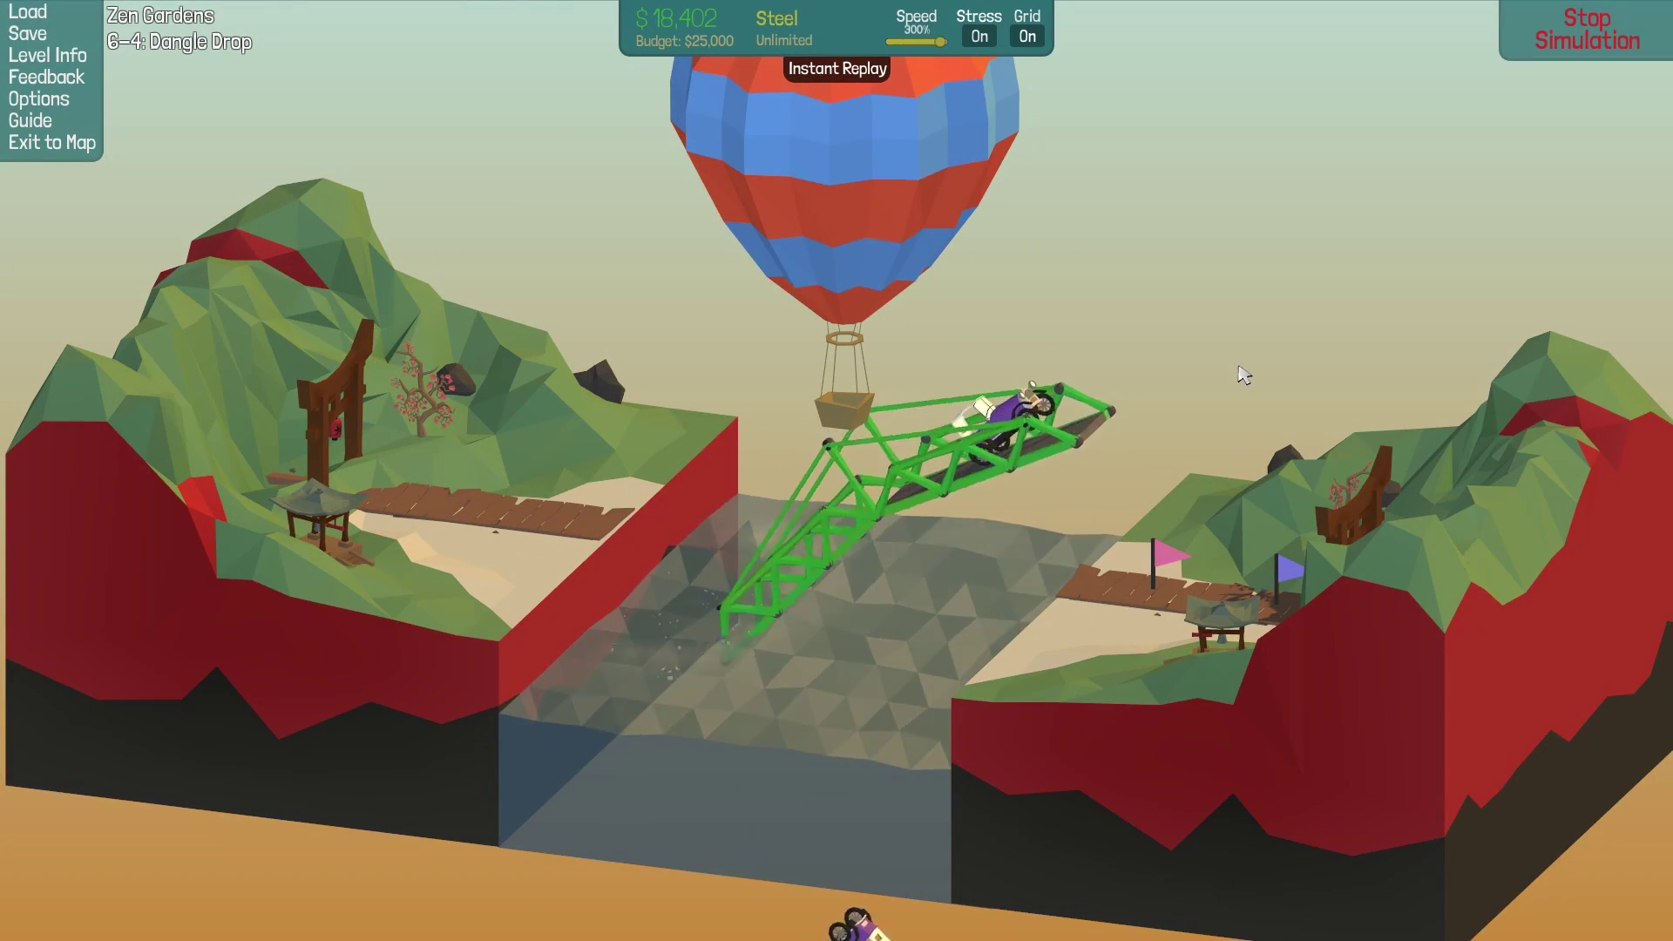
key(space)
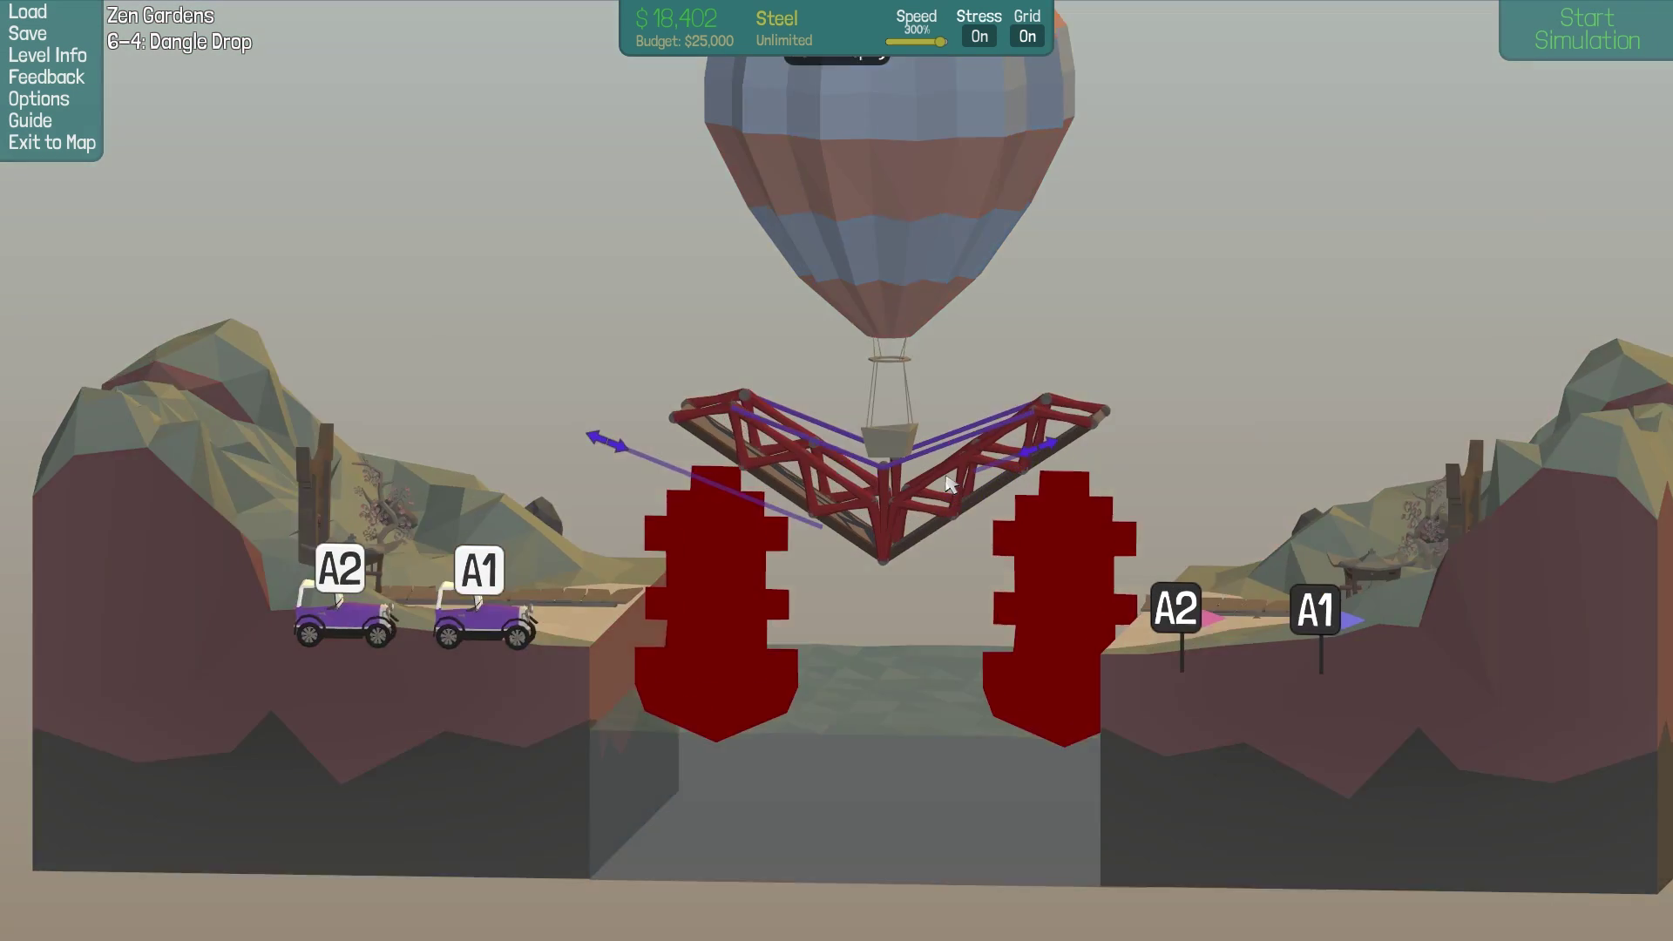
right_click(769, 768)
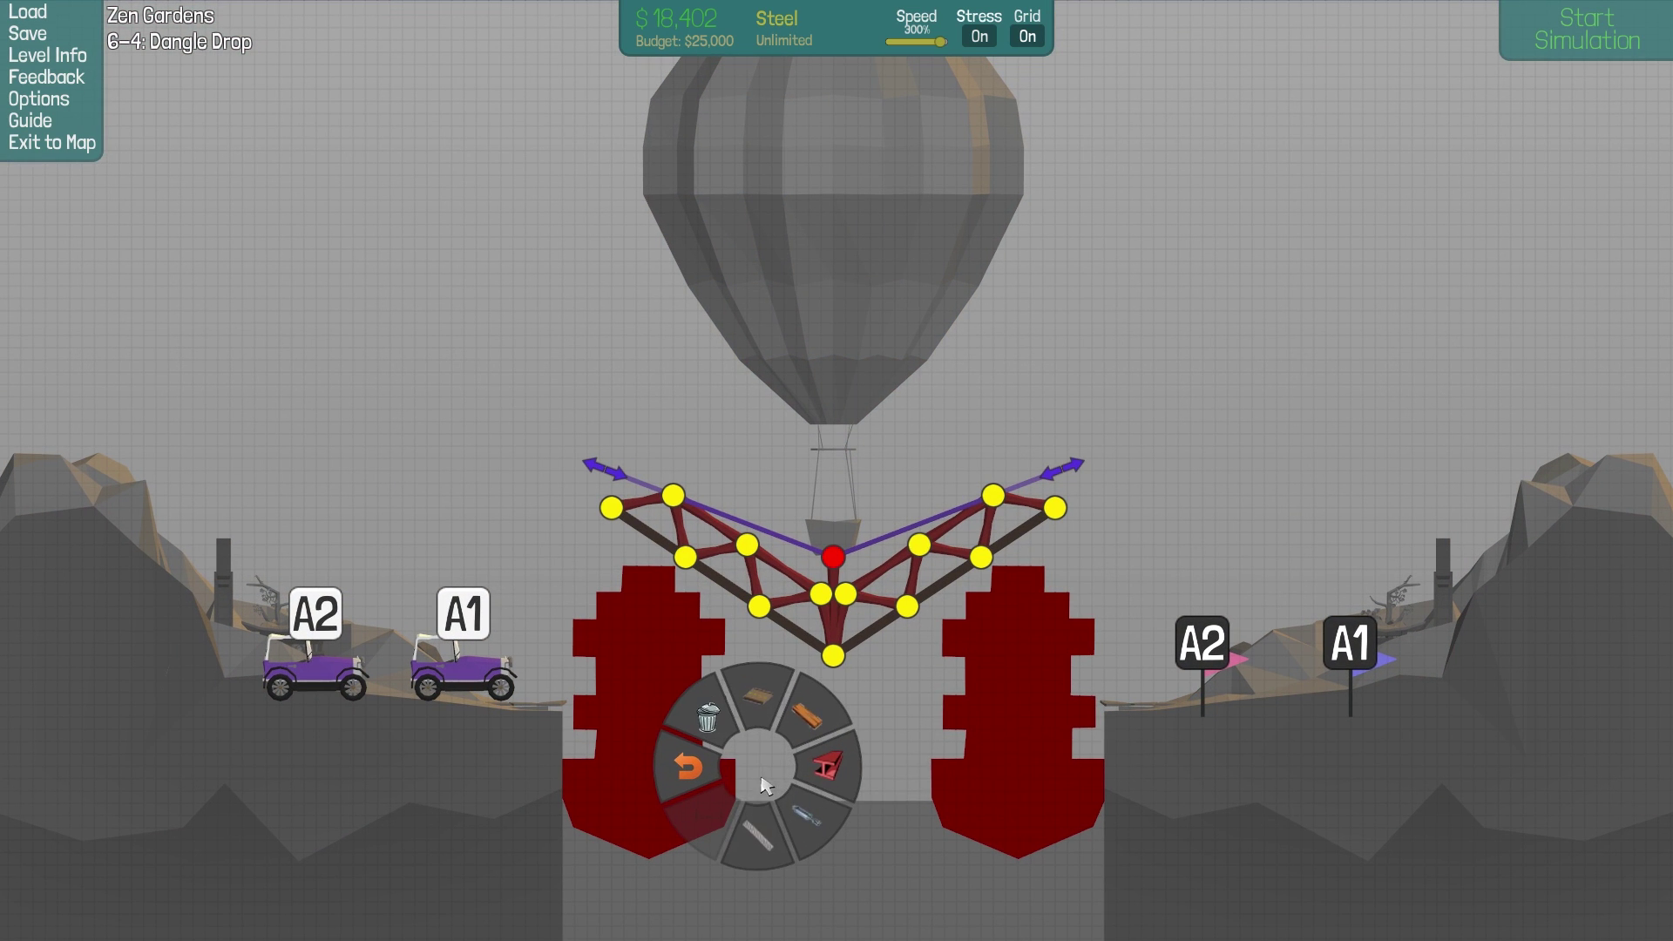
click(759, 856)
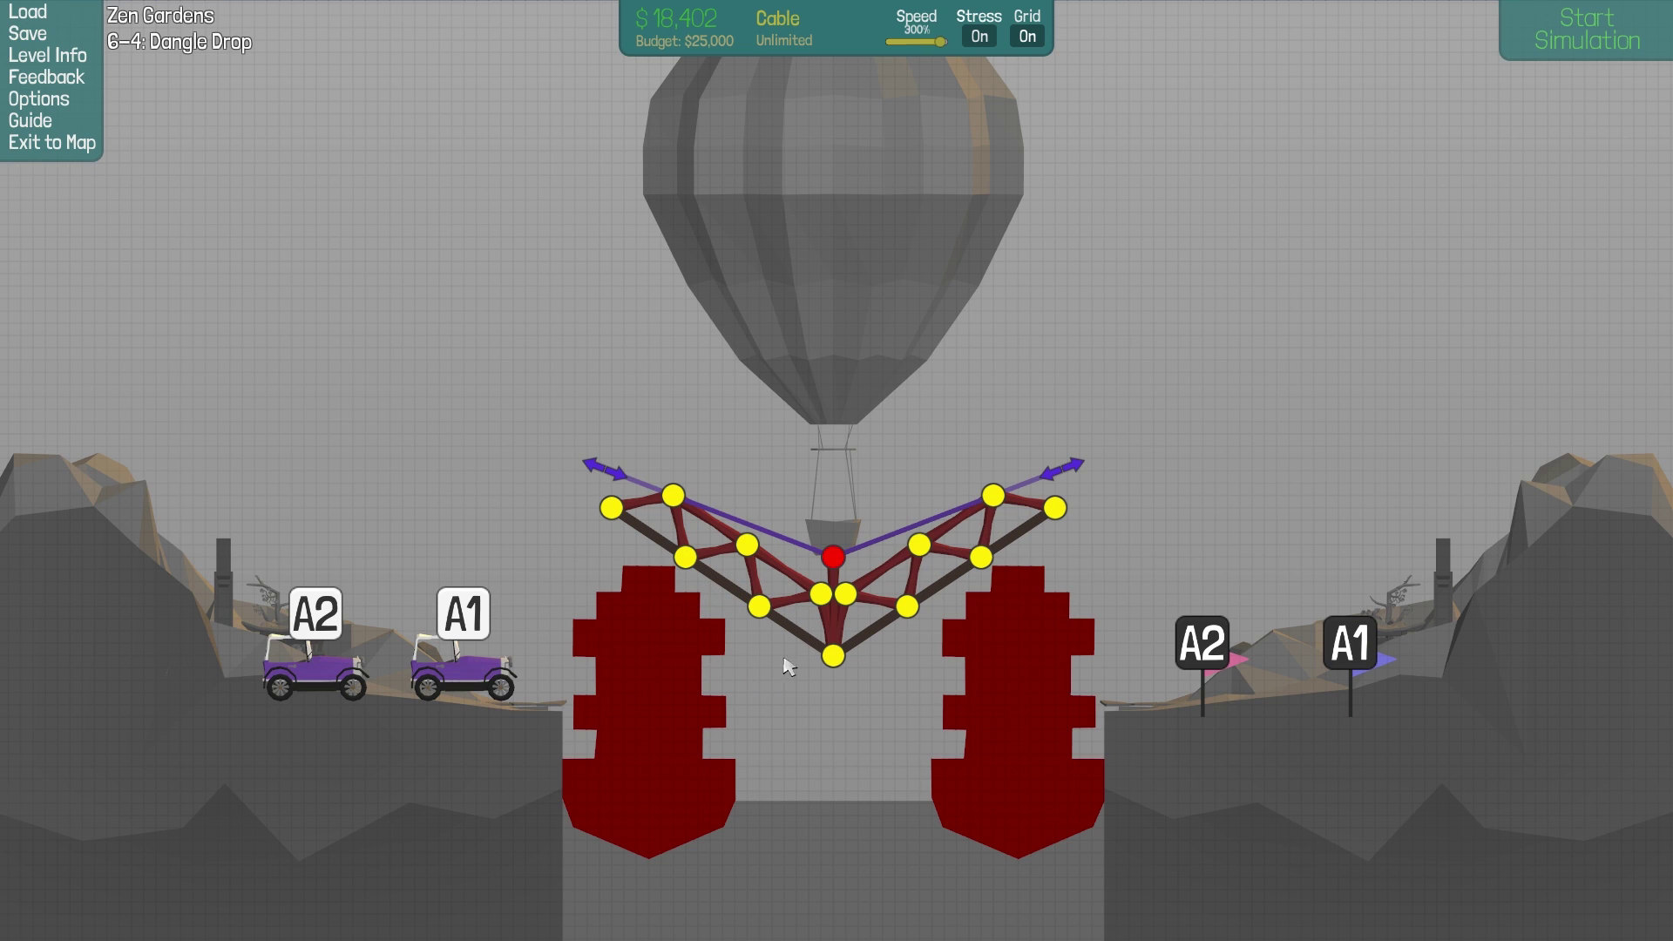
drag(754, 548, 804, 564)
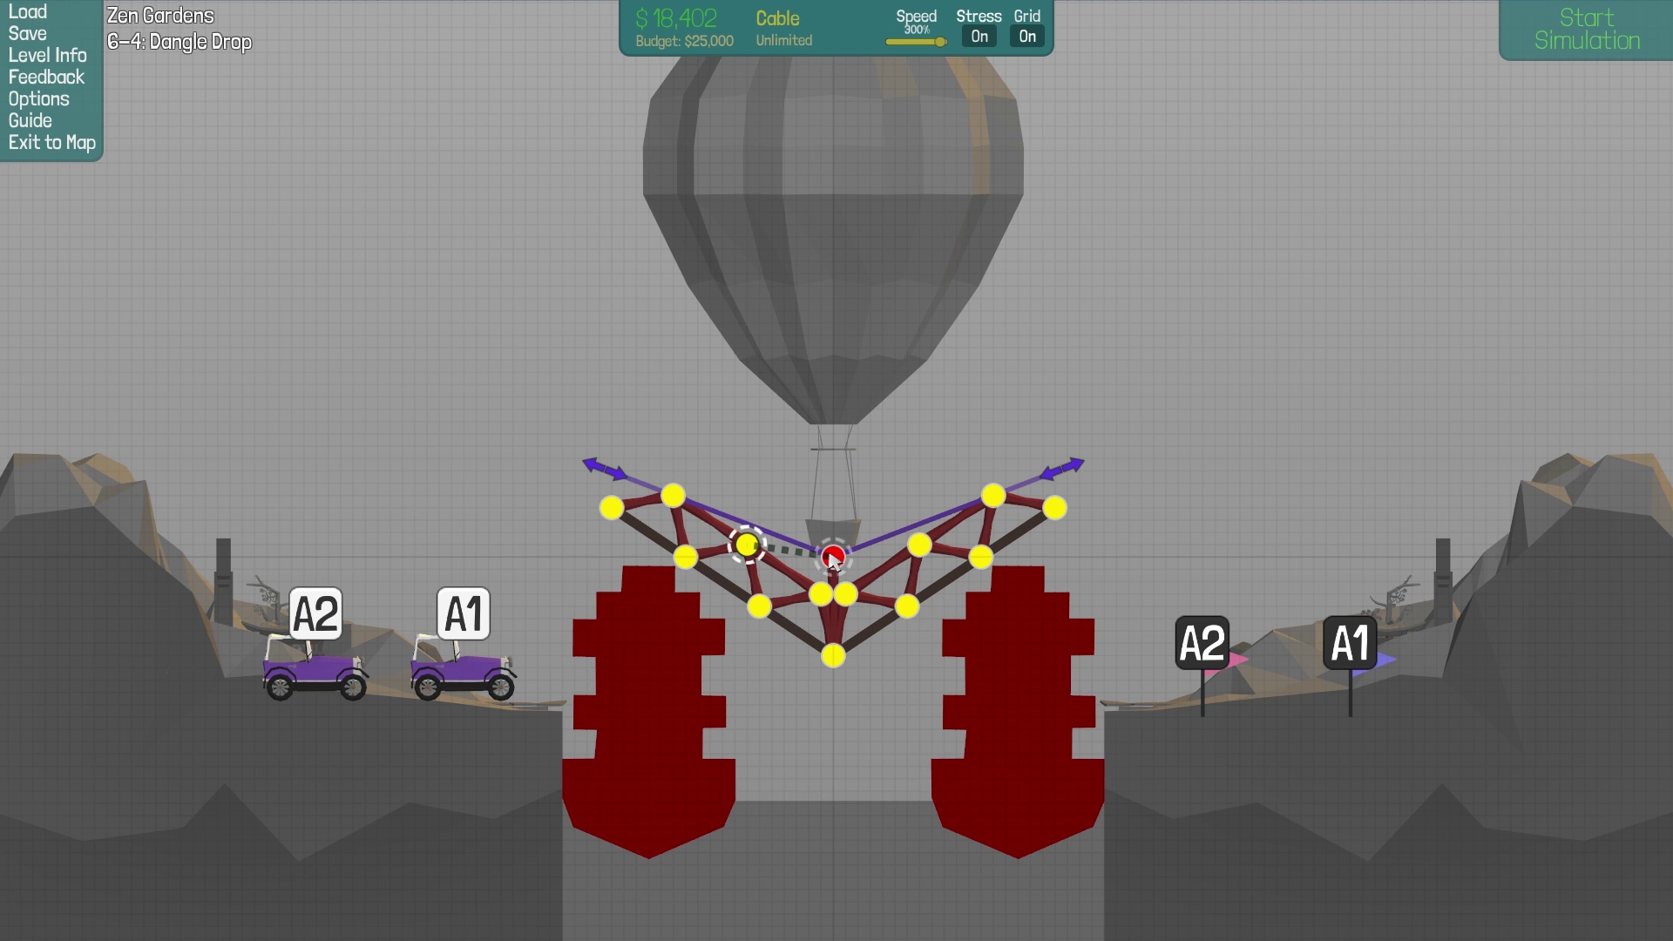
click(1618, 52)
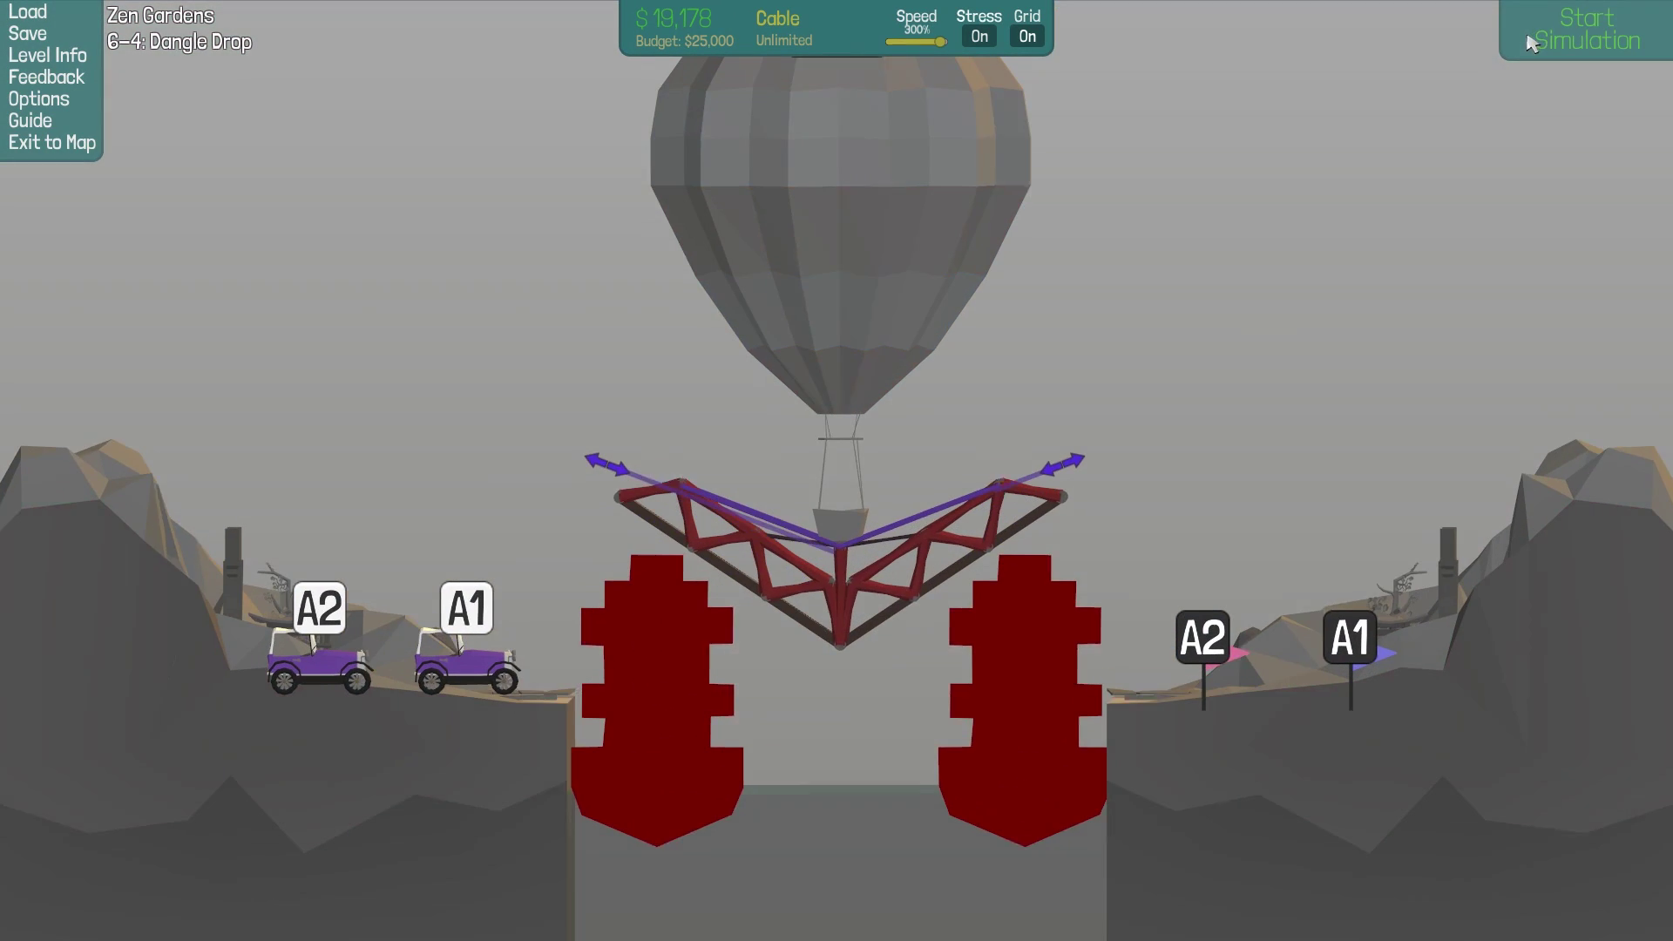
Step: Add steel beams rising from the left and right end joints, then test the $21,170 bridge
right_click(990, 250)
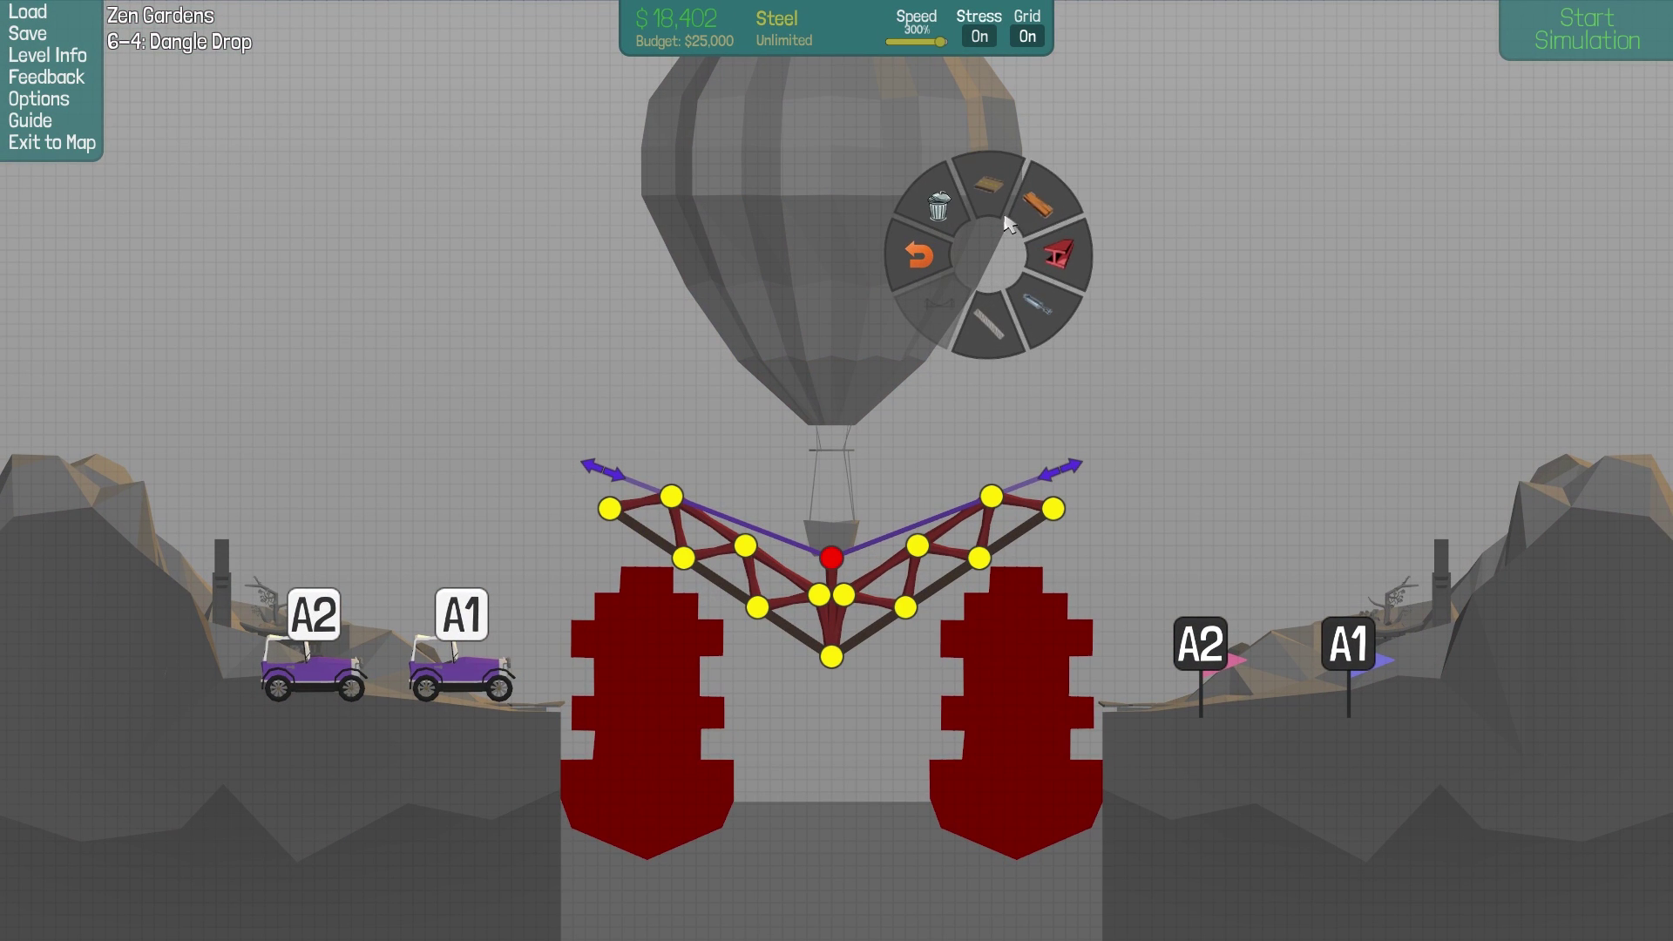
click(1062, 255)
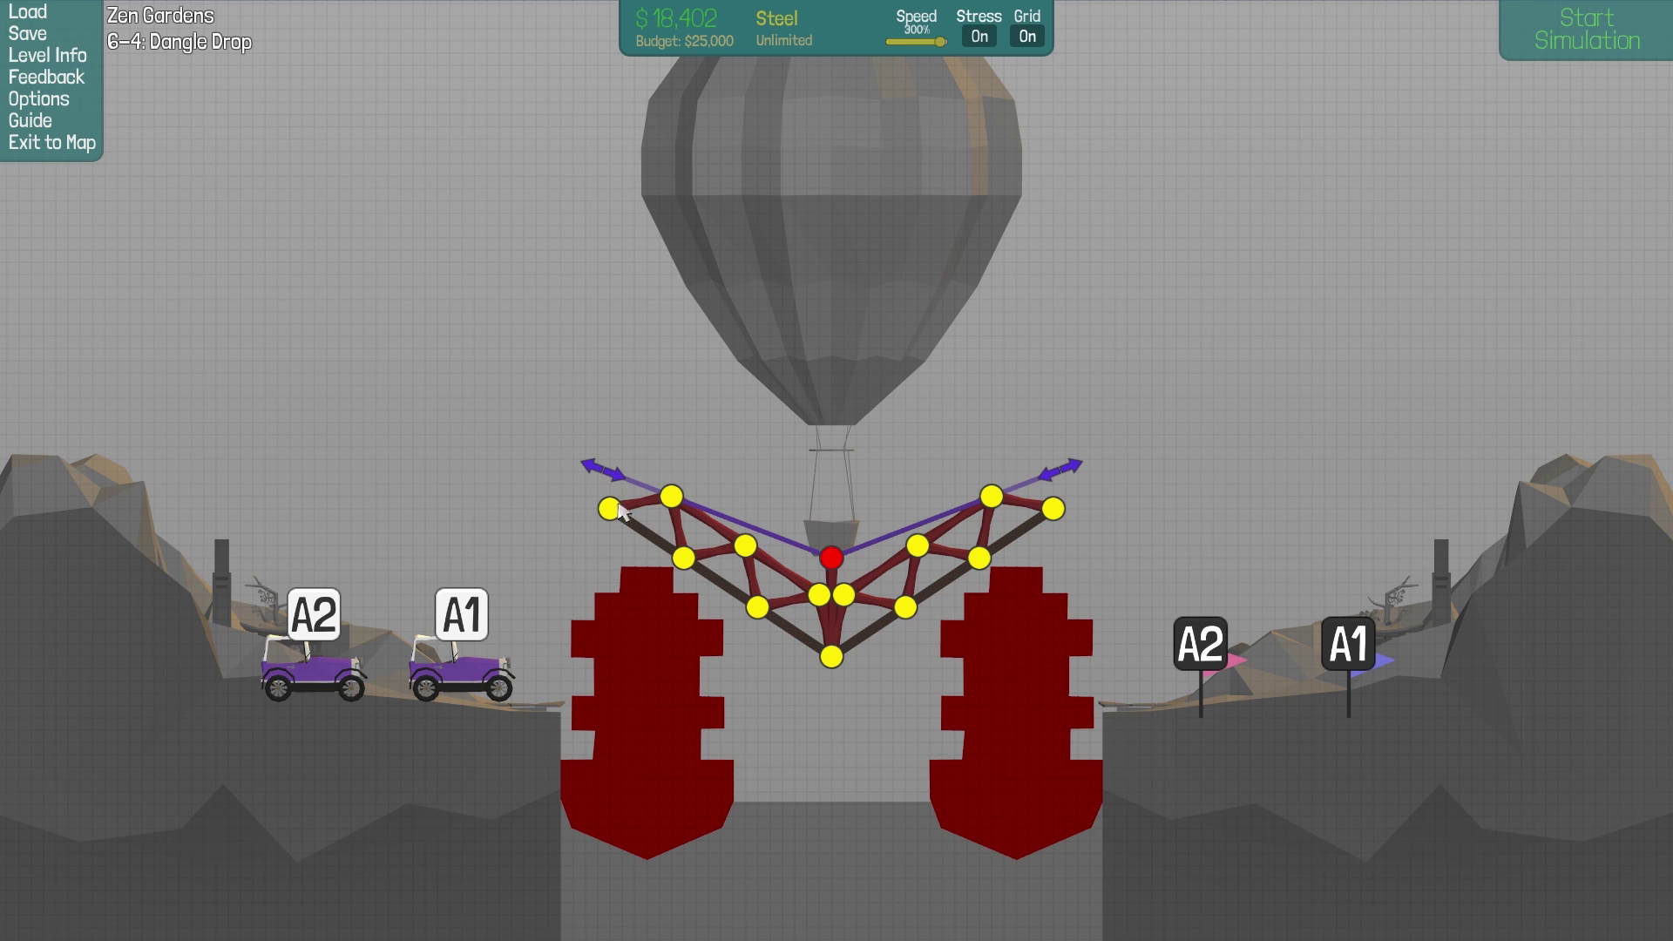
mouse_move(618, 509)
mouse_down()
mouse_move(587, 480)
mouse_move(598, 447)
mouse_move(670, 496)
mouse_up()
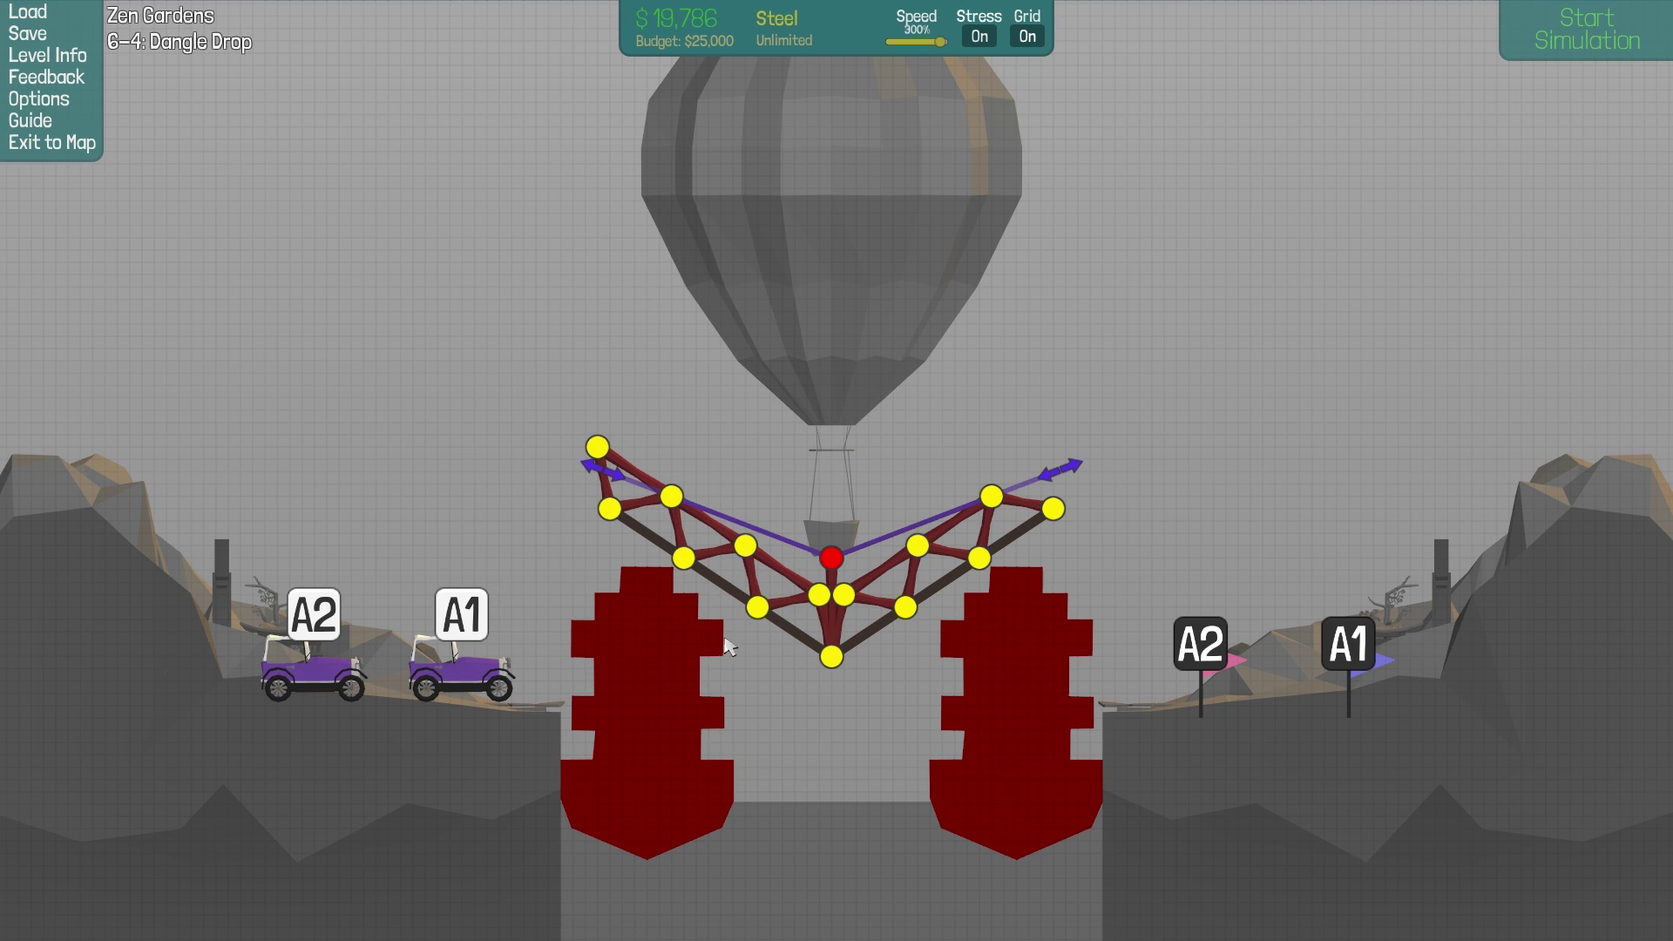
drag(994, 496, 1068, 439)
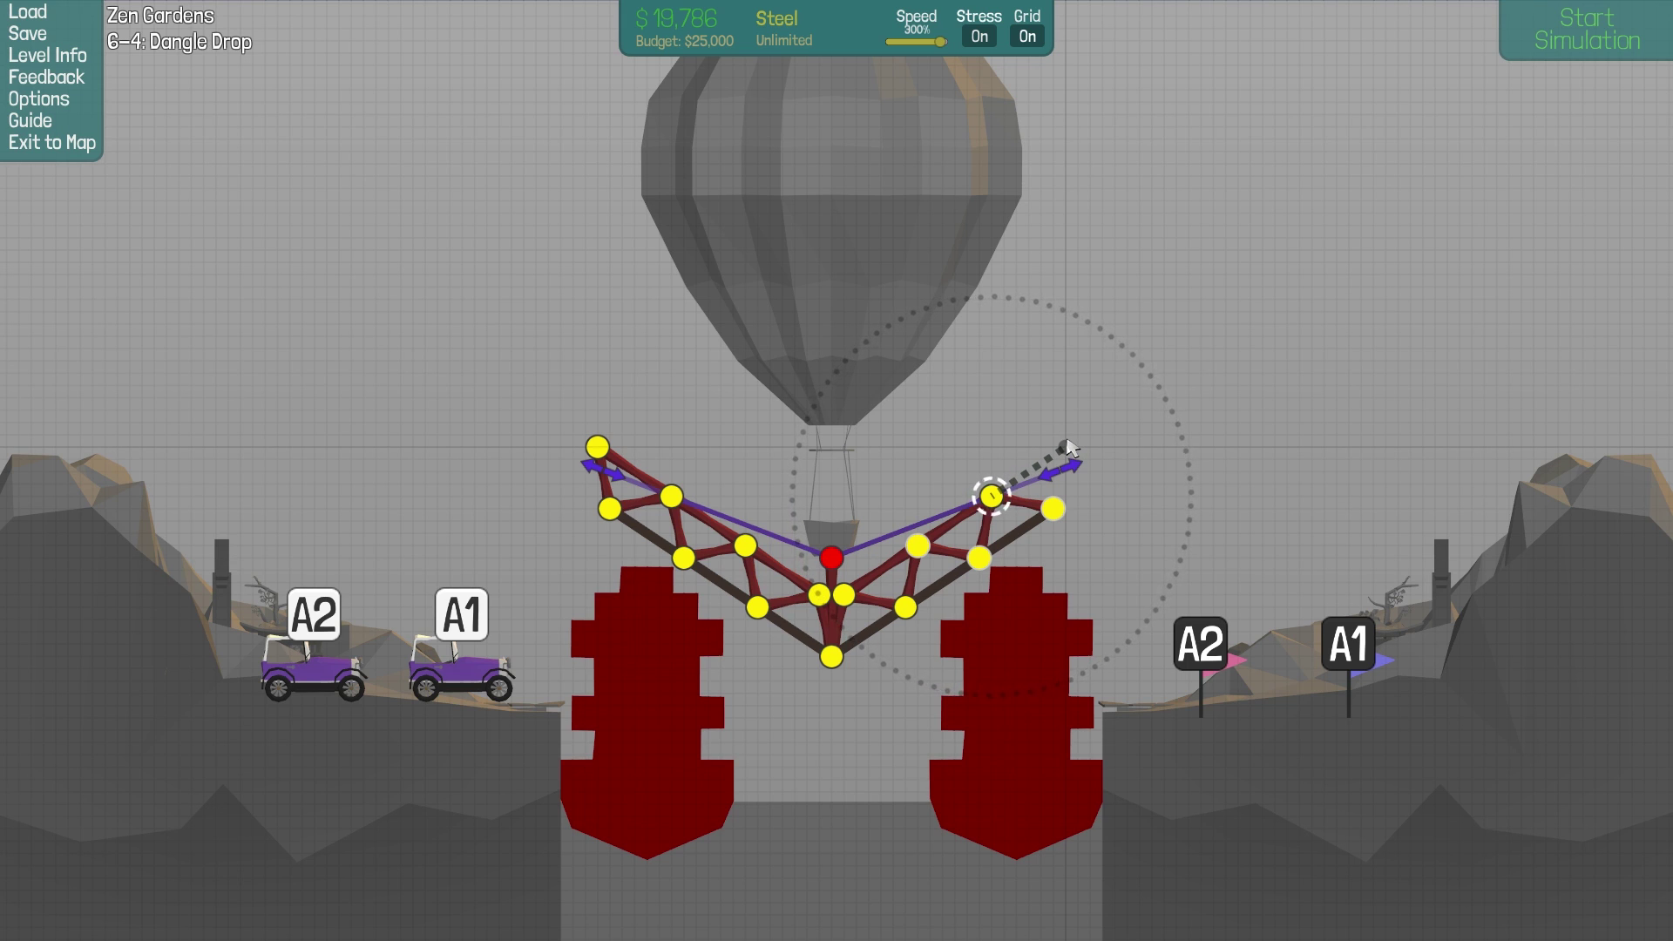
drag(1067, 441, 1053, 514)
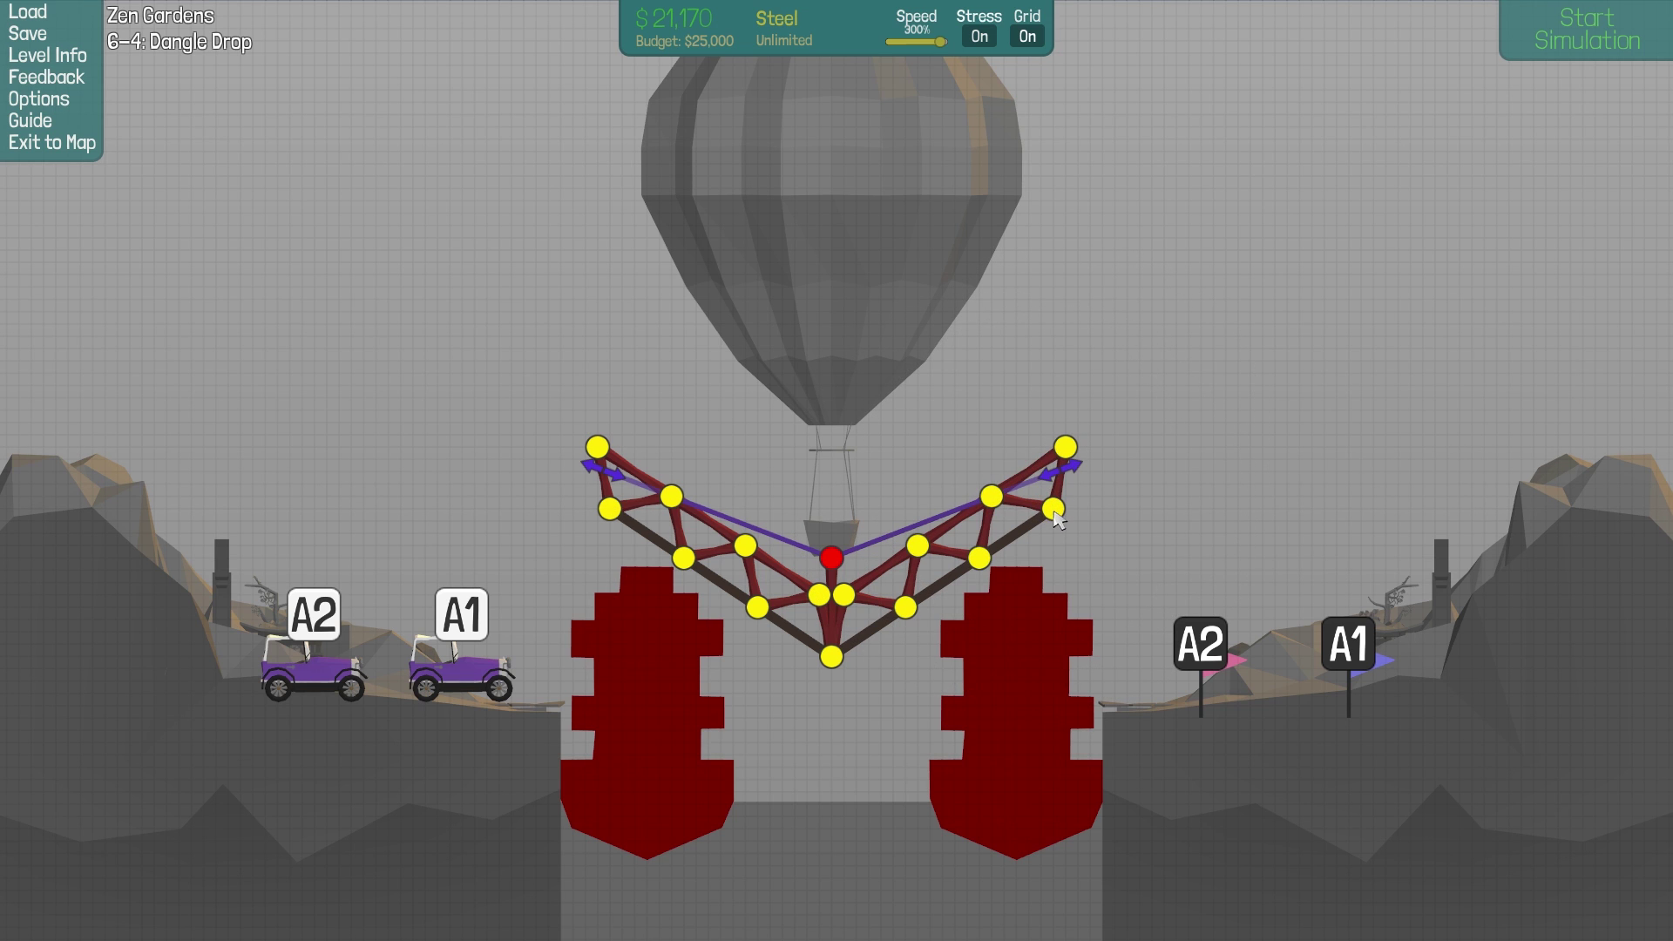
click(1551, 38)
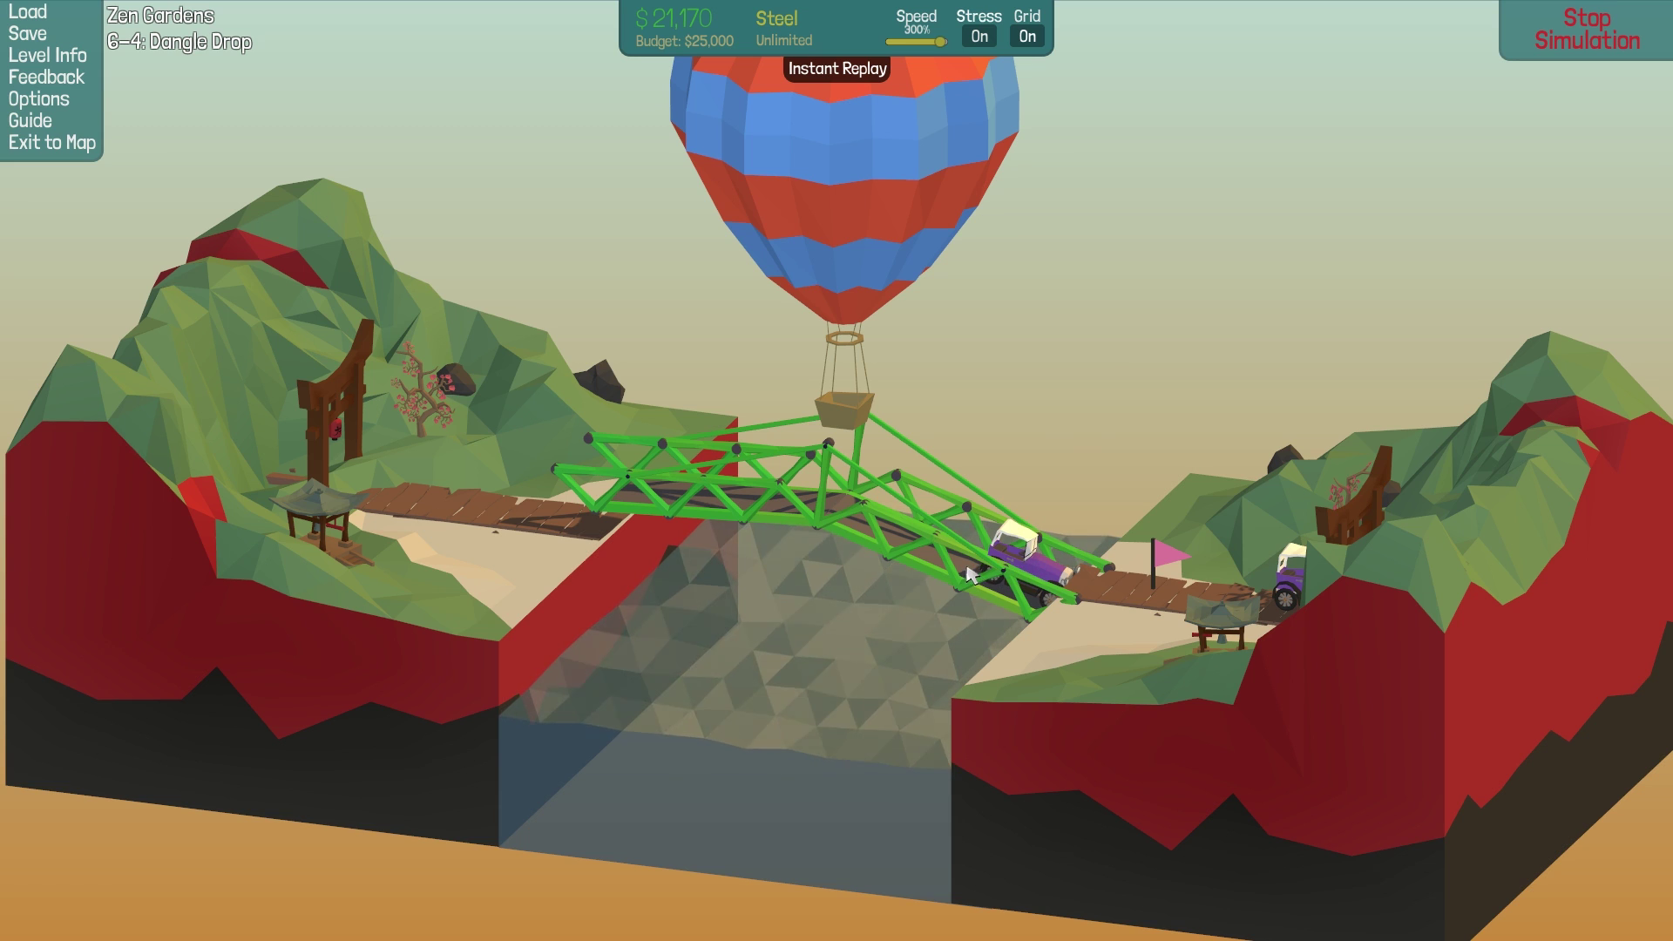
Step: Move the top-right joint higher and outward ($21,767) and rerun the test
click(1562, 31)
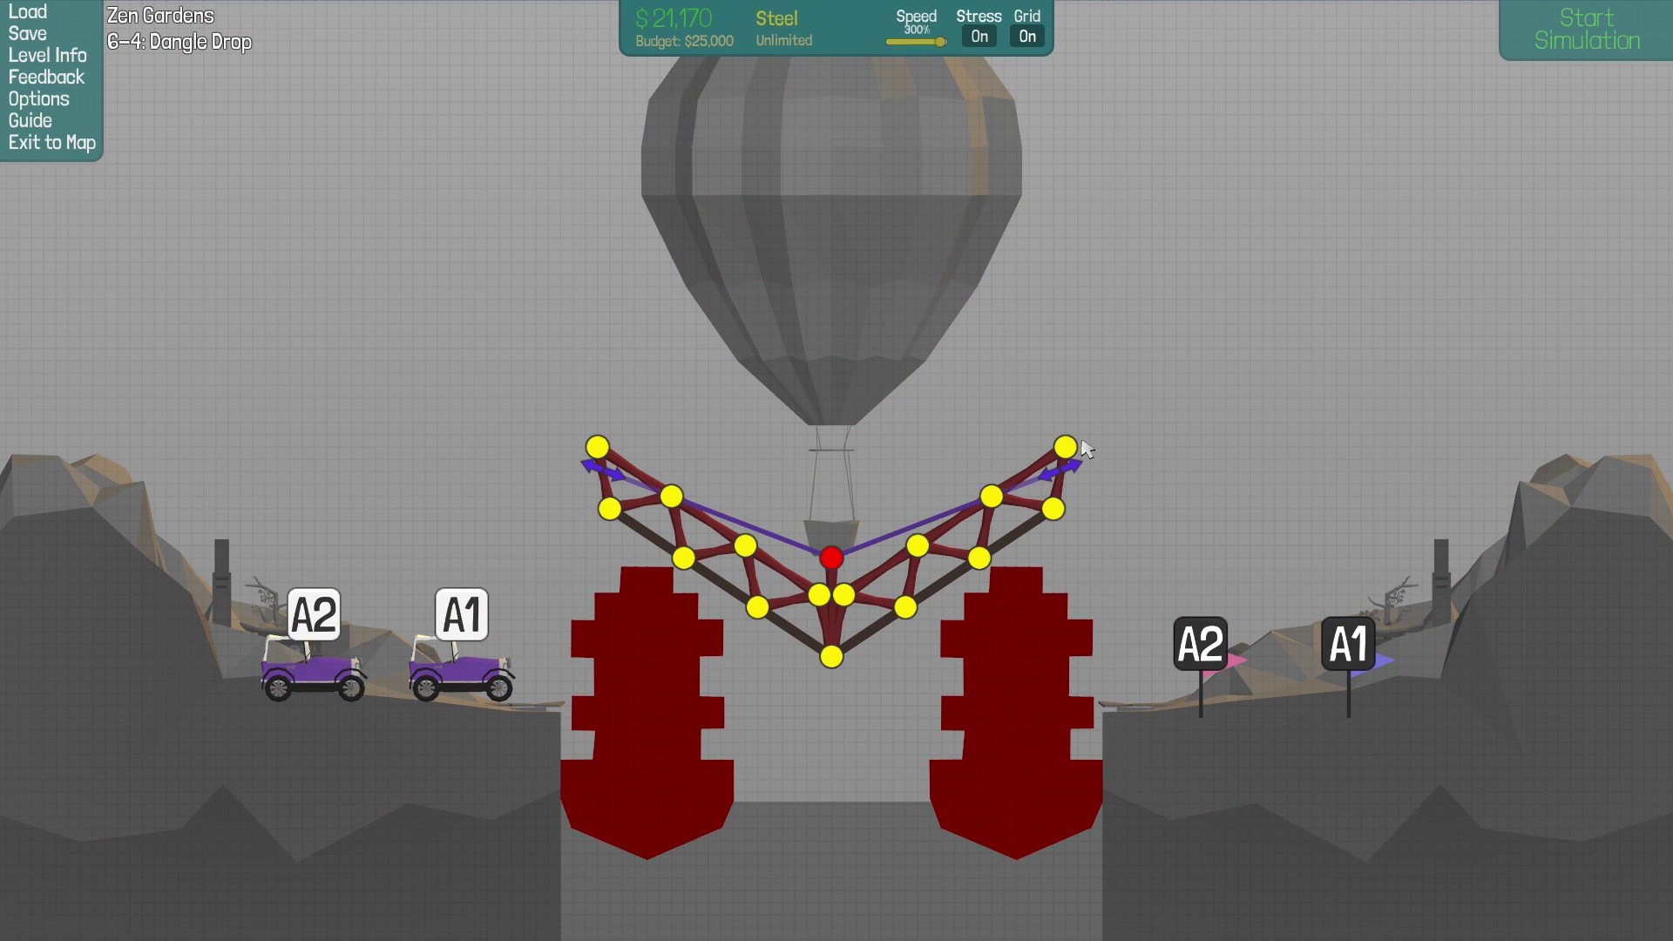
drag(1065, 447, 1090, 421)
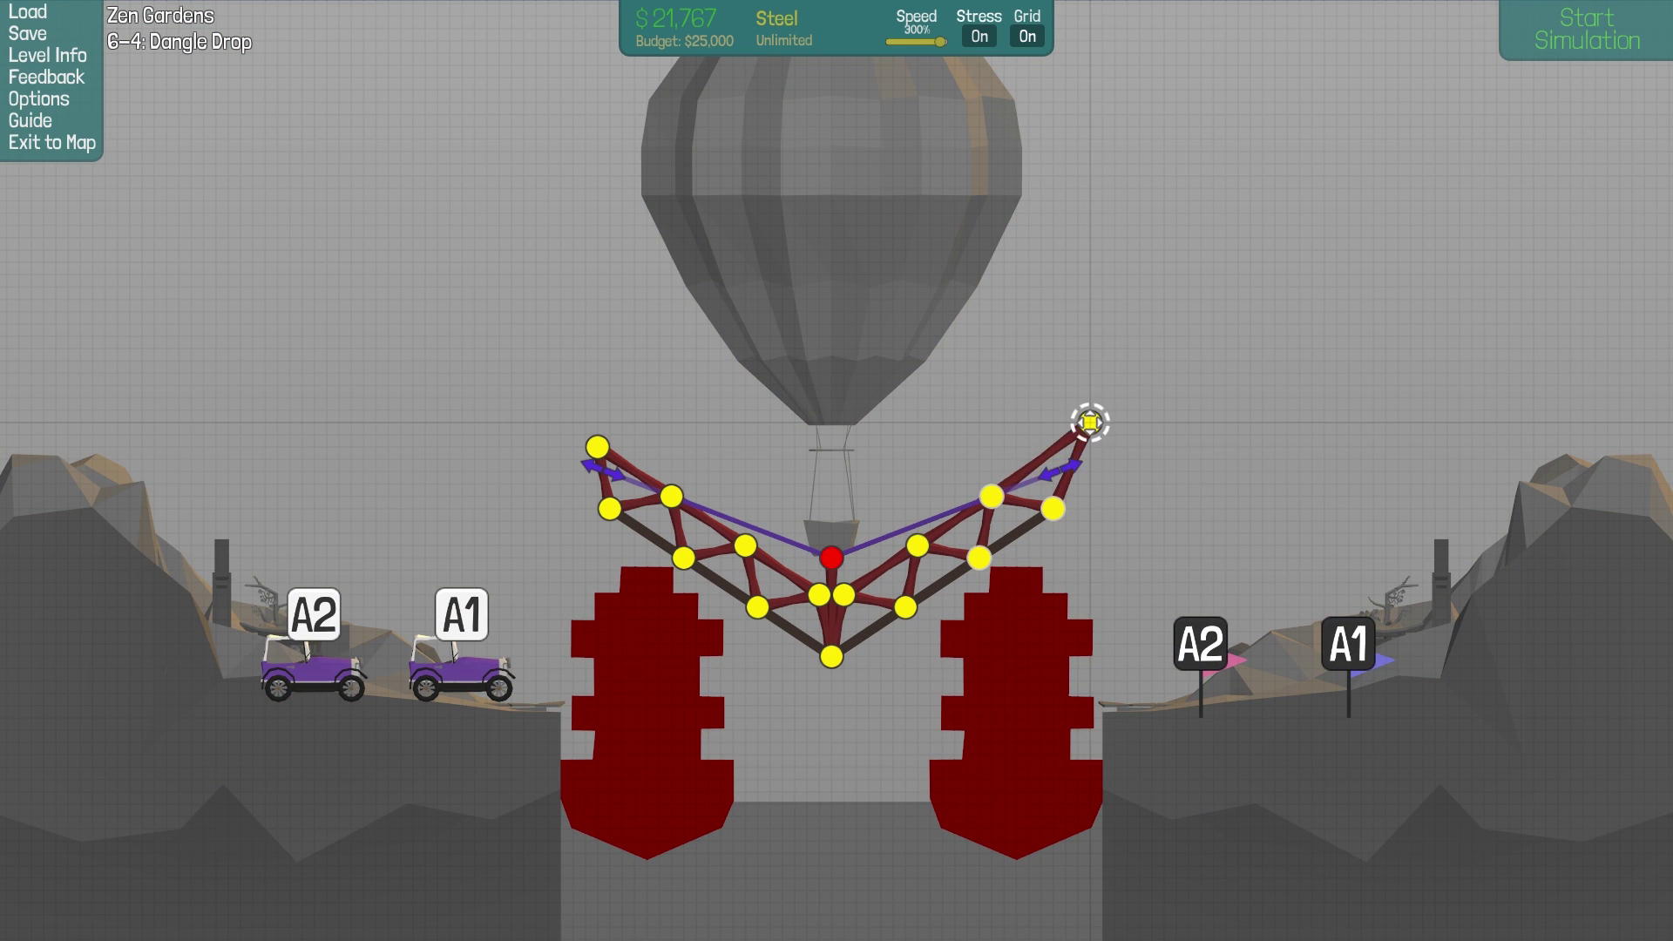
click(1558, 51)
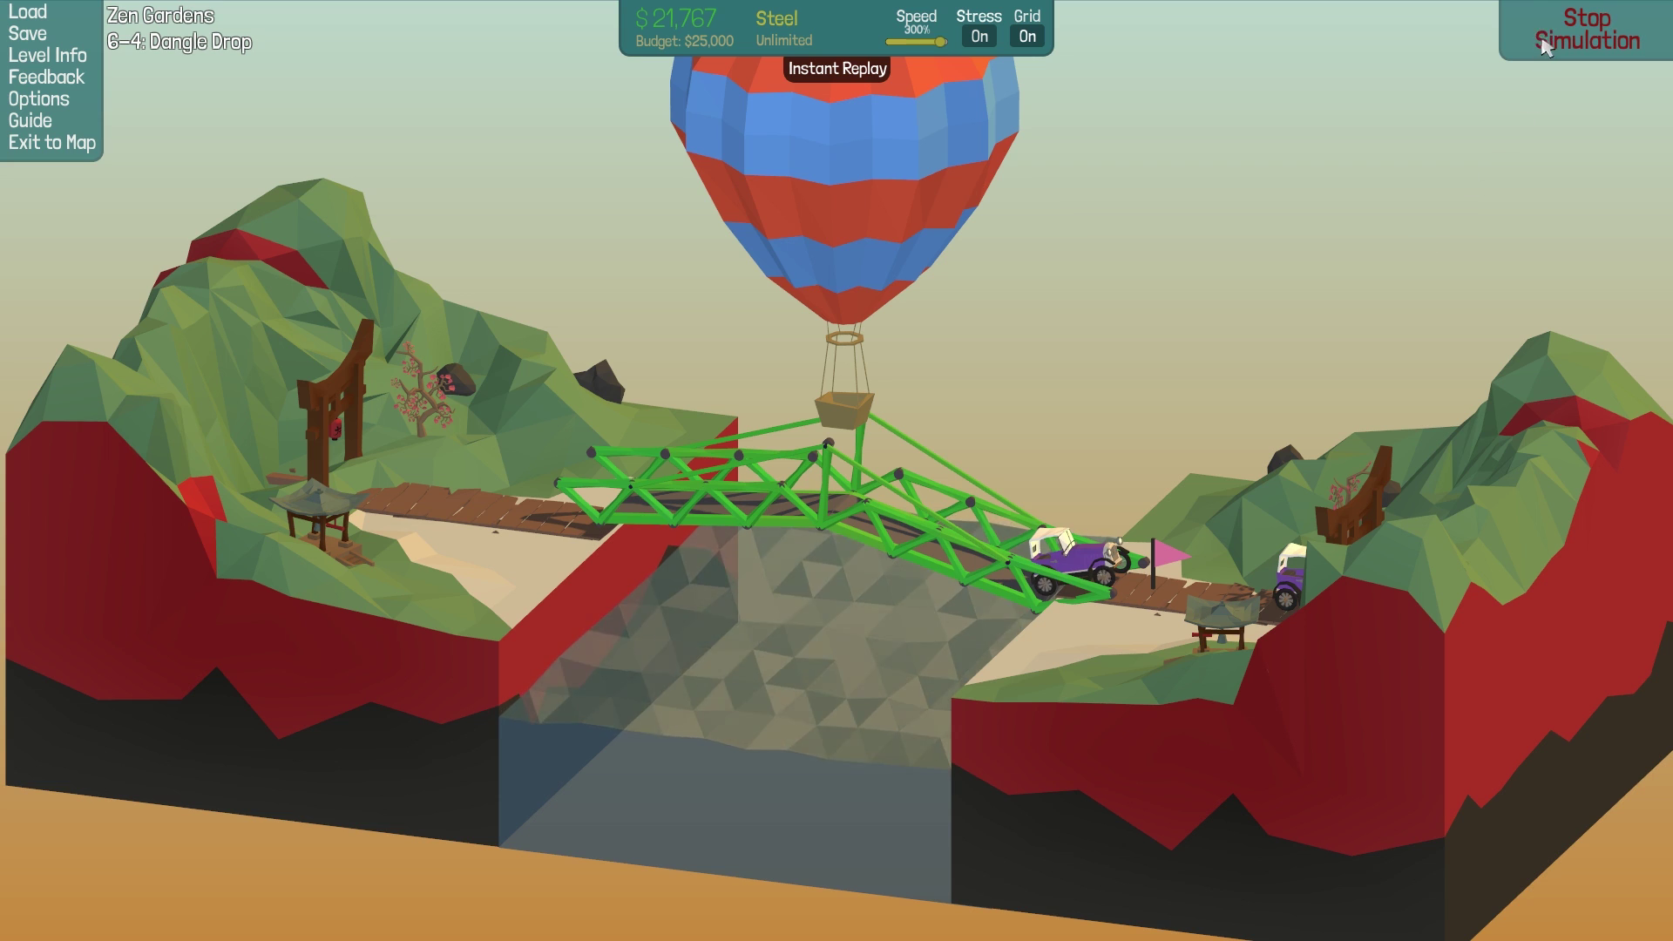
Step: Add a steel triangle at the right end and test it until it collapses
click(1545, 40)
right_click(1102, 564)
click(1160, 566)
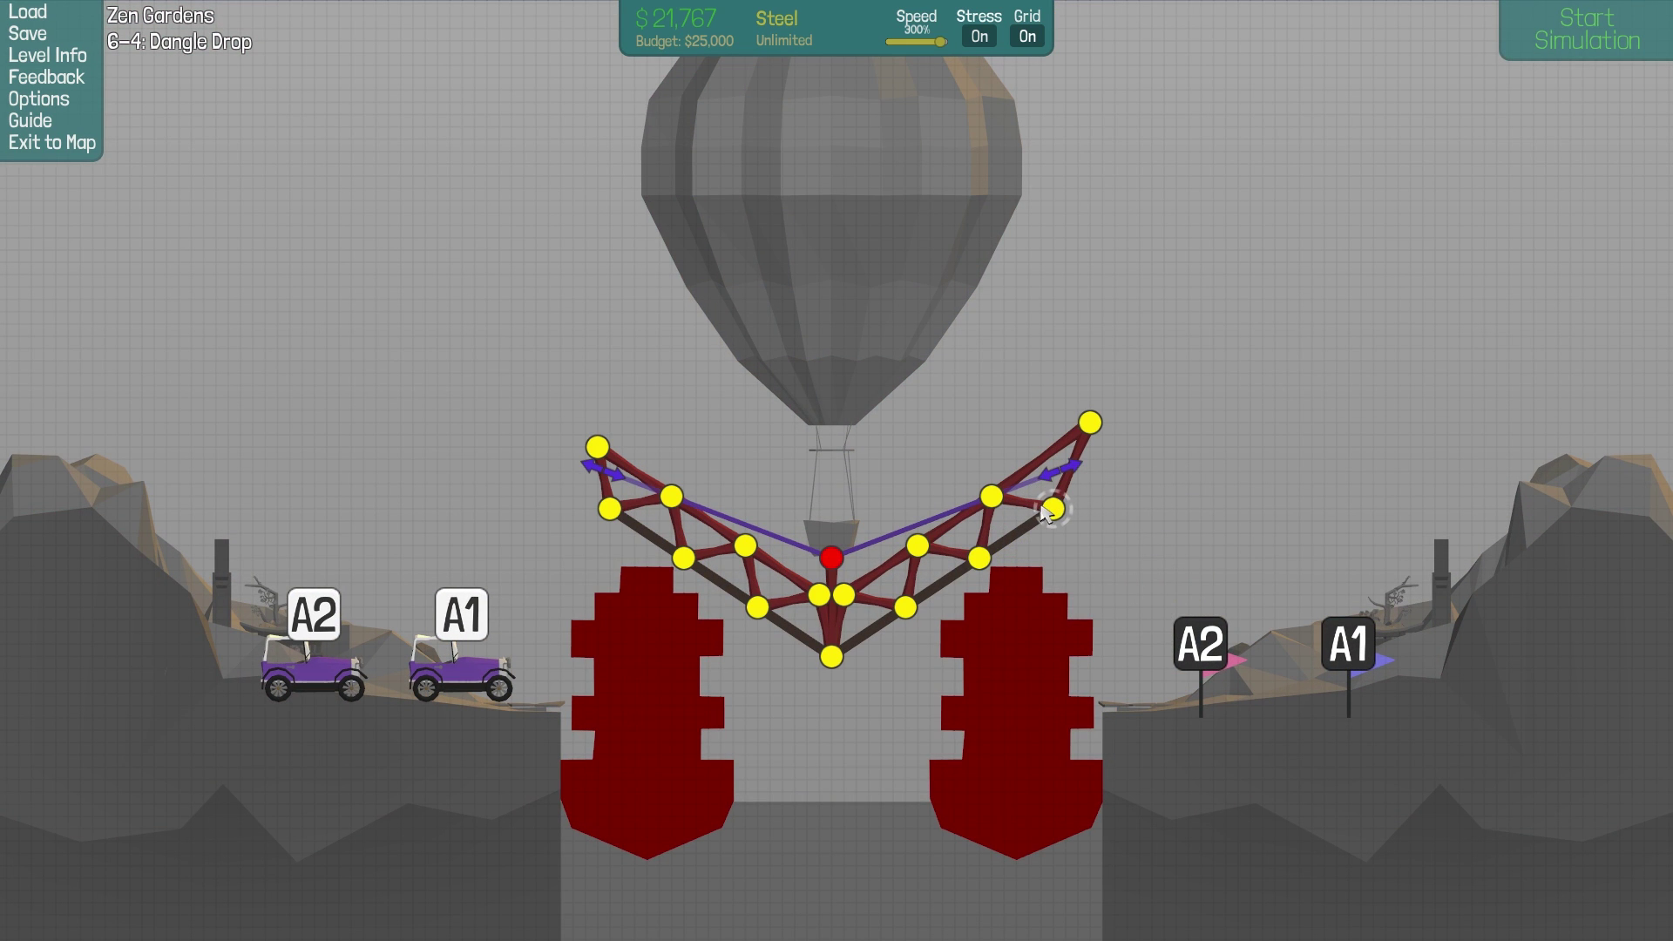
mouse_move(1053, 509)
mouse_down()
mouse_move(1102, 481)
mouse_move(1090, 422)
mouse_move(1112, 461)
mouse_move(1053, 509)
mouse_up()
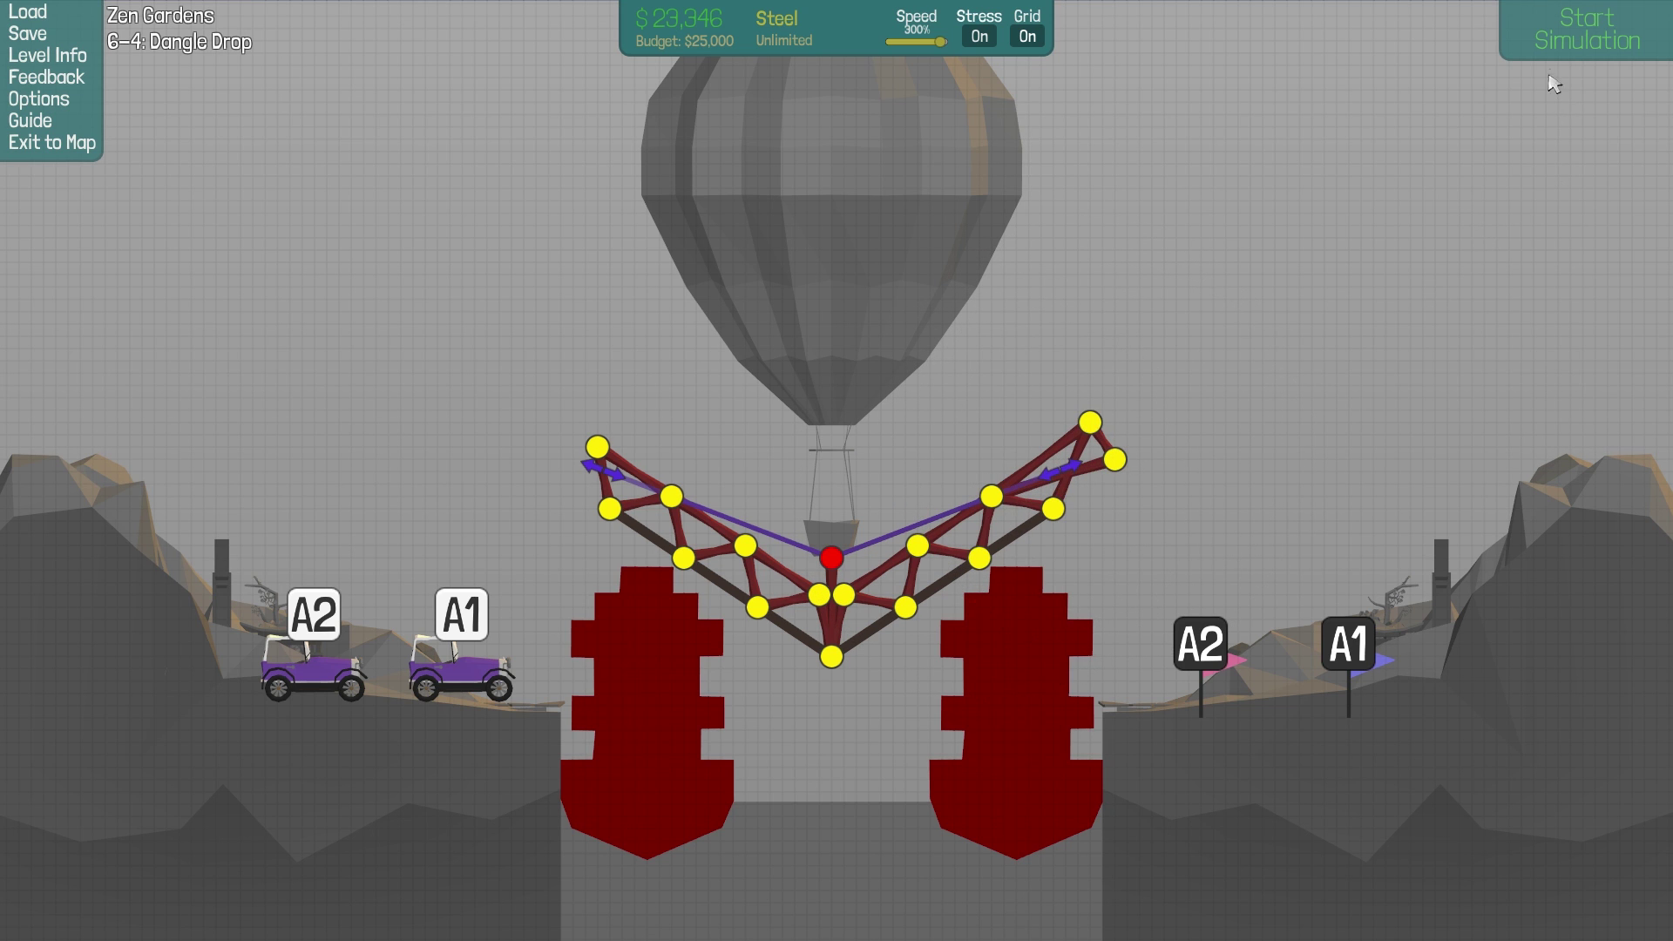
click(1574, 48)
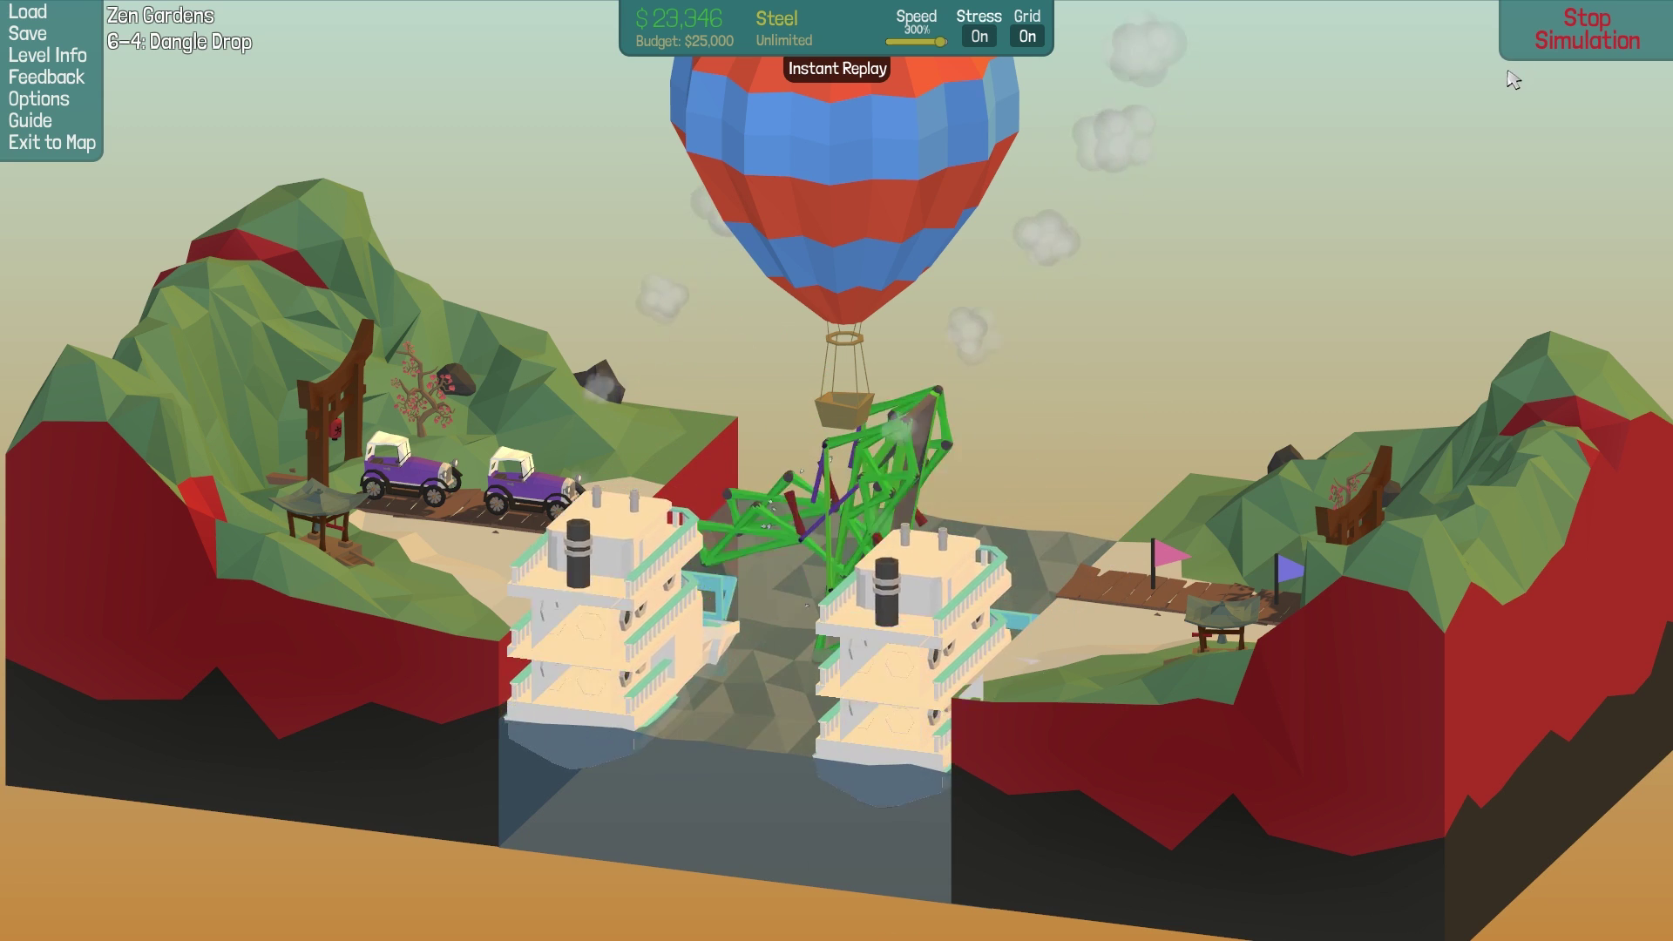
key(space)
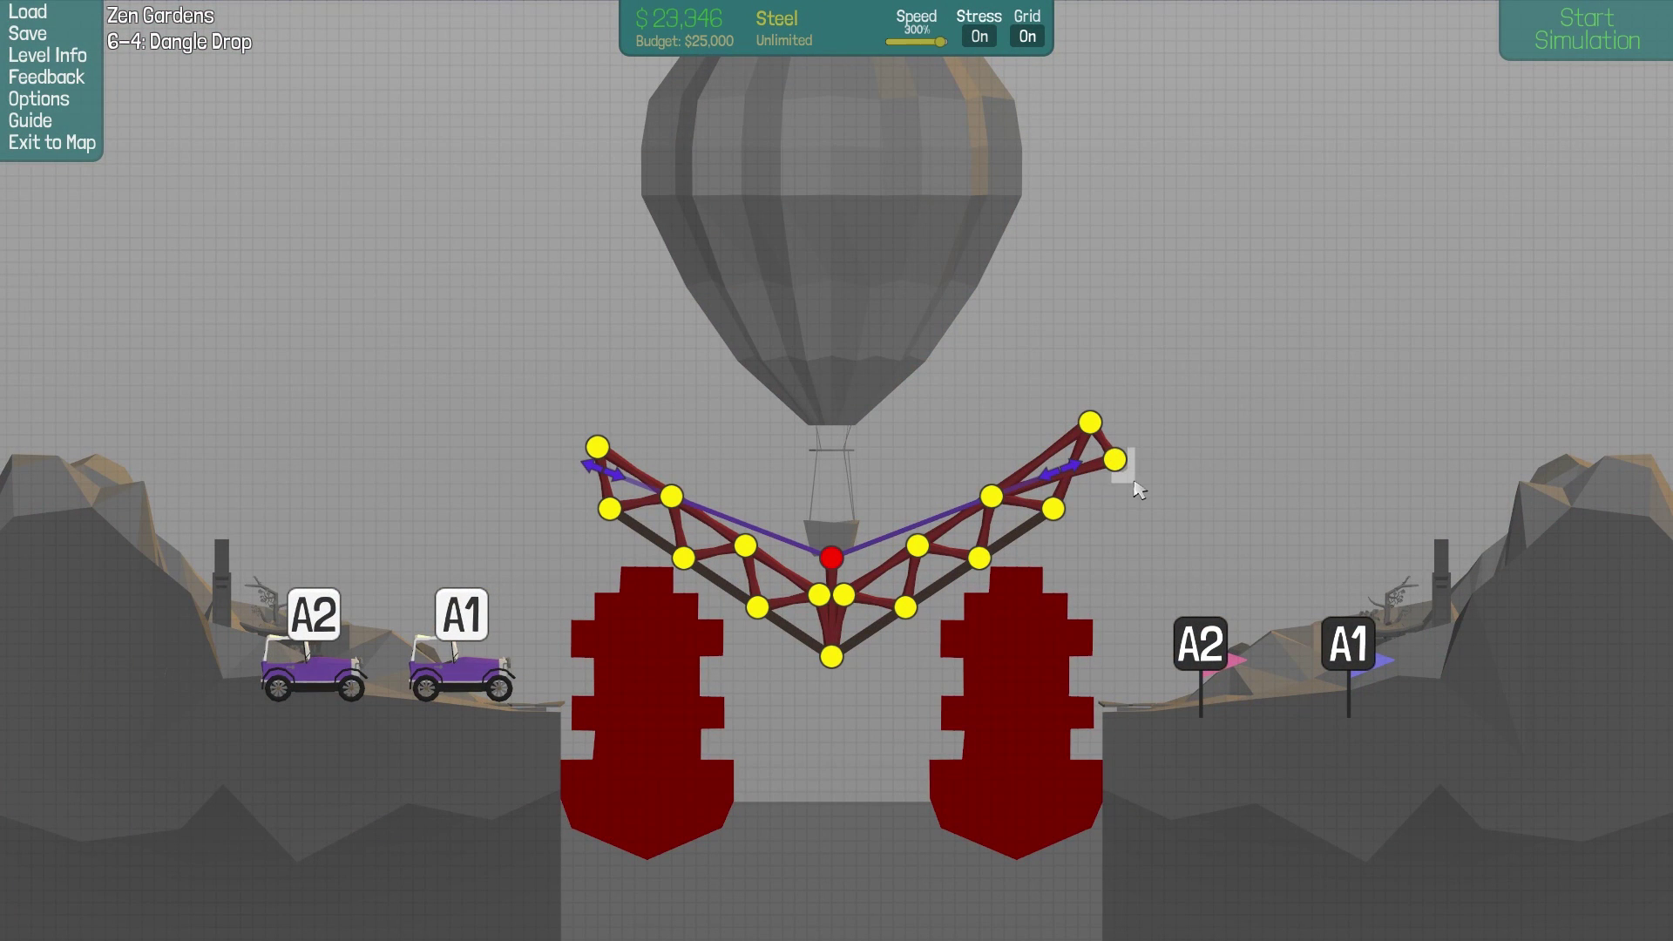
Step: Delete the extra right-end joint, raise the top-right joint further, and retest
drag(1095, 446, 1132, 484)
click(761, 164)
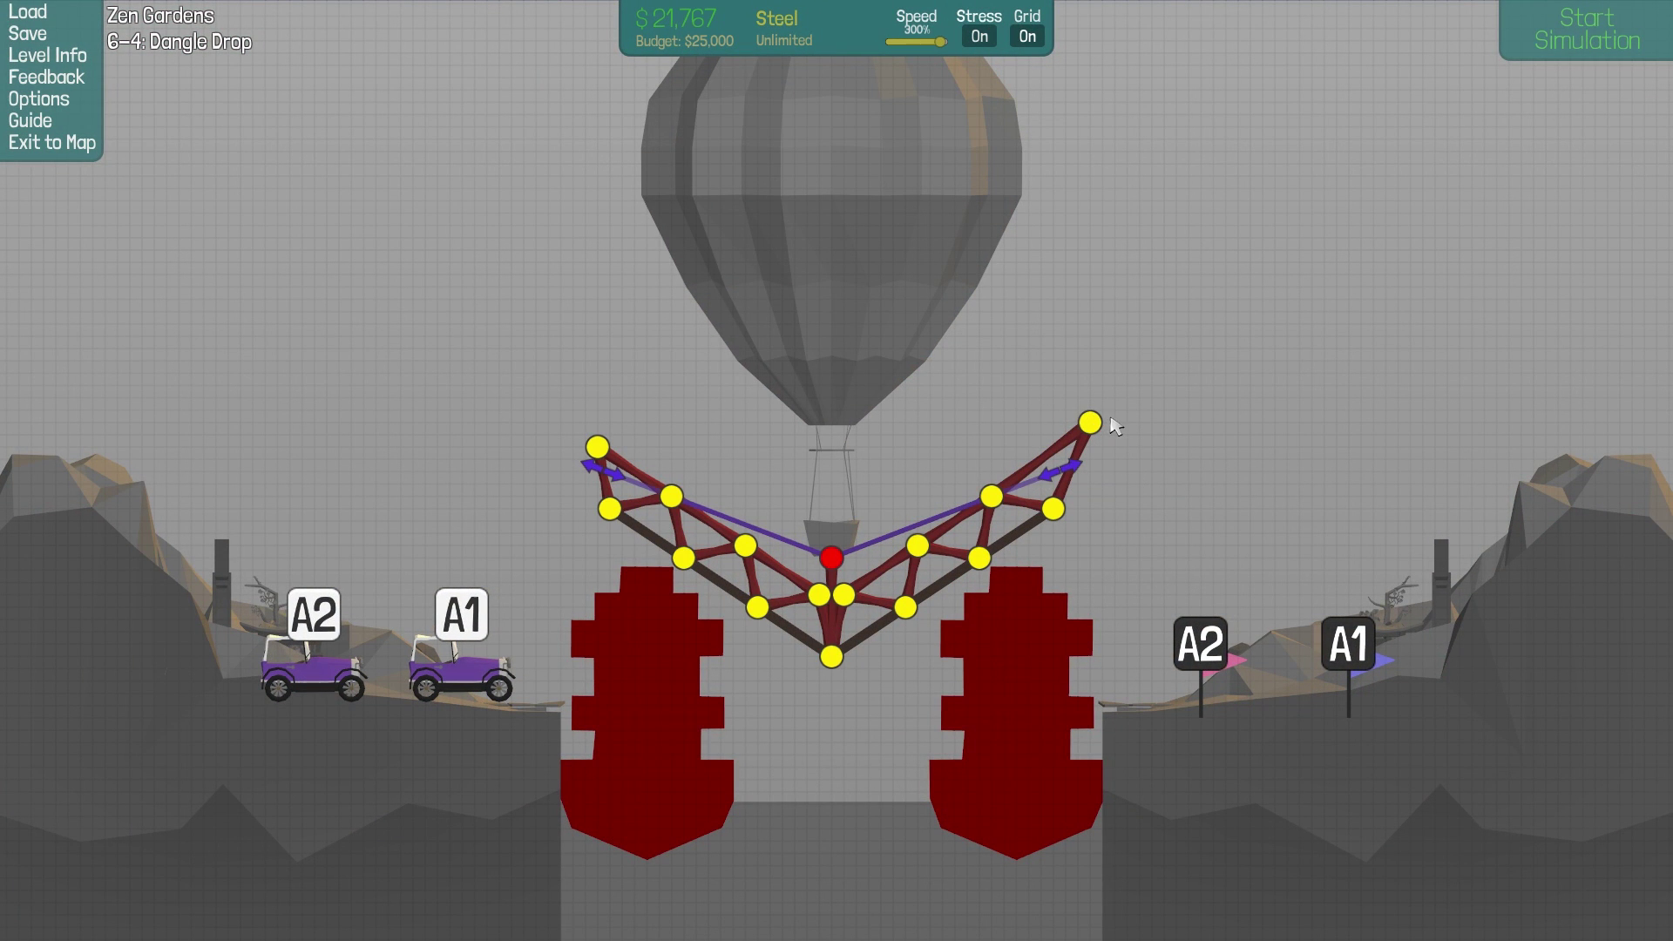
drag(1090, 422, 1103, 406)
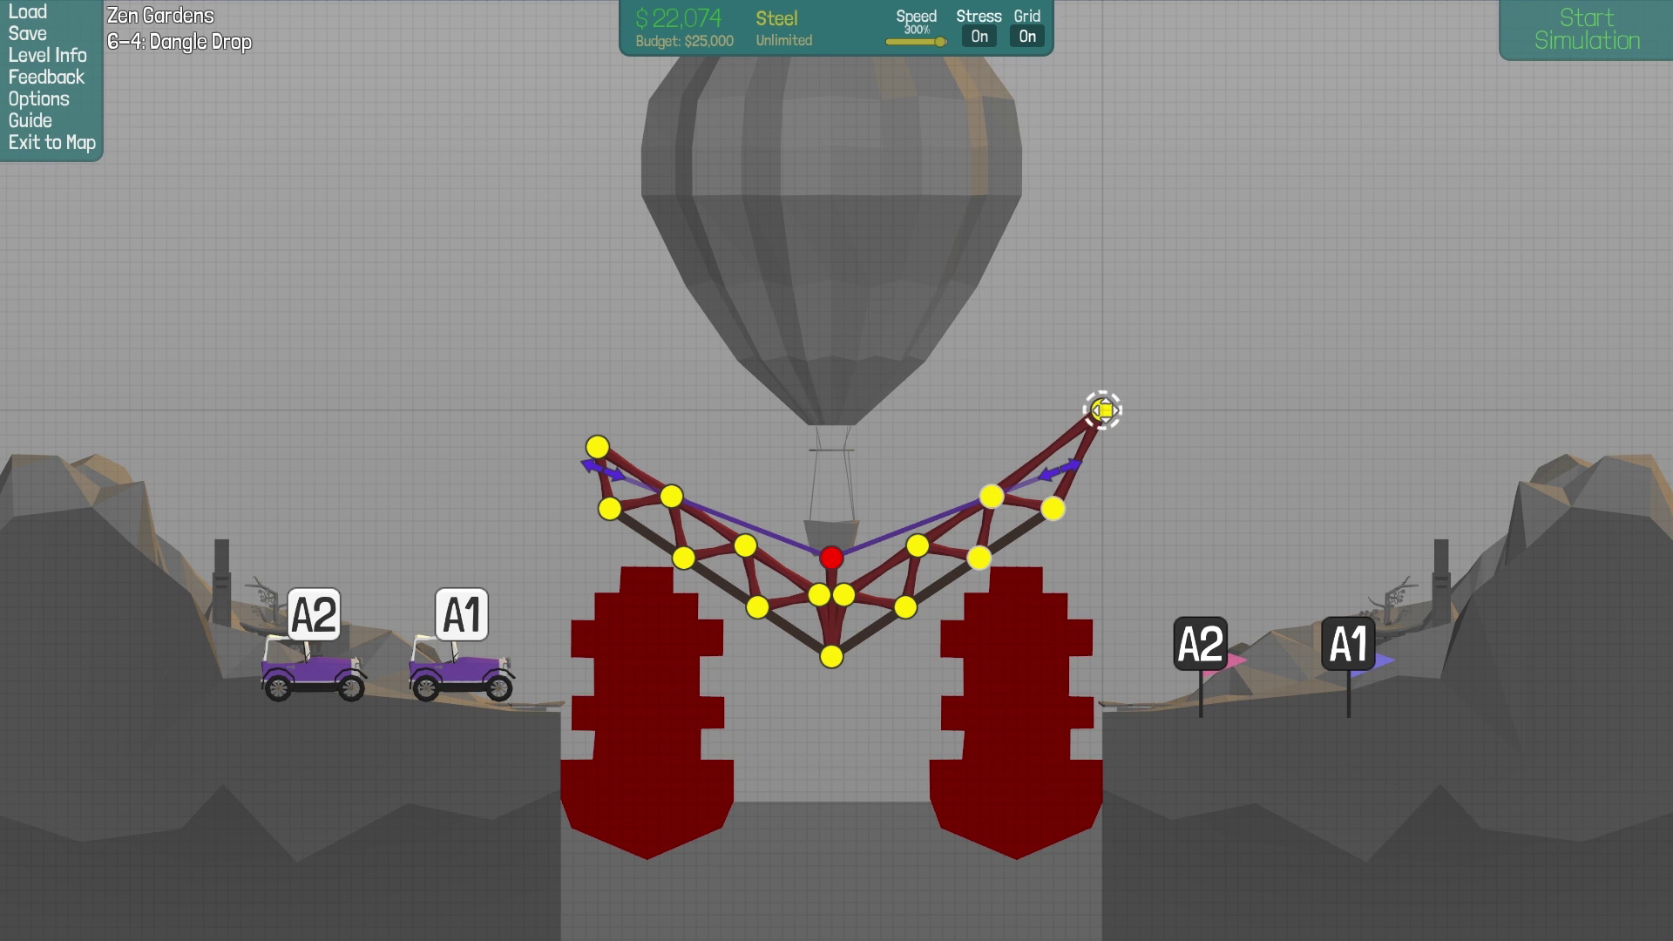
click(1584, 43)
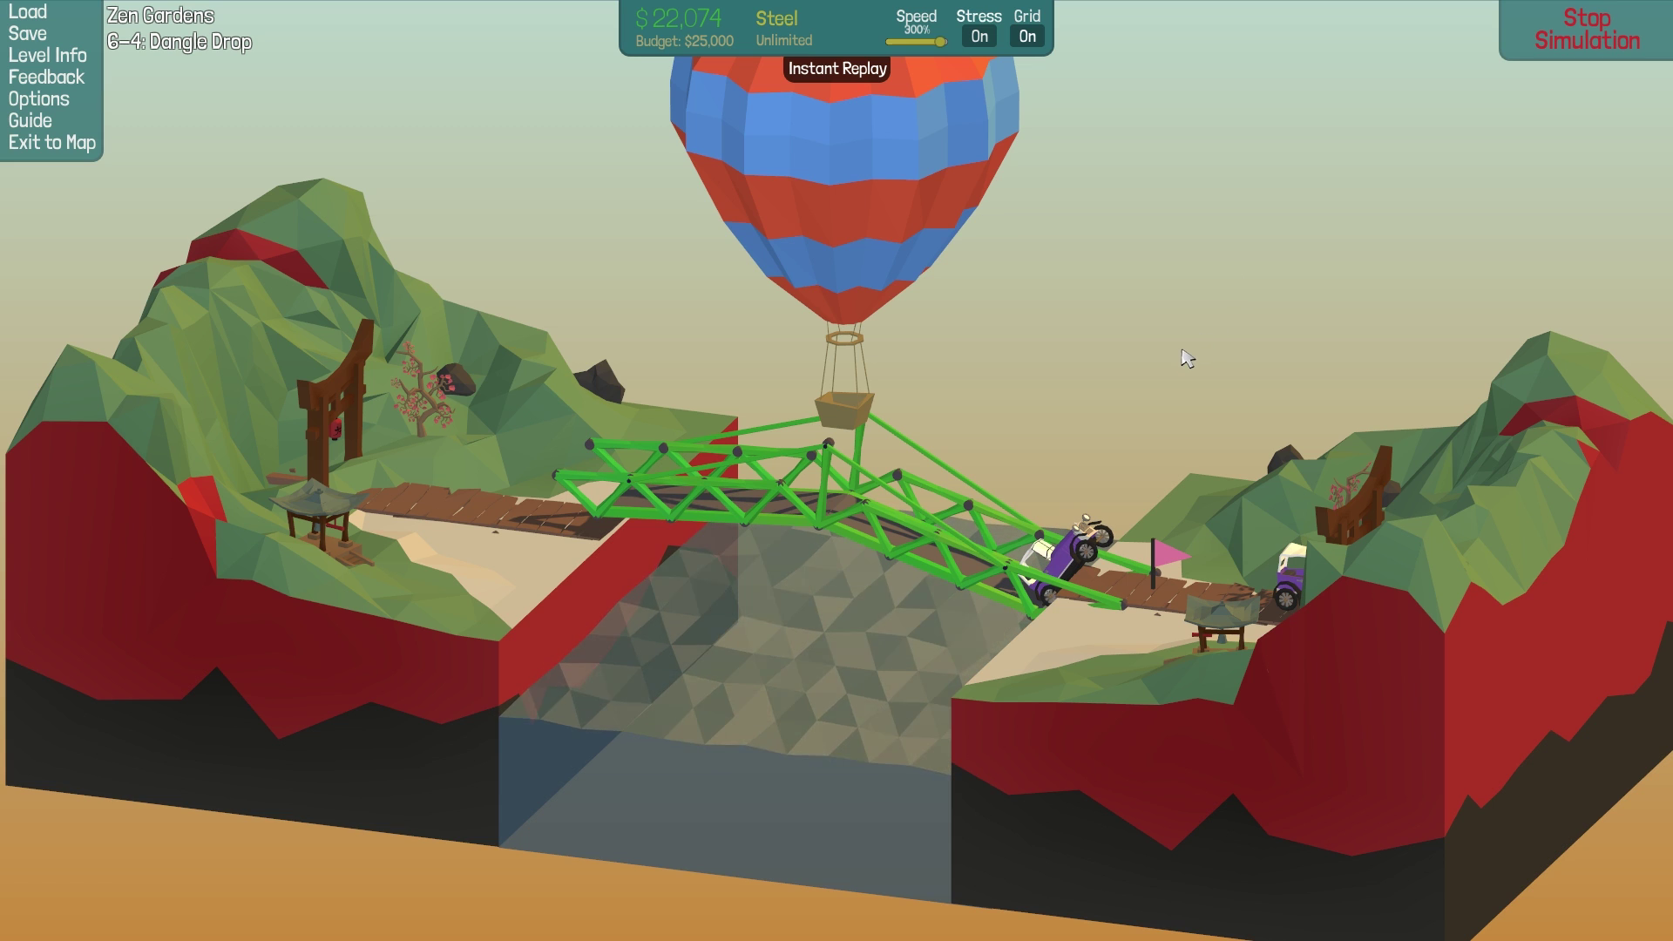
Step: Lower the top-right joint slightly and test an added beam from the upper right joint
click(1575, 52)
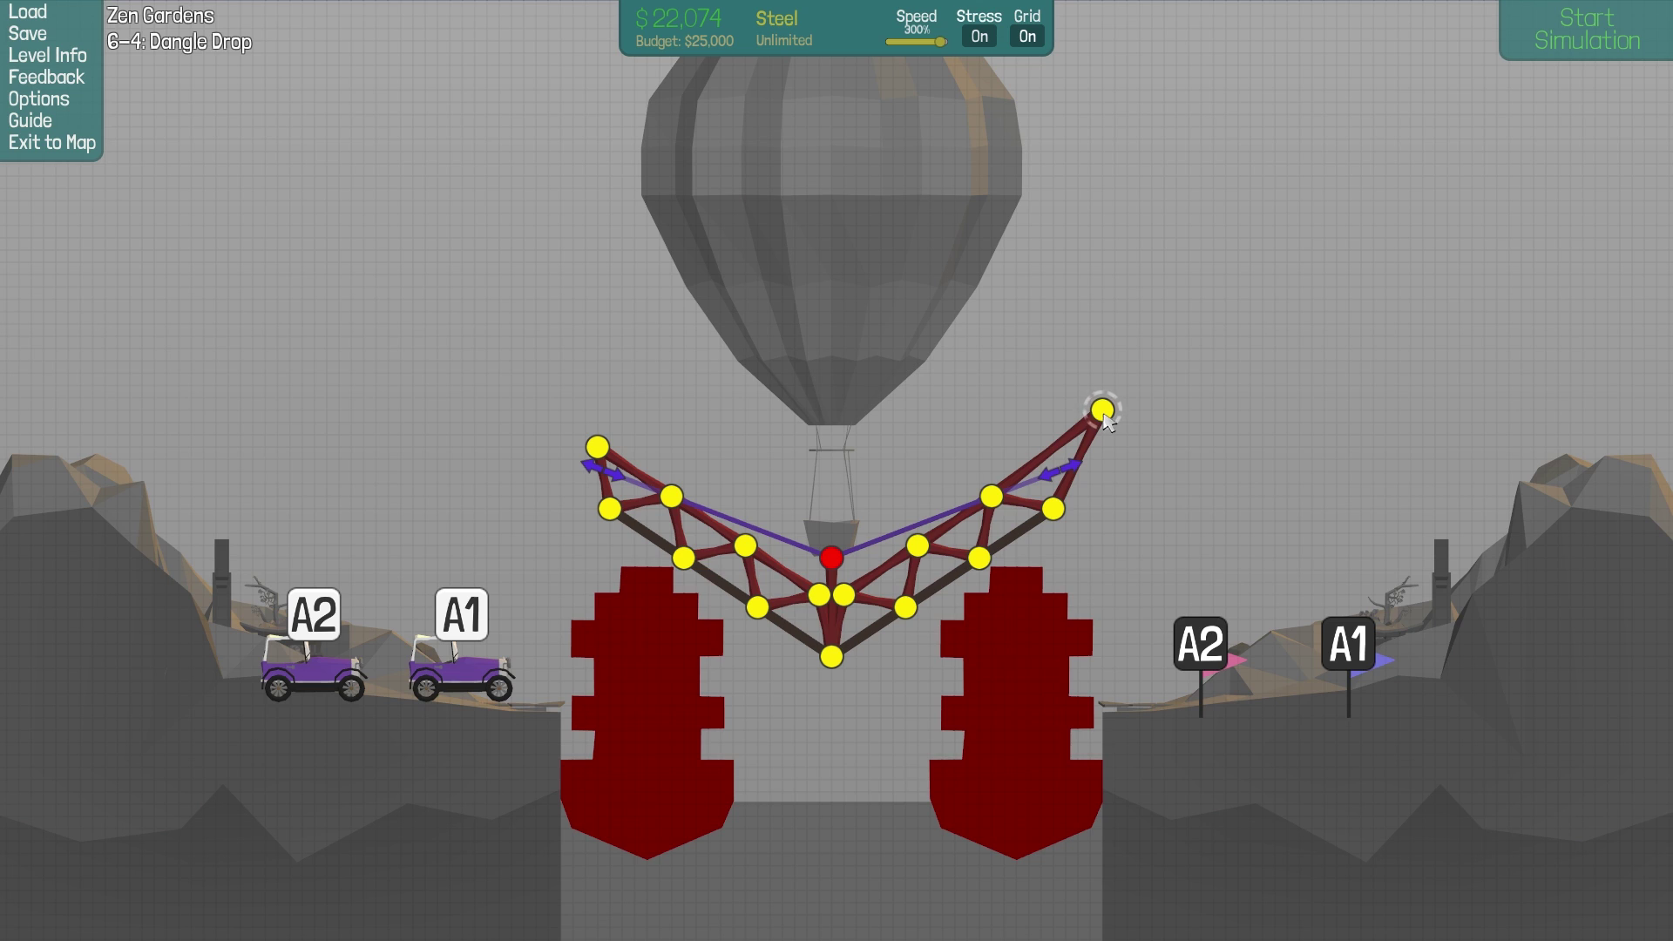
drag(1102, 410, 1090, 421)
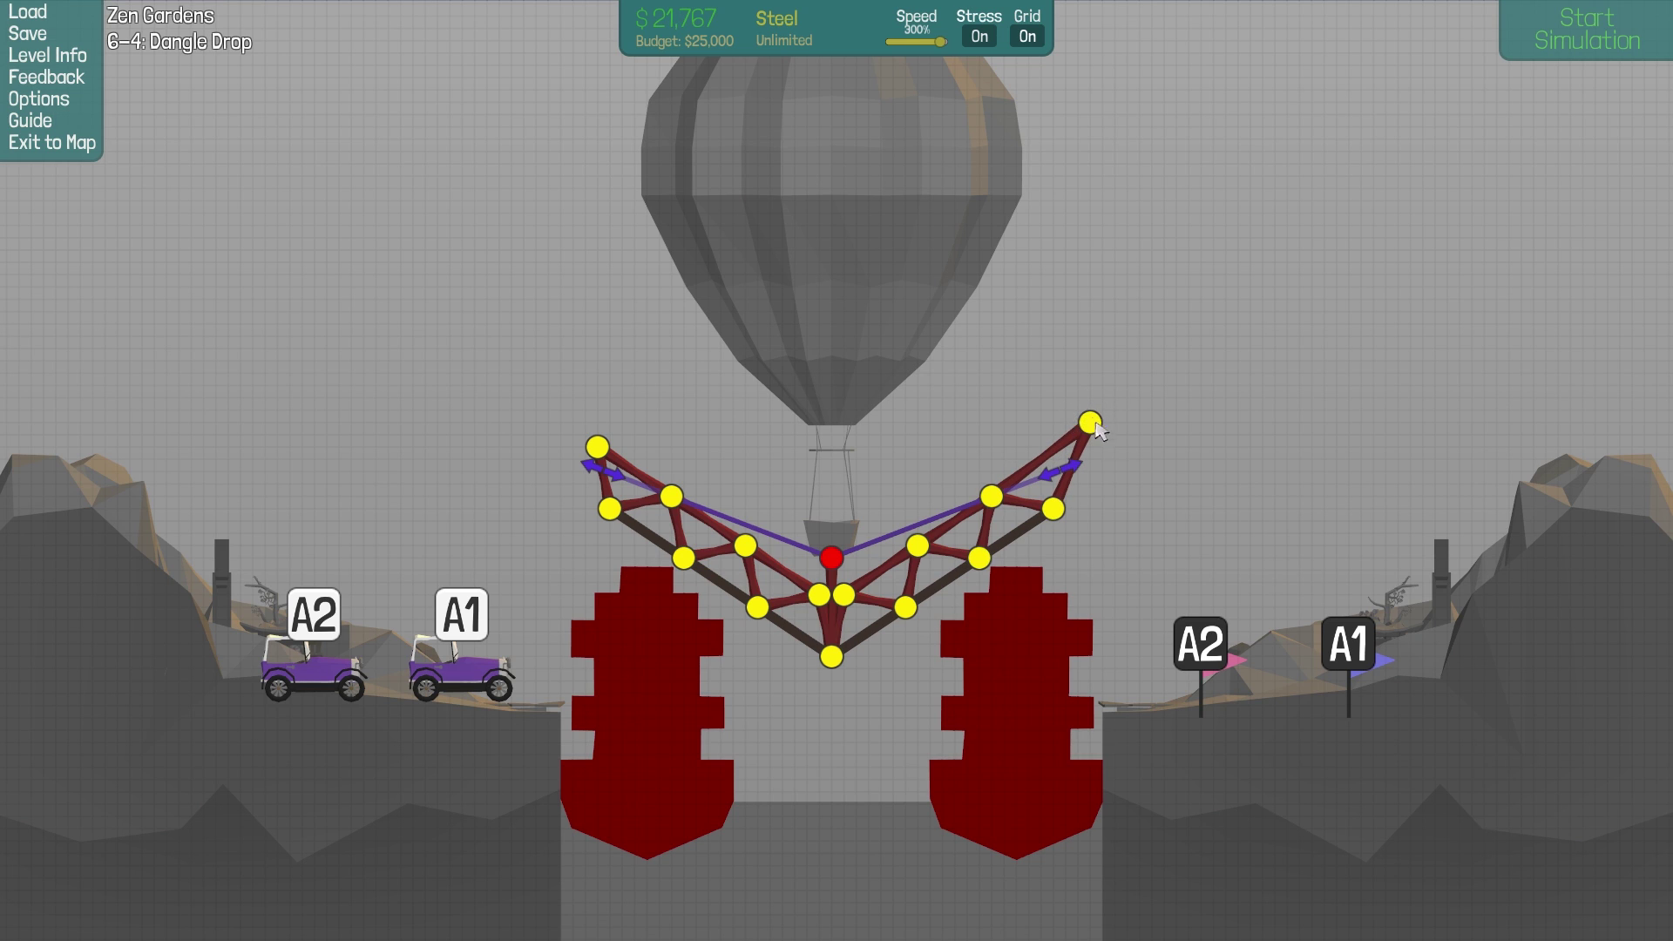
right_click(1117, 464)
drag(992, 501, 1065, 546)
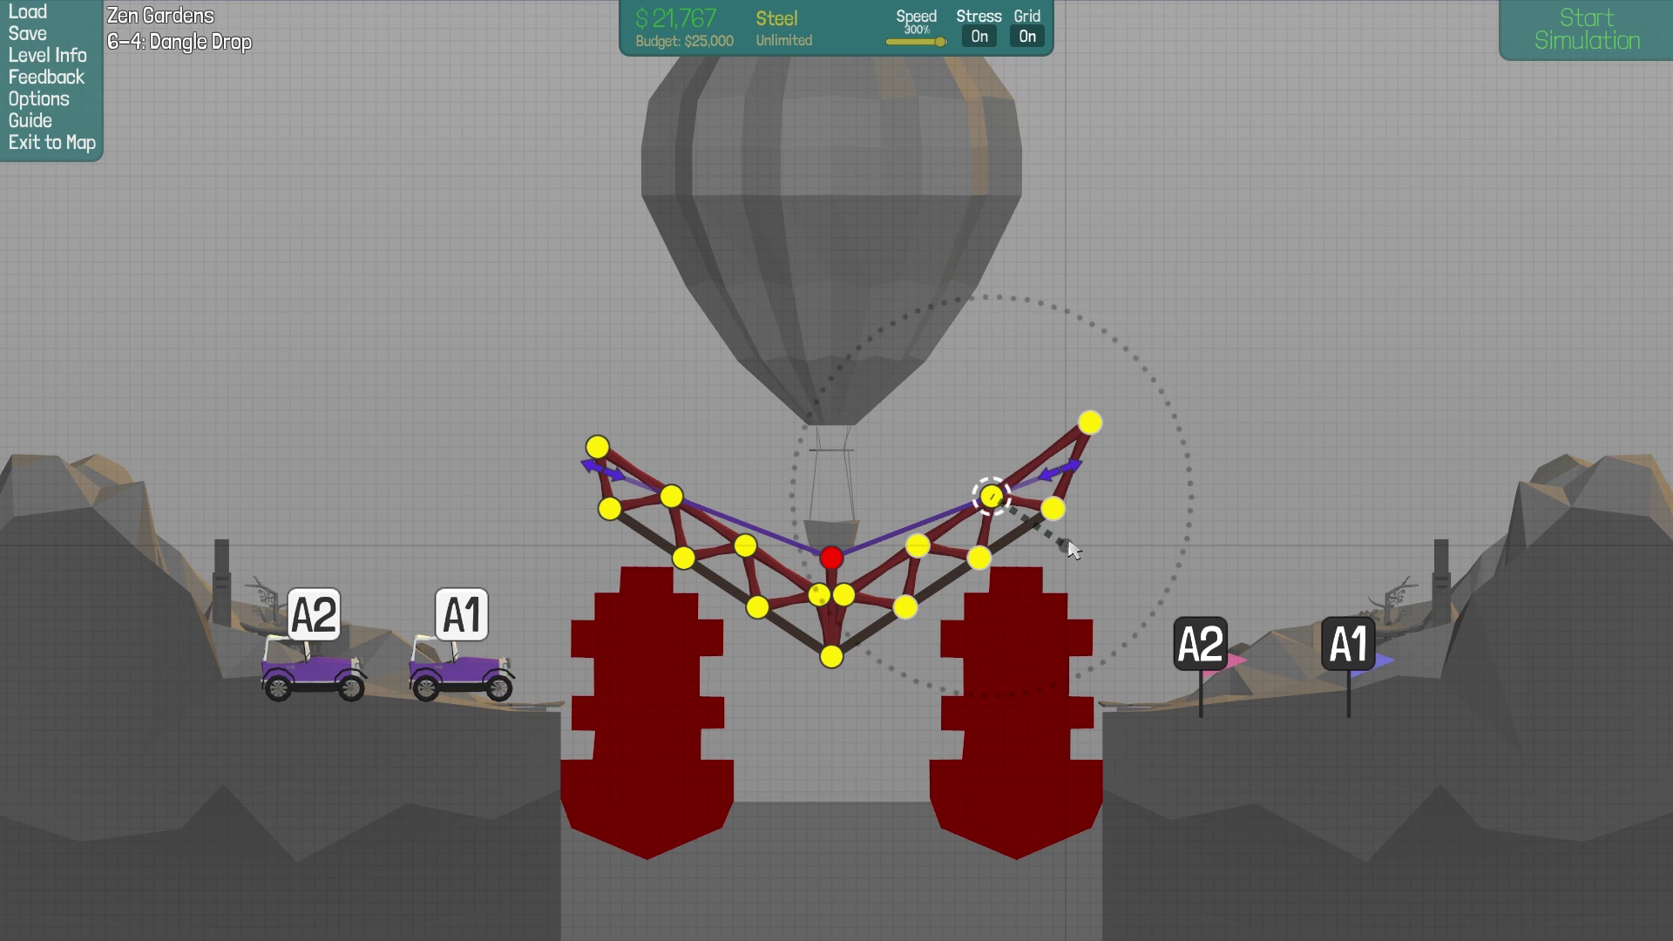
click(1553, 23)
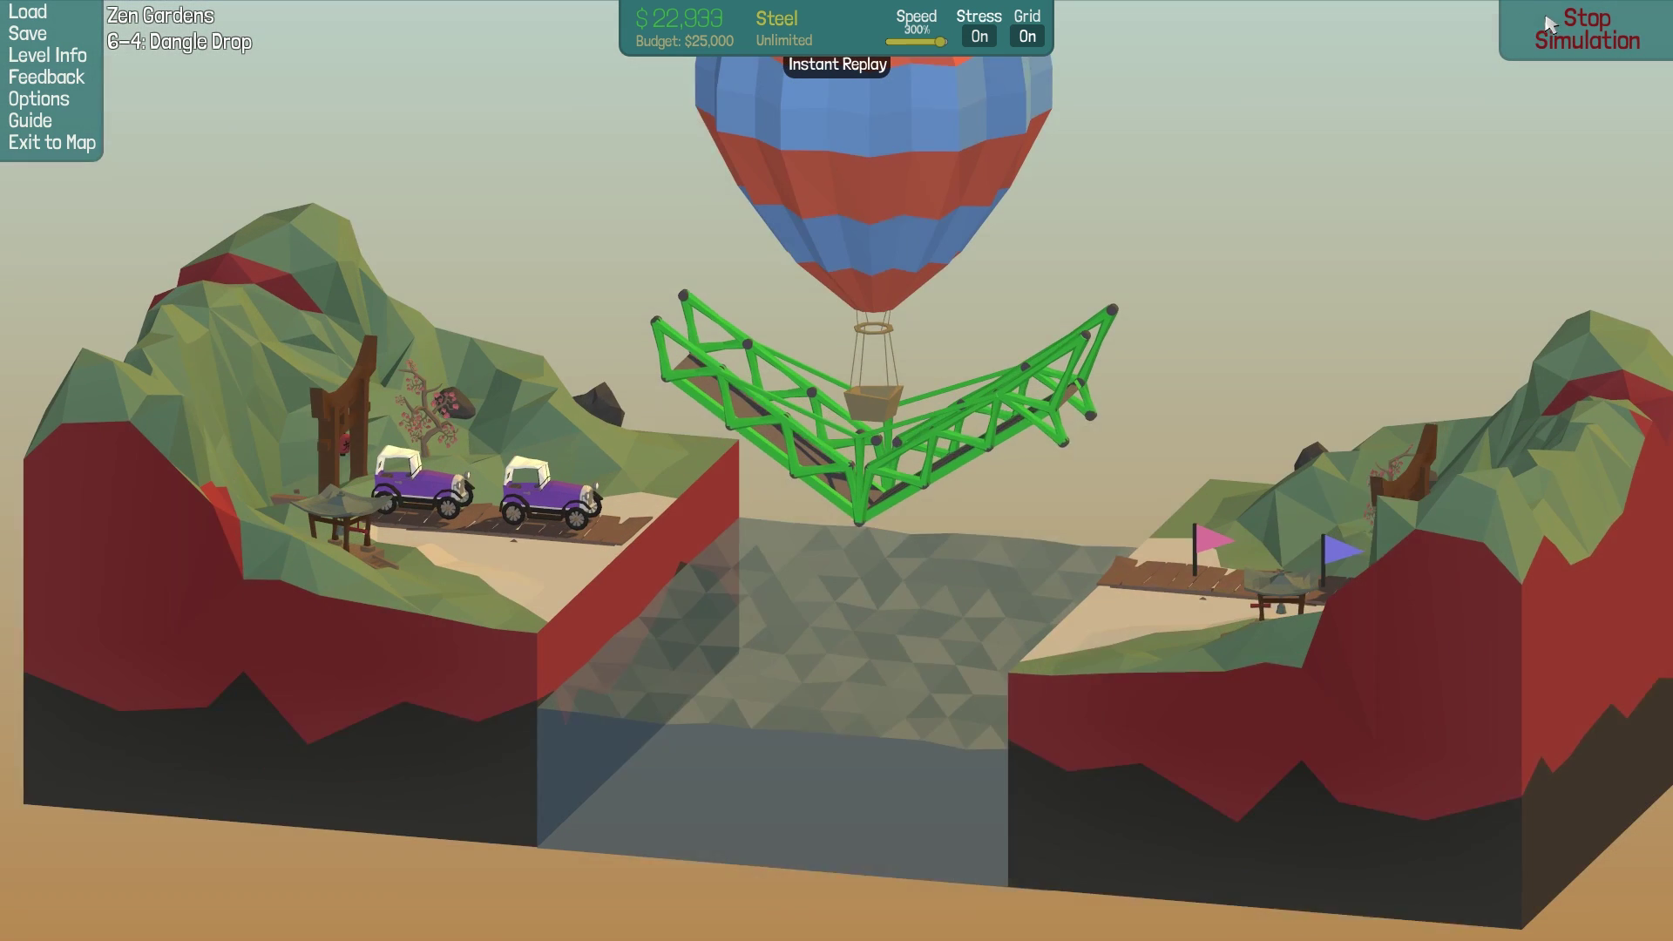
key(space)
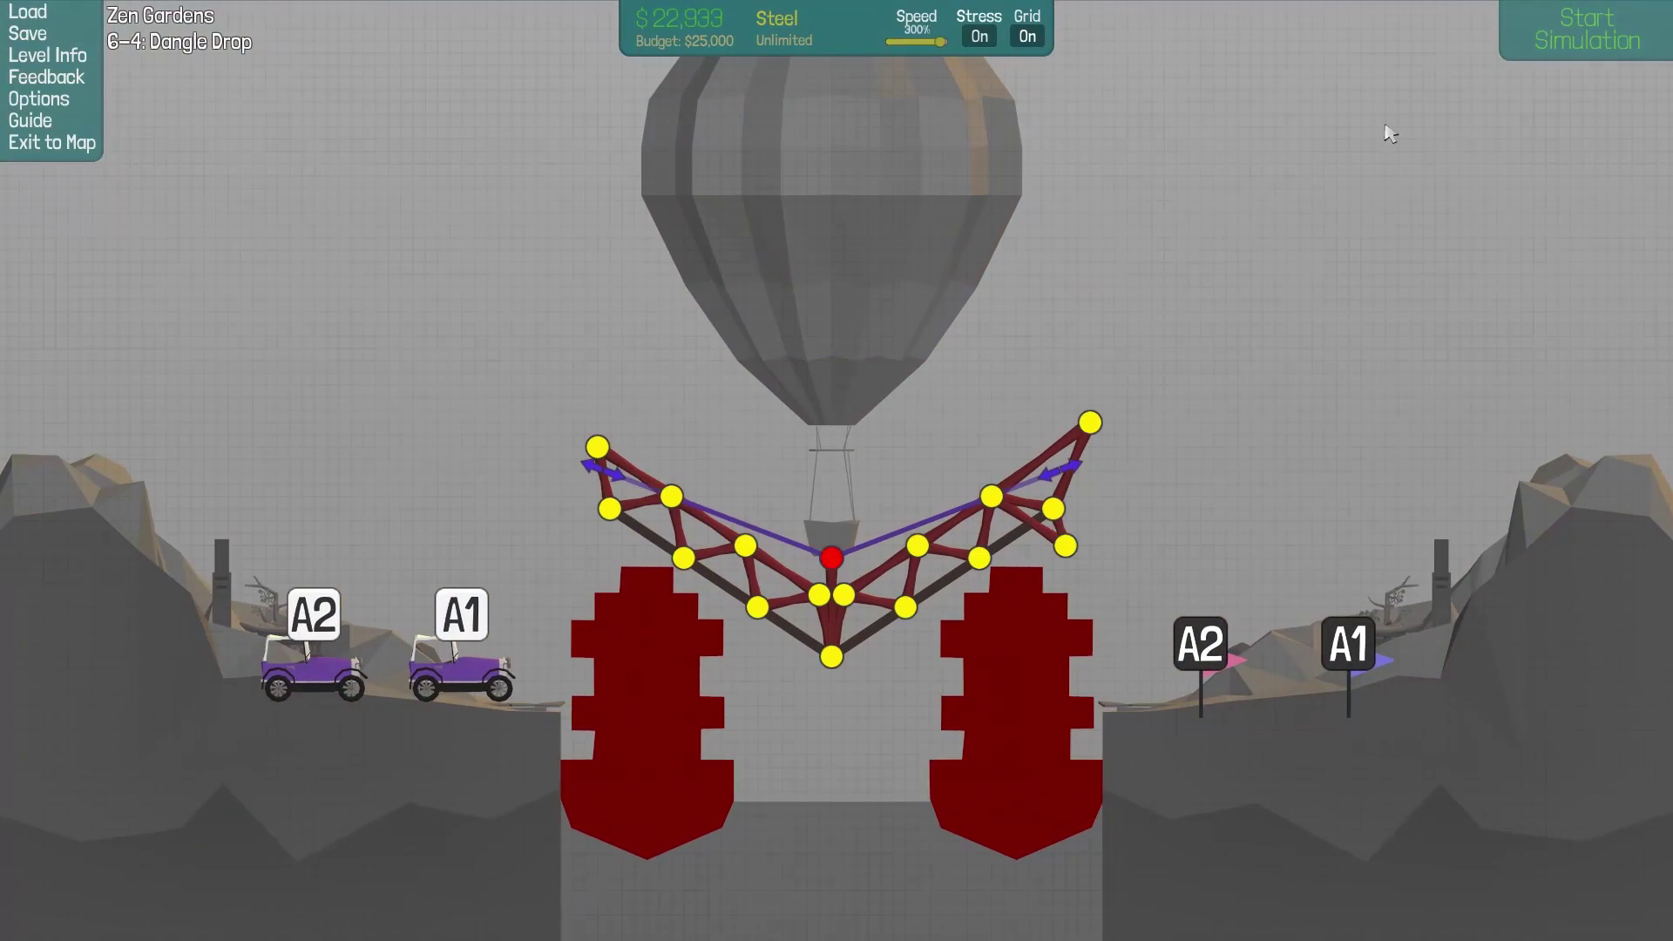
Step: Remove the added joint, set the hydraulic to +46%, and test the bridge
drag(1065, 547, 1053, 534)
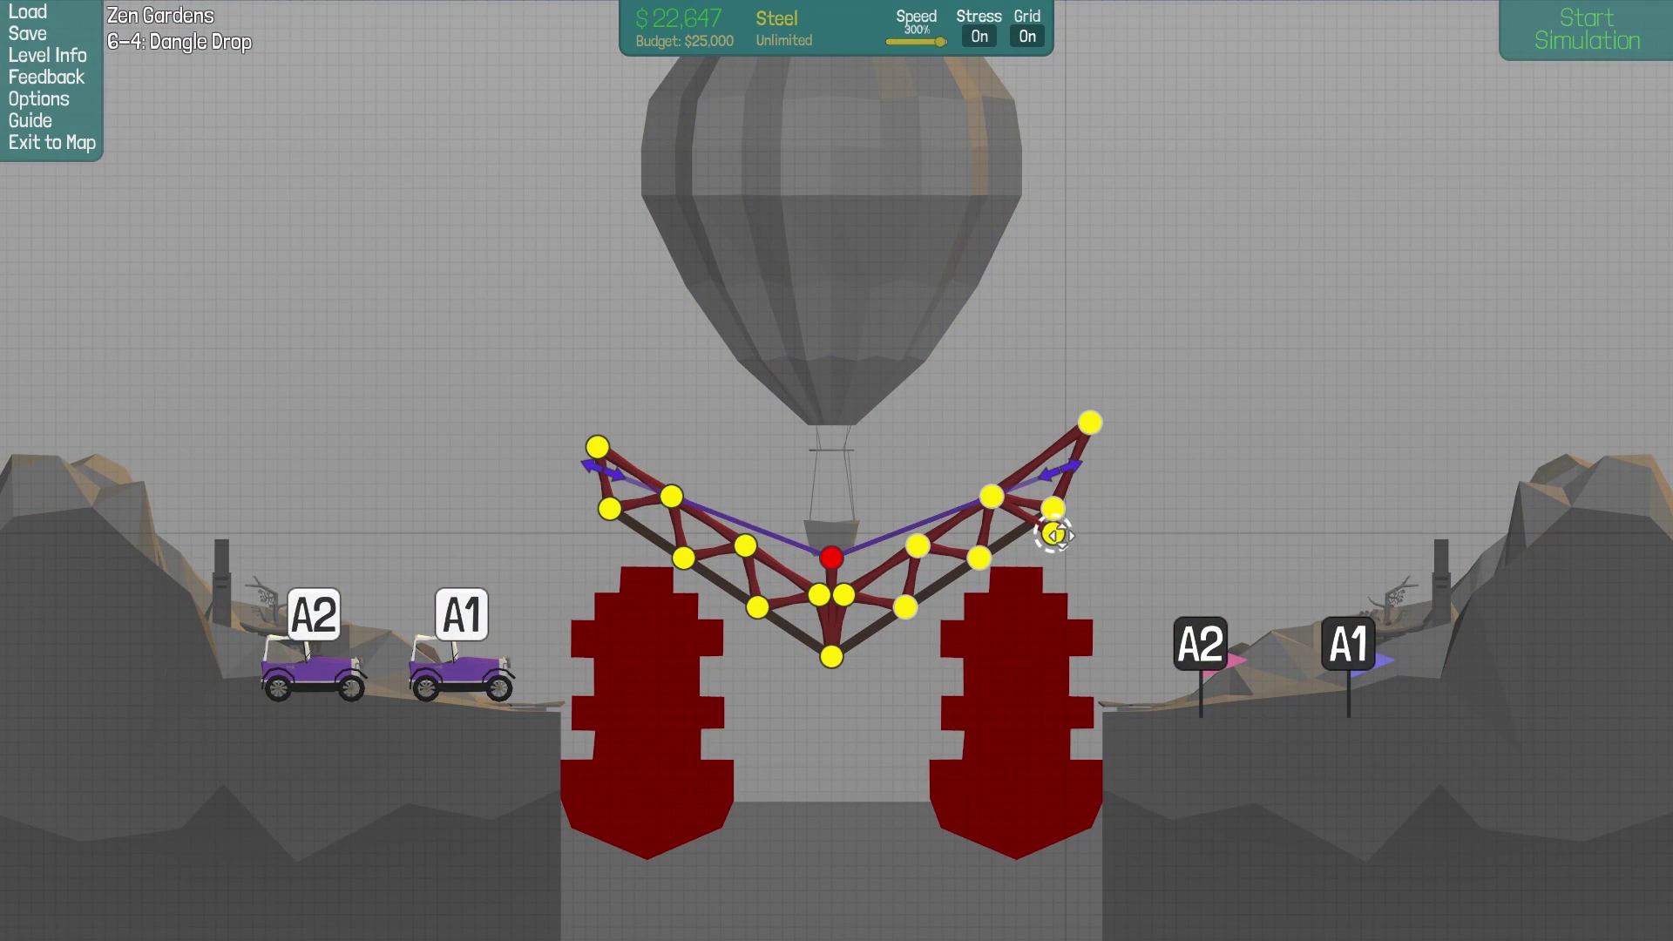
click(1554, 17)
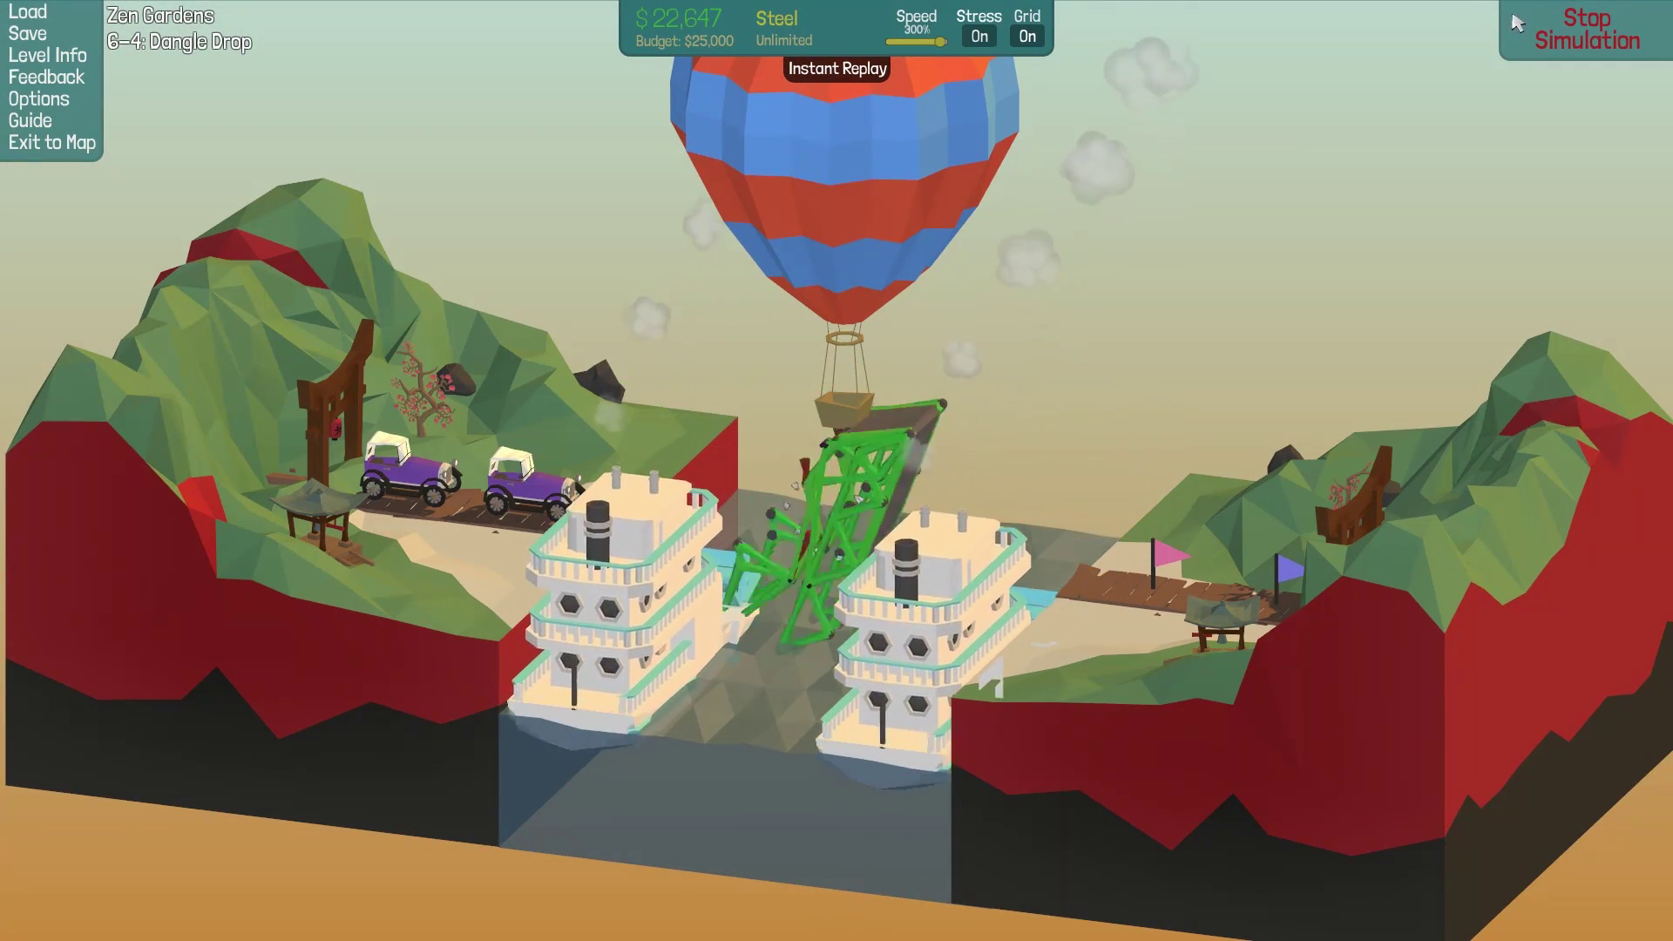
click(1516, 22)
right_click(1054, 533)
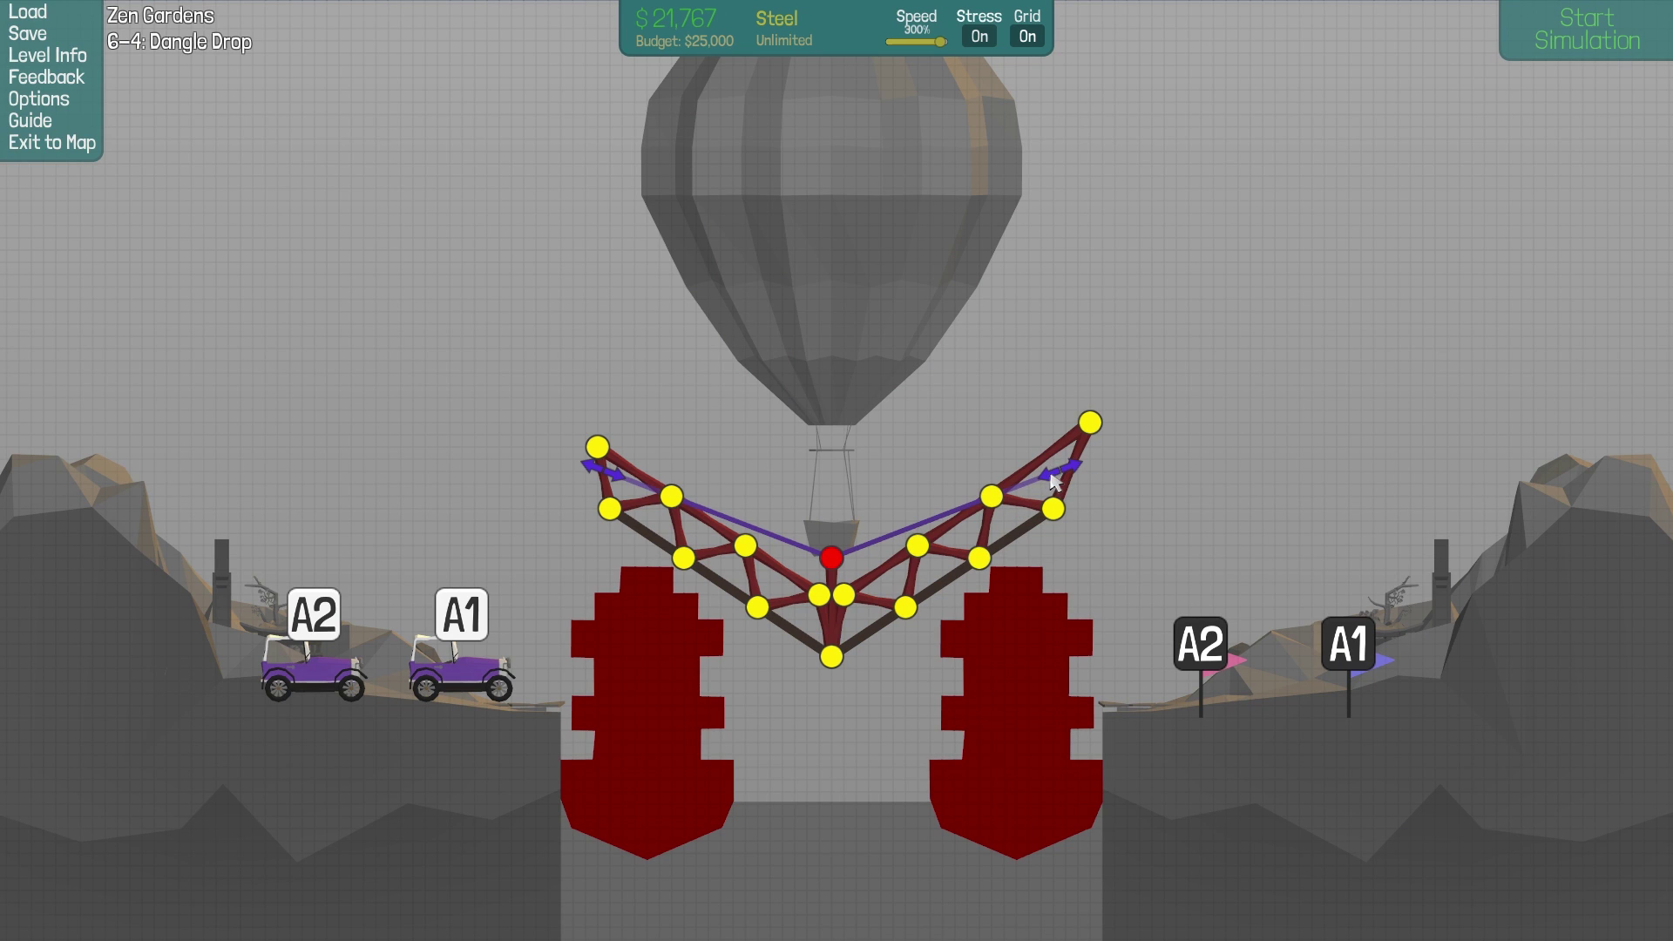
mouse_move(1054, 478)
drag(1054, 481, 1059, 481)
click(1573, 54)
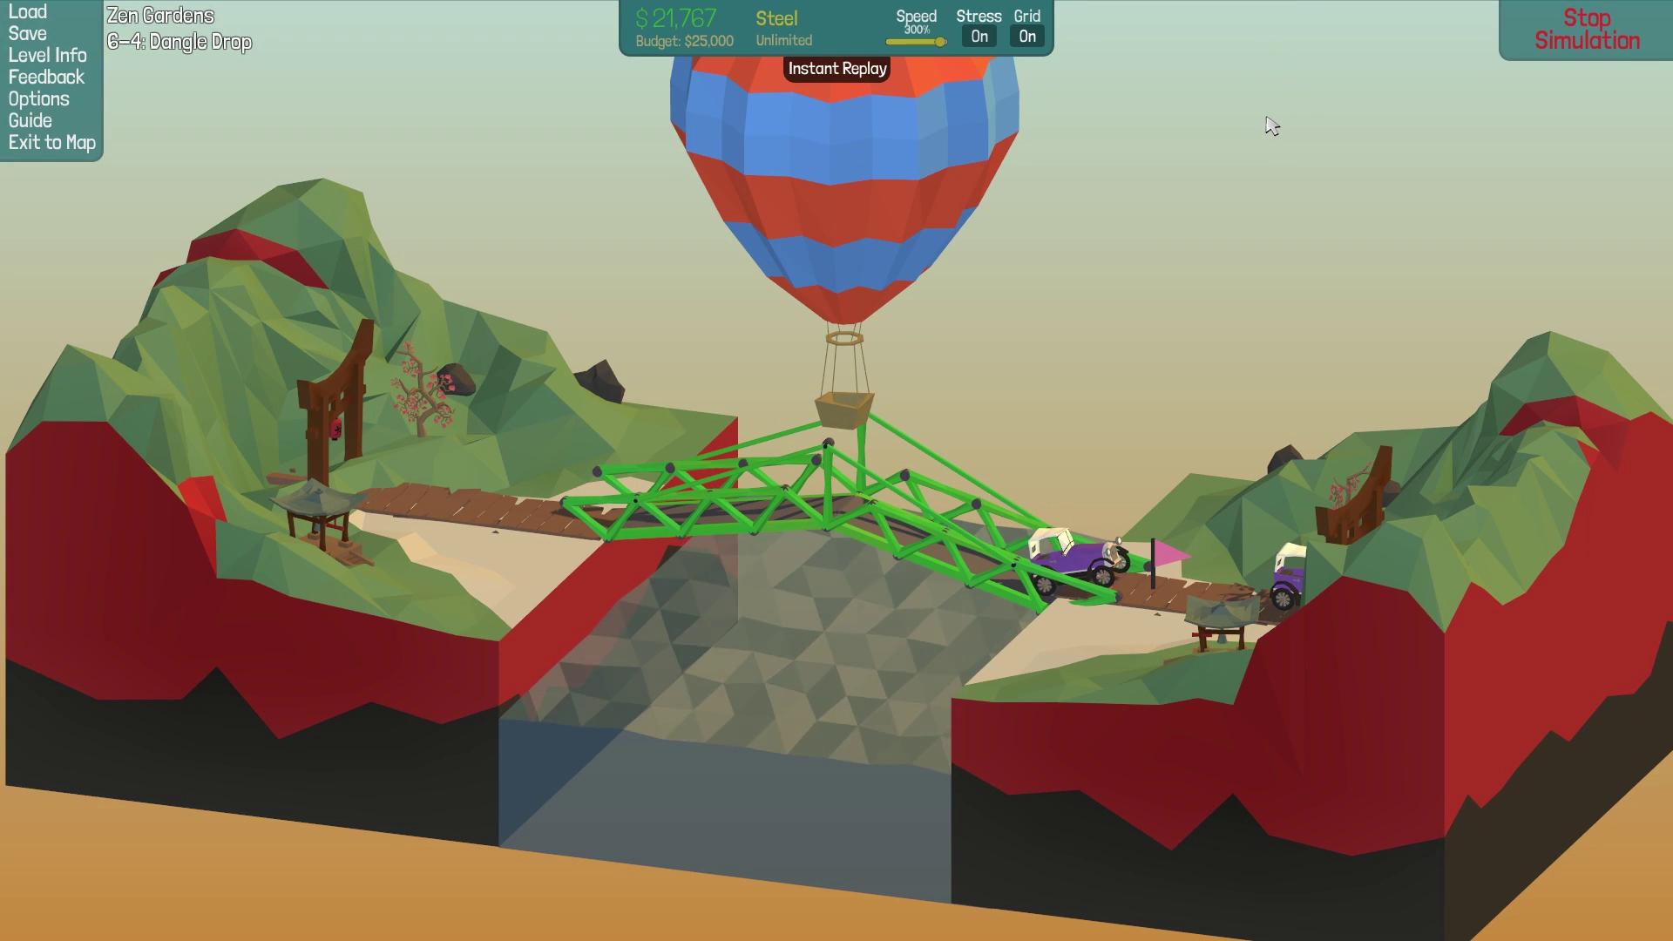
Step: Add a trial cable from the red joint to the top-right joint and test it
click(1559, 47)
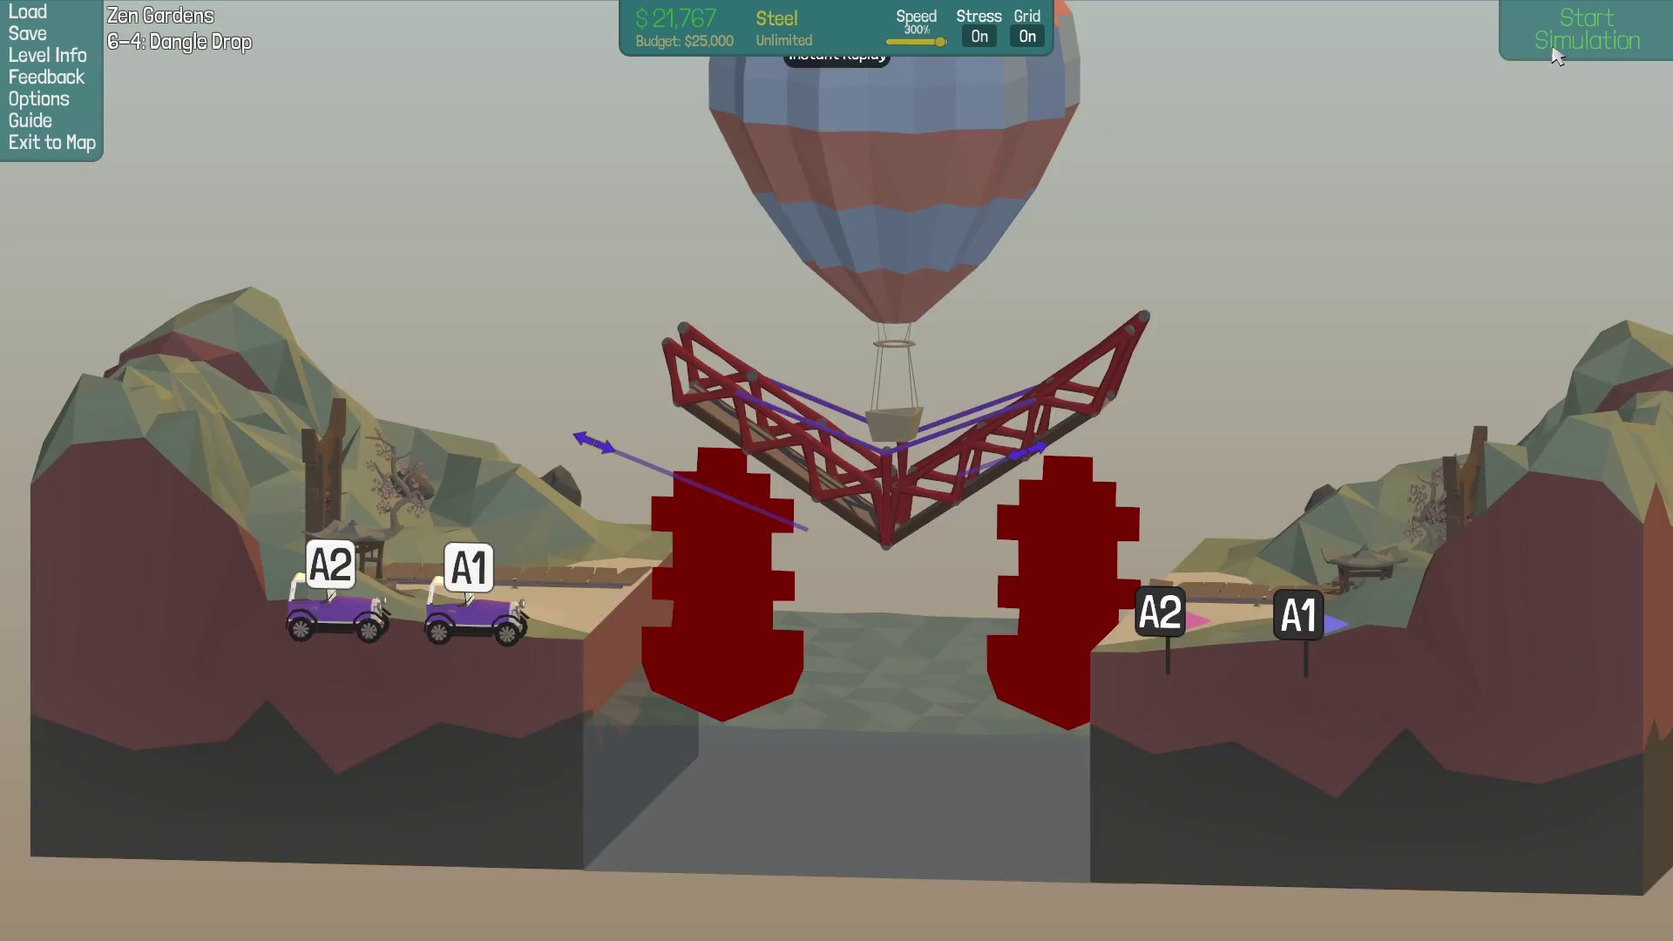
right_click(888, 741)
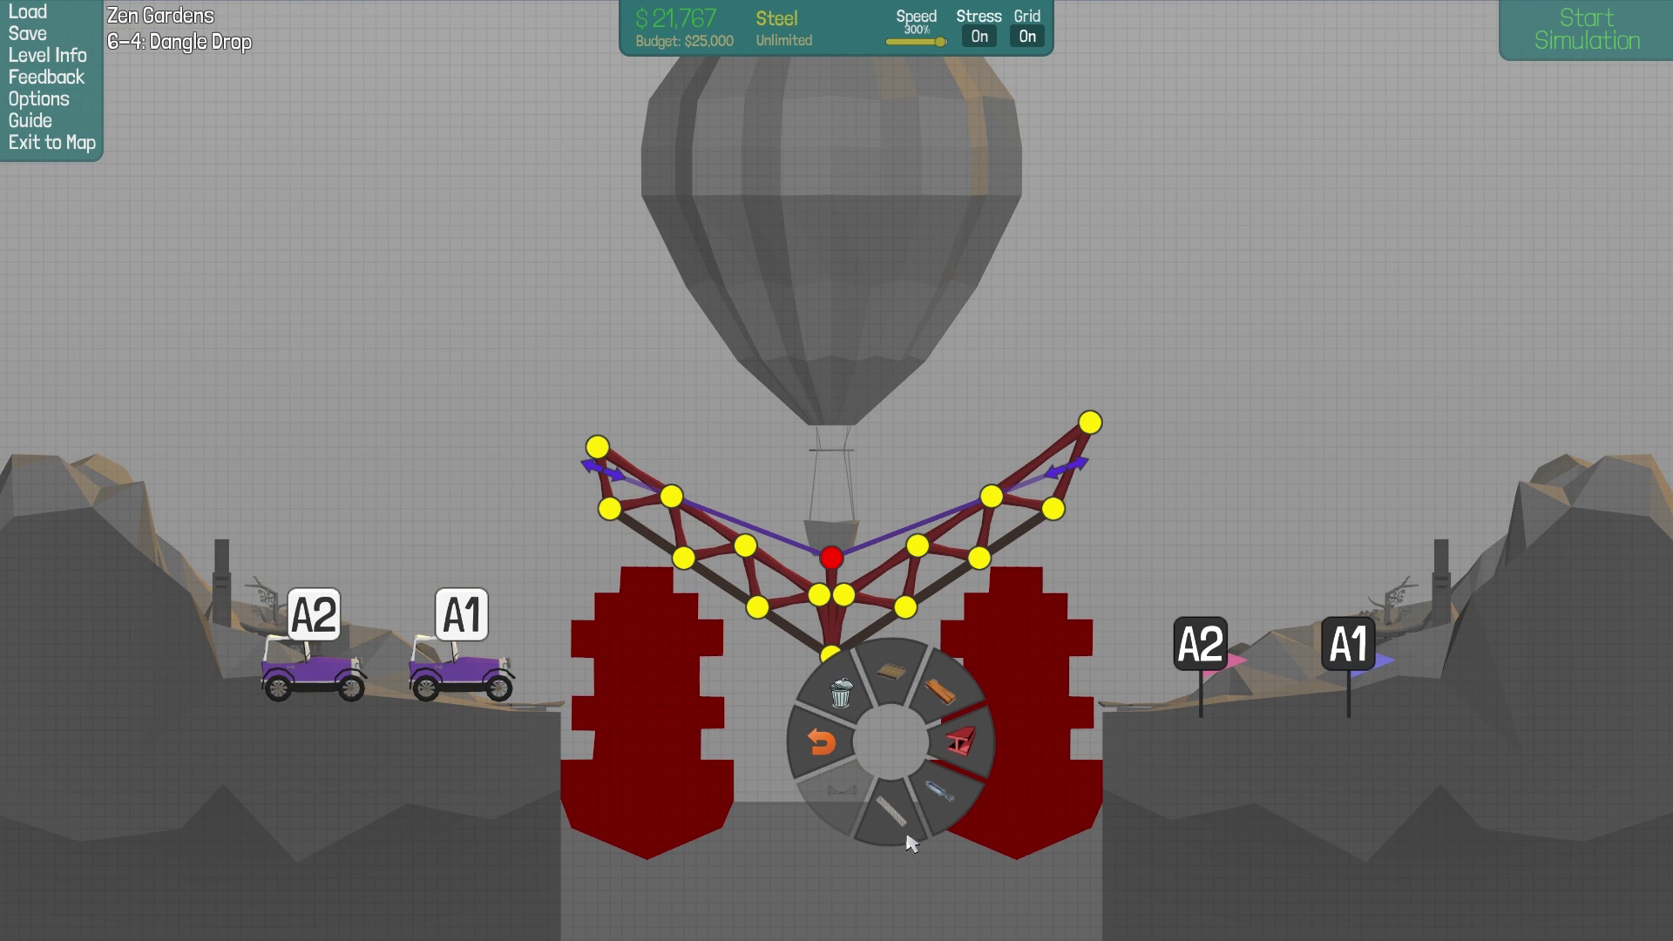
click(892, 833)
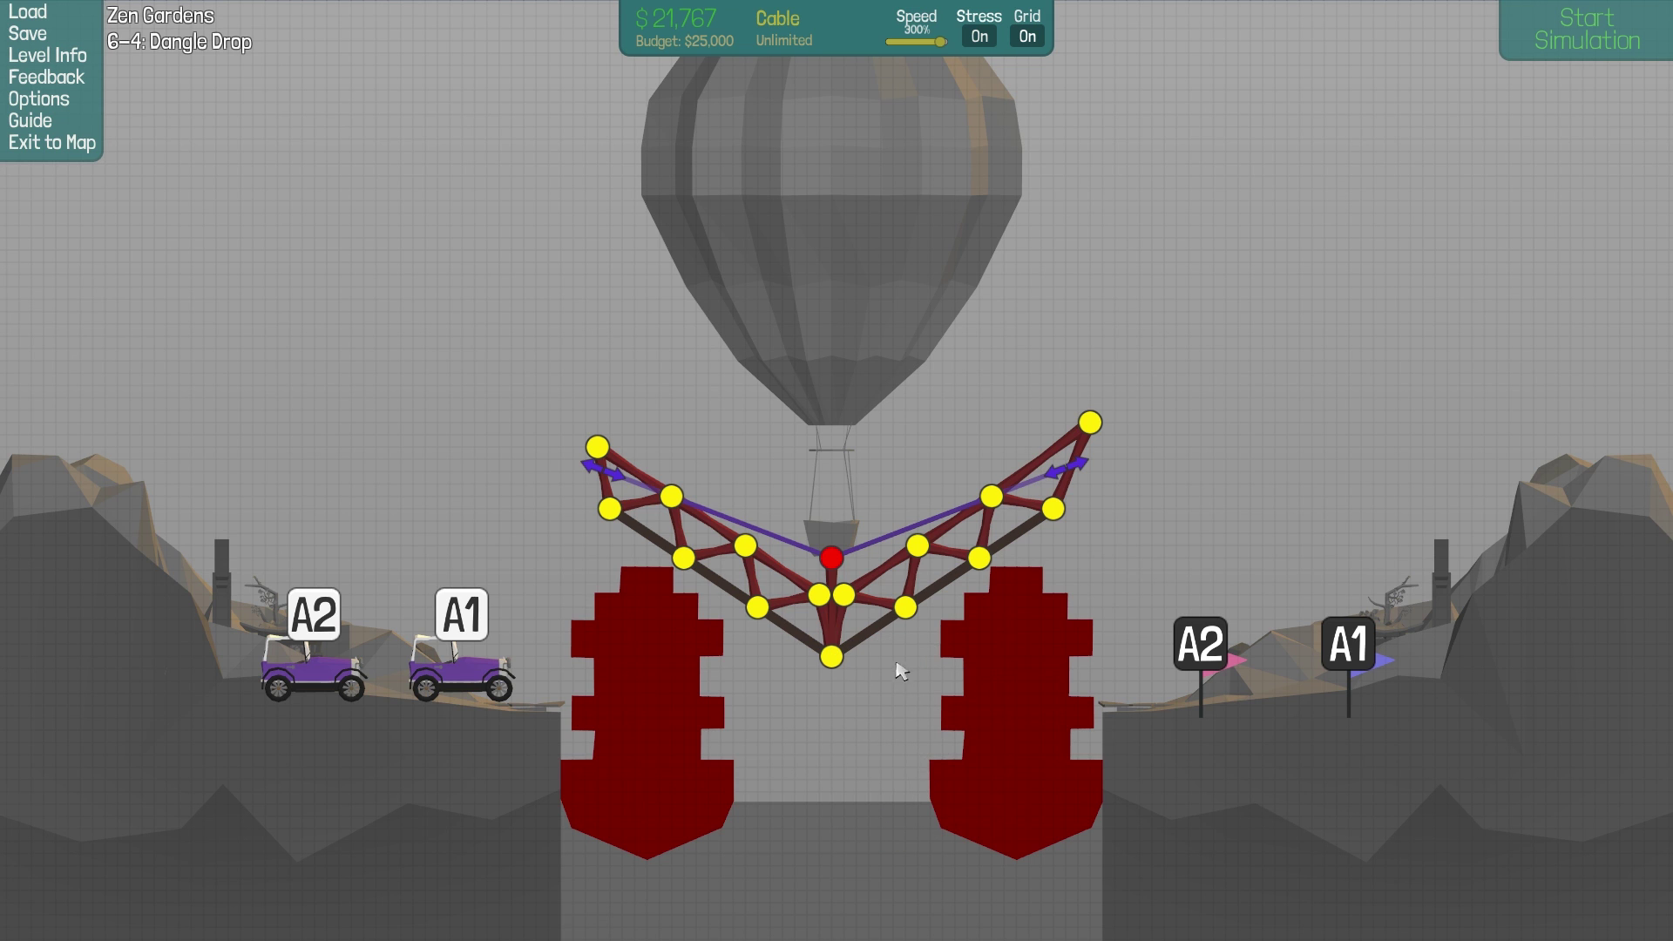
drag(831, 559, 1090, 422)
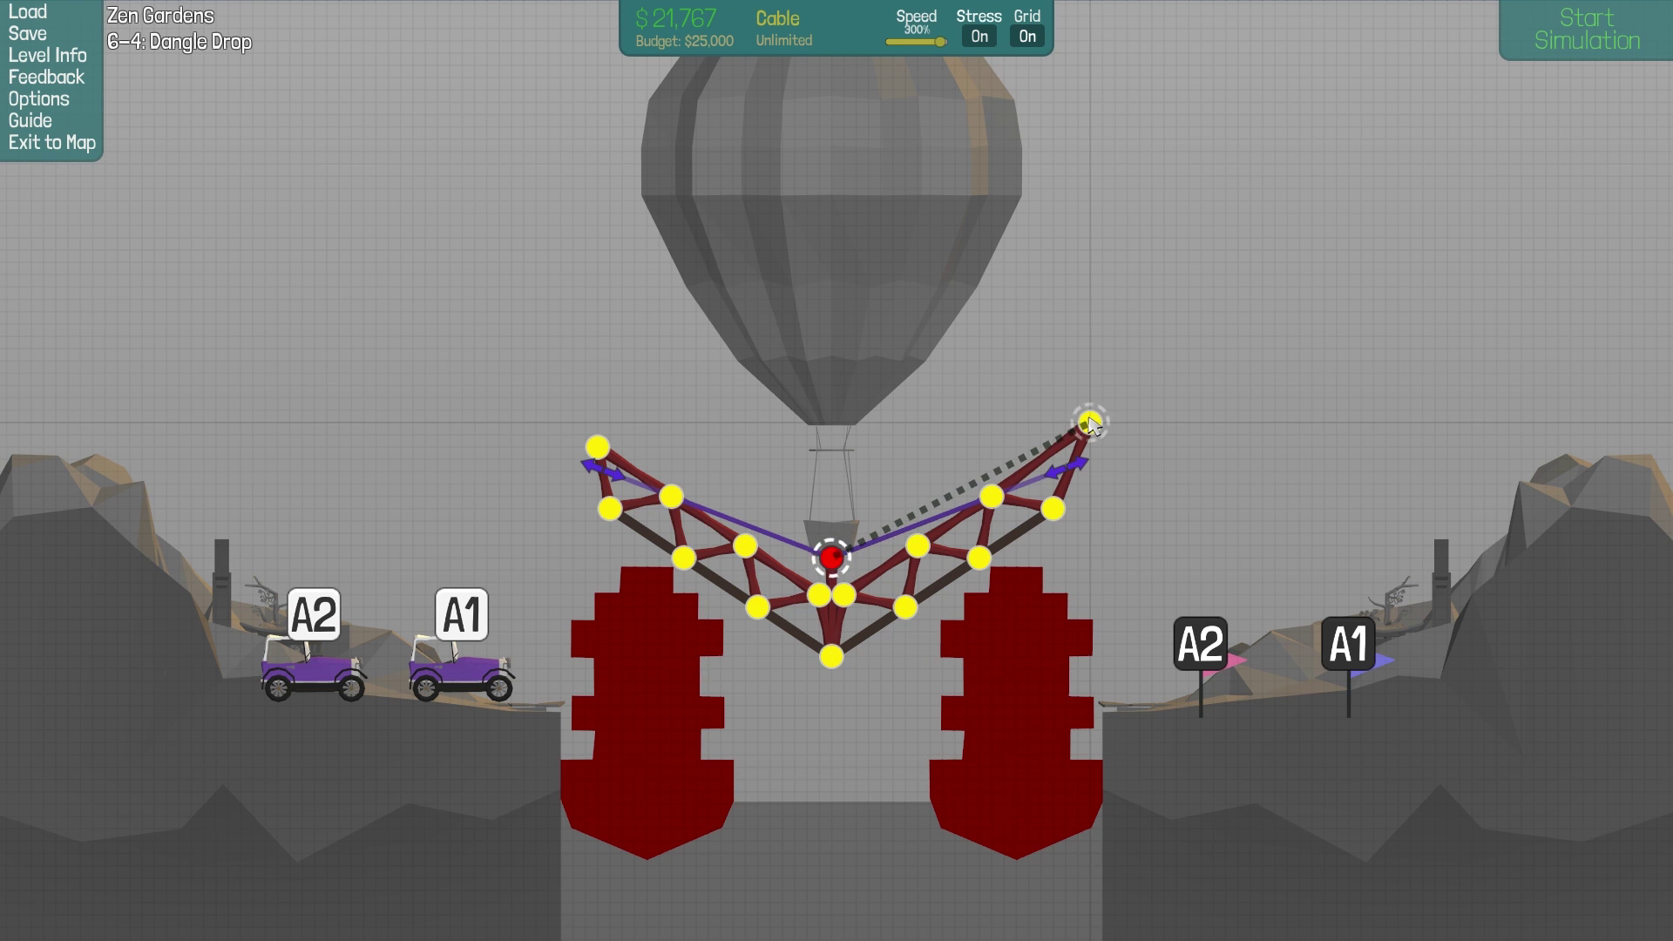
click(1607, 45)
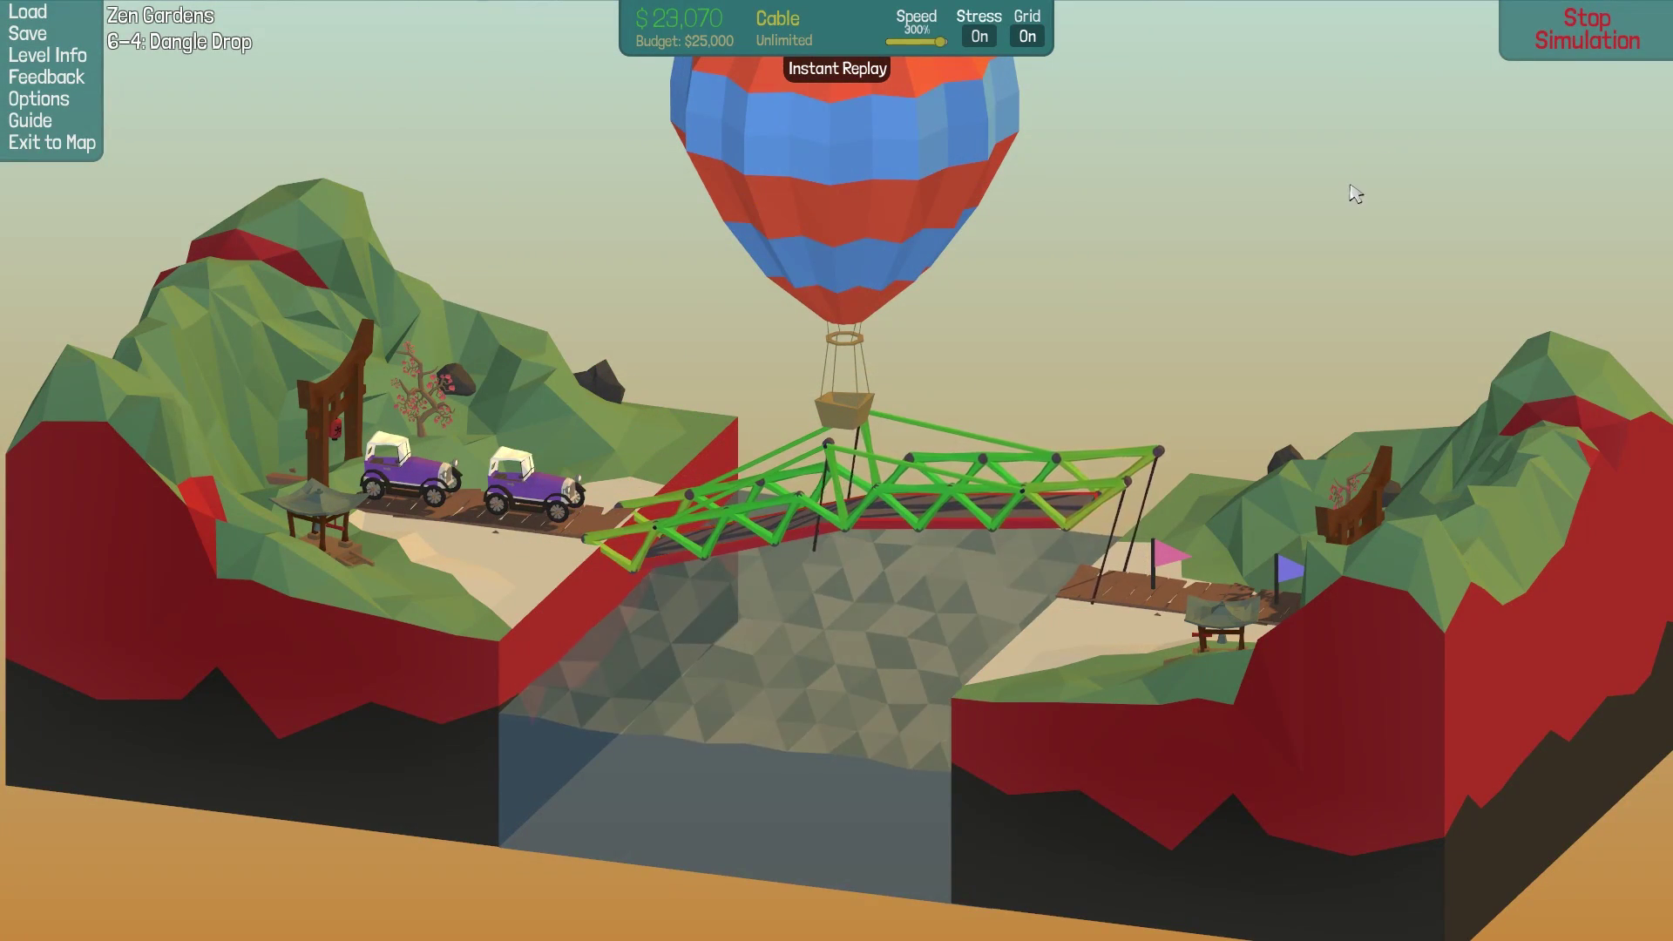
Step: Remove the trial cable and nudge the top-right joint slightly right
key(space)
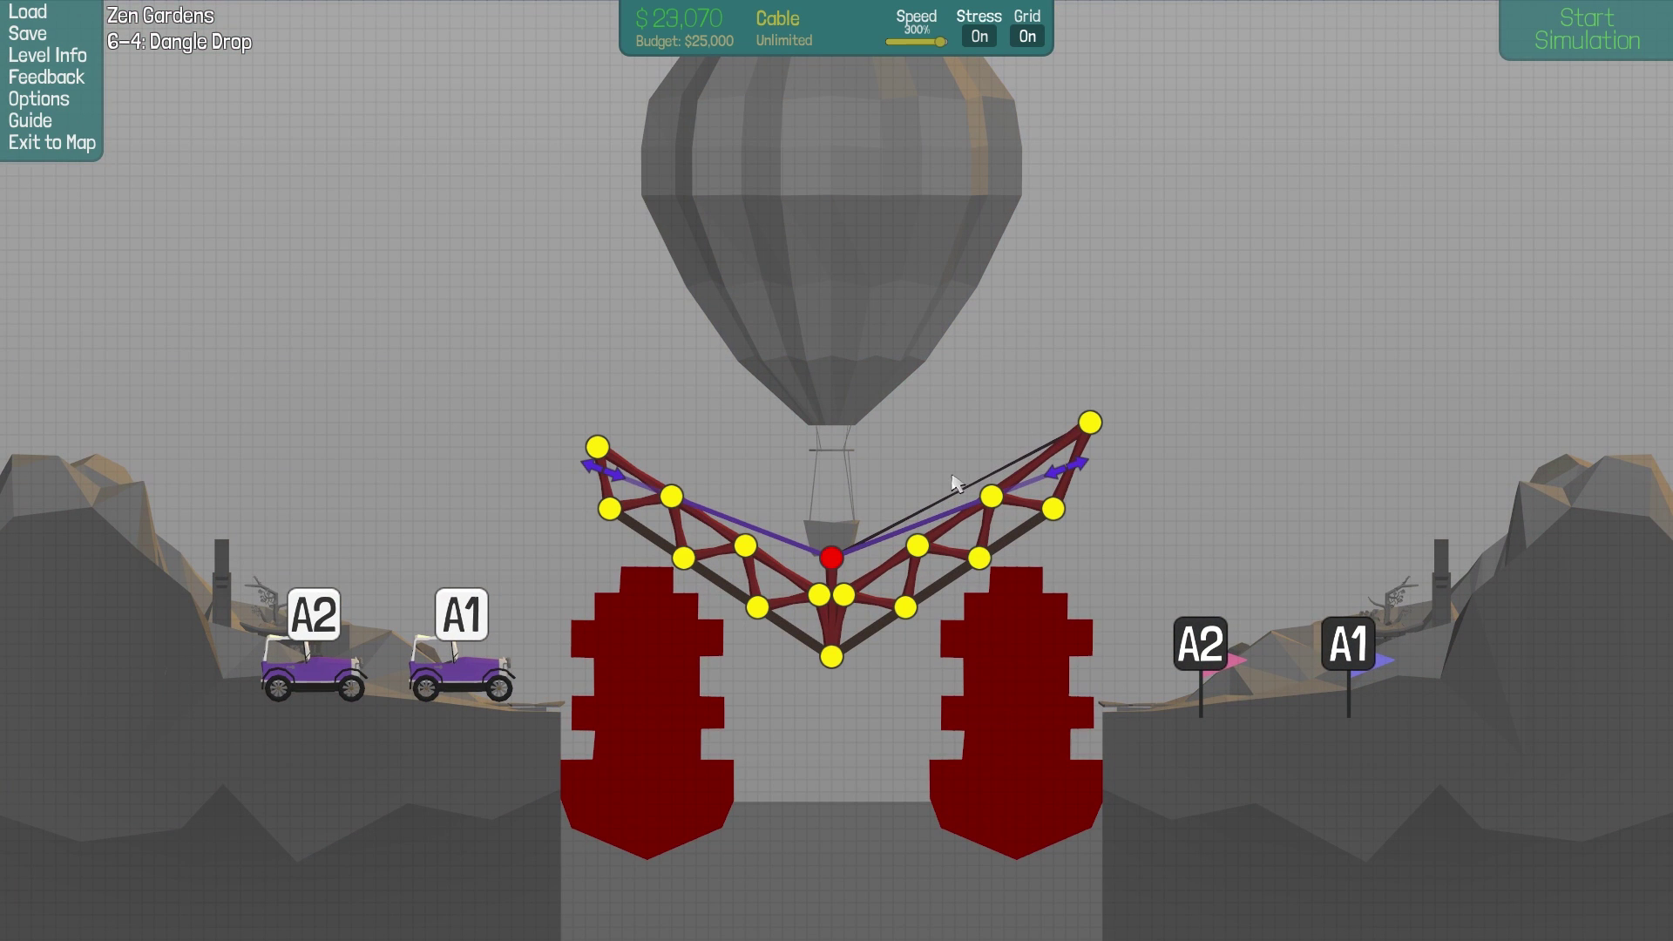
click(974, 487)
key(Delete)
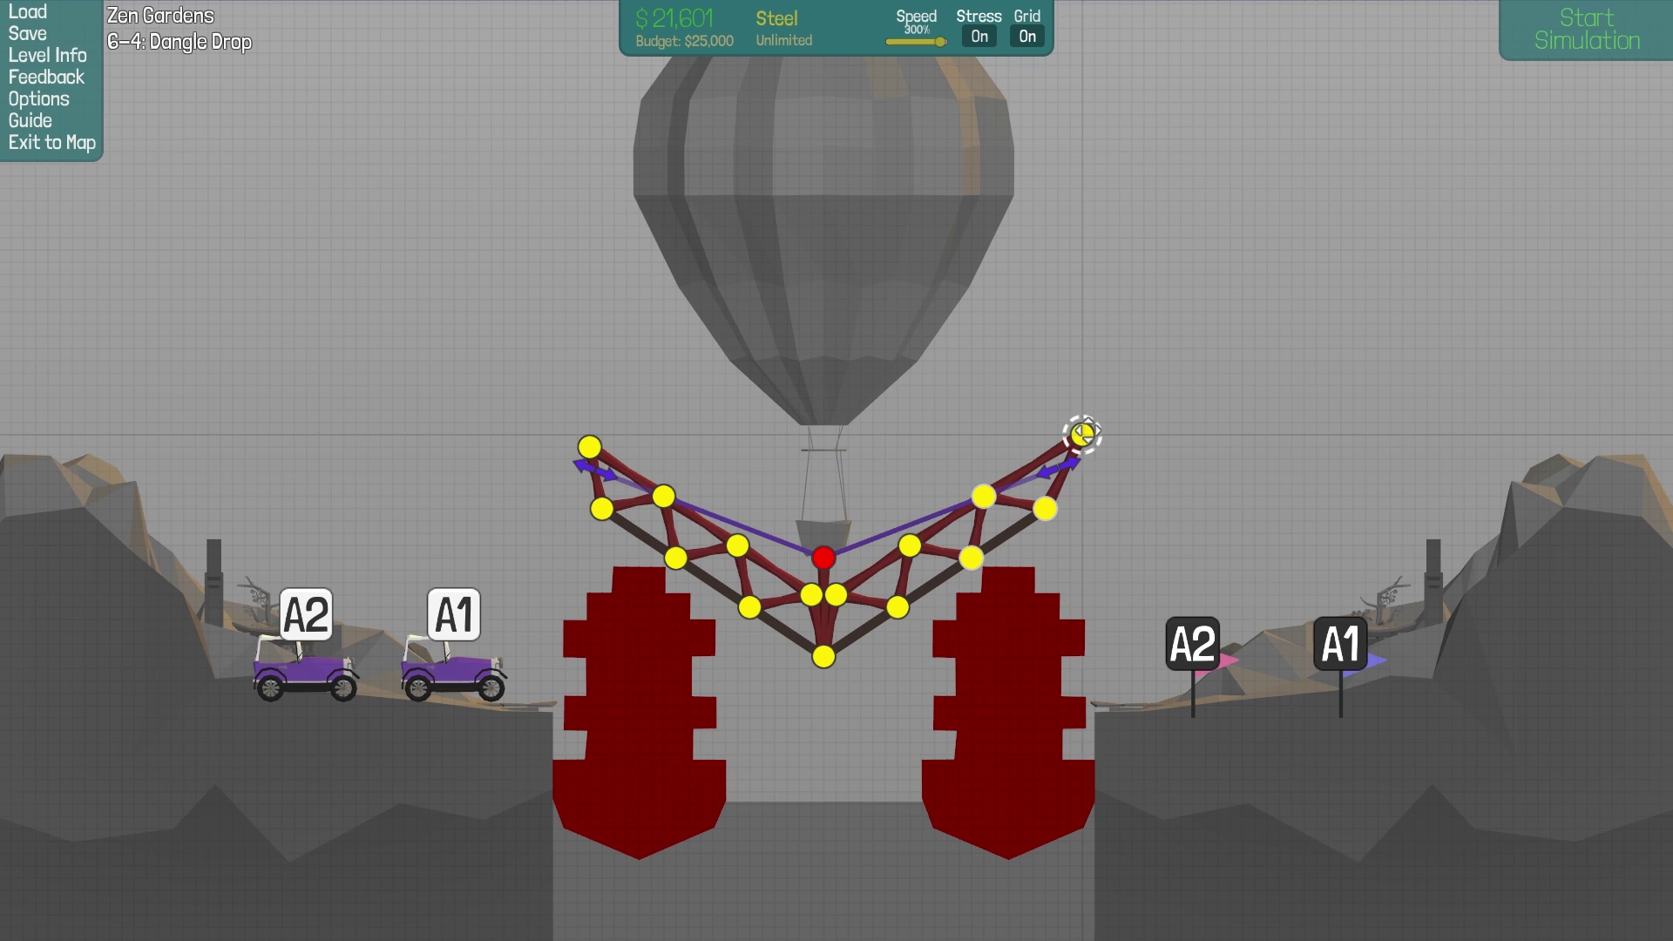
drag(1084, 434, 1094, 433)
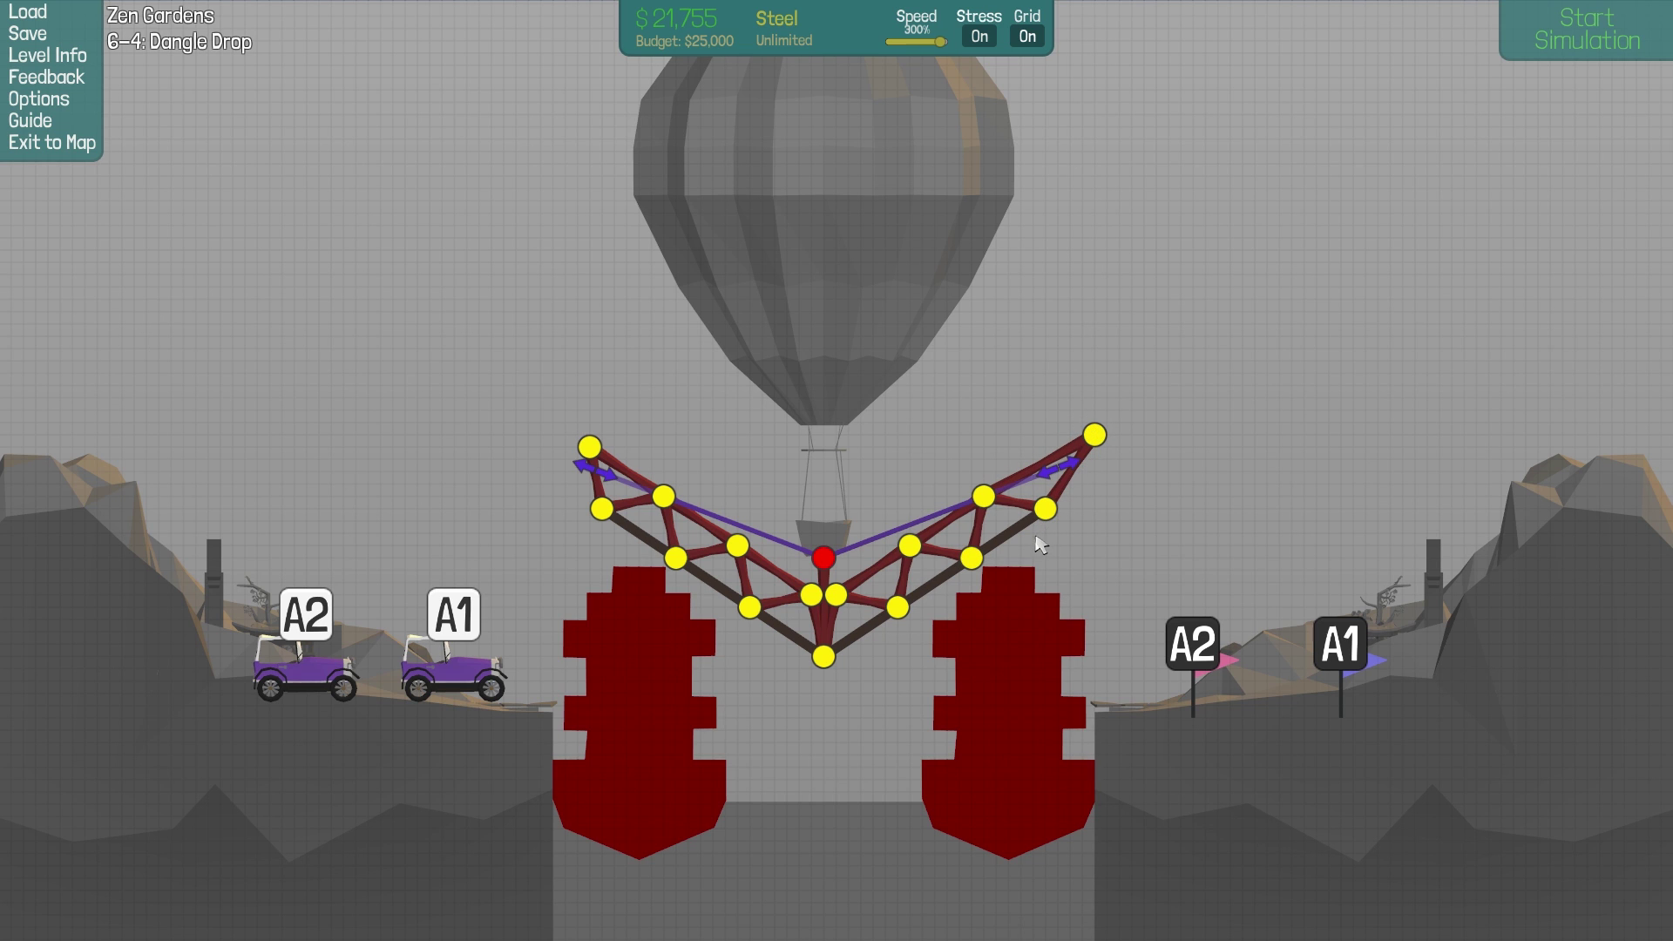
Step: Simulate the $21,755 bridge to beat Dangle Drop and move on to Only One
click(1585, 44)
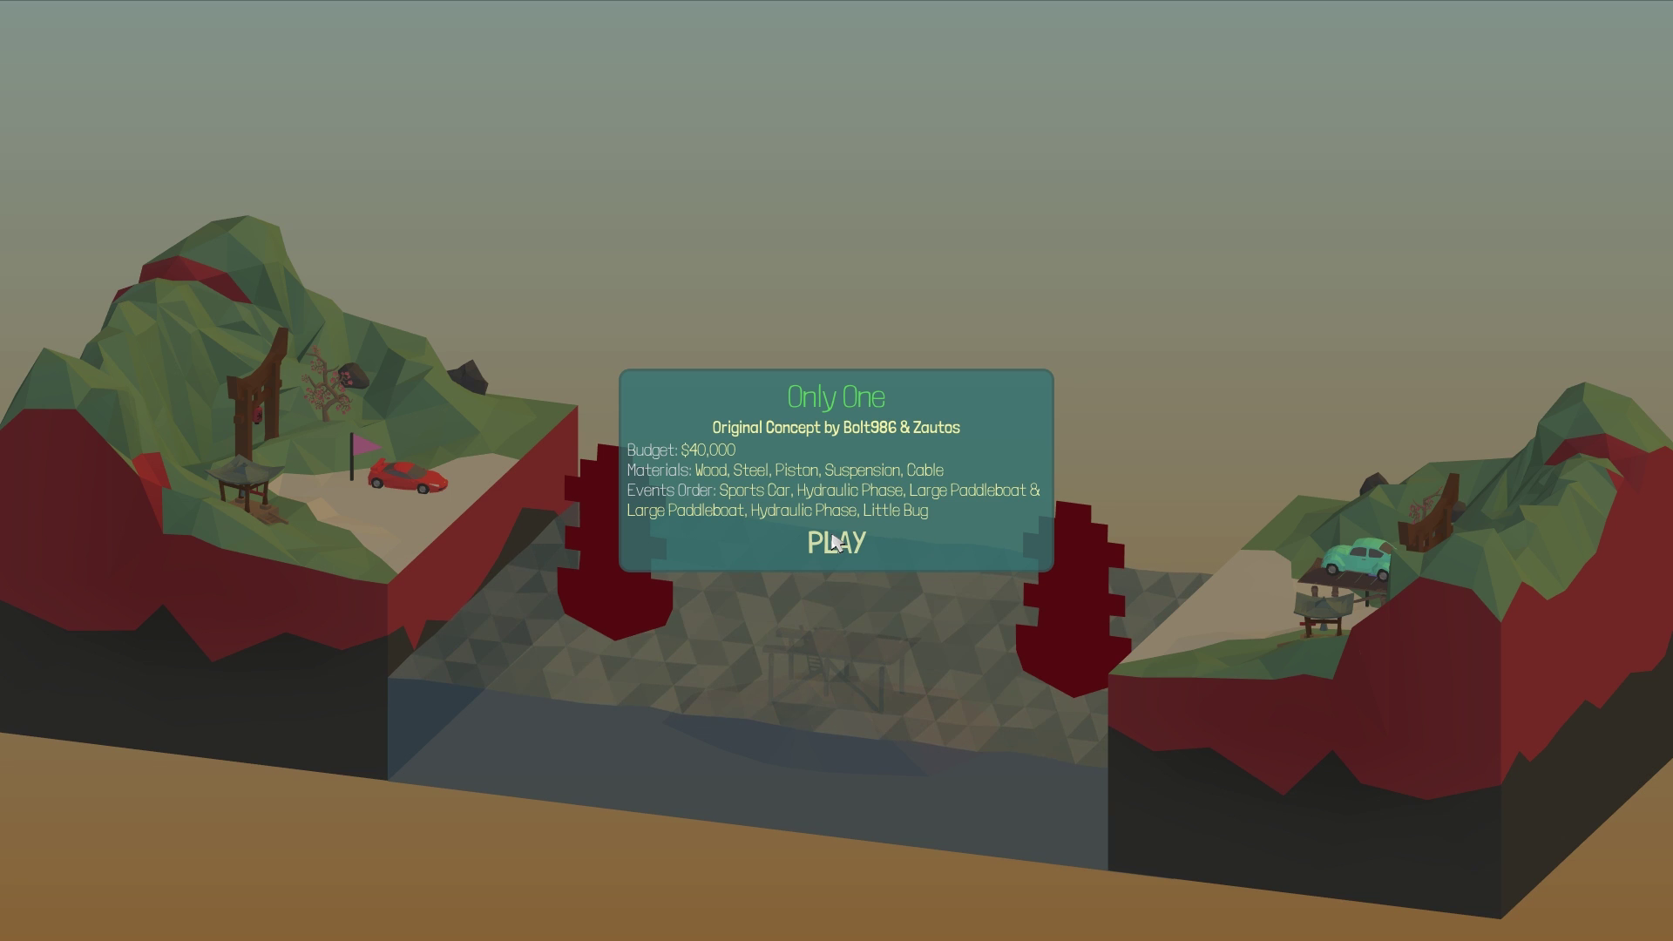
click(843, 541)
right_click(823, 617)
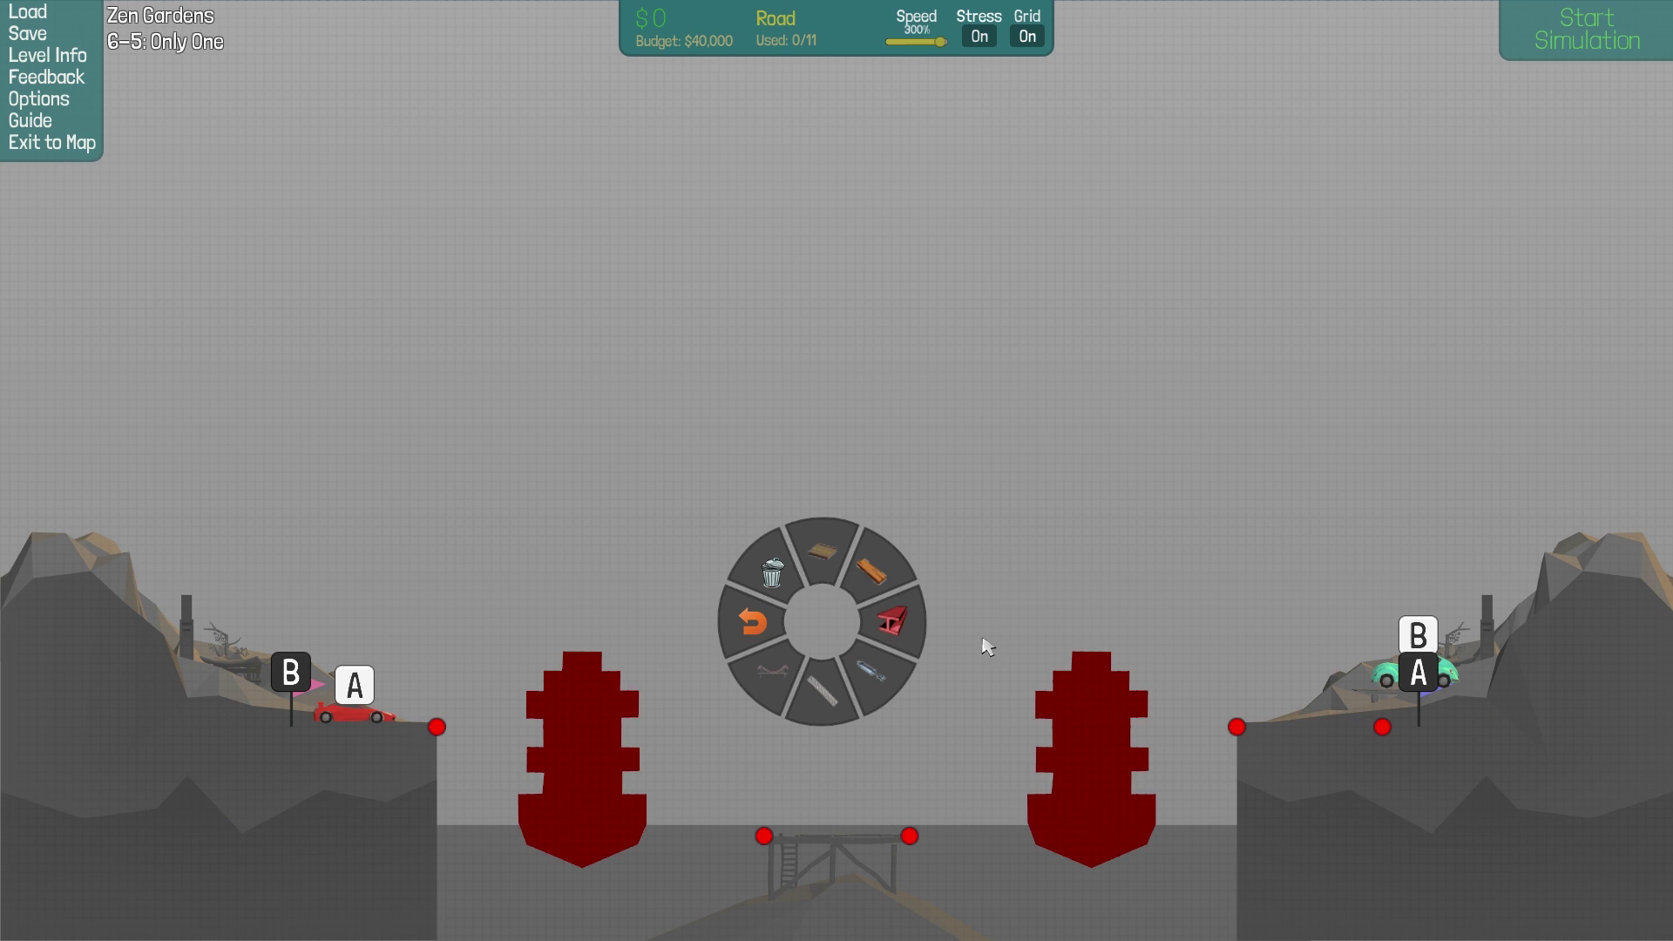
click(1636, 29)
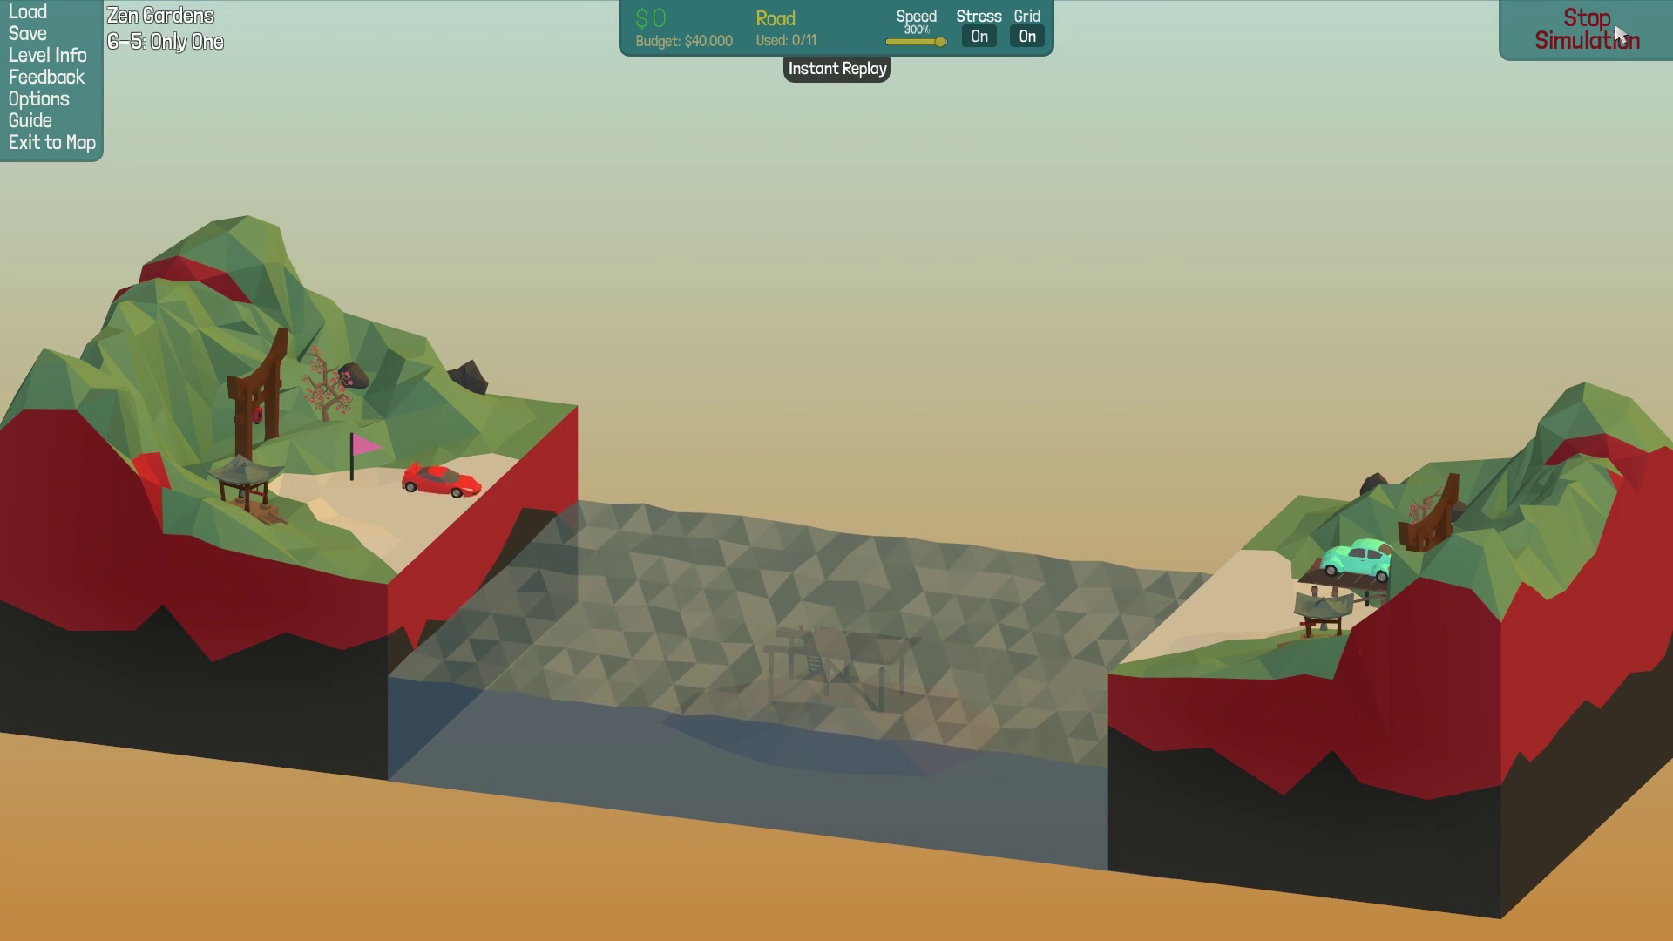
click(1612, 41)
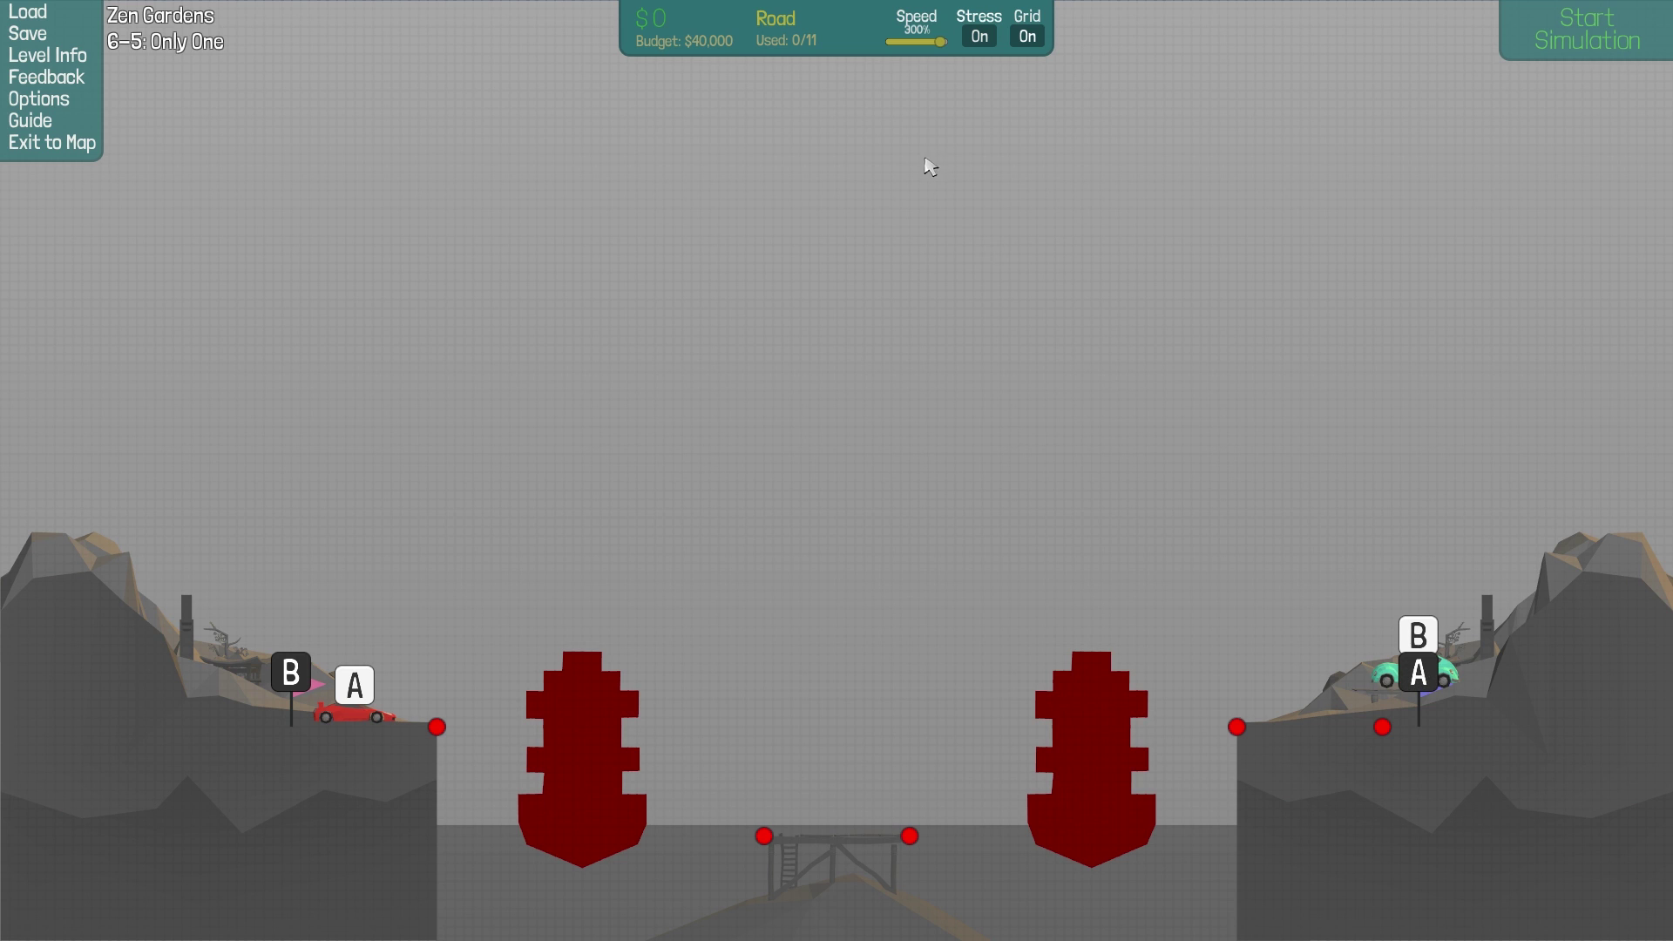
click(47, 146)
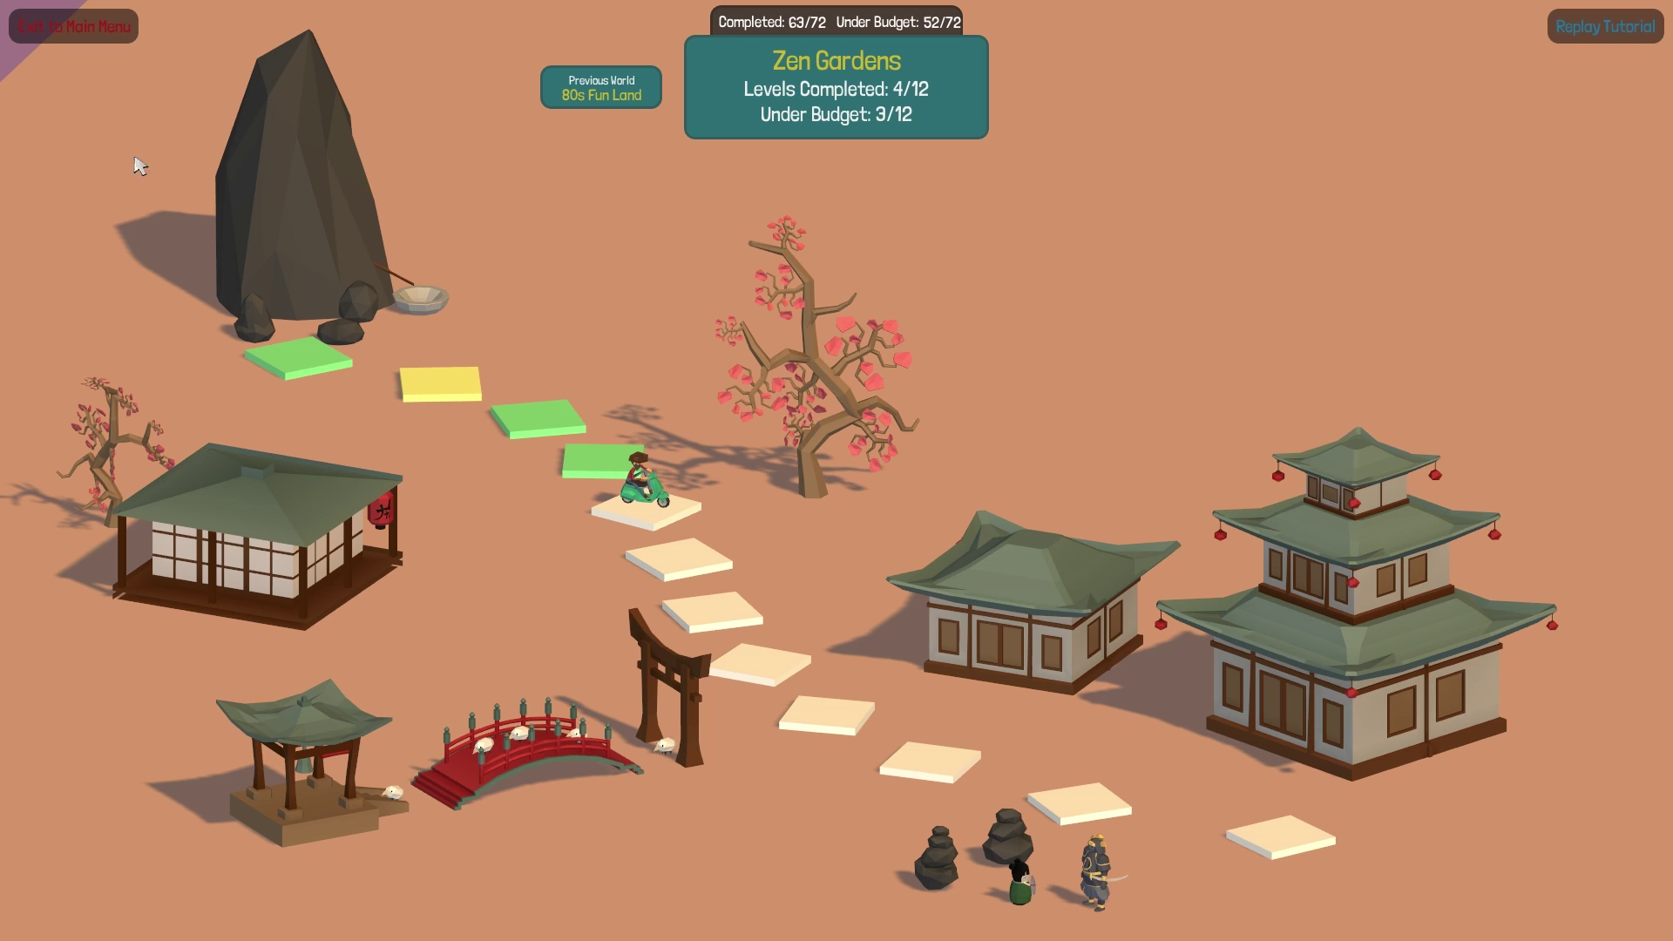
click(646, 508)
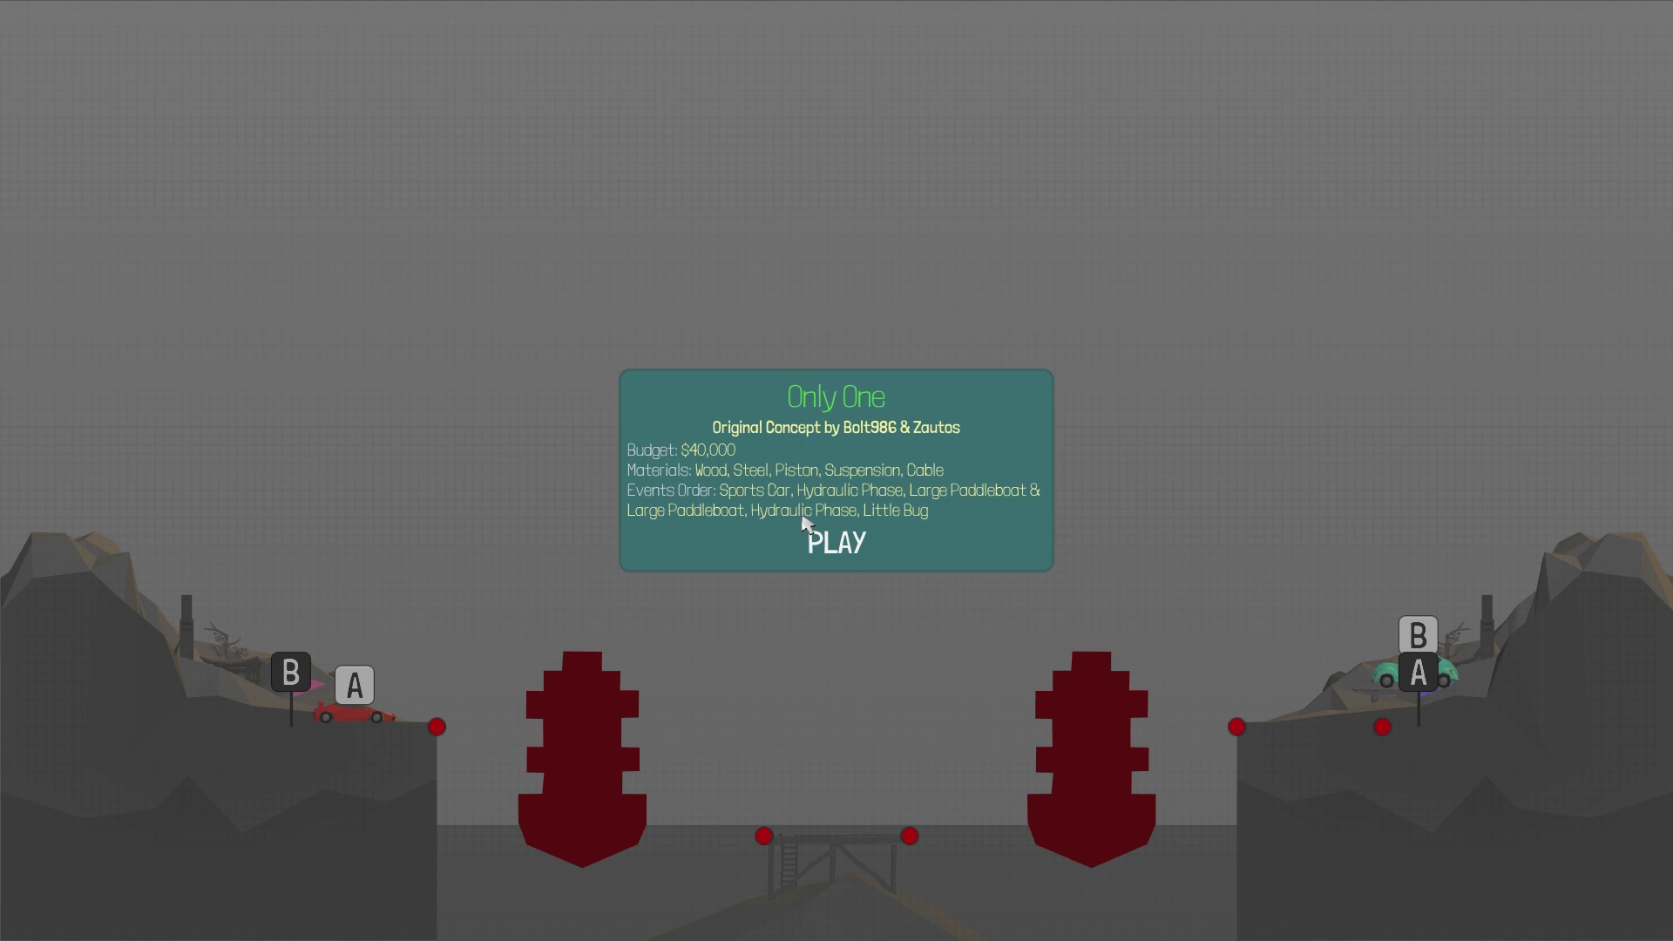
Step: Delete the preloaded arched road and lay a straight road deck from the left bank anchor
click(519, 570)
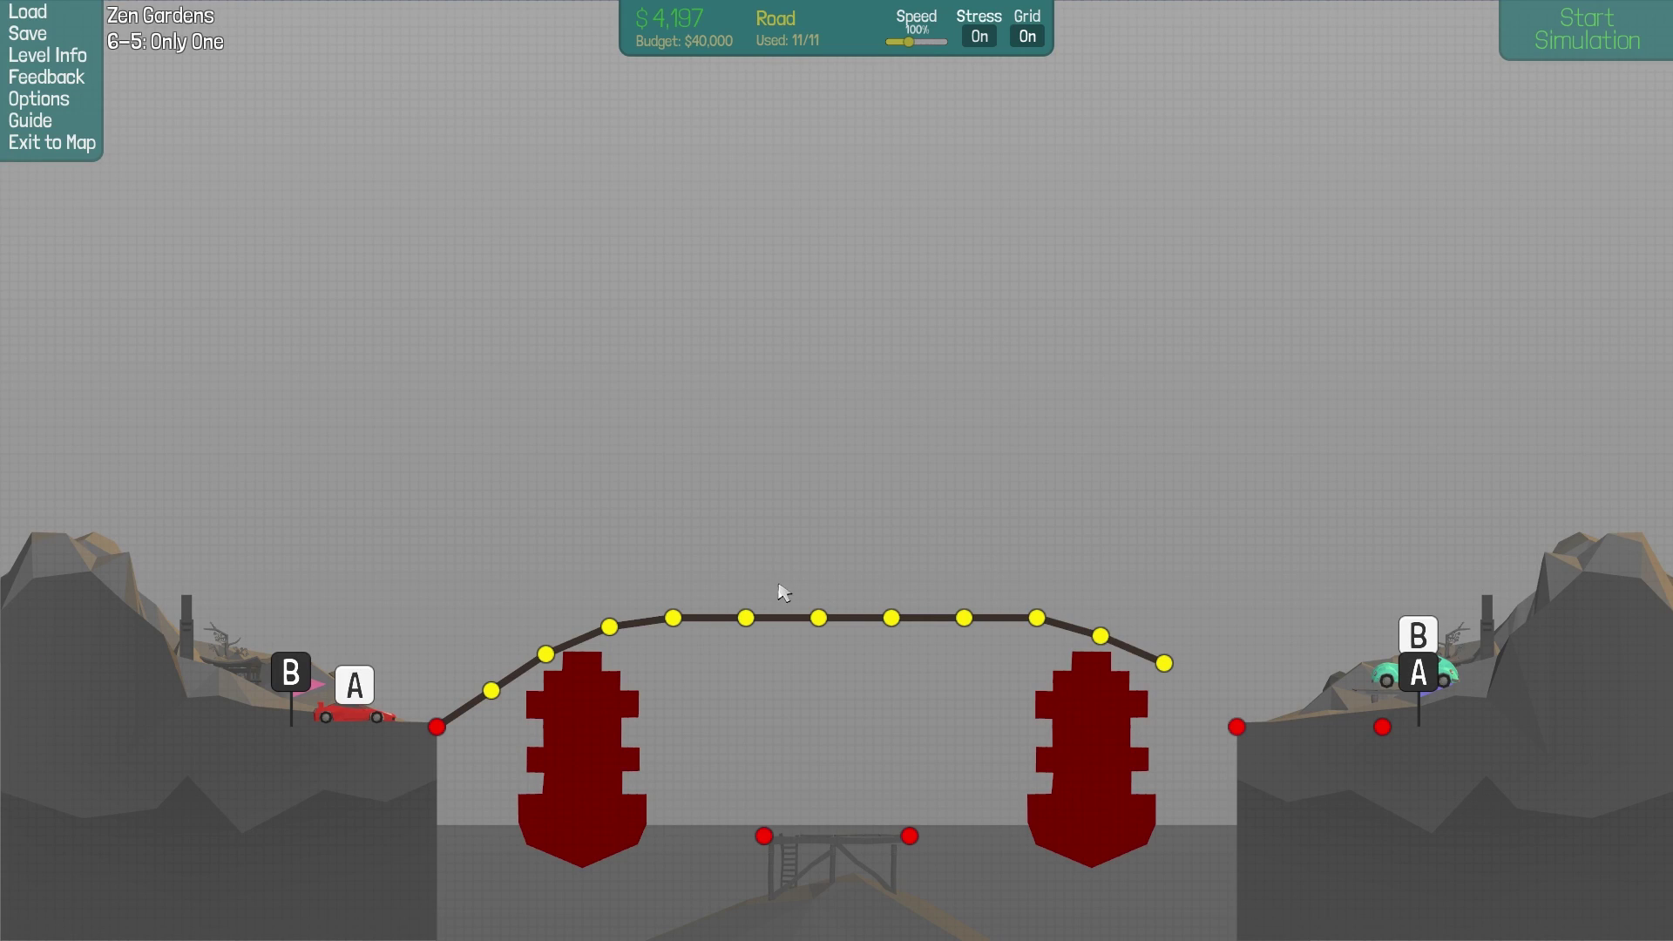
drag(419, 535, 1250, 931)
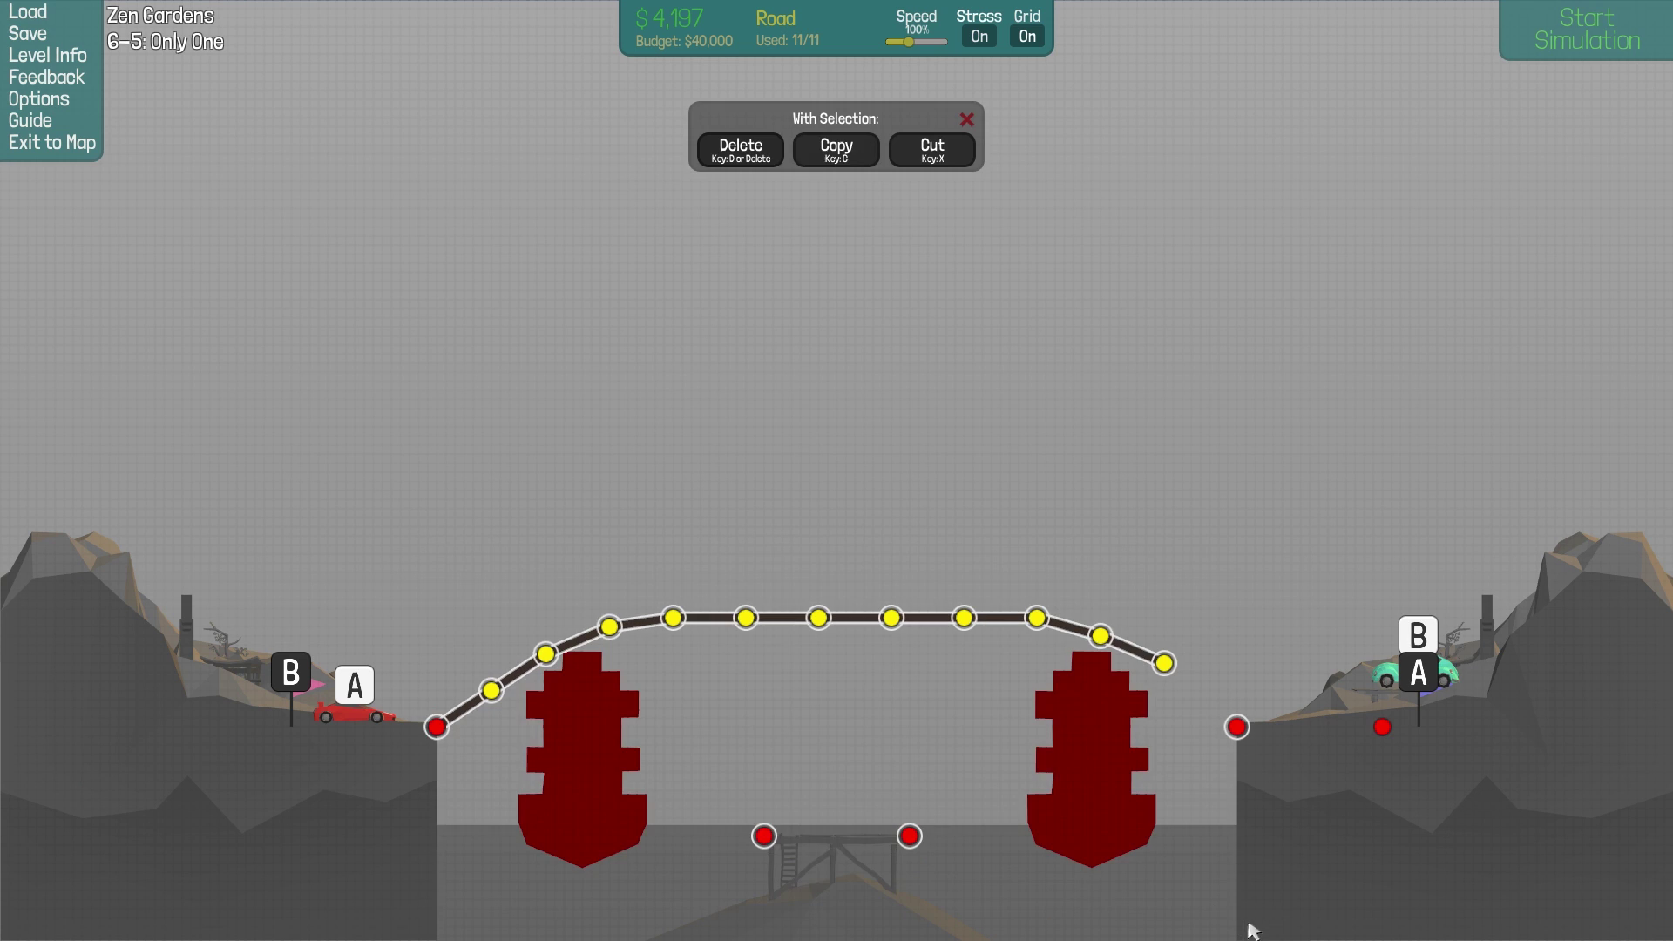
click(750, 162)
right_click(966, 472)
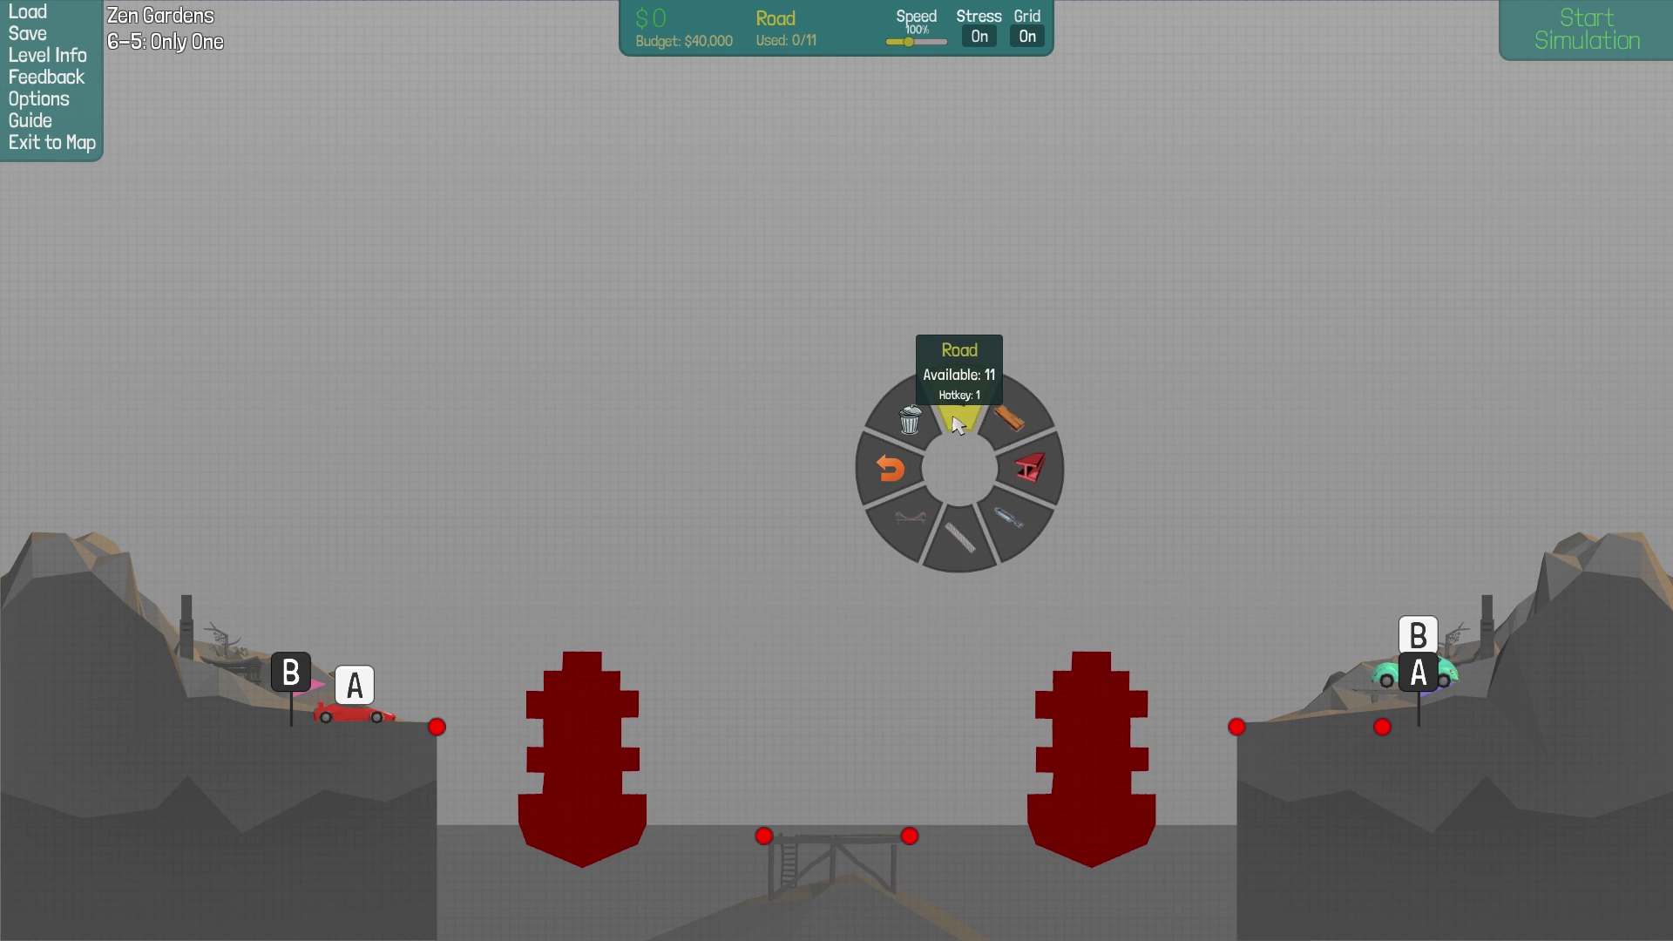
click(438, 727)
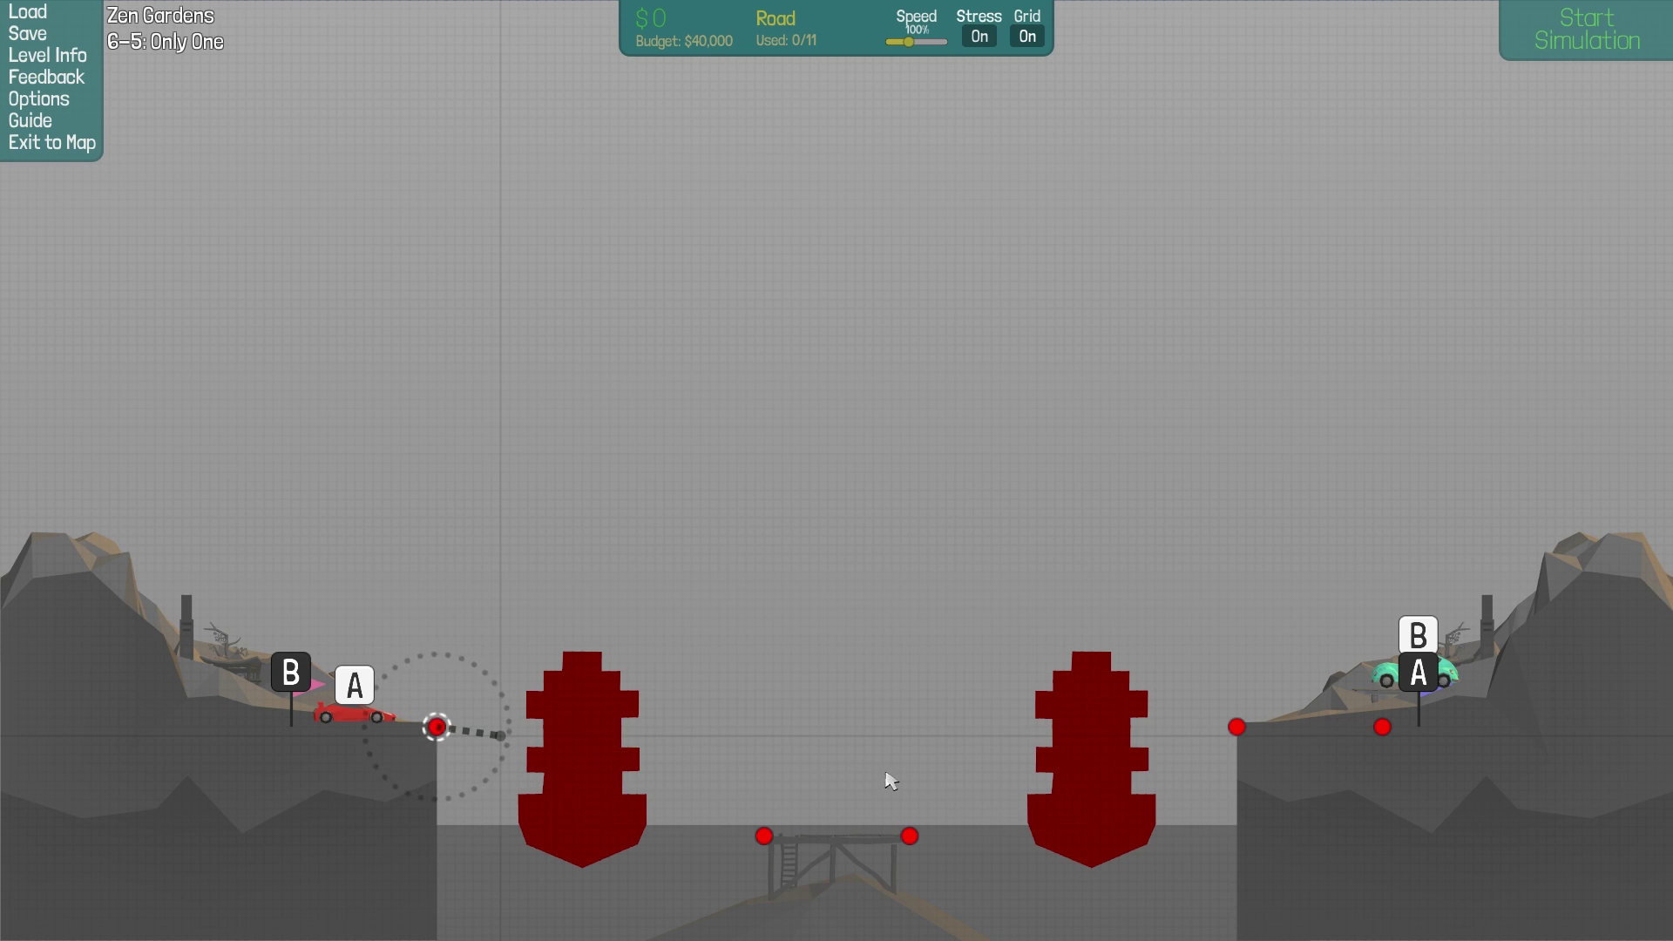
key(ctrl+z)
right_click(852, 595)
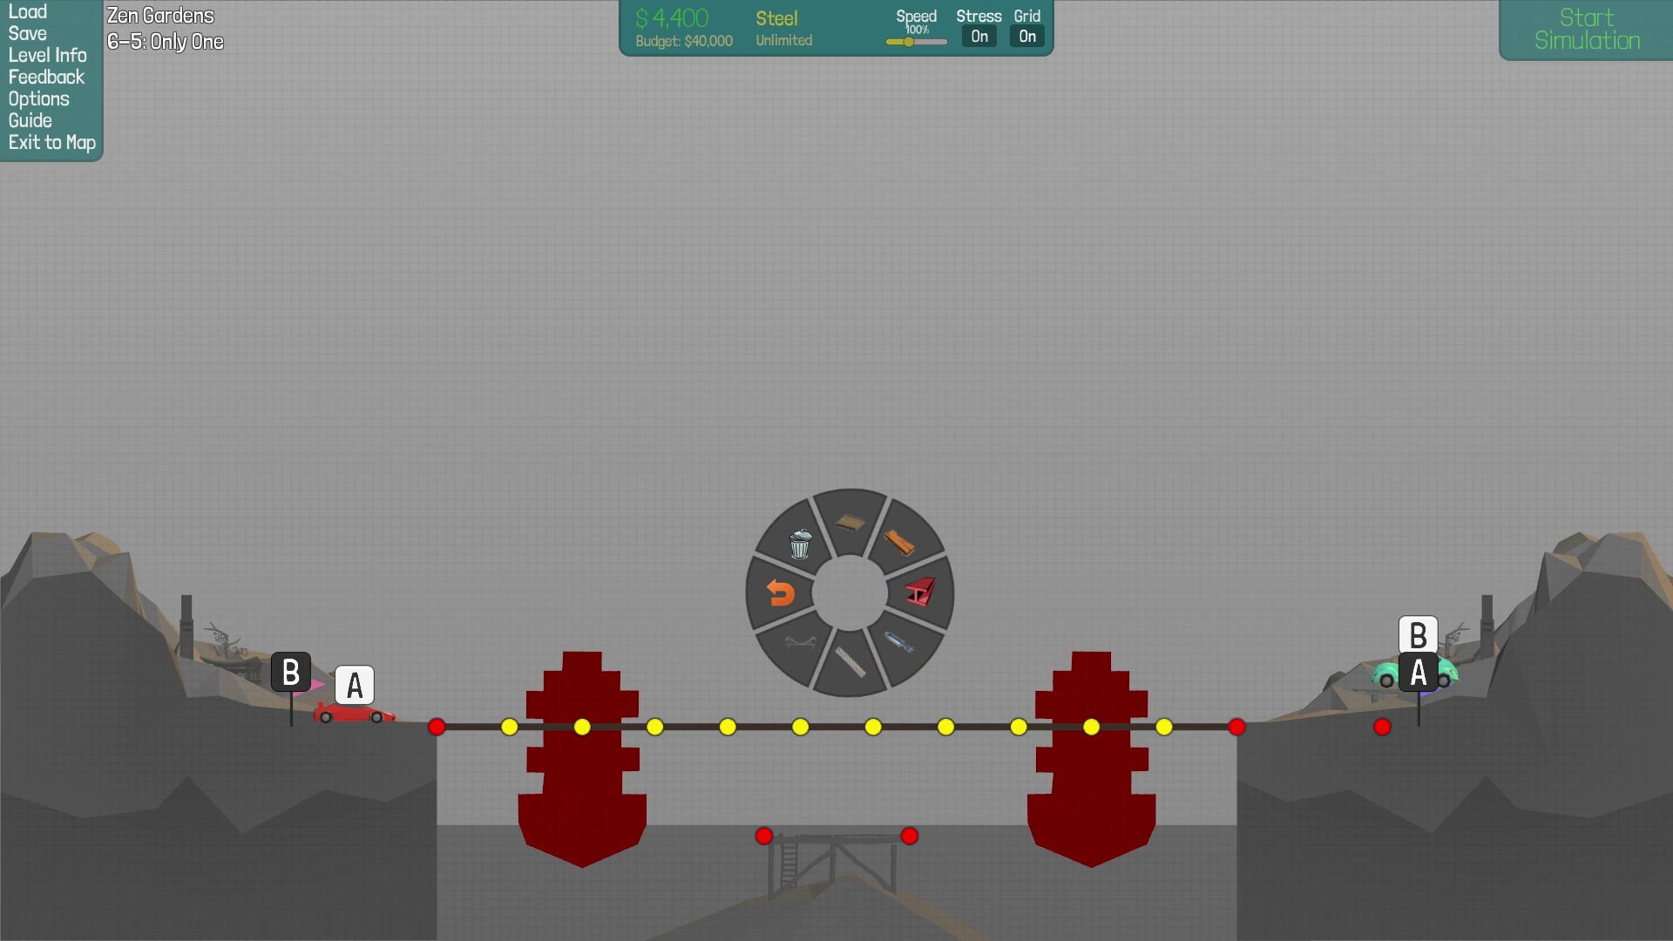
Step: Add wood truss beams from the anchor and test the bridge with cars
click(900, 564)
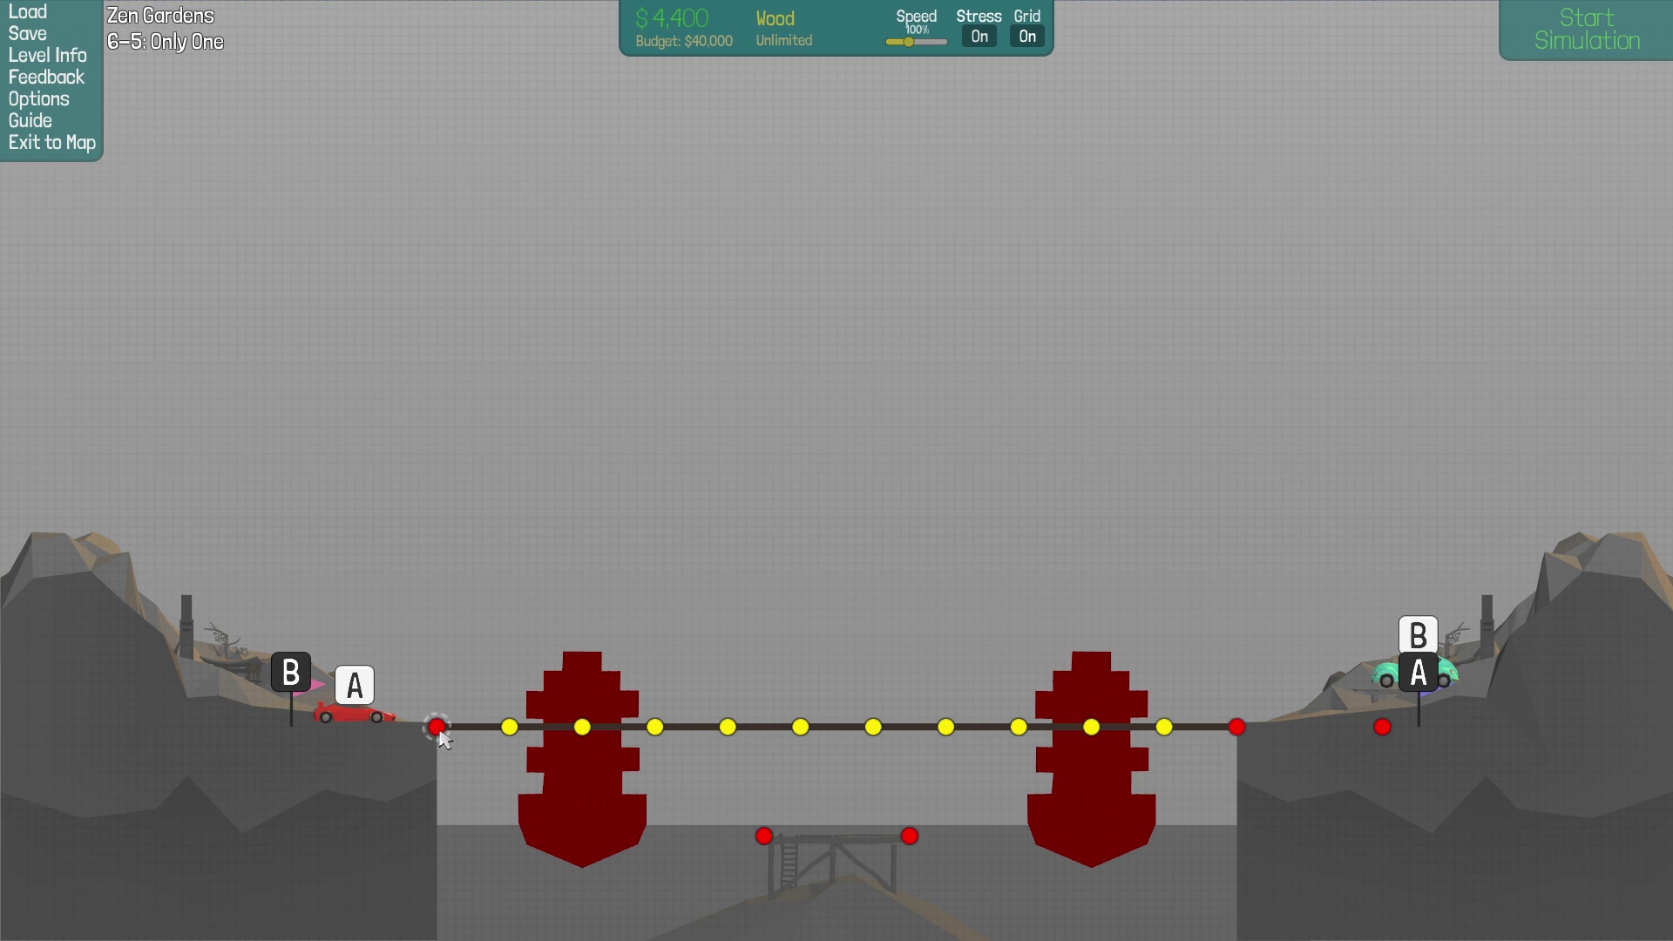
drag(438, 727, 473, 682)
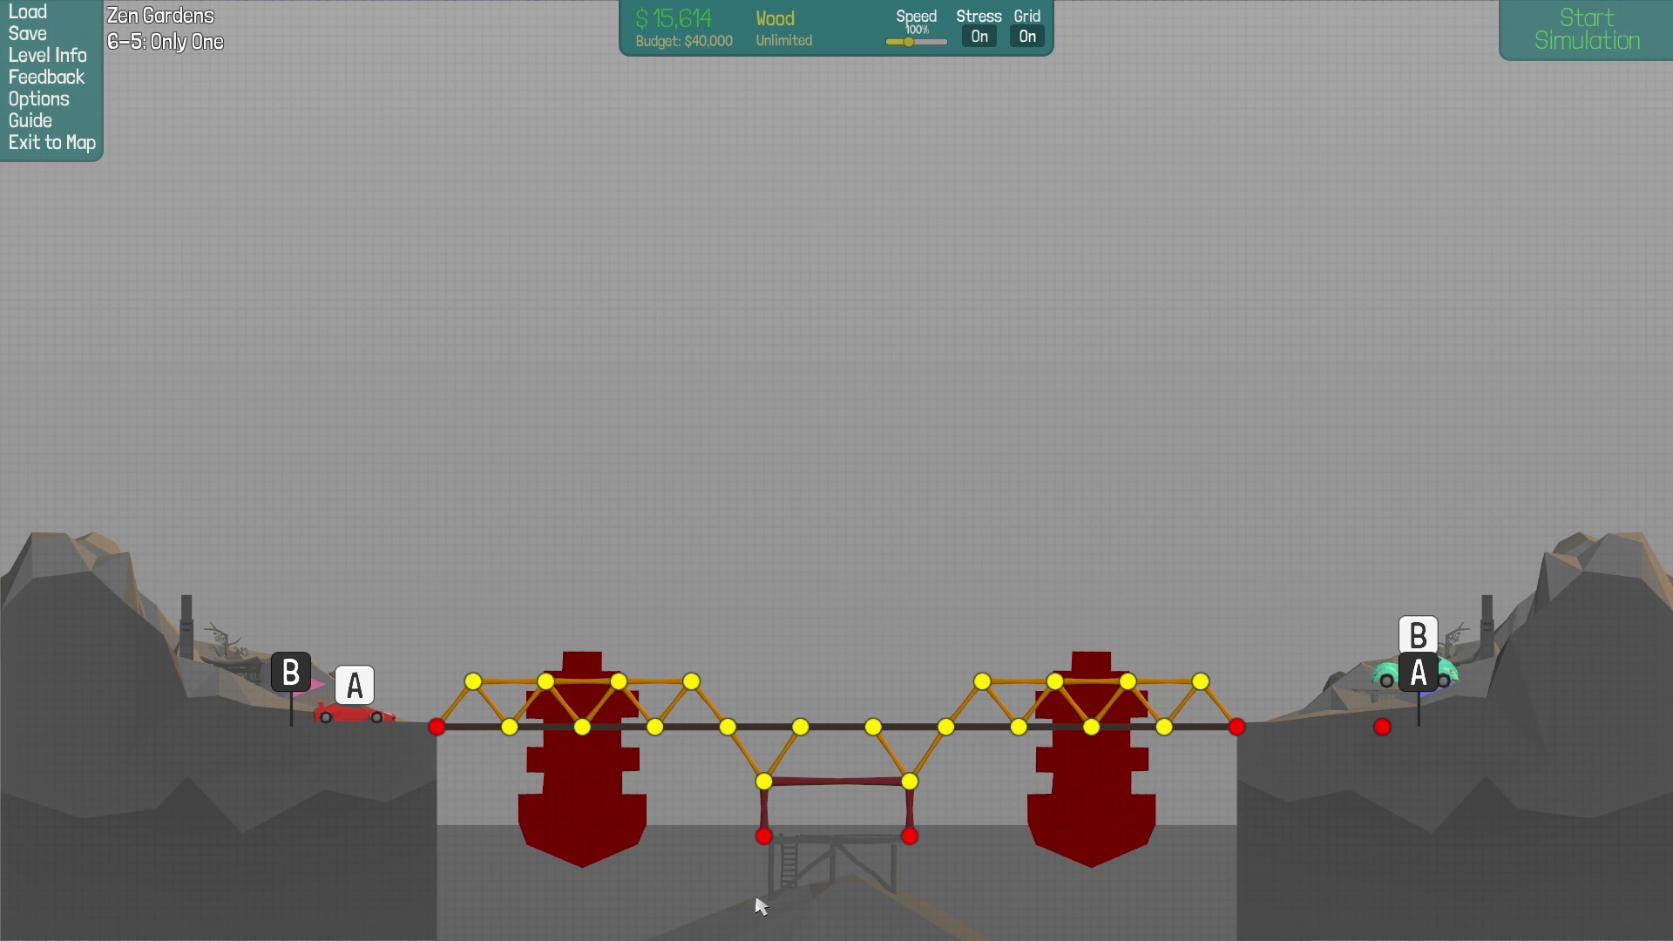
click(1578, 59)
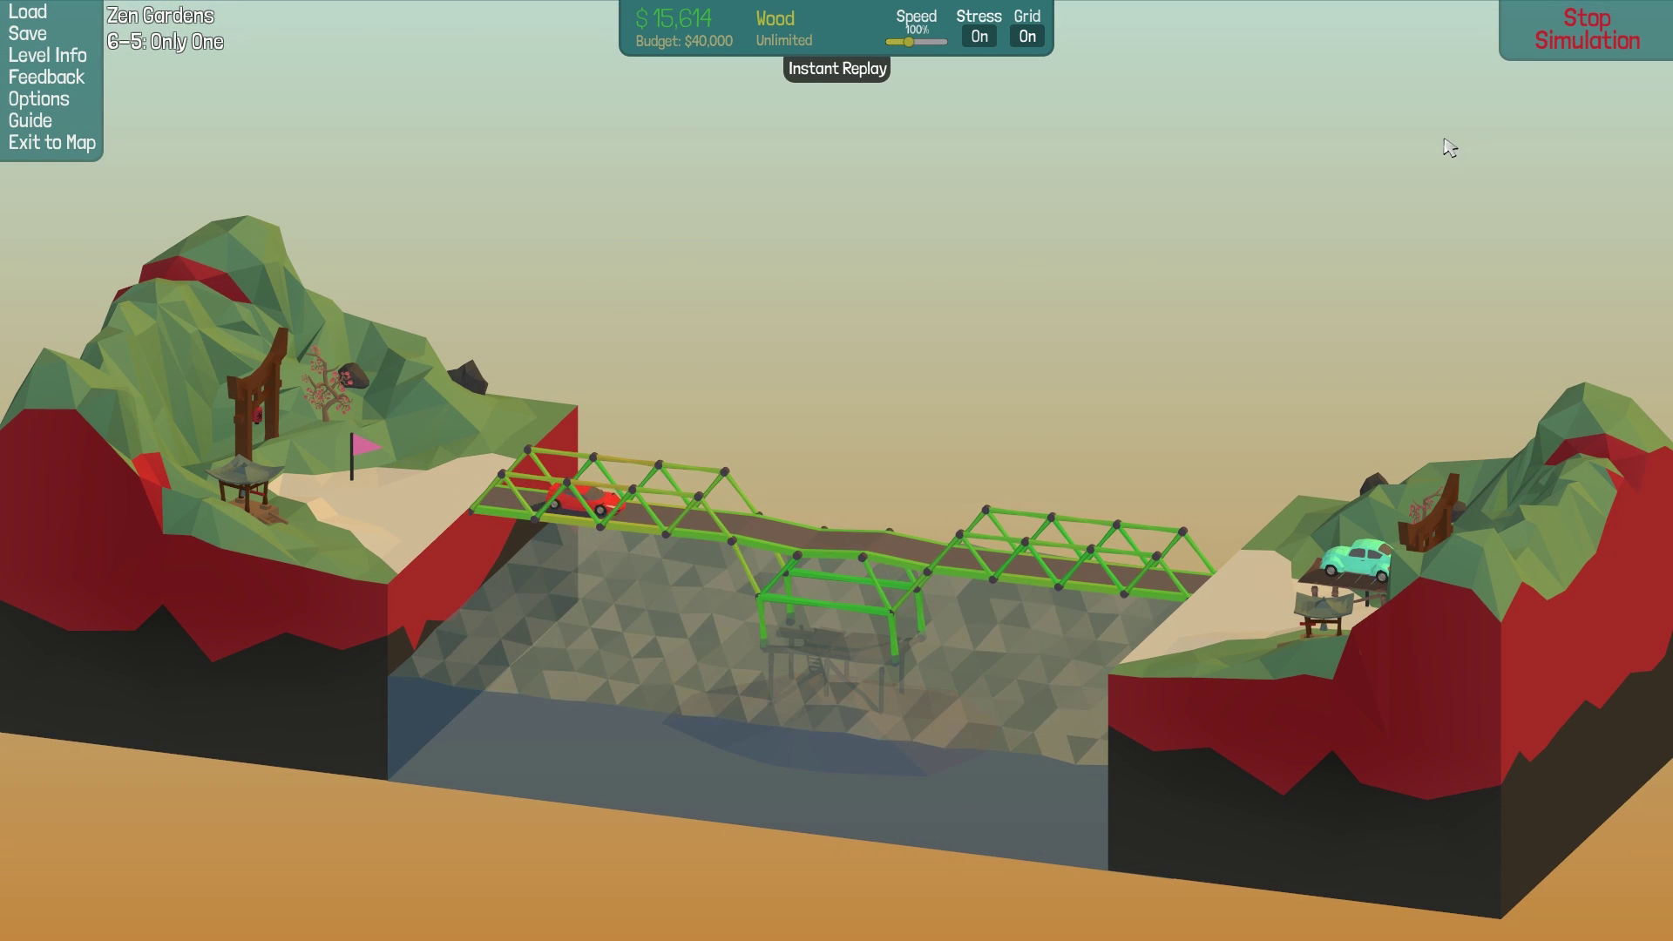
click(1587, 40)
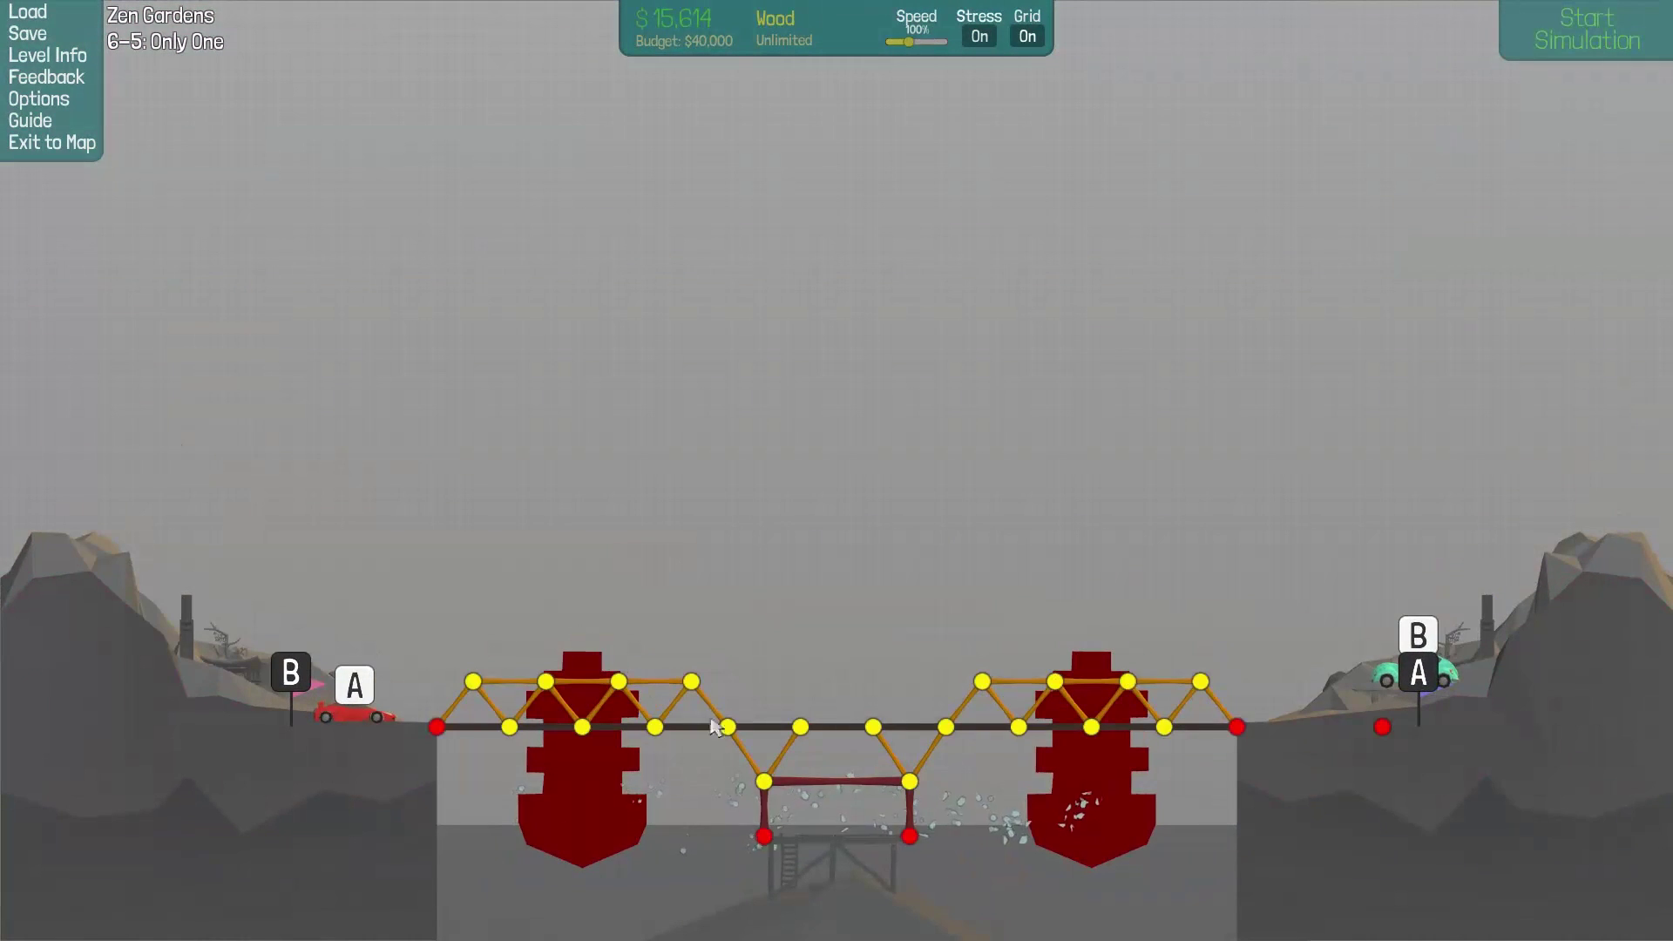
Step: Try deleting the lower centre support beam, restore it, and retest
click(825, 780)
key(Delete)
key(ctrl+z)
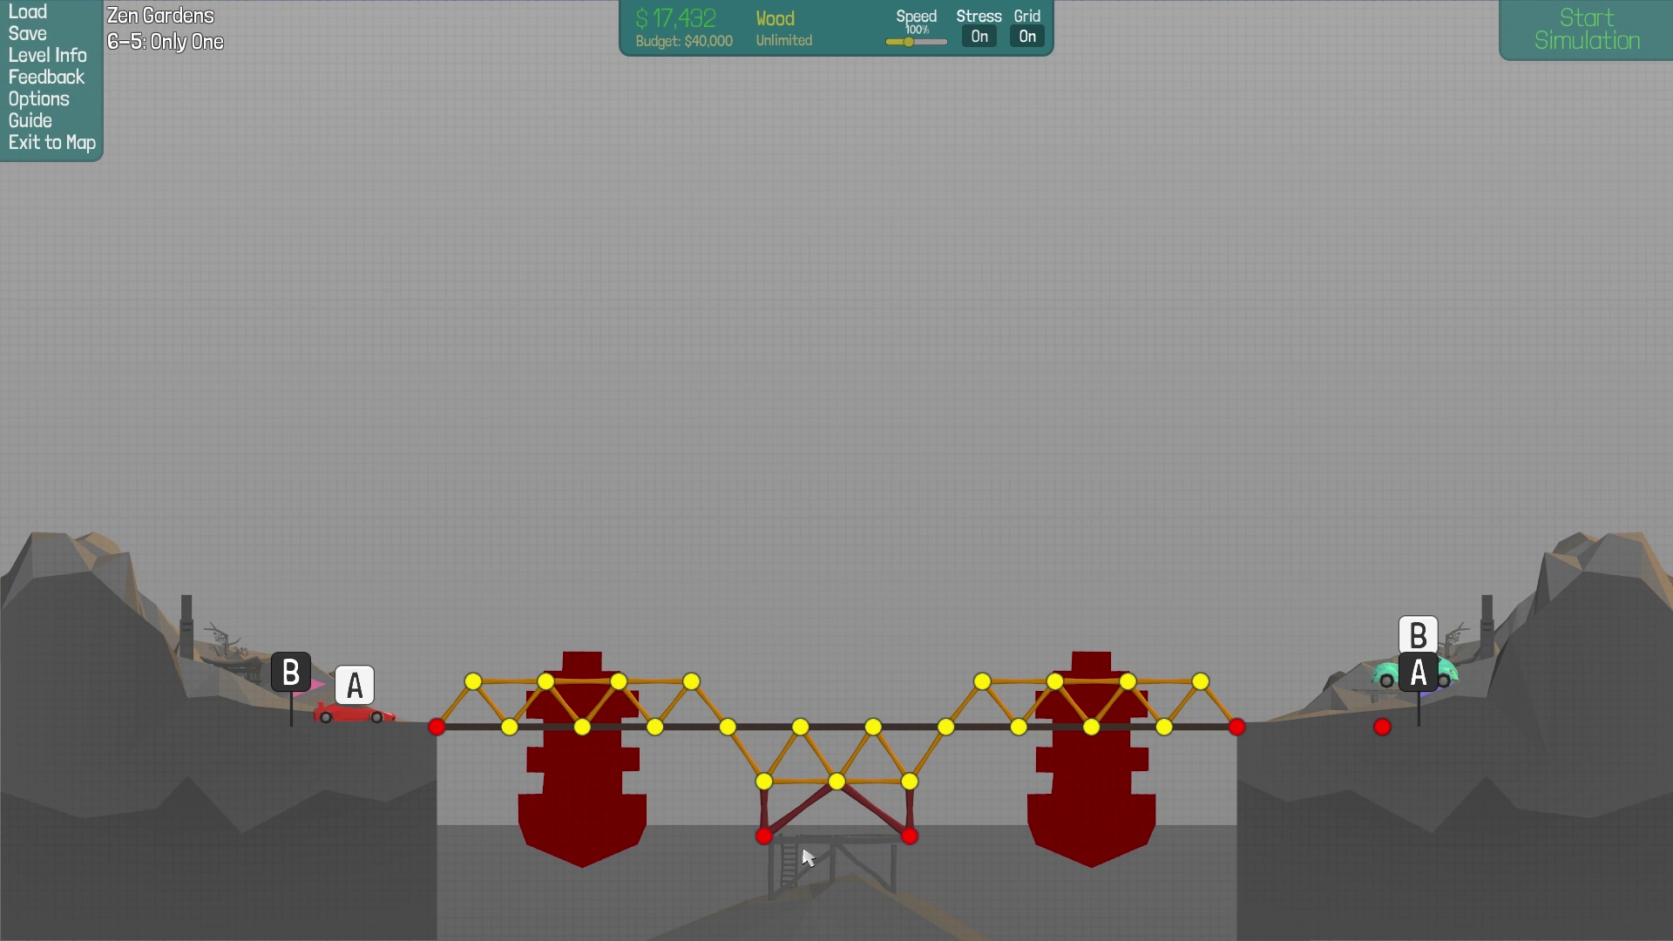
click(1573, 43)
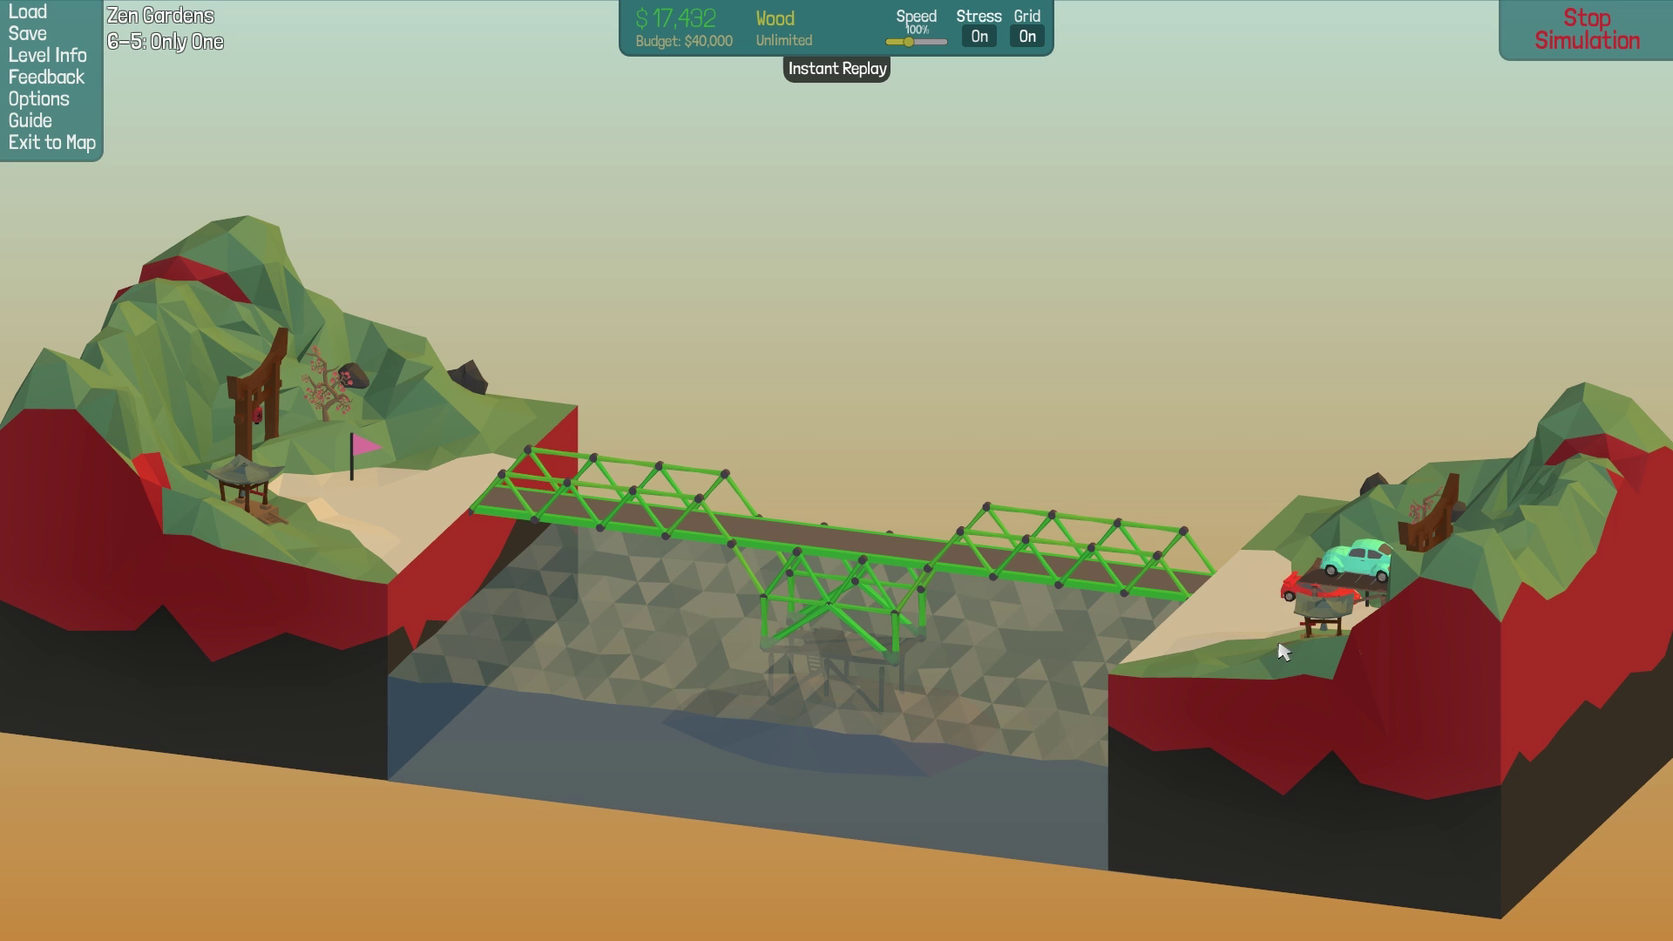
Step: Stop the test and choose steel after briefly picking hydraulics
click(1564, 47)
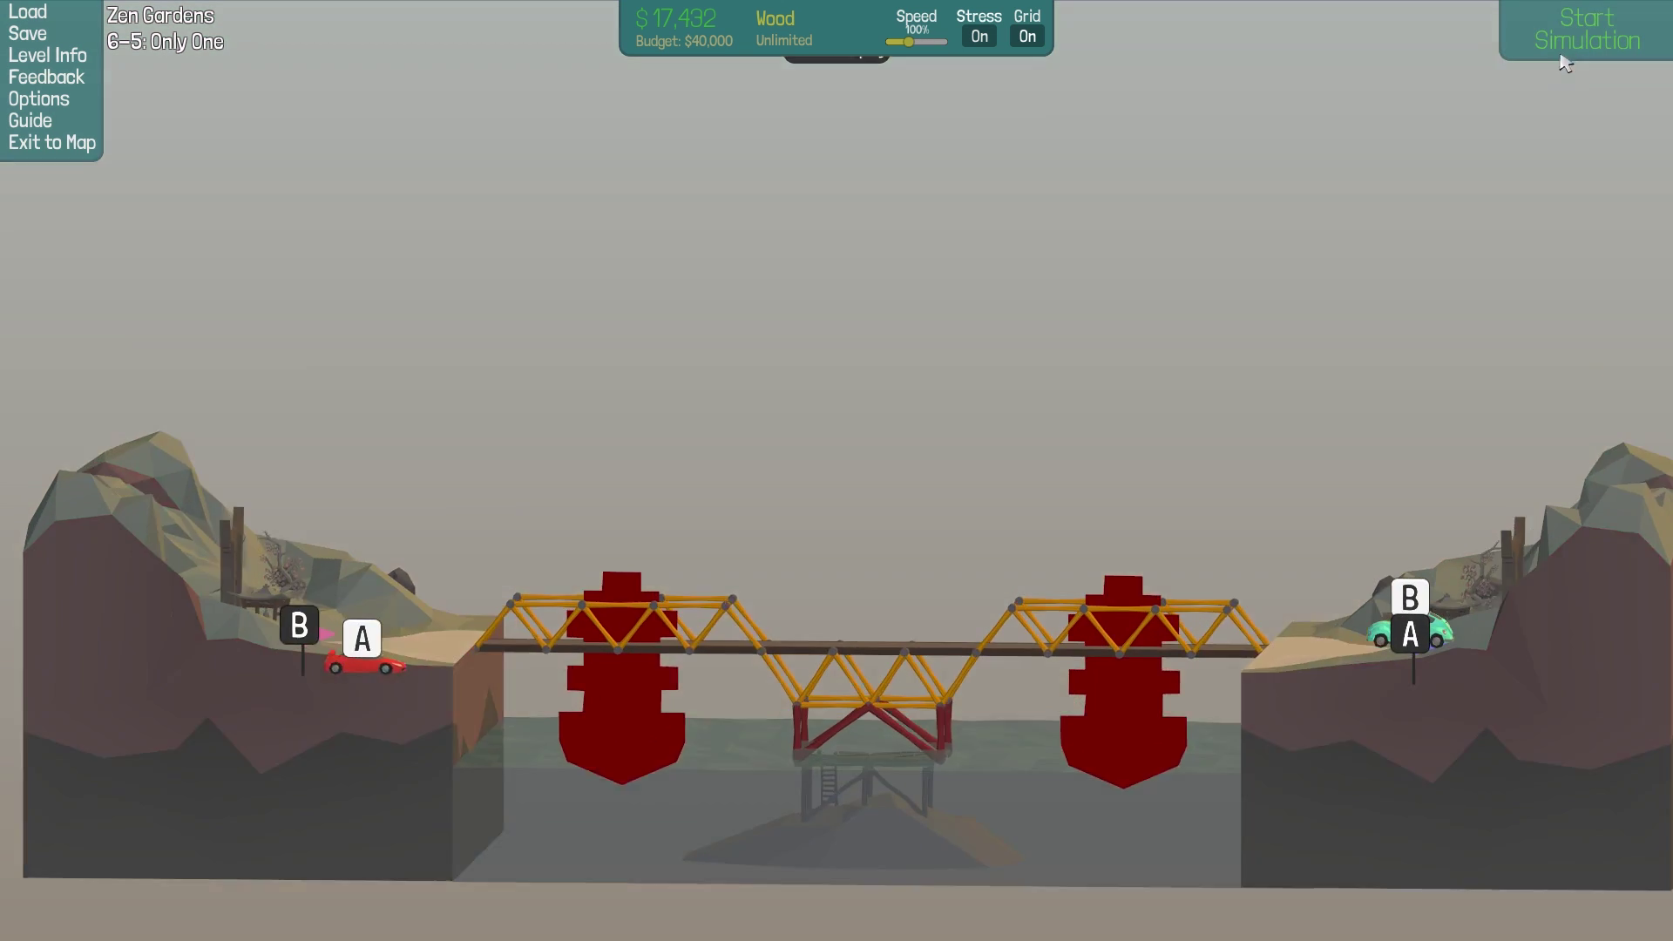
right_click(941, 558)
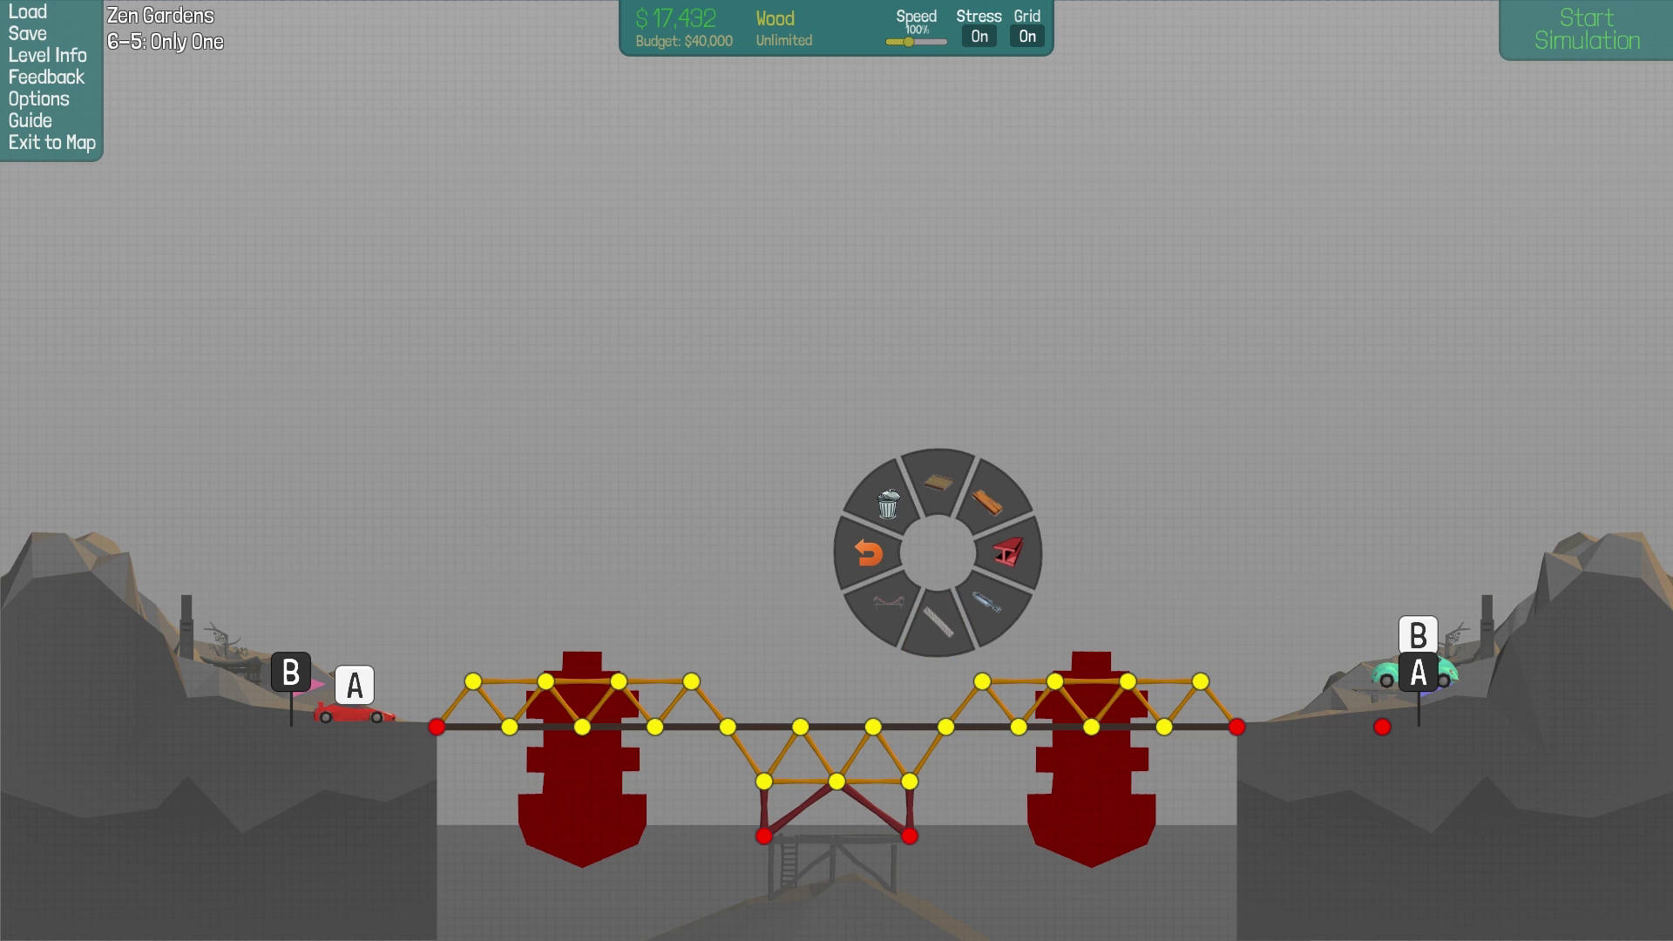
click(985, 612)
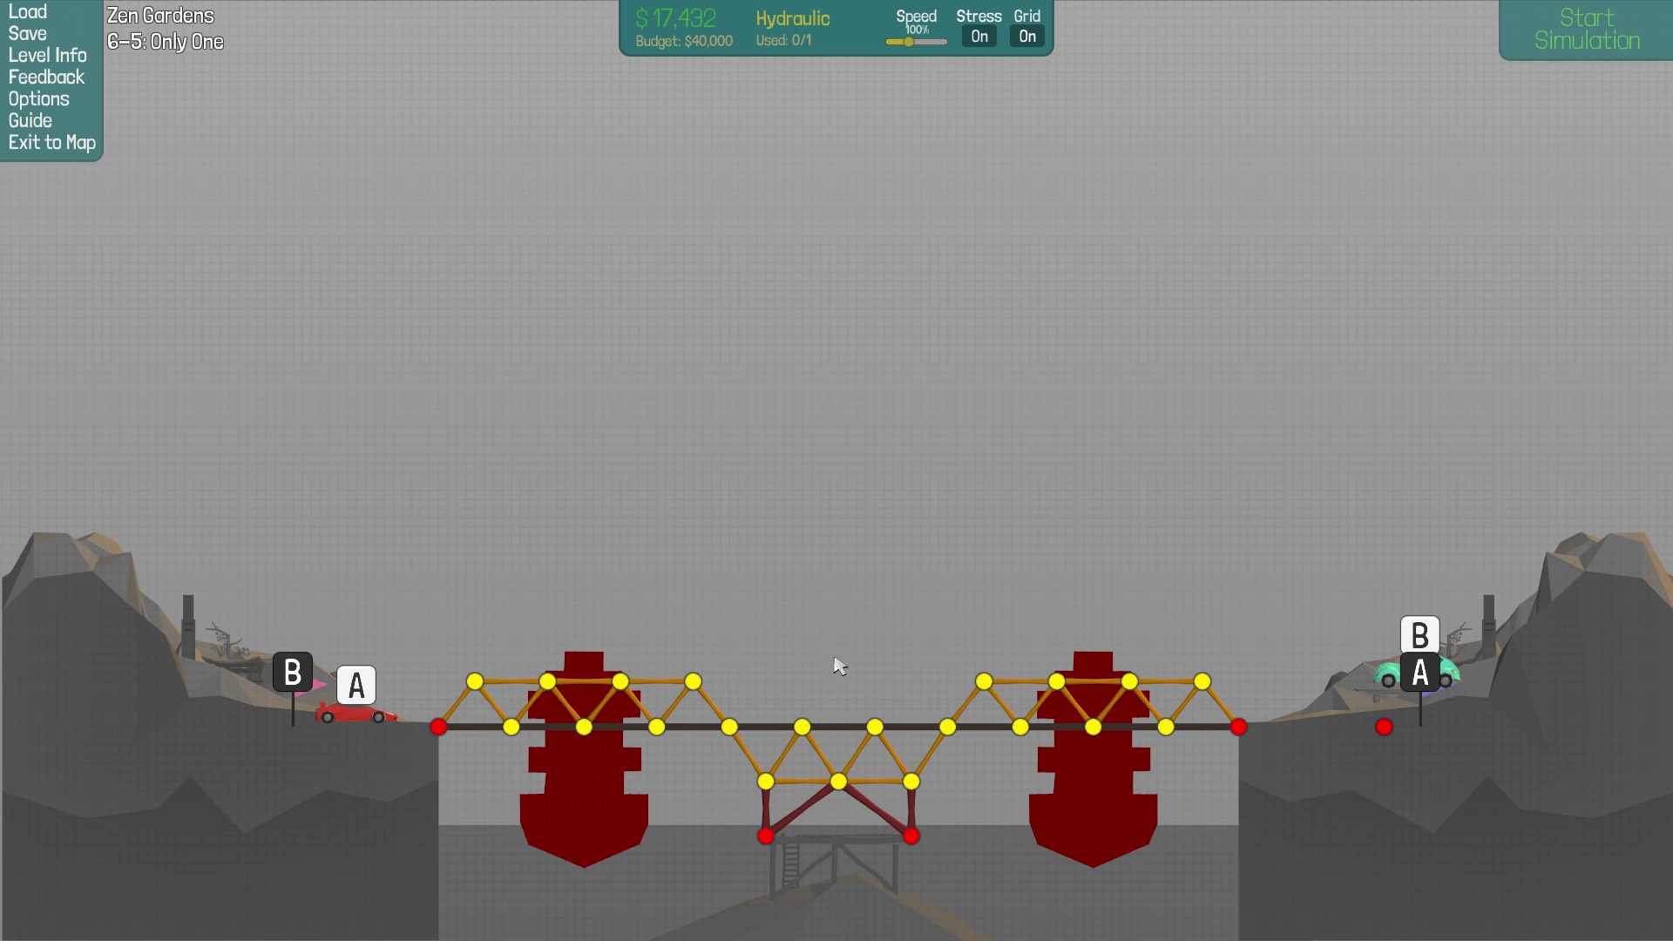
right_click(836, 693)
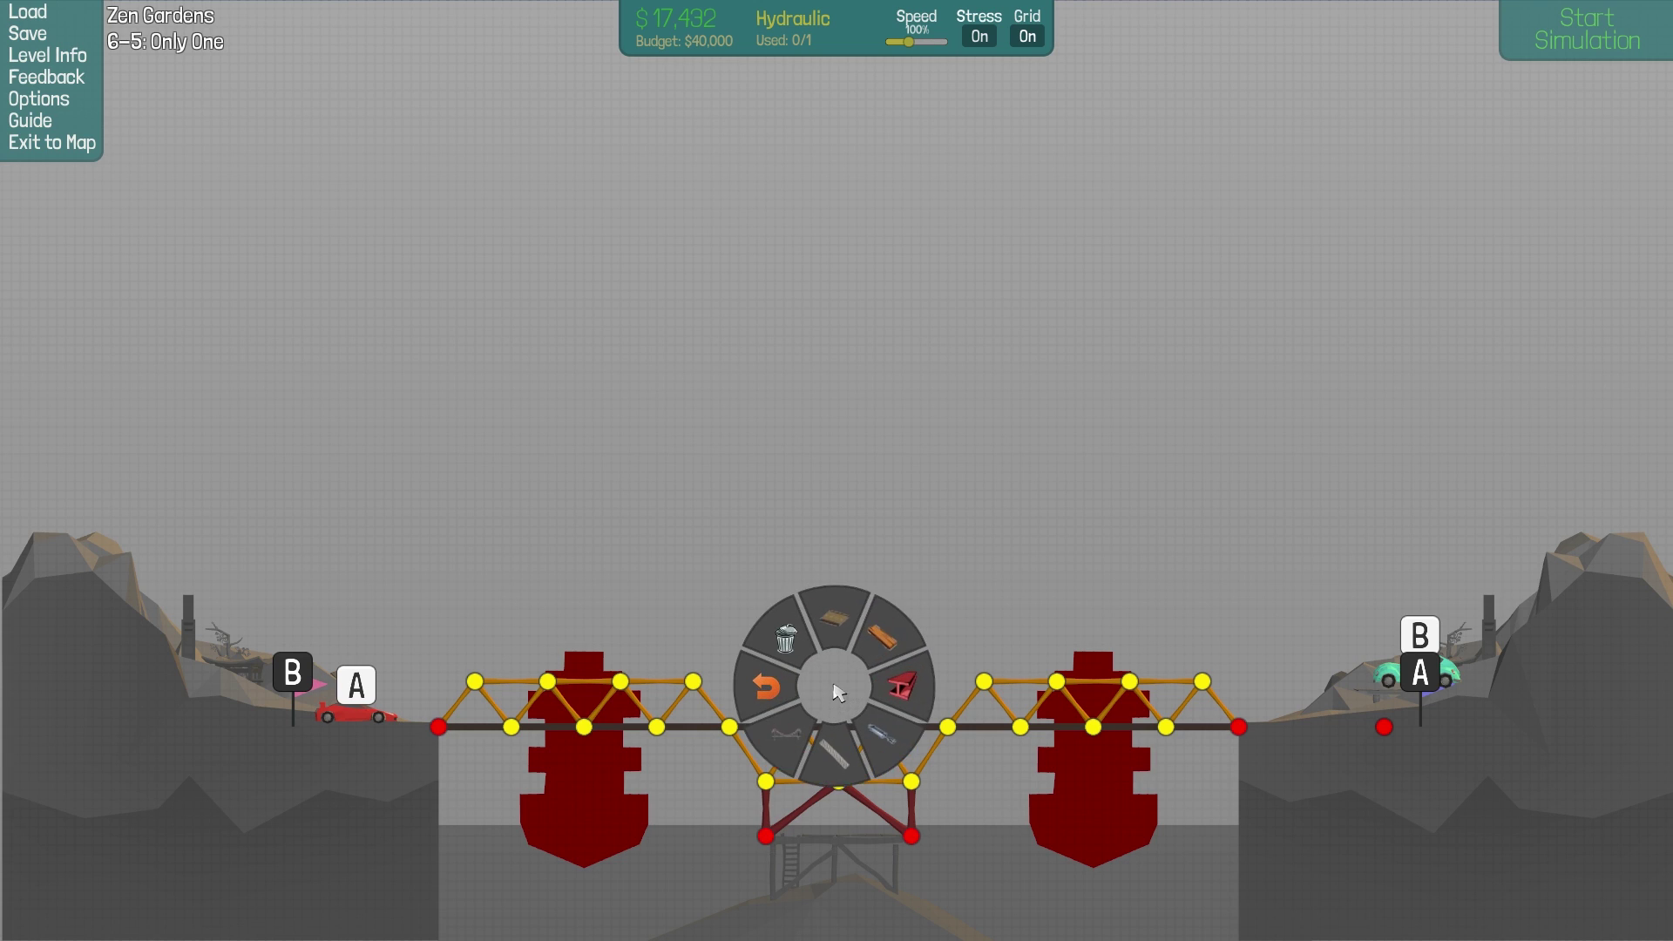
click(905, 702)
Step: Replace the two centre diagonals with steel beams rising above the deck to a top joint
drag(778, 758, 892, 769)
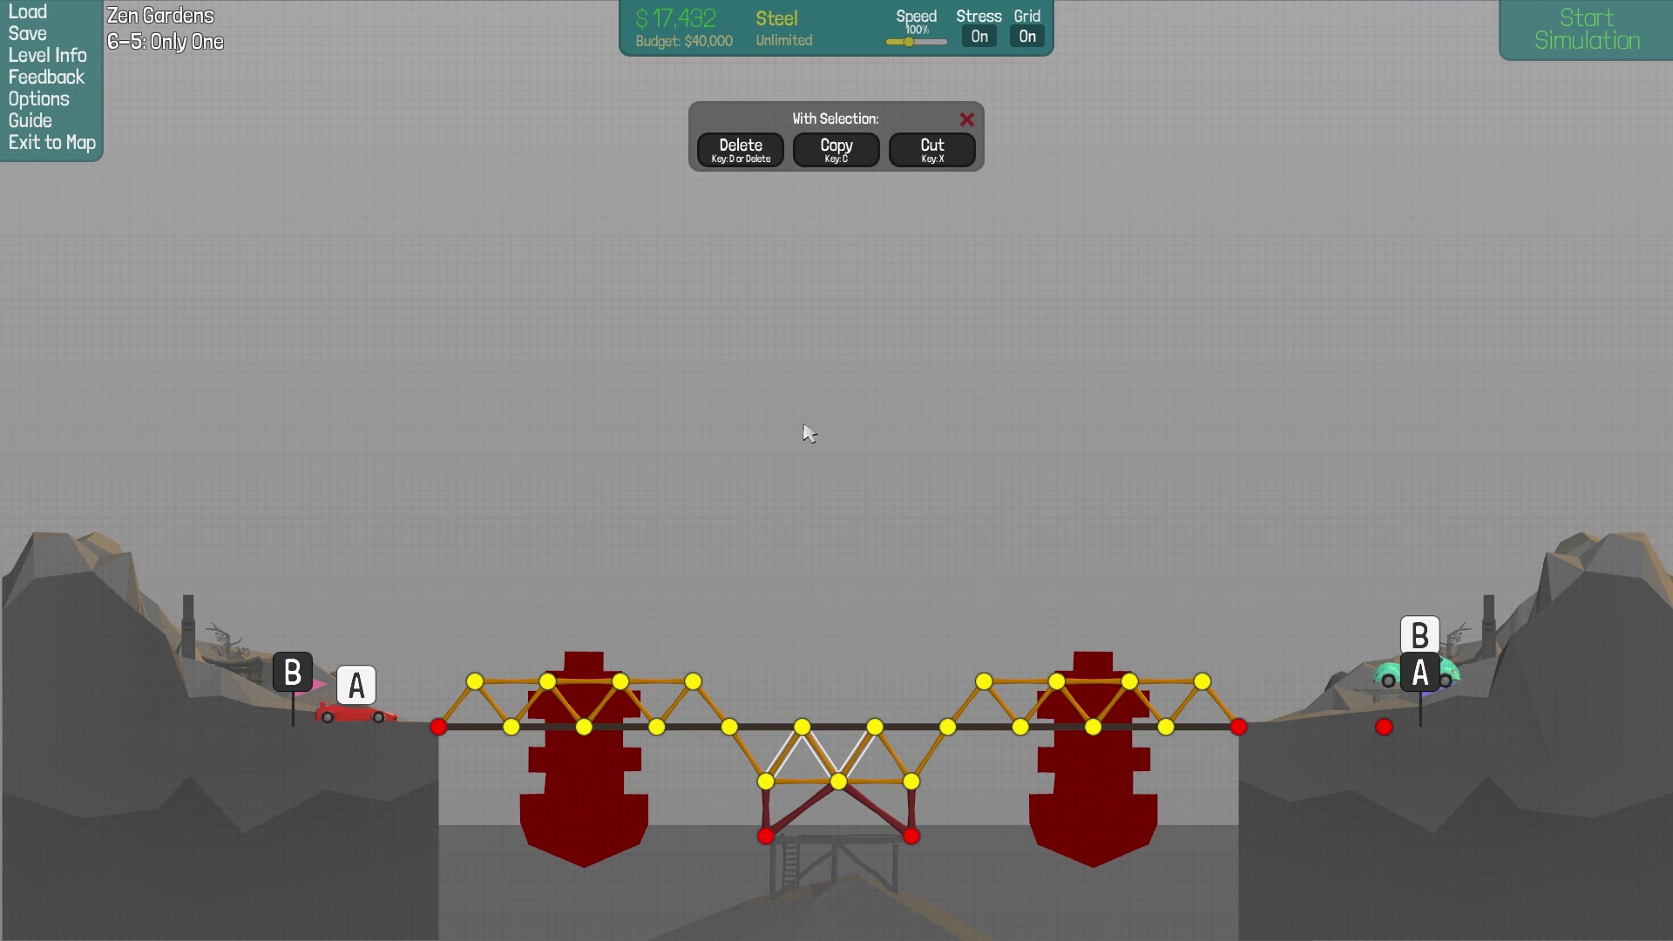
click(756, 166)
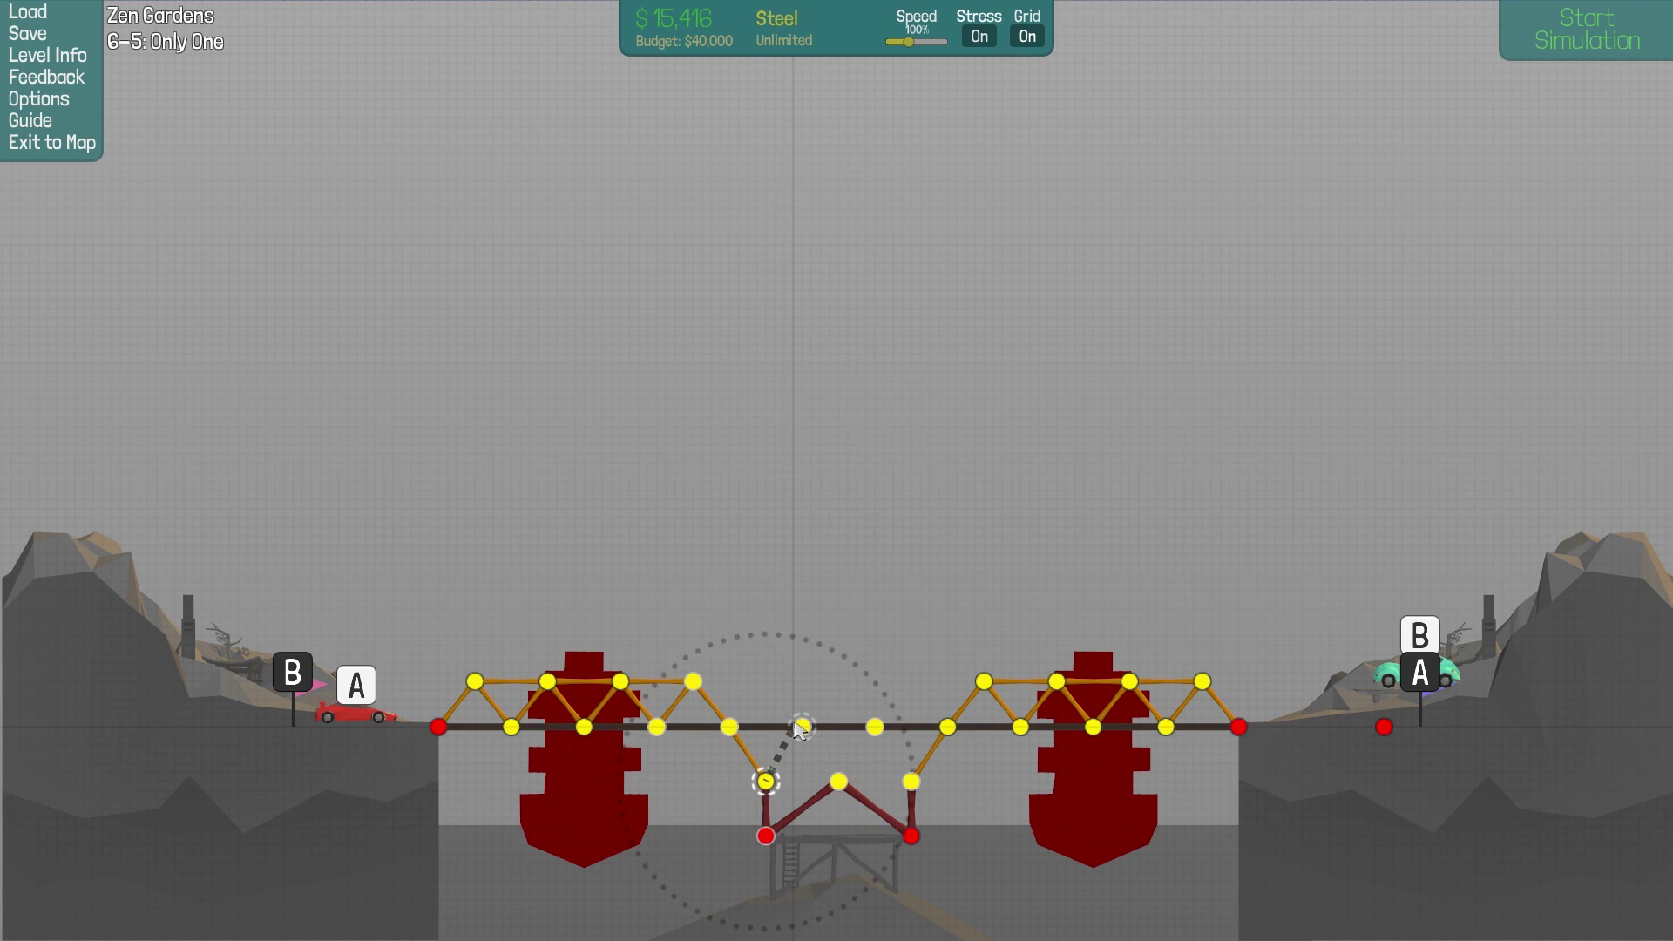
drag(765, 780, 801, 725)
mouse_move(801, 725)
mouse_down()
mouse_move(841, 793)
mouse_move(875, 725)
mouse_move(912, 781)
mouse_move(765, 780)
mouse_move(802, 726)
mouse_move(850, 550)
mouse_move(838, 590)
mouse_move(875, 725)
mouse_up()
right_click(739, 628)
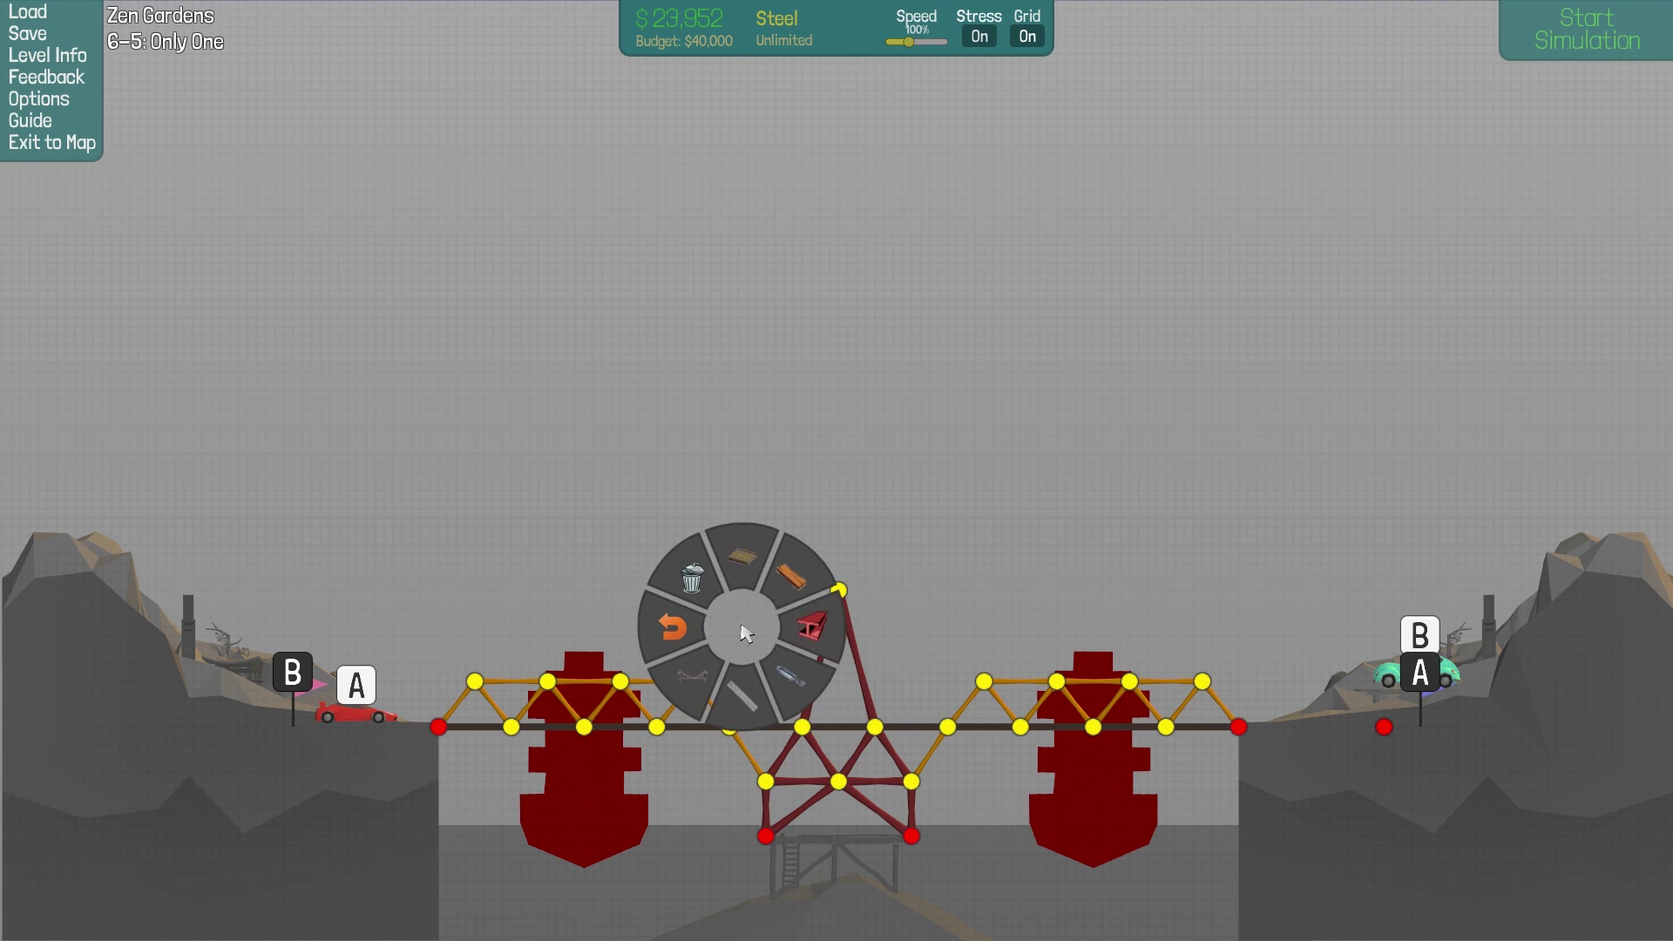
click(801, 684)
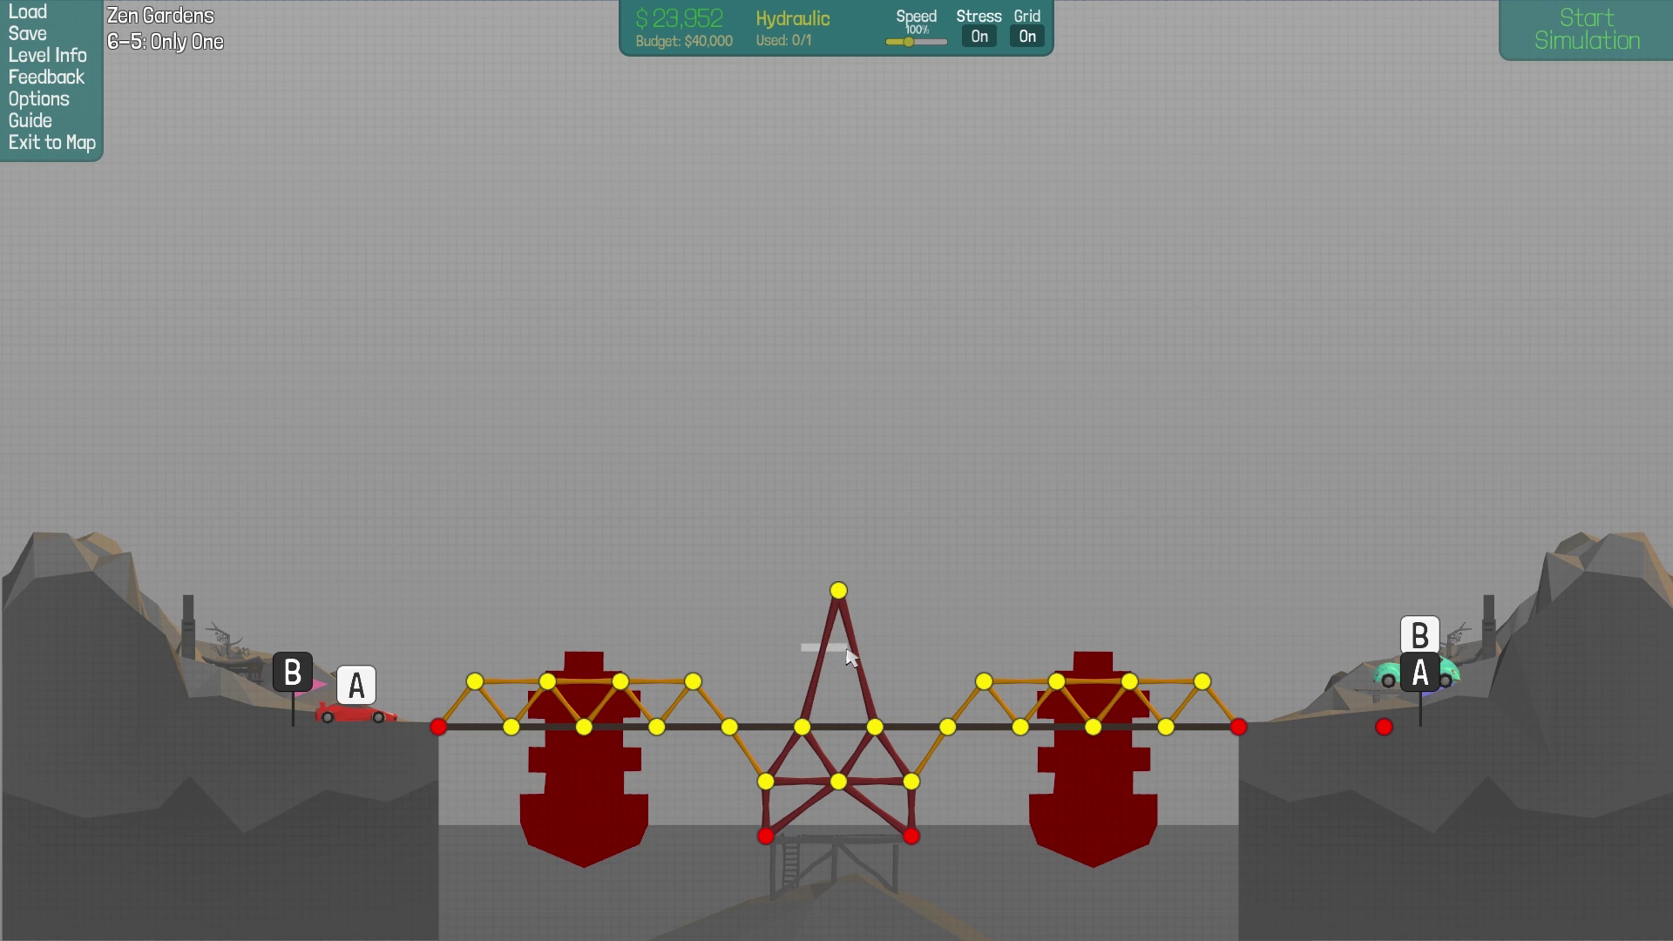
Step: Undo the steel spire and run cables from both top chords to the high centre joint
key(ctrl+z)
right_click(723, 660)
click(727, 713)
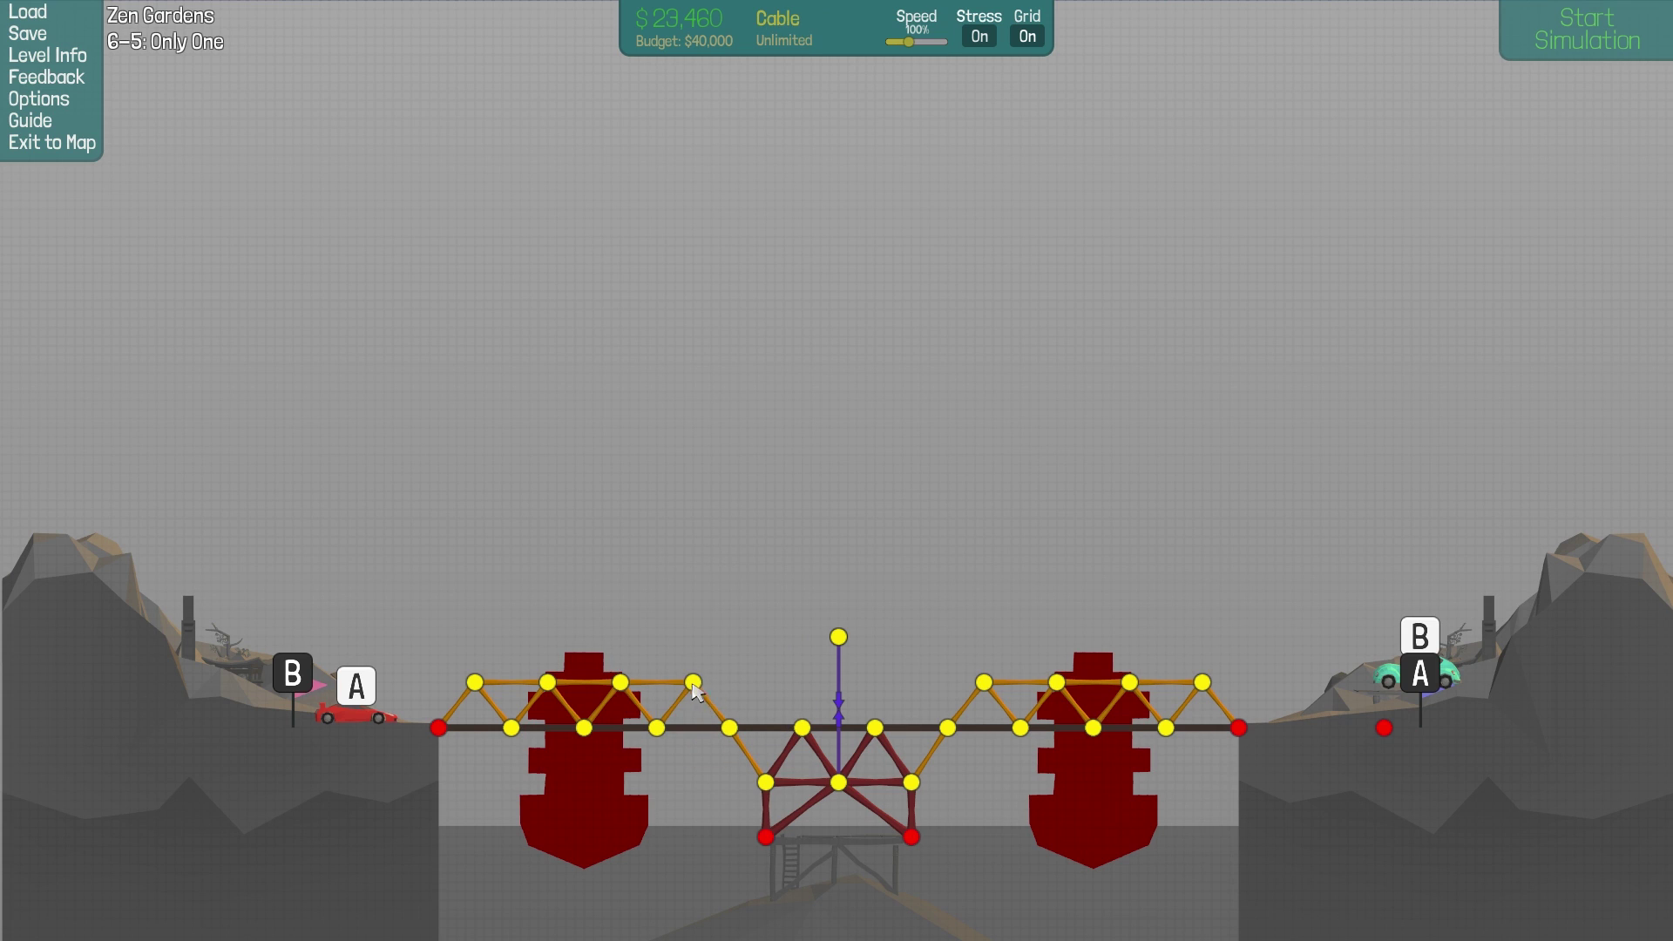
click(693, 684)
click(838, 637)
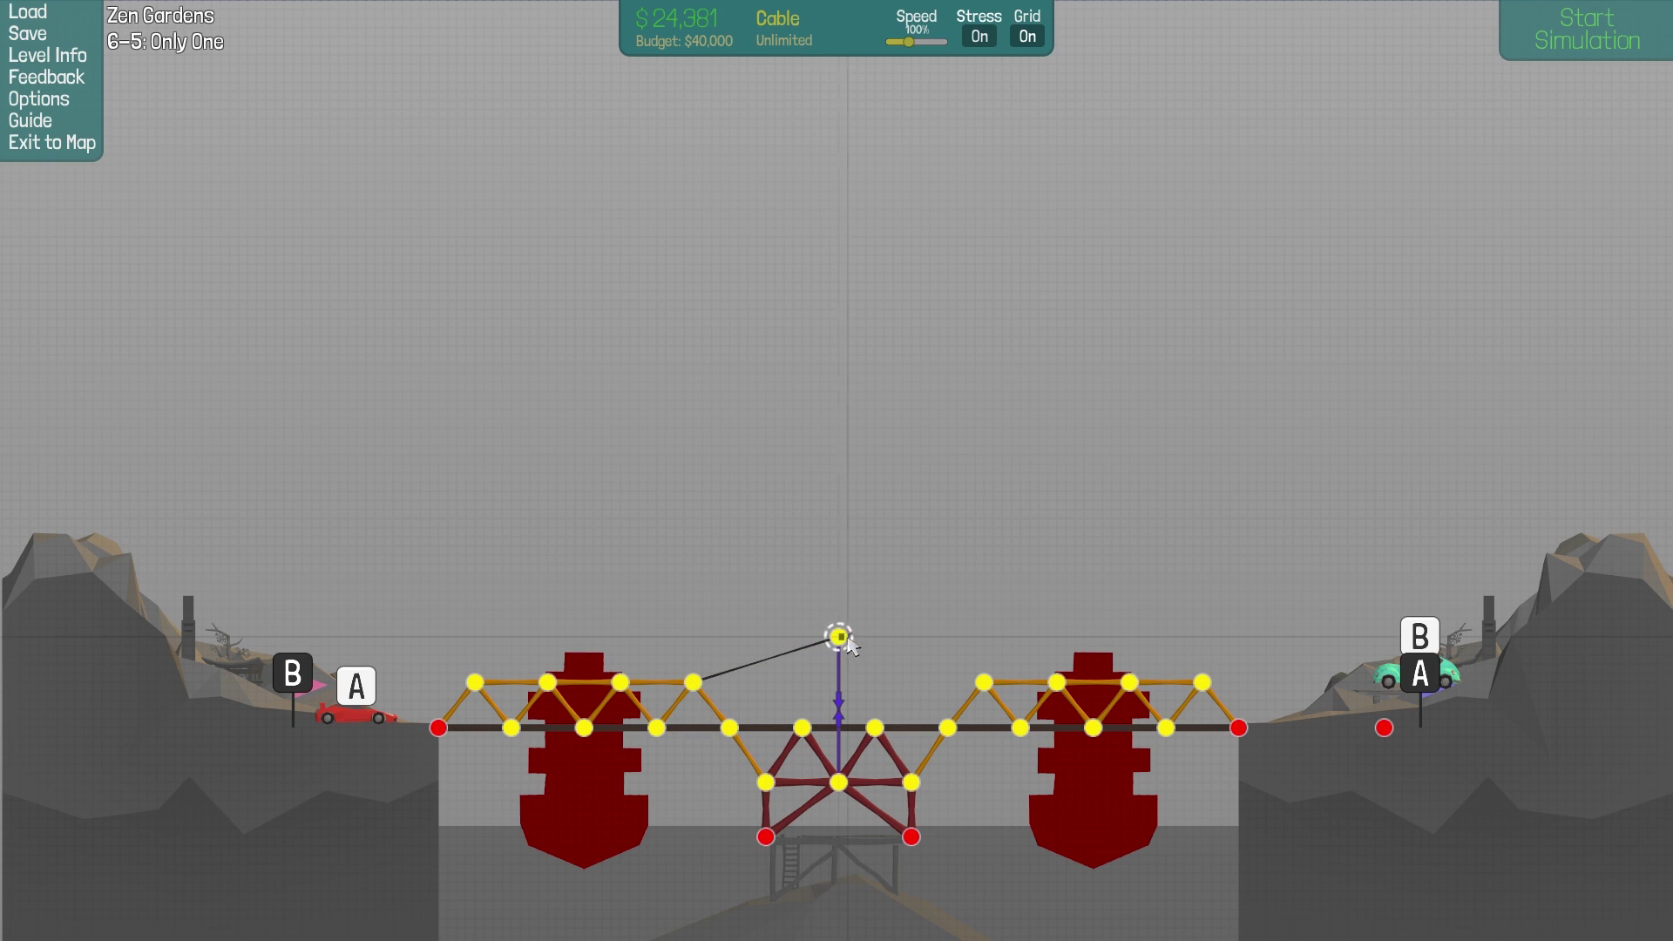
click(978, 683)
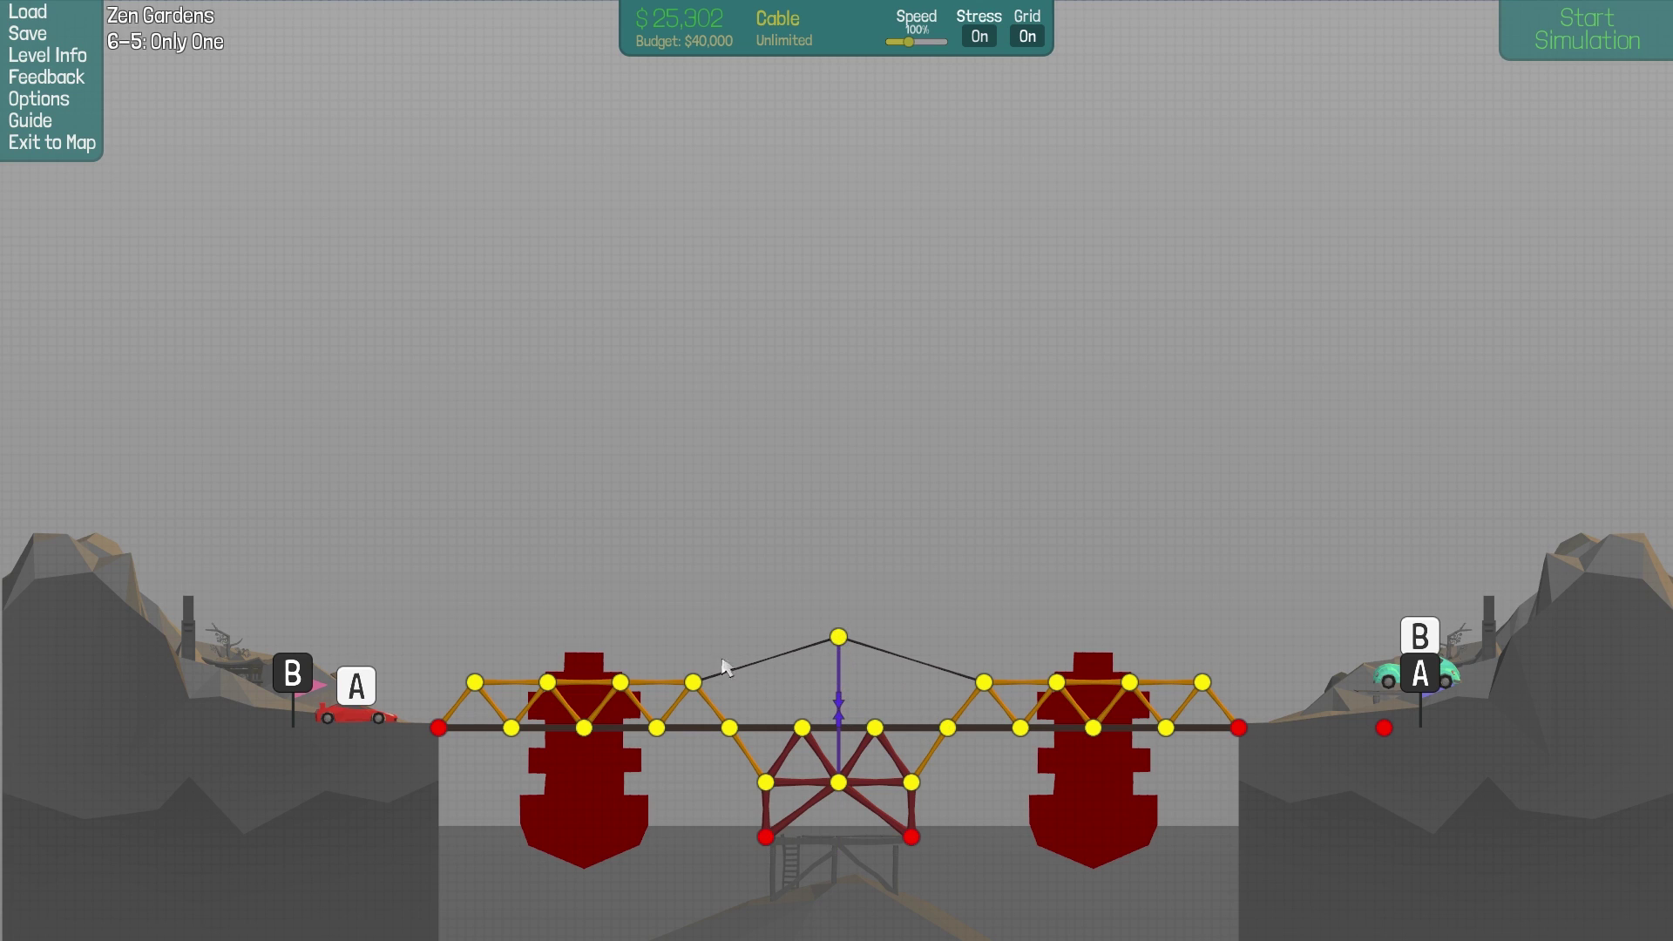
right_click(636, 605)
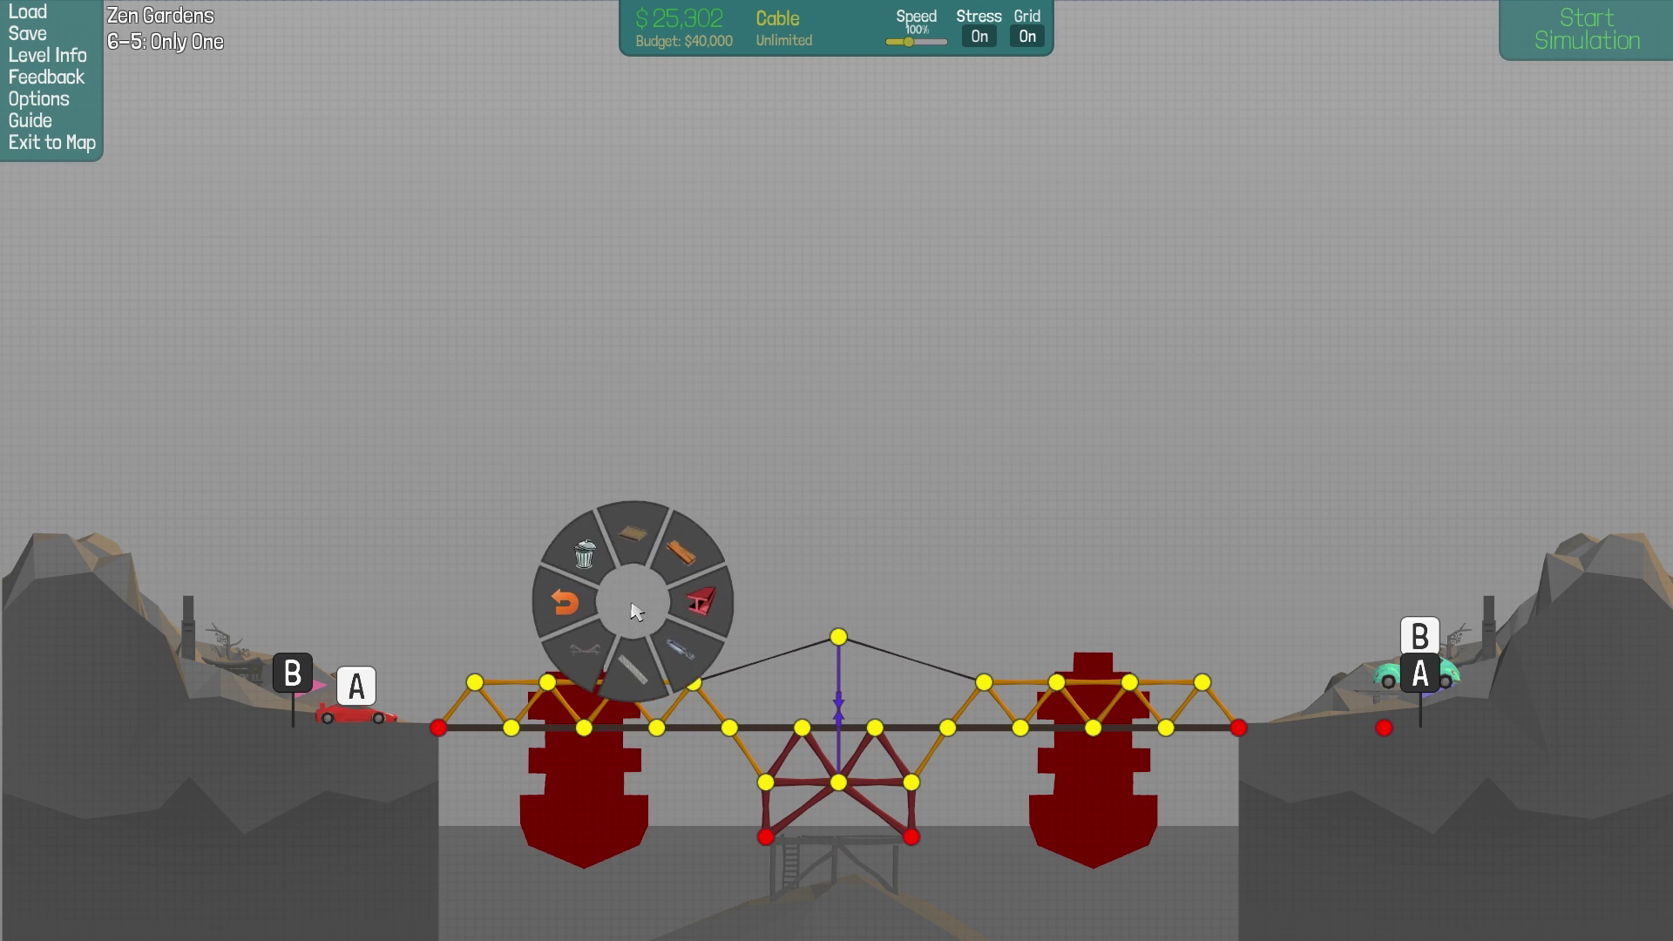
click(988, 481)
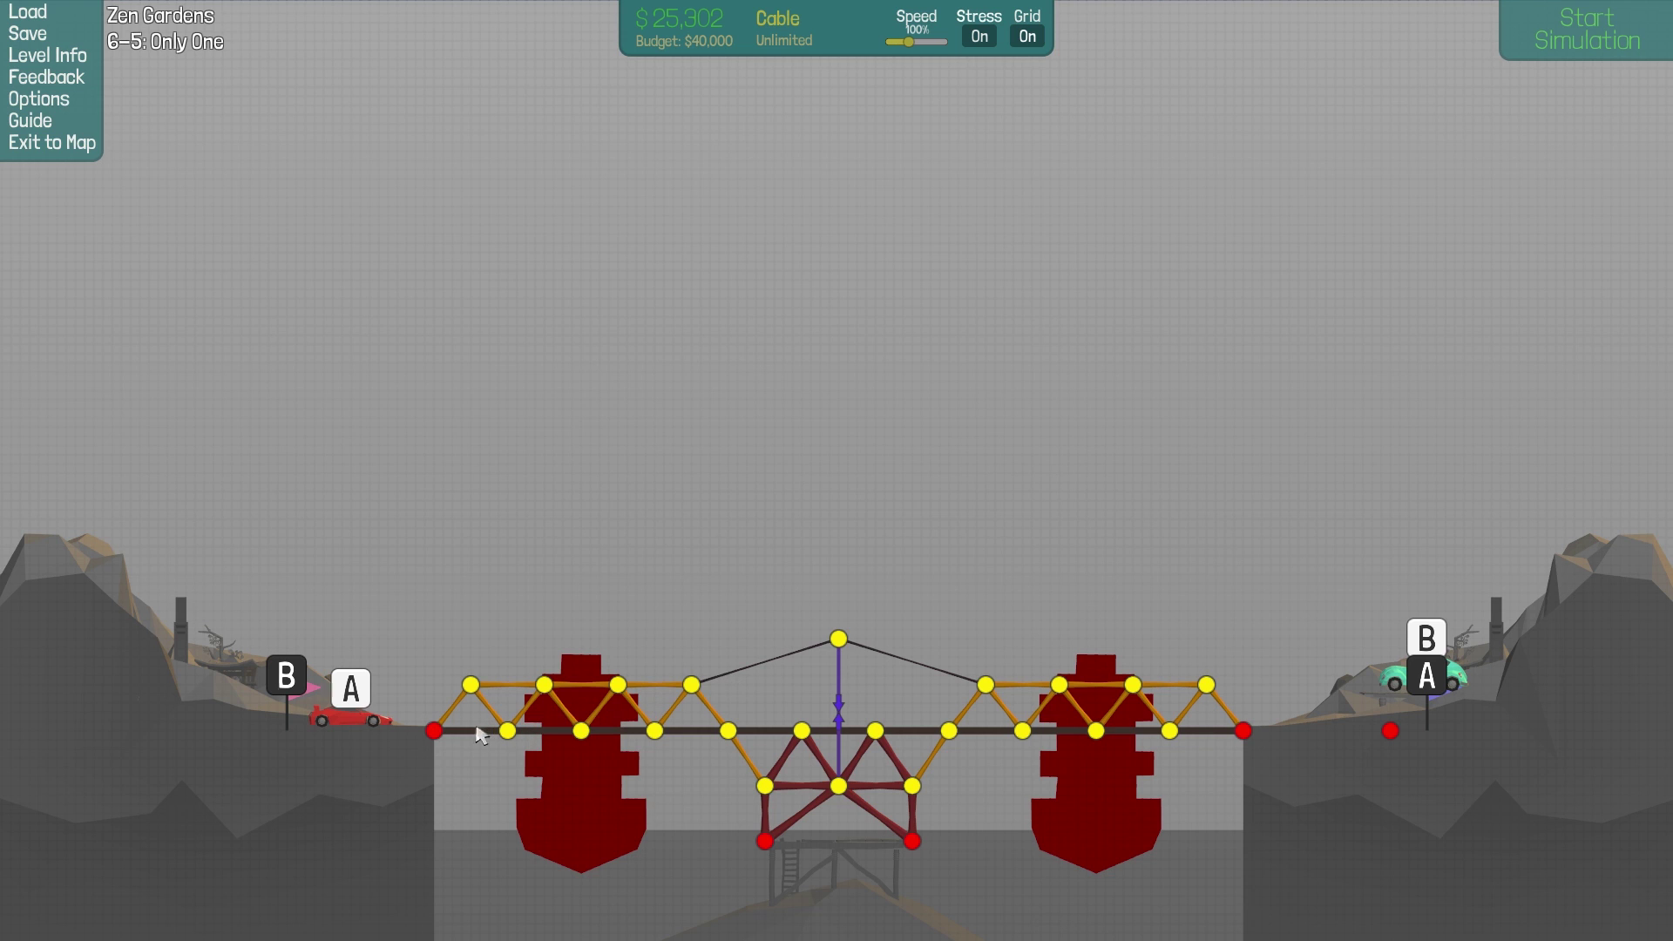
Step: Split the left and right deck anchor joints, then pan over the right half
click(436, 731)
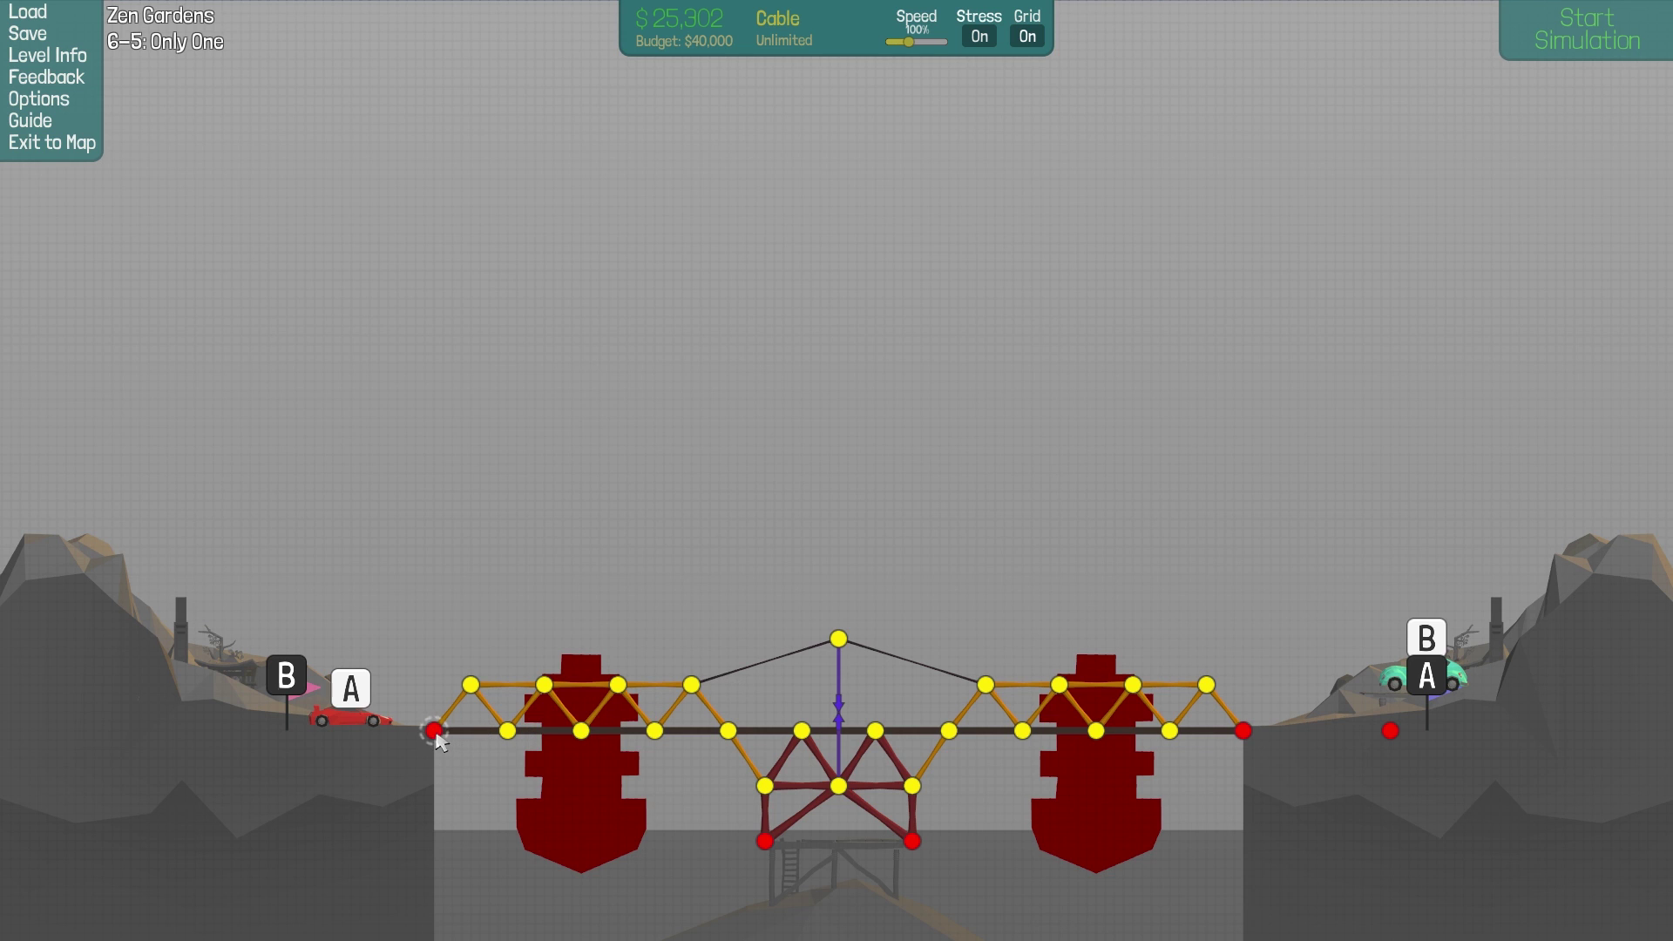
click(1243, 731)
scroll(1247, 792, up, 2)
scroll(1332, 774, up, 1)
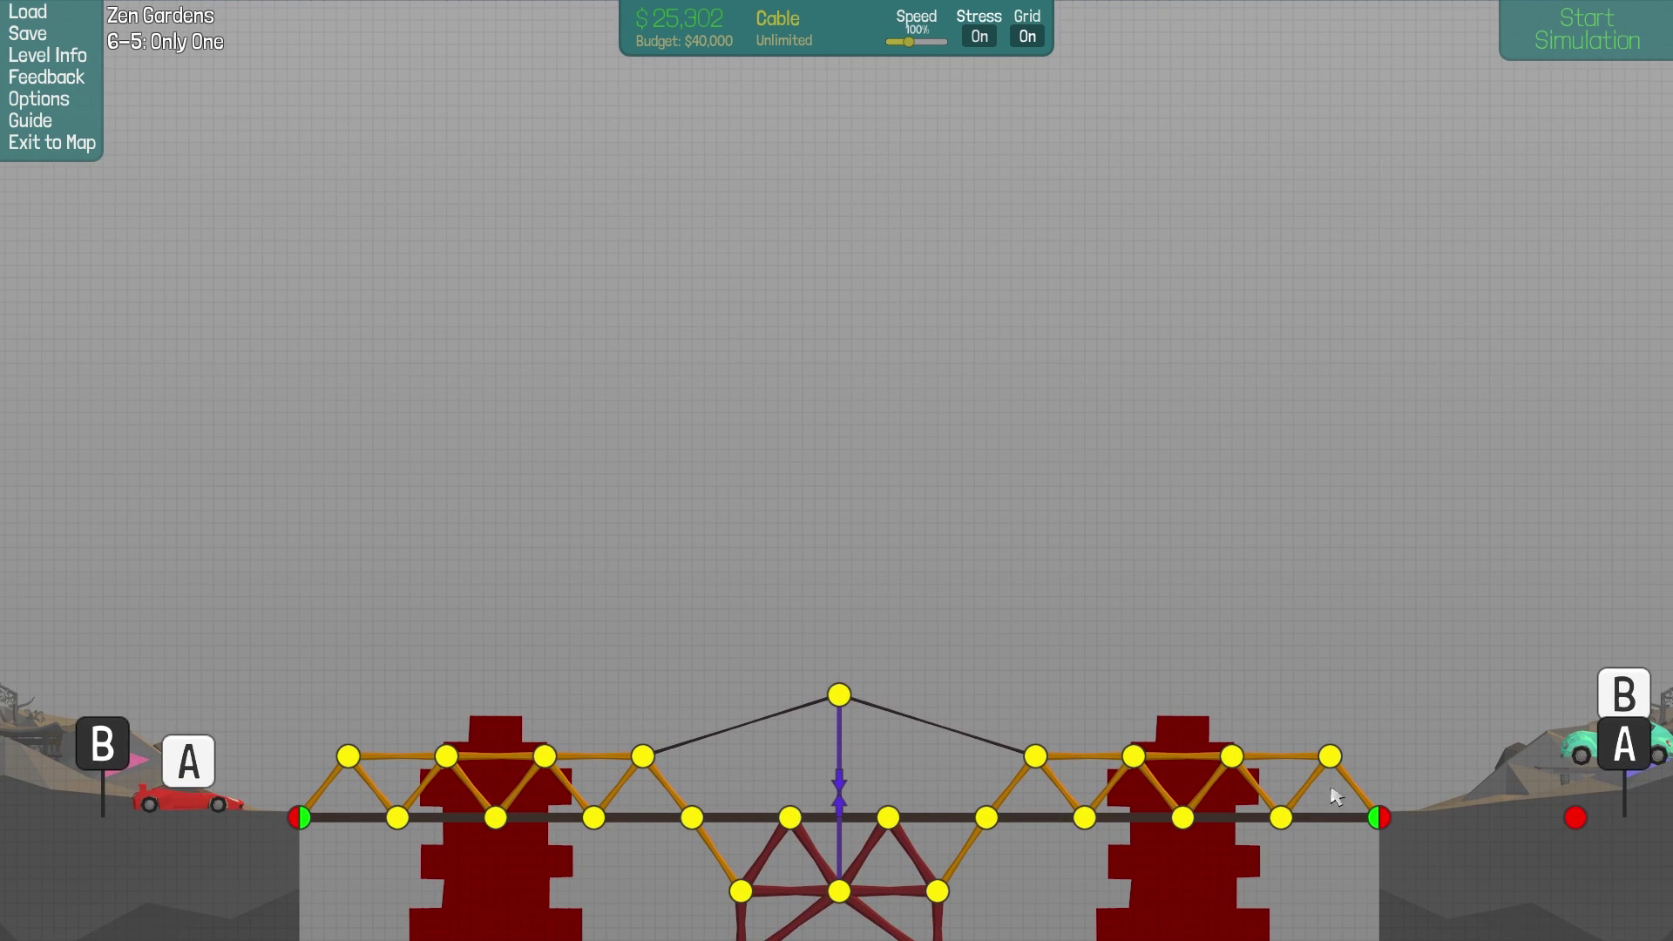
drag(1286, 864, 1190, 736)
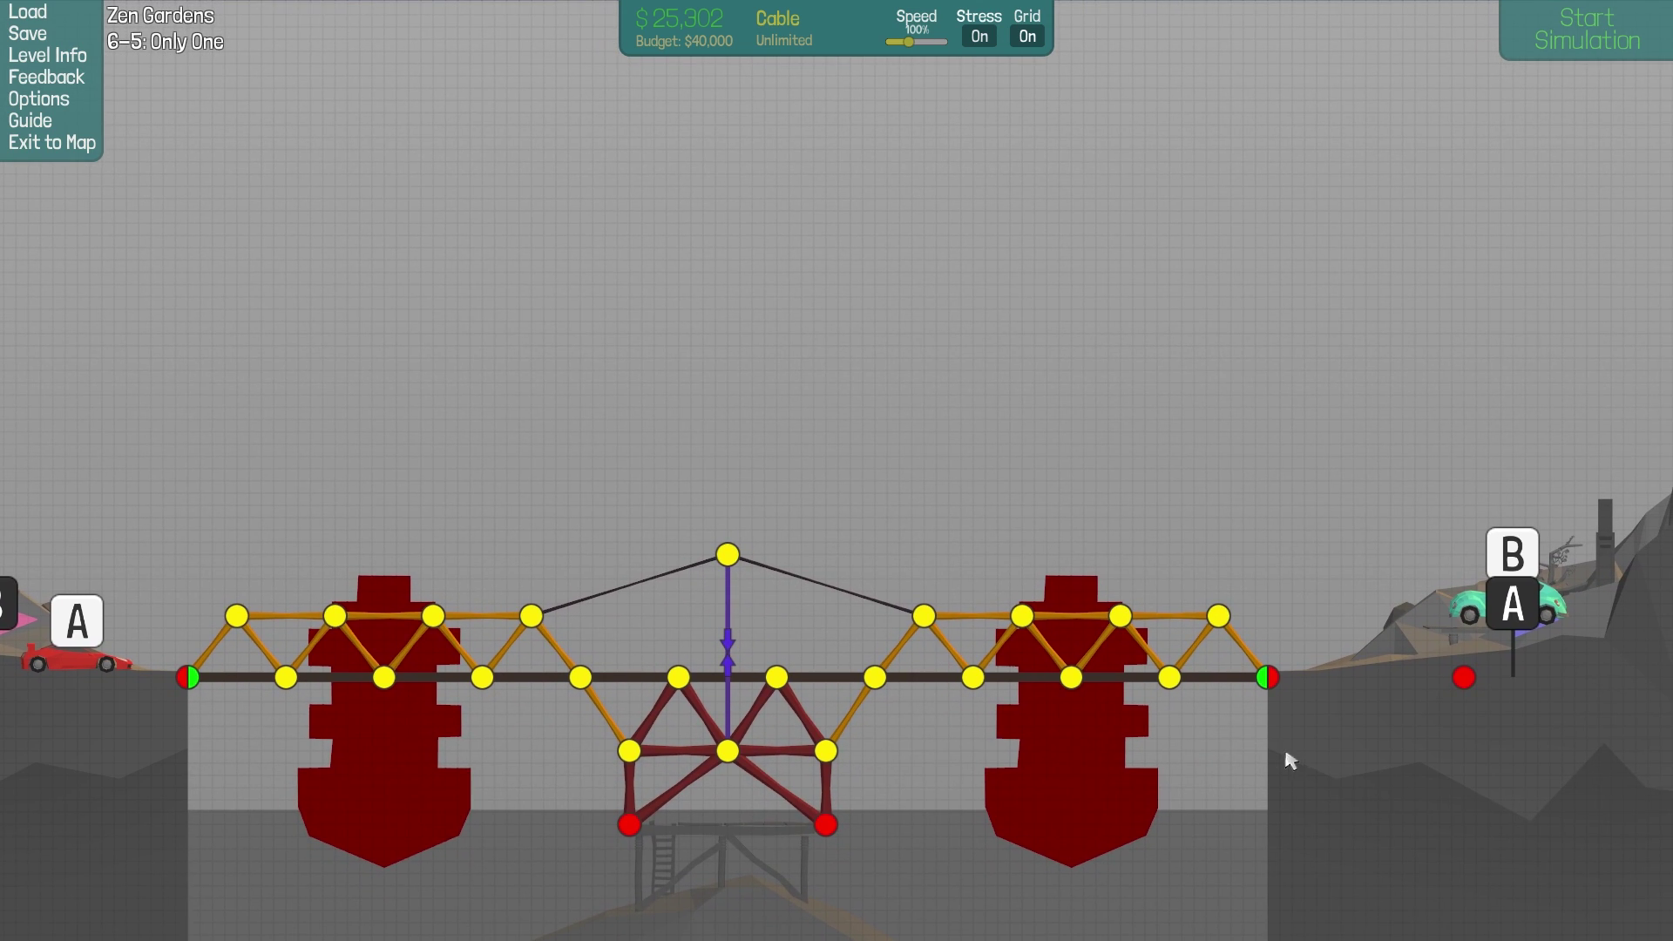
scroll(1090, 337, up, 3)
scroll(994, 439, down, 1)
scroll(990, 501, down, 1)
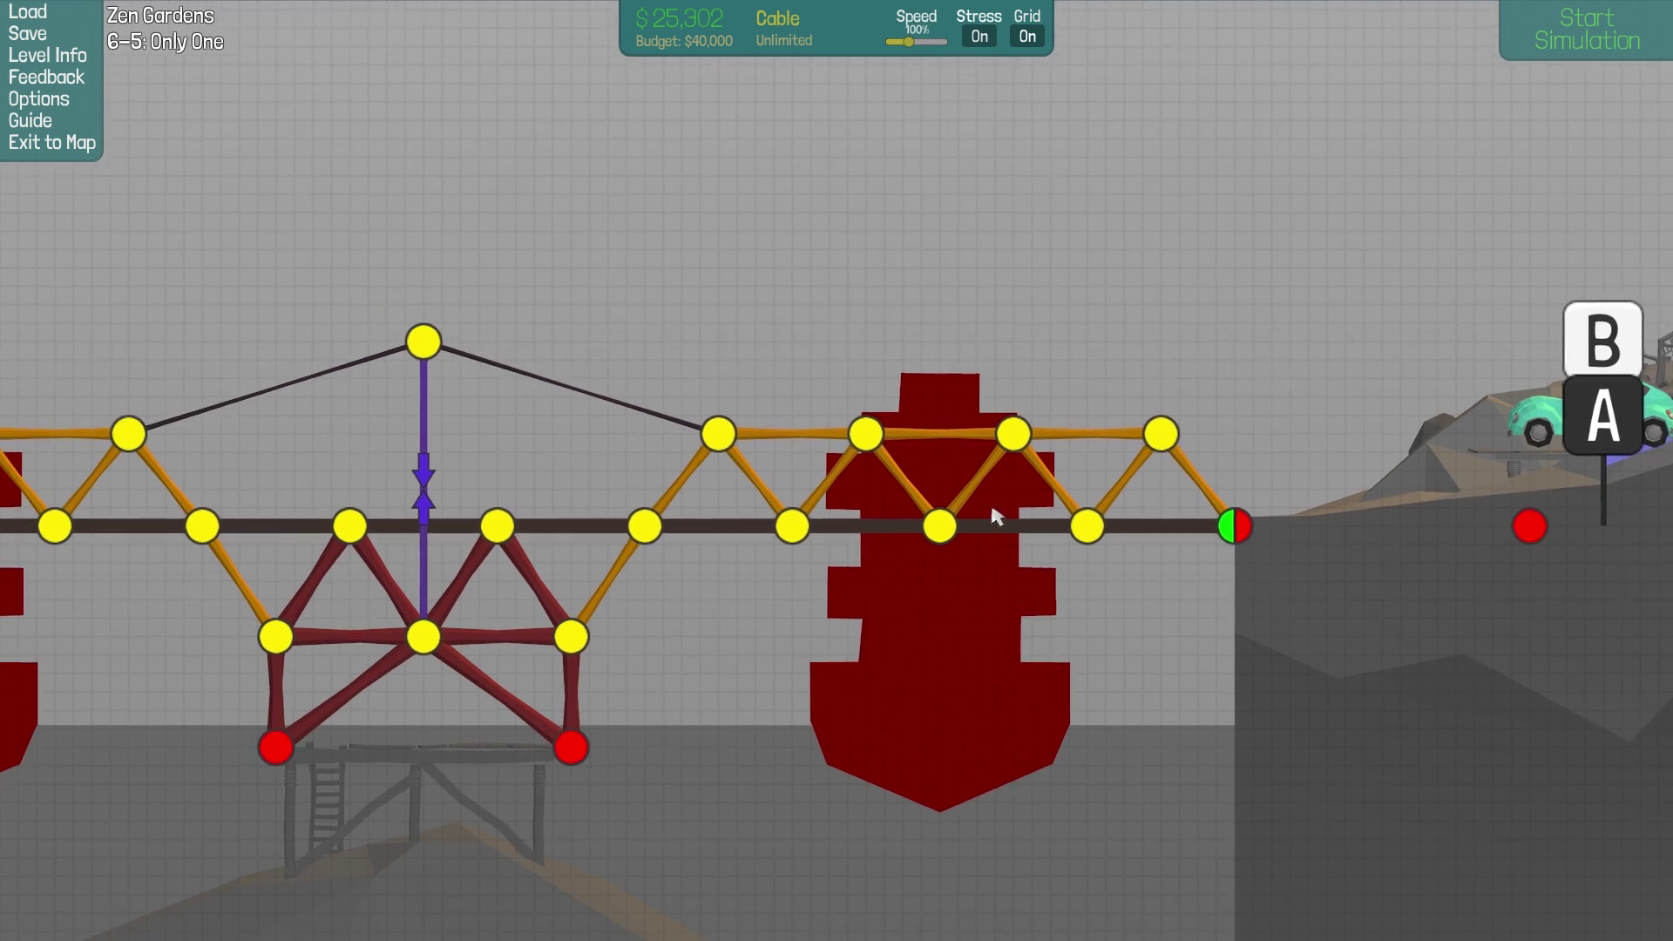
scroll(937, 546, down, 1)
scroll(939, 550, down, 1)
scroll(938, 563, down, 1)
scroll(847, 703, down, 1)
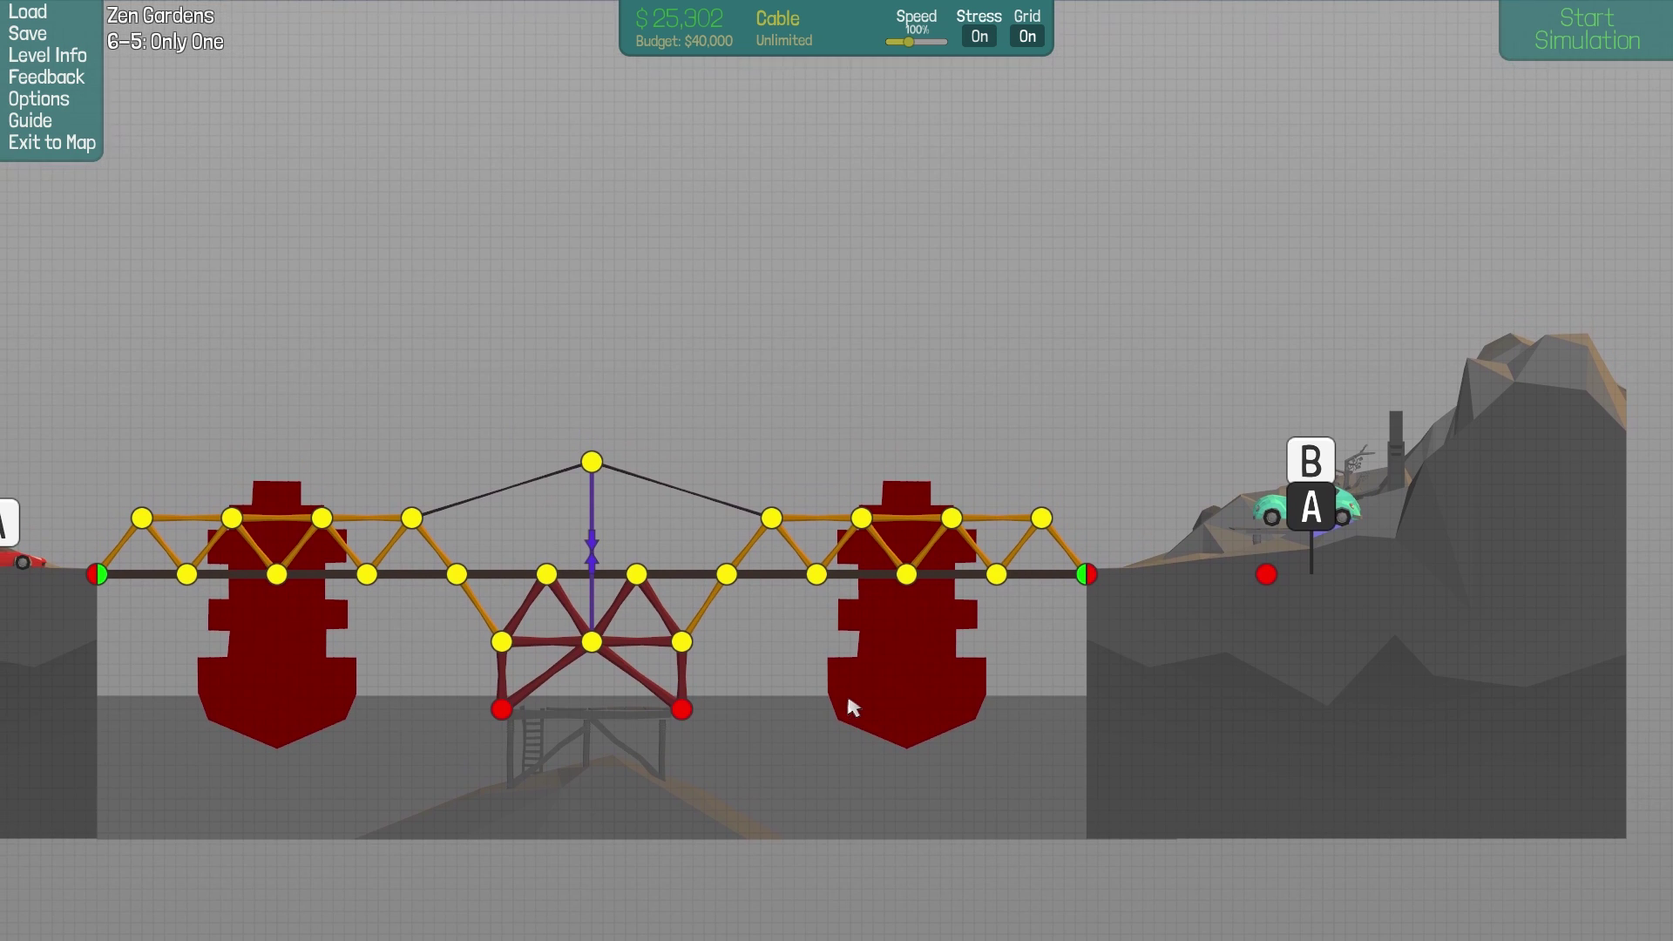
scroll(848, 676, down, 1)
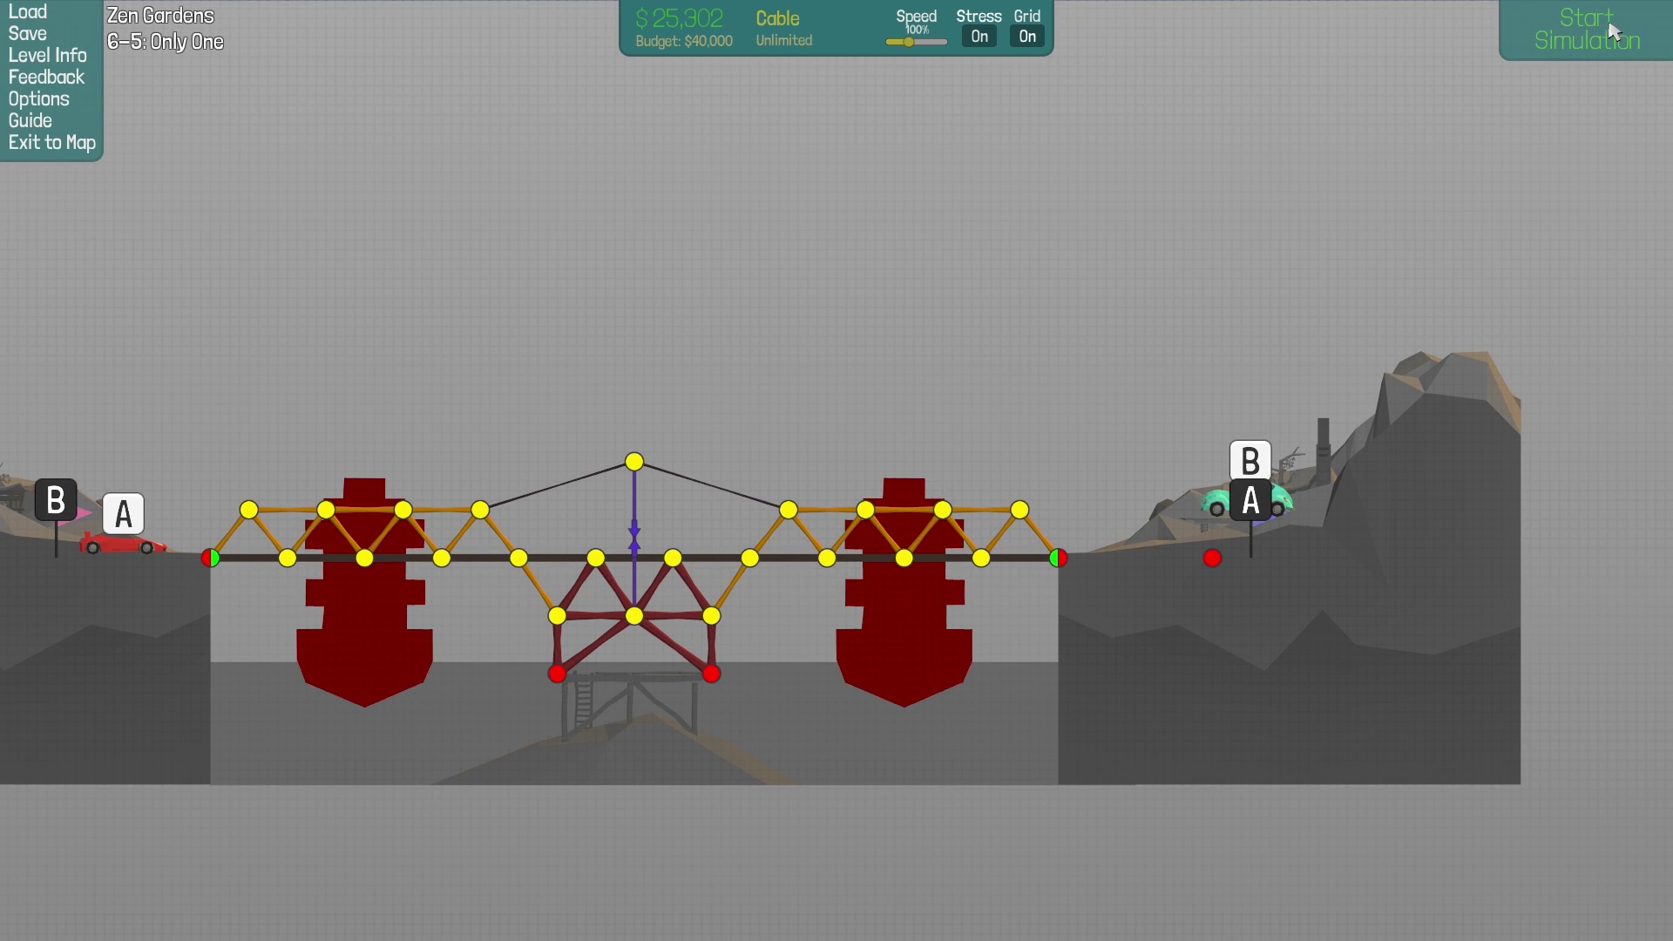
Step: Test the bridge, then try removing top chord members near the left tower and restore them
click(1613, 31)
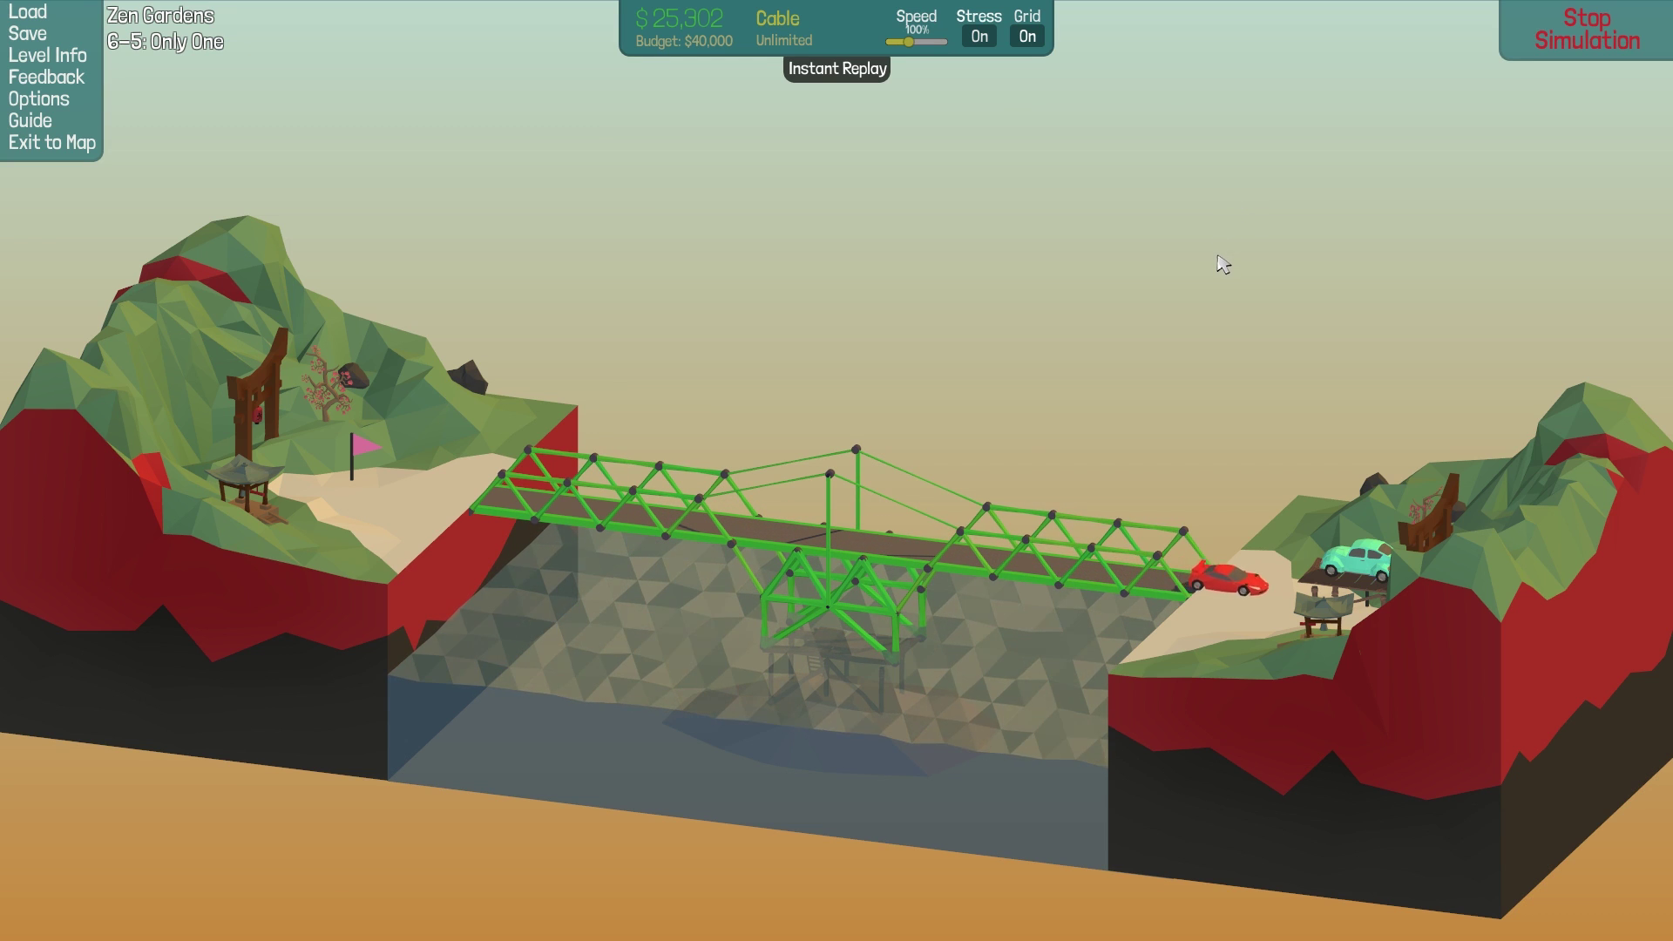
click(1564, 30)
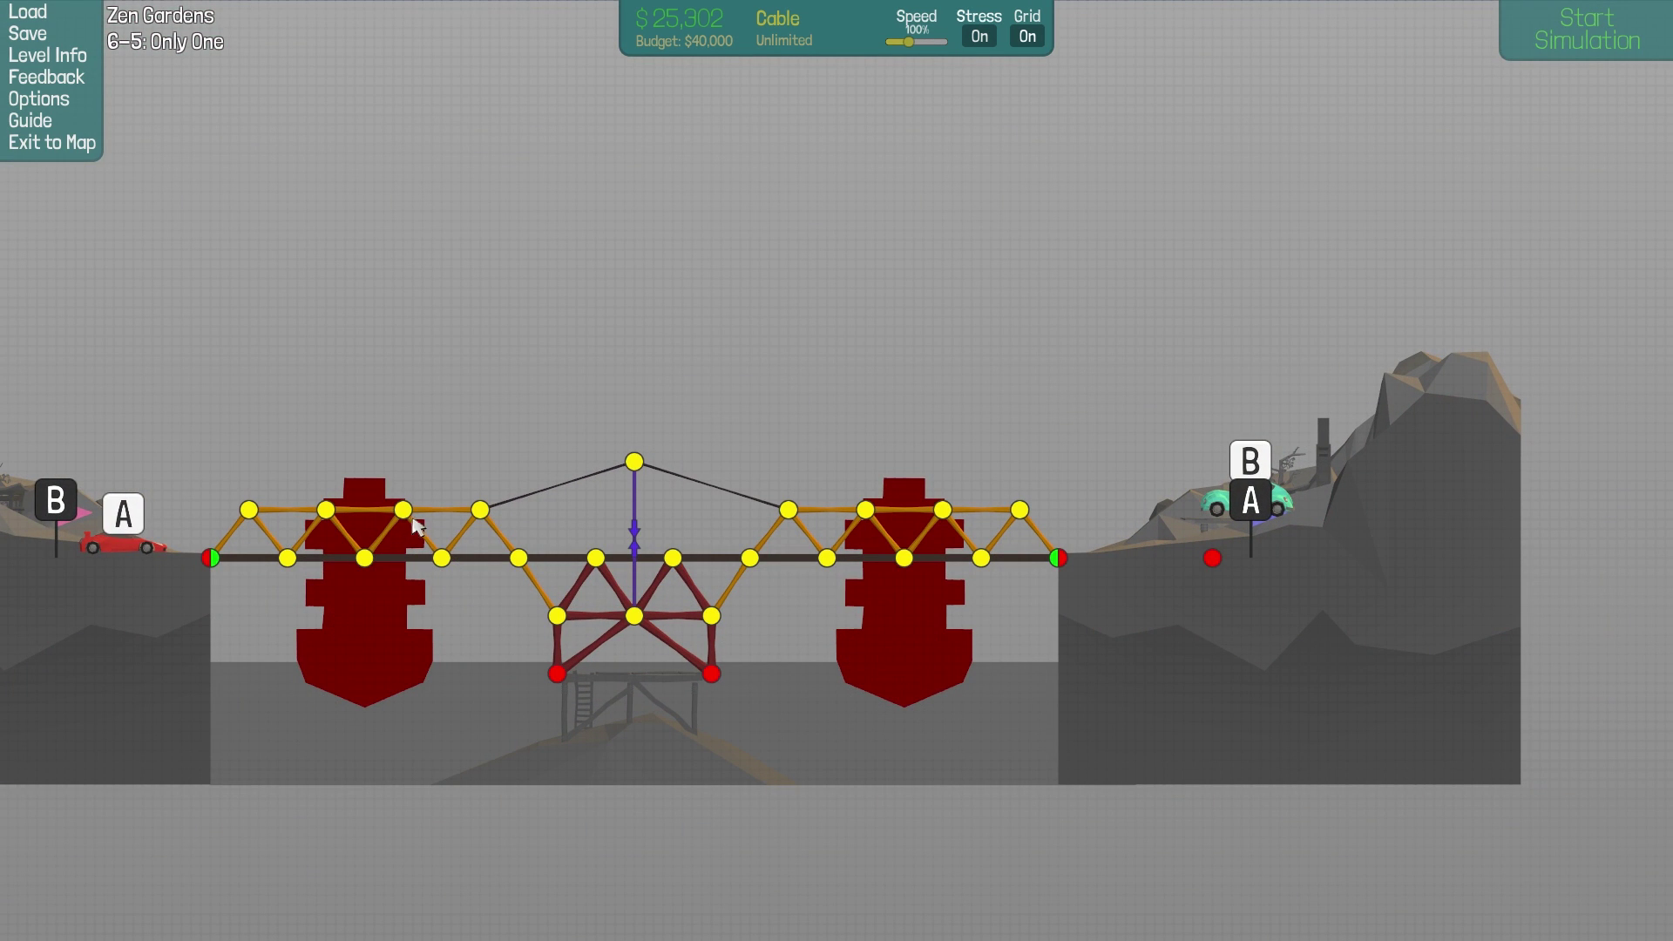
drag(458, 529, 559, 555)
click(731, 162)
drag(445, 491, 480, 529)
key(ctrl+z)
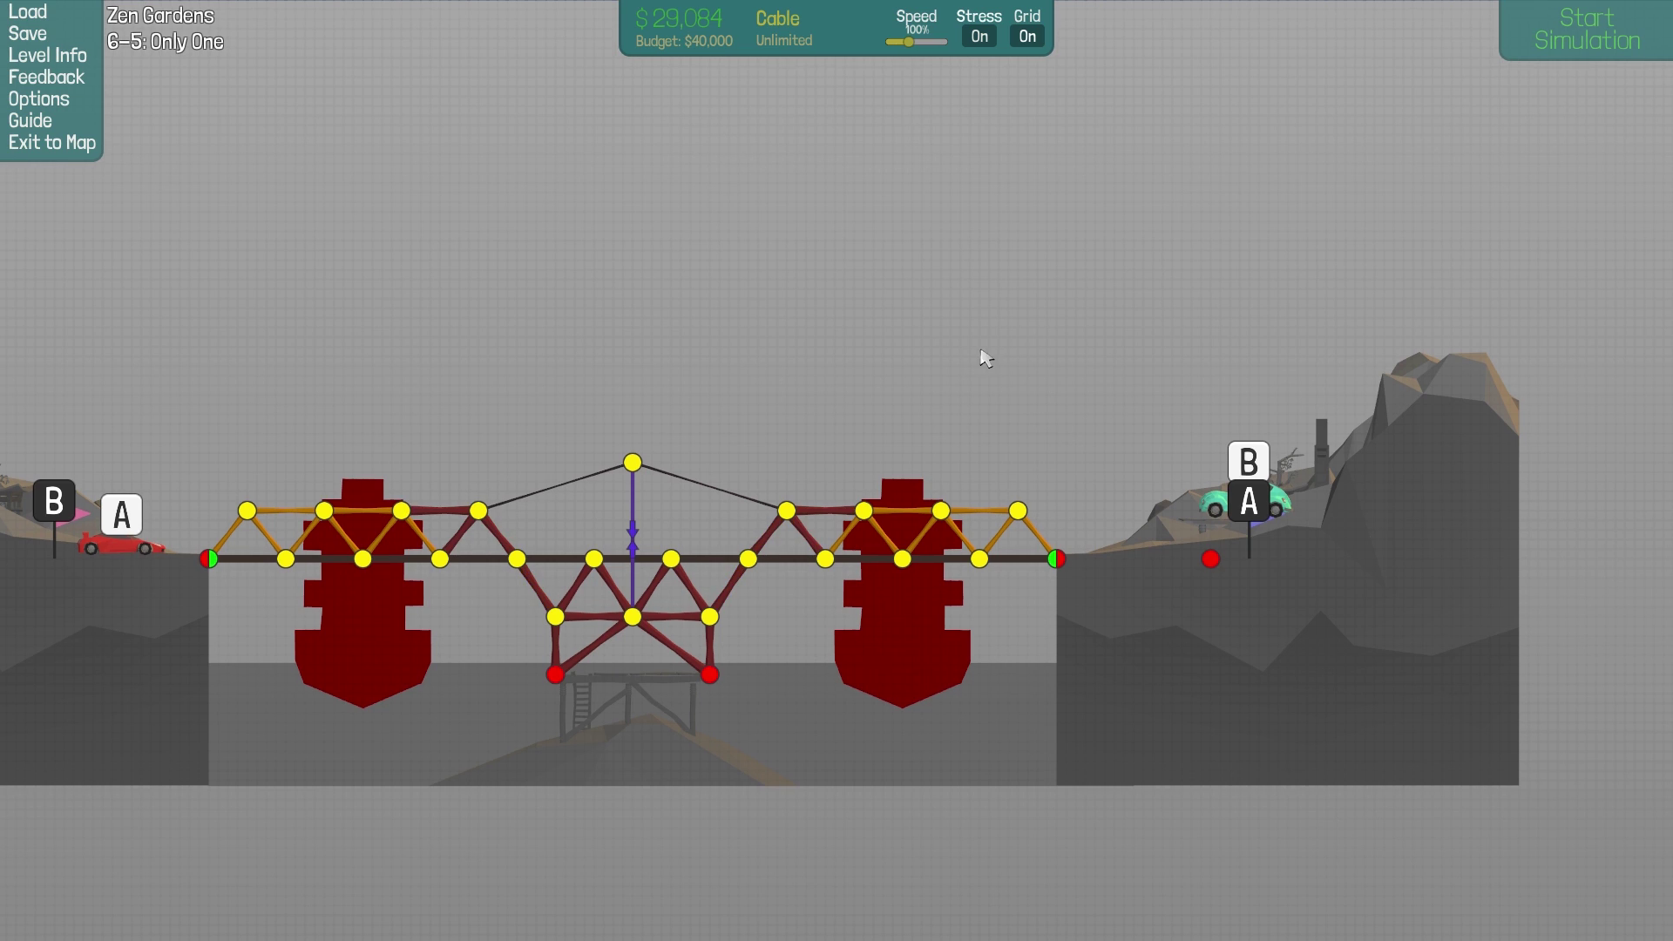
Step: Add cables from the deck joints to the top node and start the simulation
right_click(575, 465)
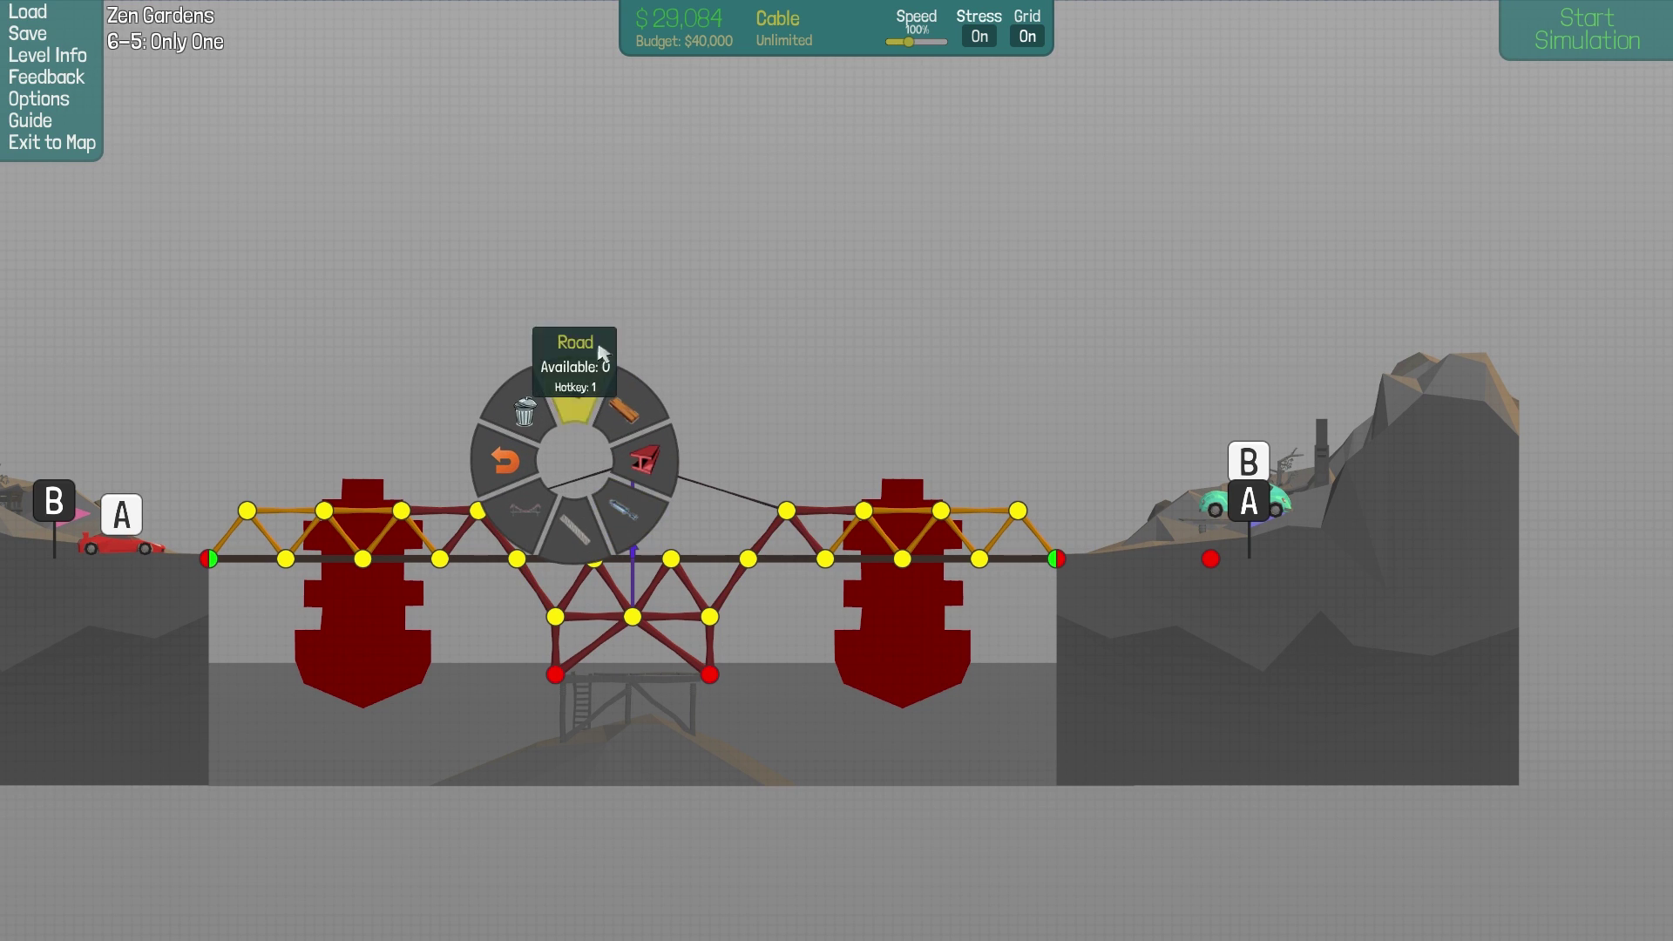
click(773, 324)
right_click(769, 329)
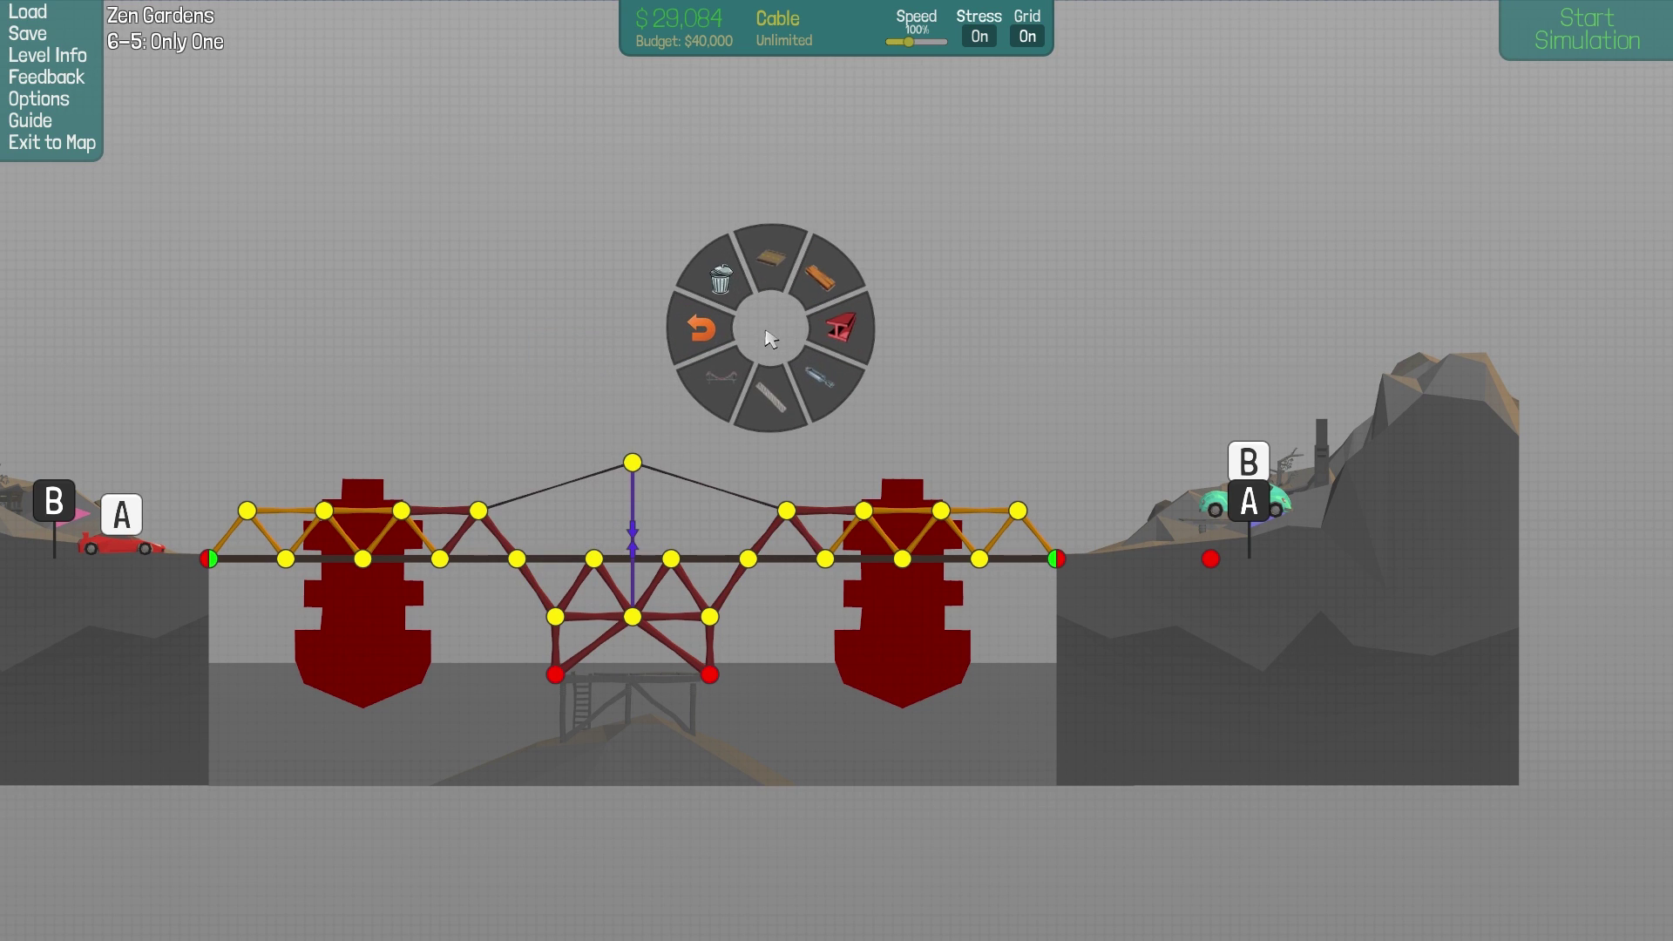
click(787, 398)
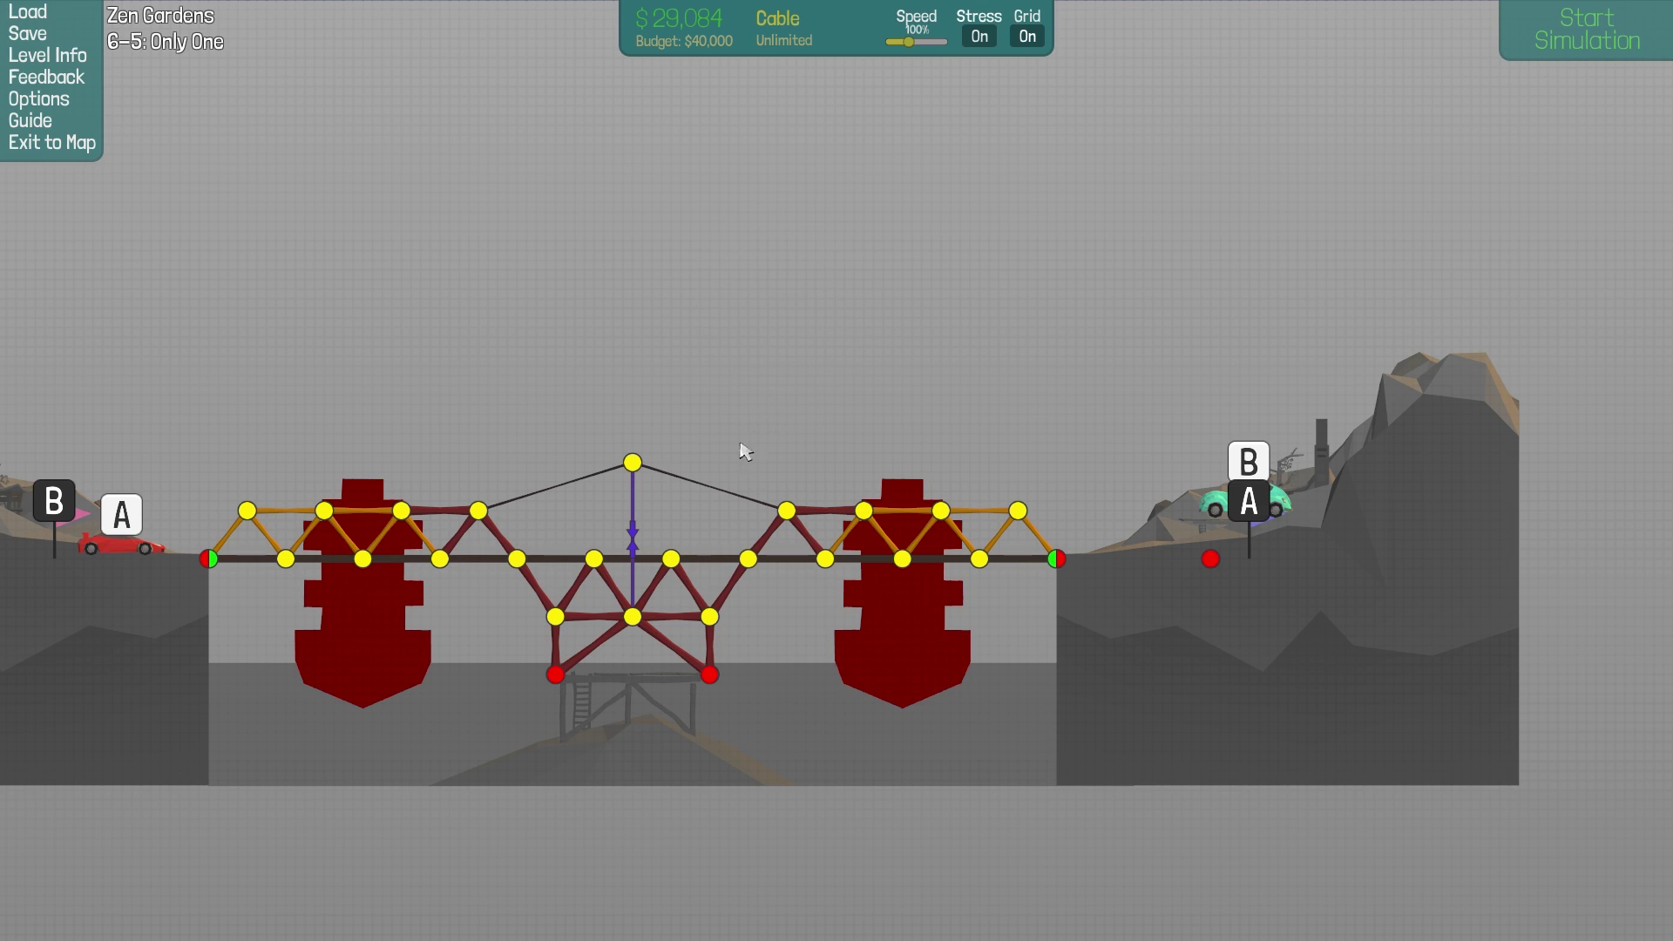
click(516, 559)
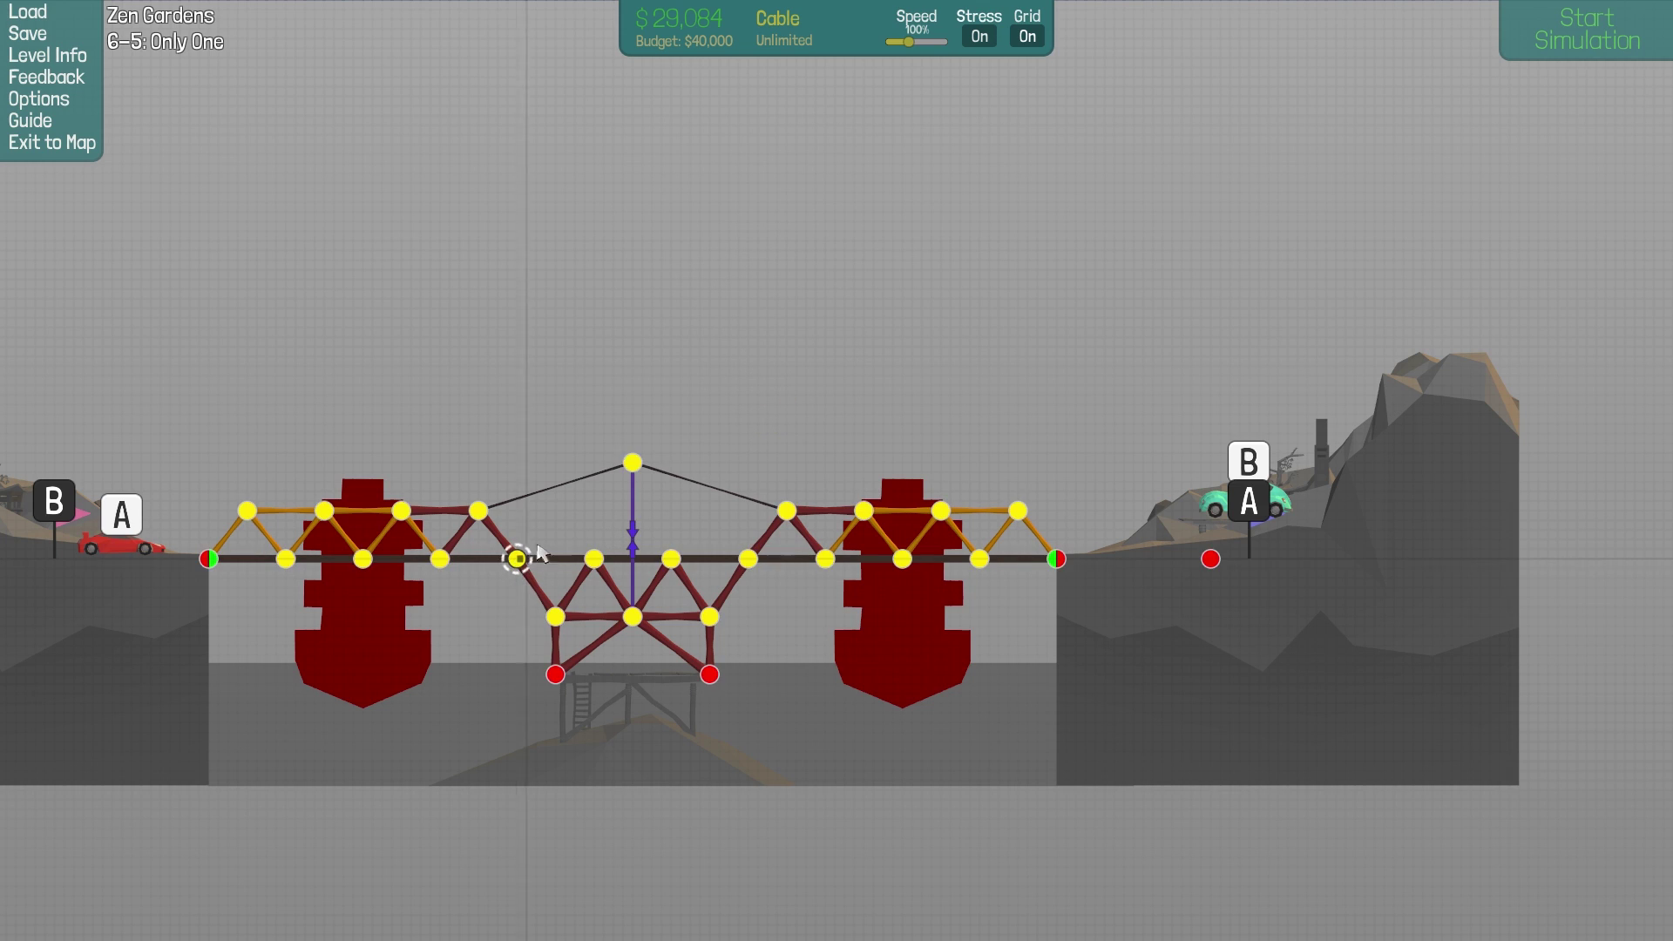
click(630, 461)
click(748, 558)
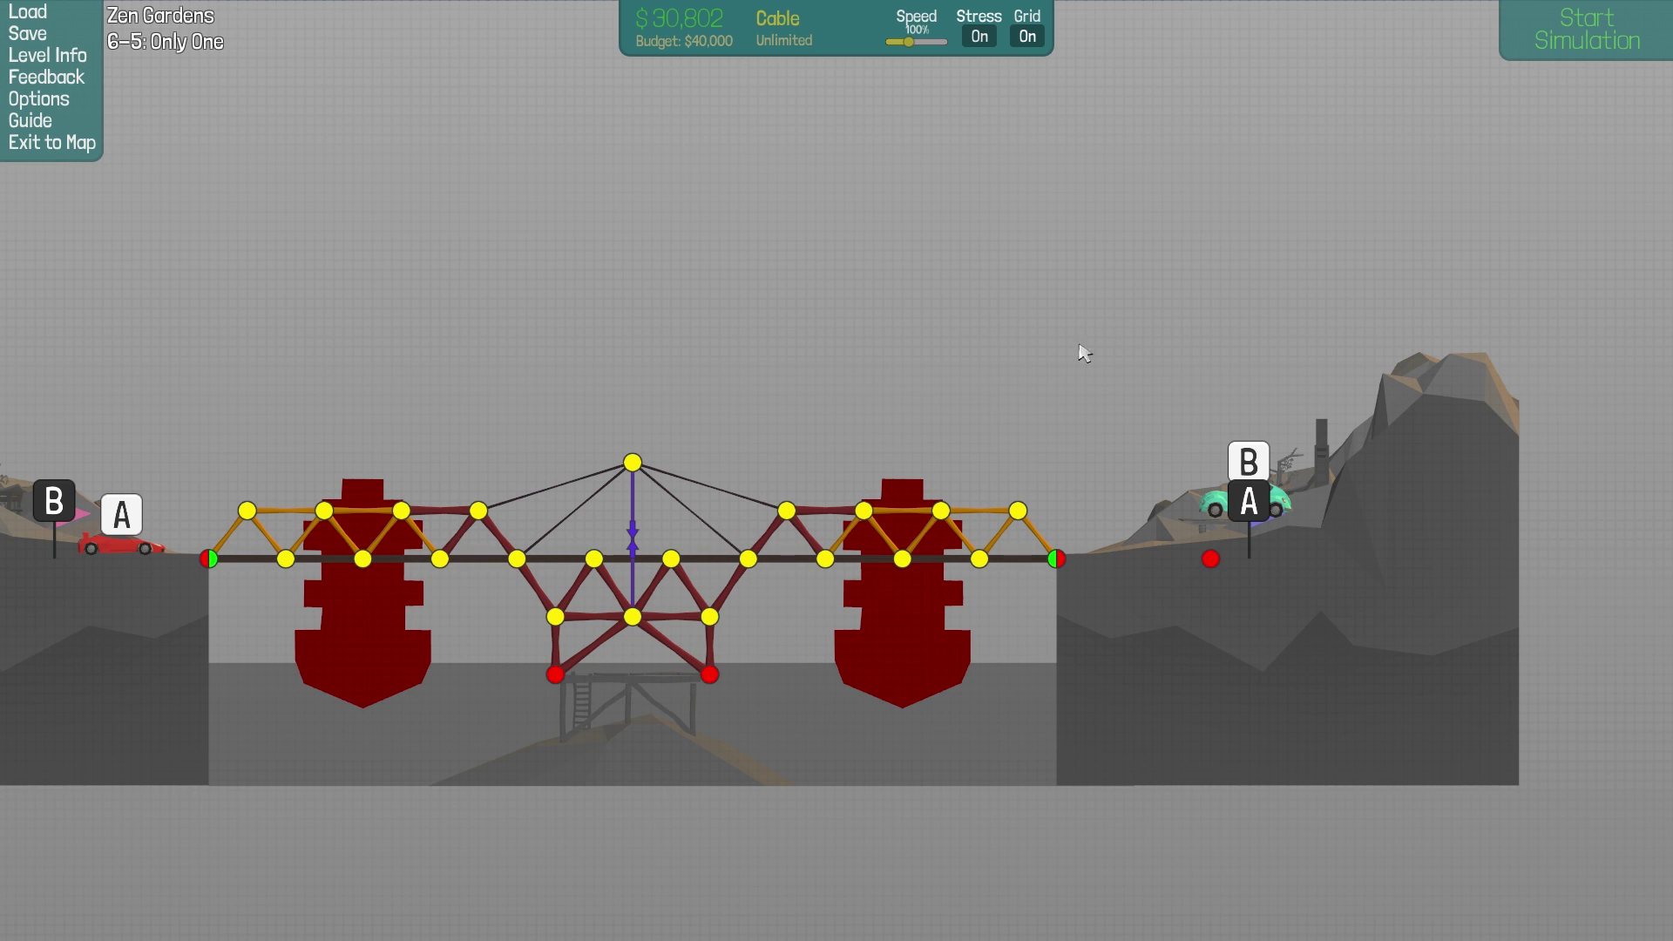
click(1619, 47)
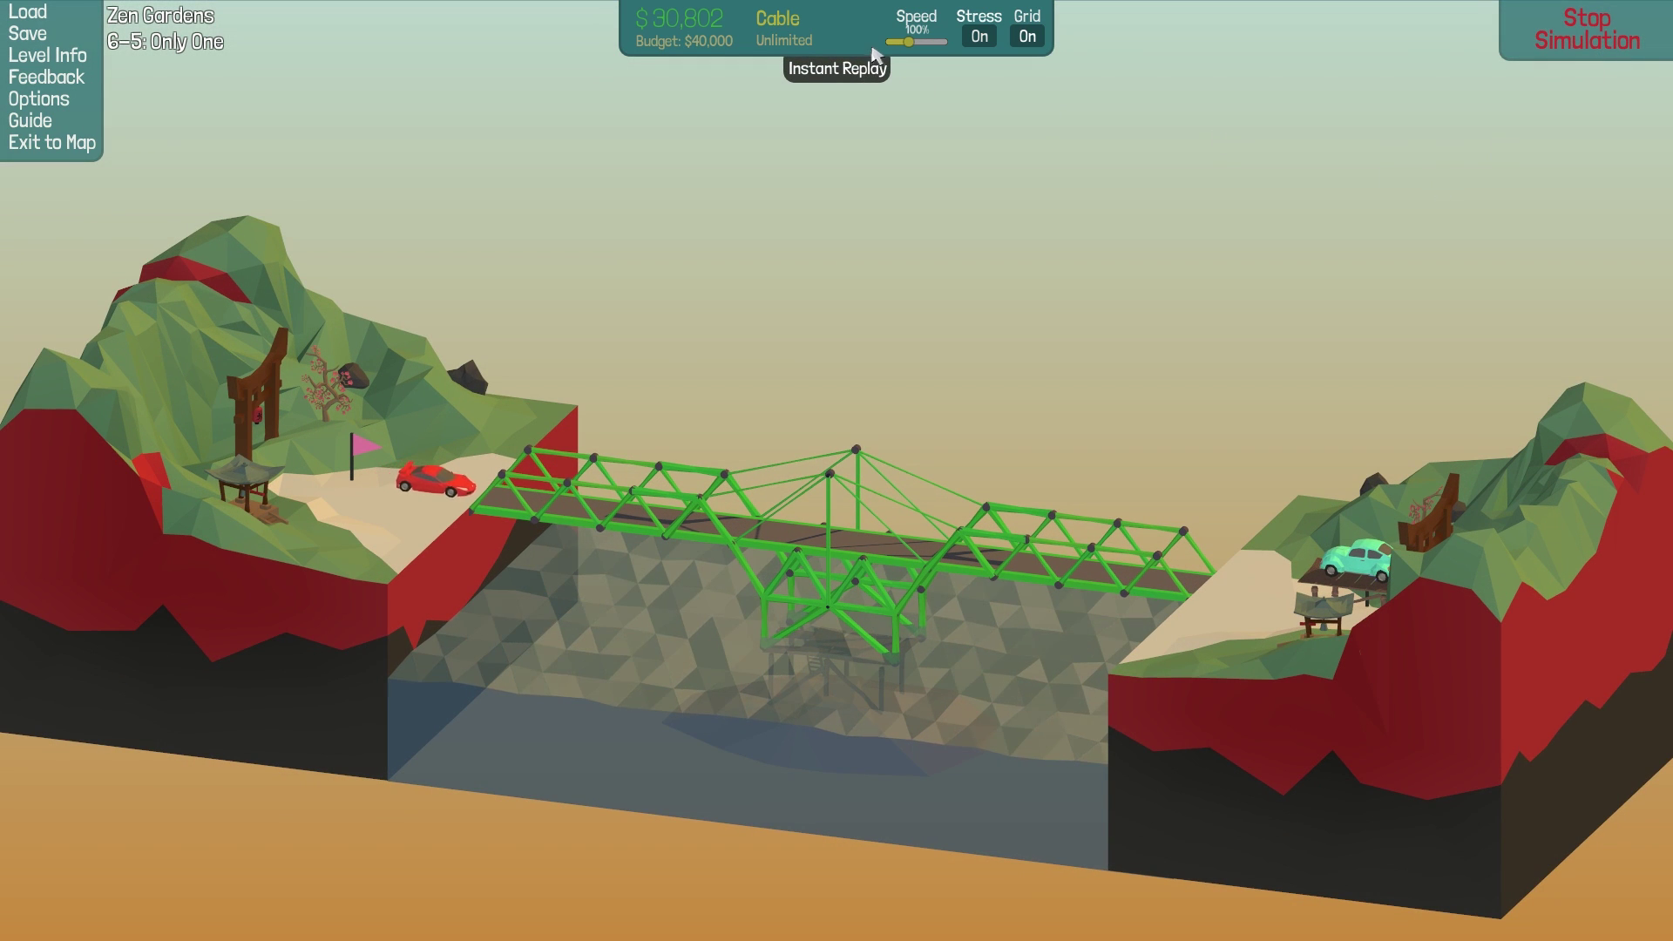
Step: Test at 300% speed, then delete the three top cables, top node and vertical hydraulic
drag(913, 43, 944, 43)
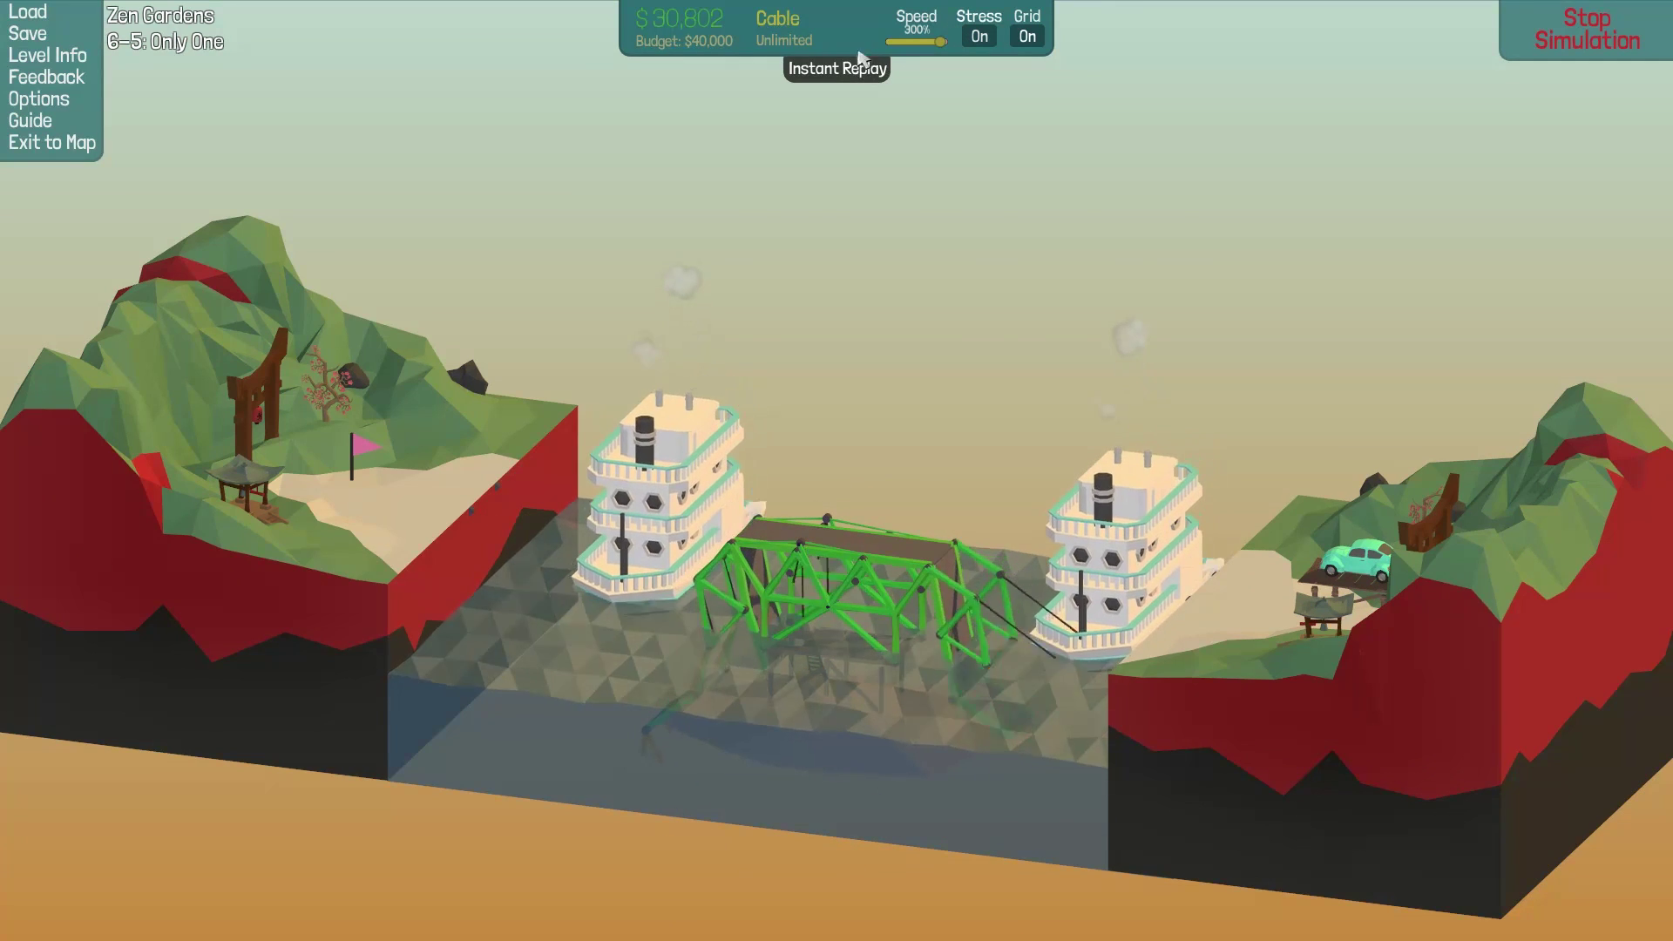
click(1585, 10)
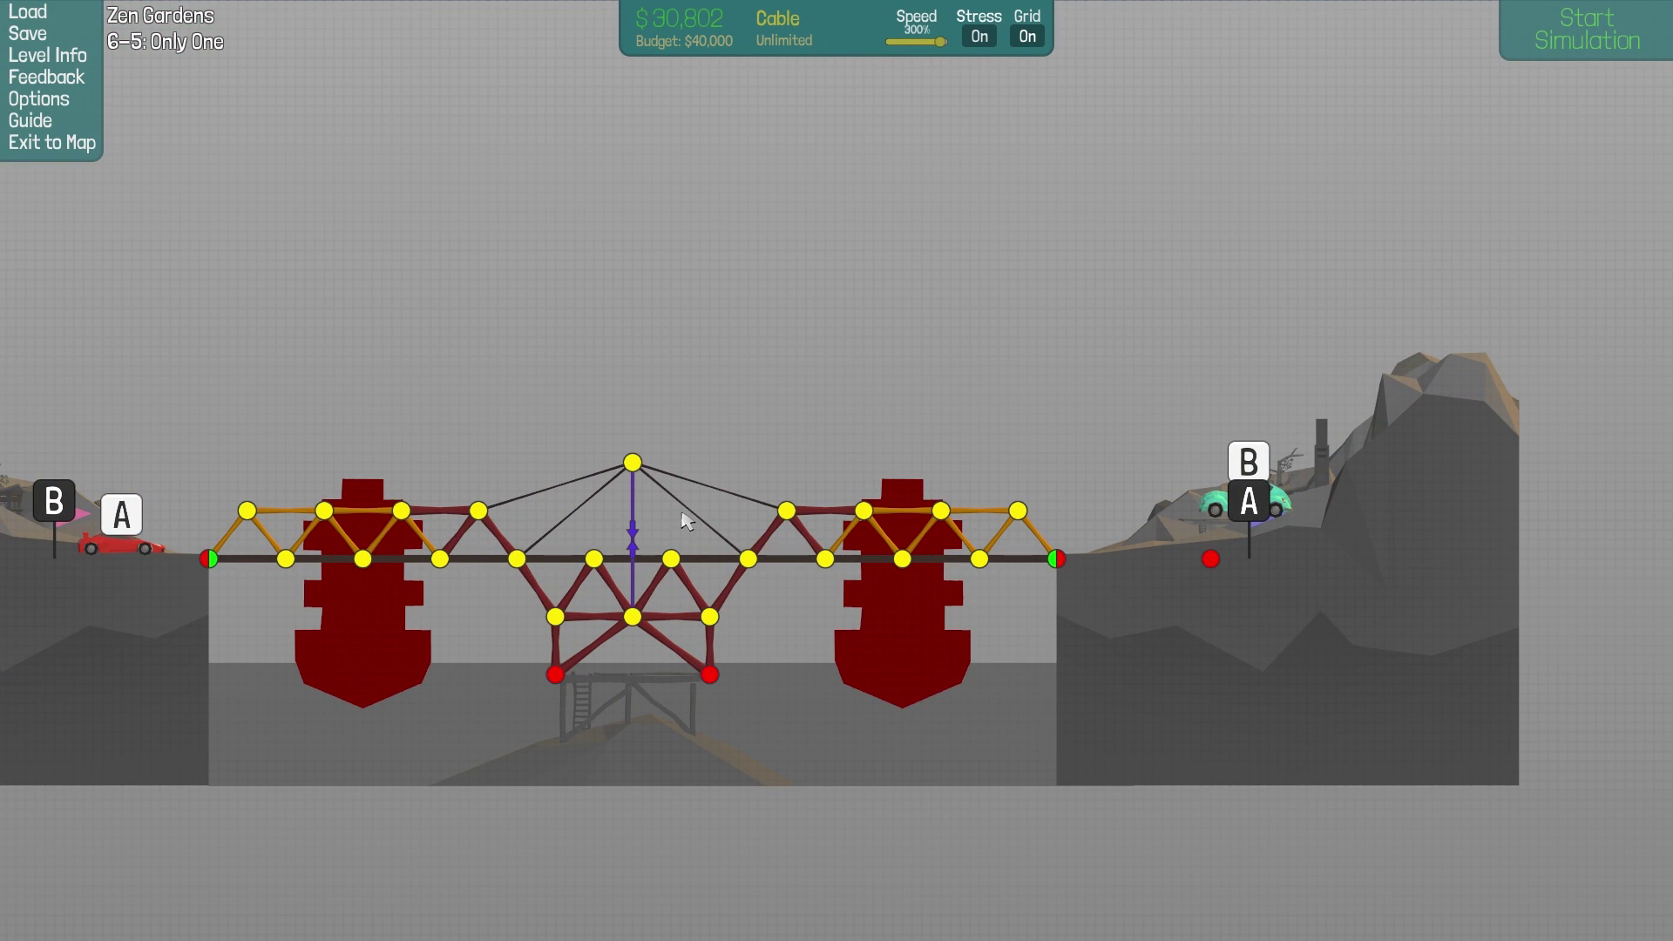
scroll(913, 378, up, 1)
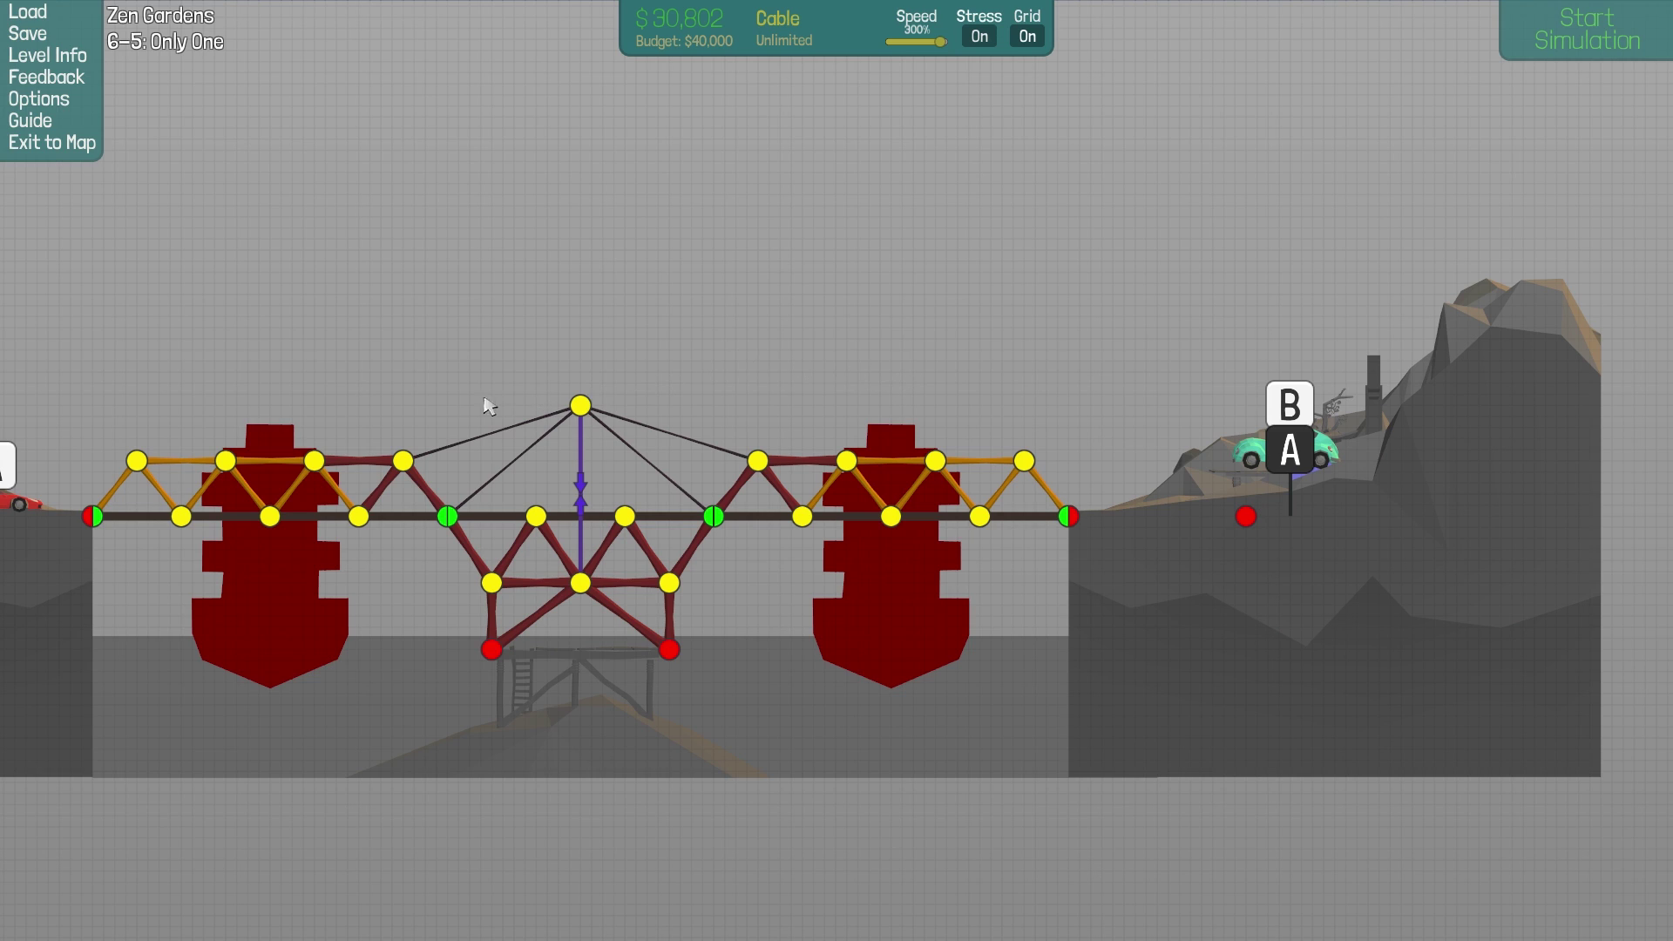
drag(455, 382, 685, 481)
click(761, 160)
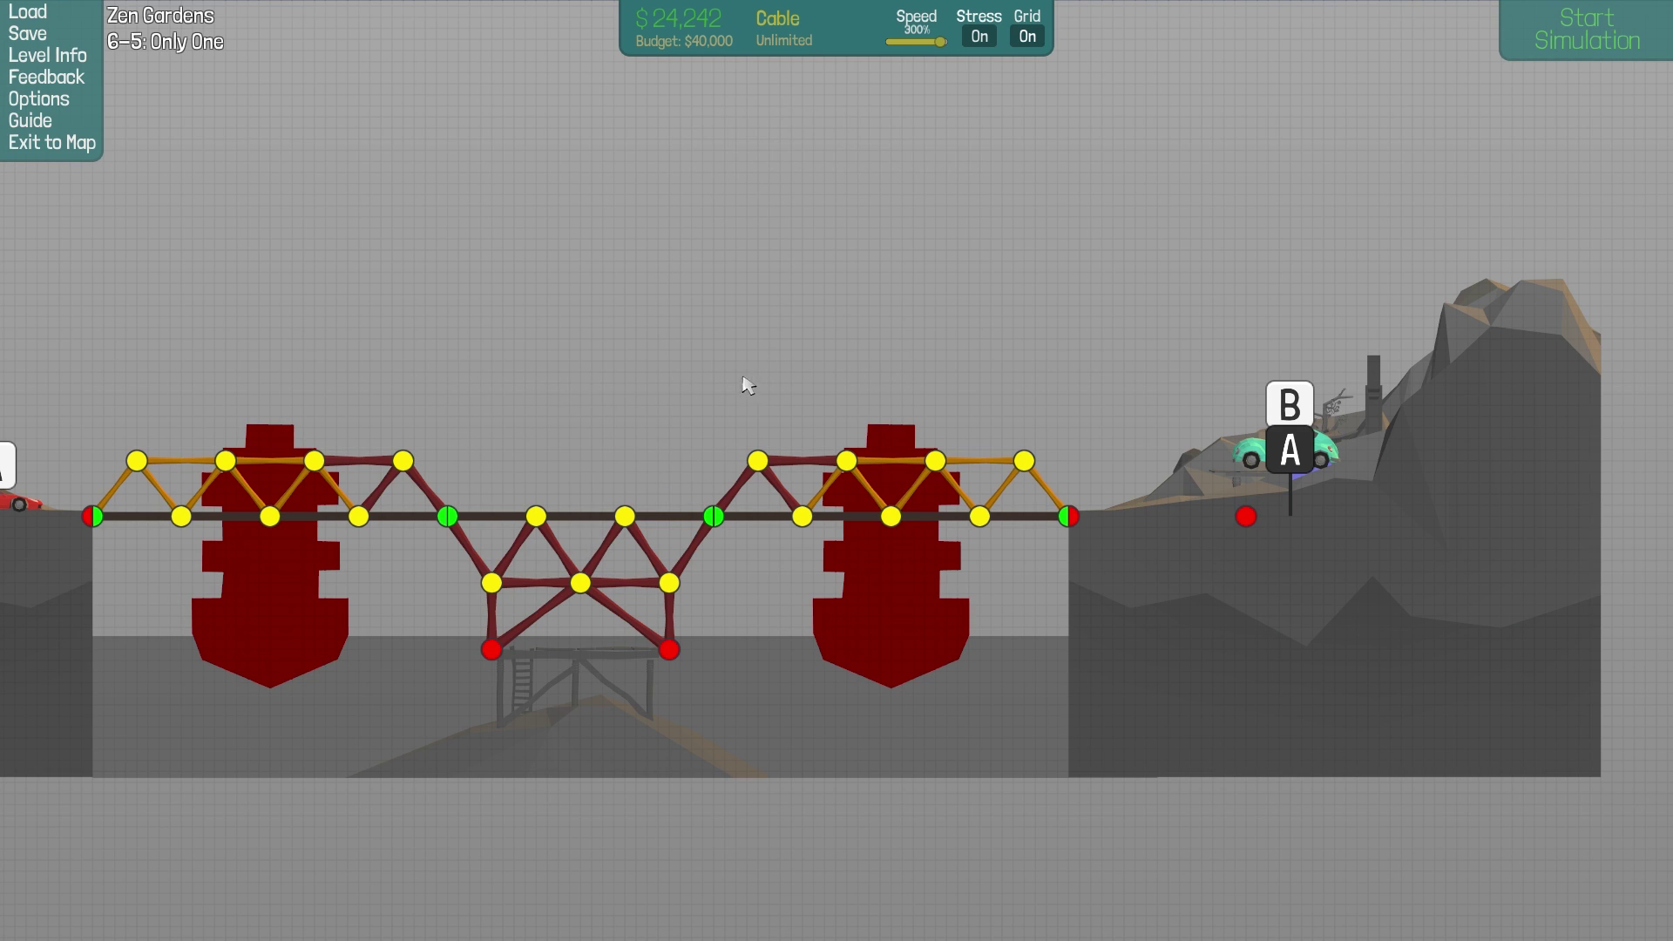
key(Delete)
Step: Cable two new raised joints in place and stretch a horizontal hydraulic between them
key(5)
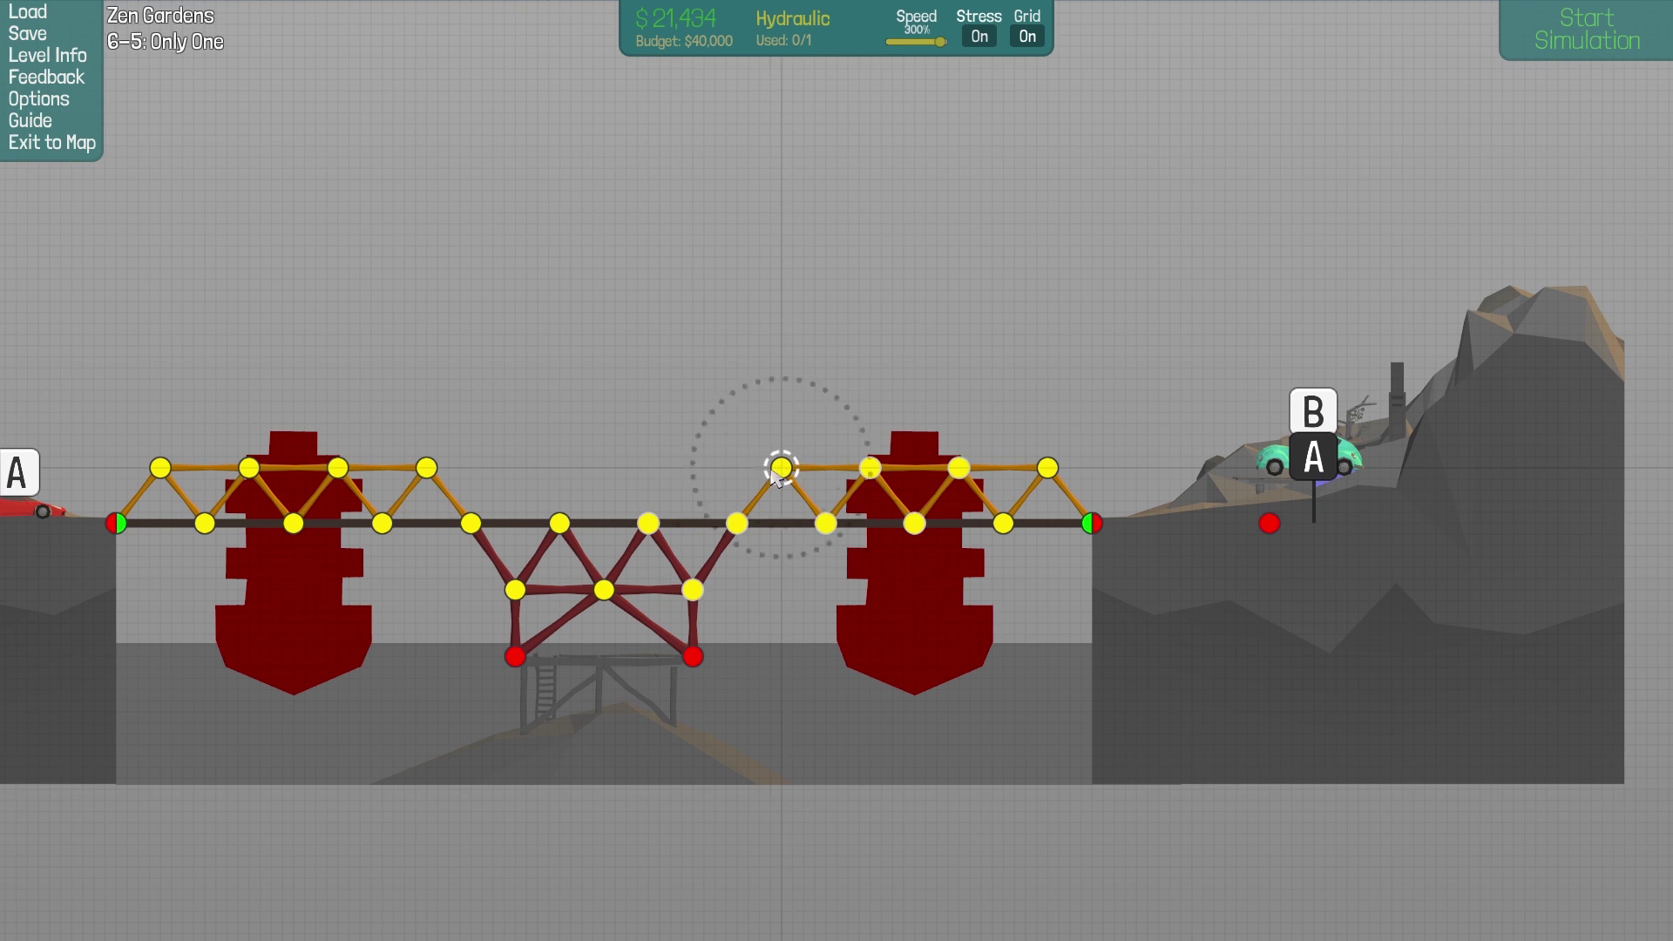
drag(781, 470, 586, 524)
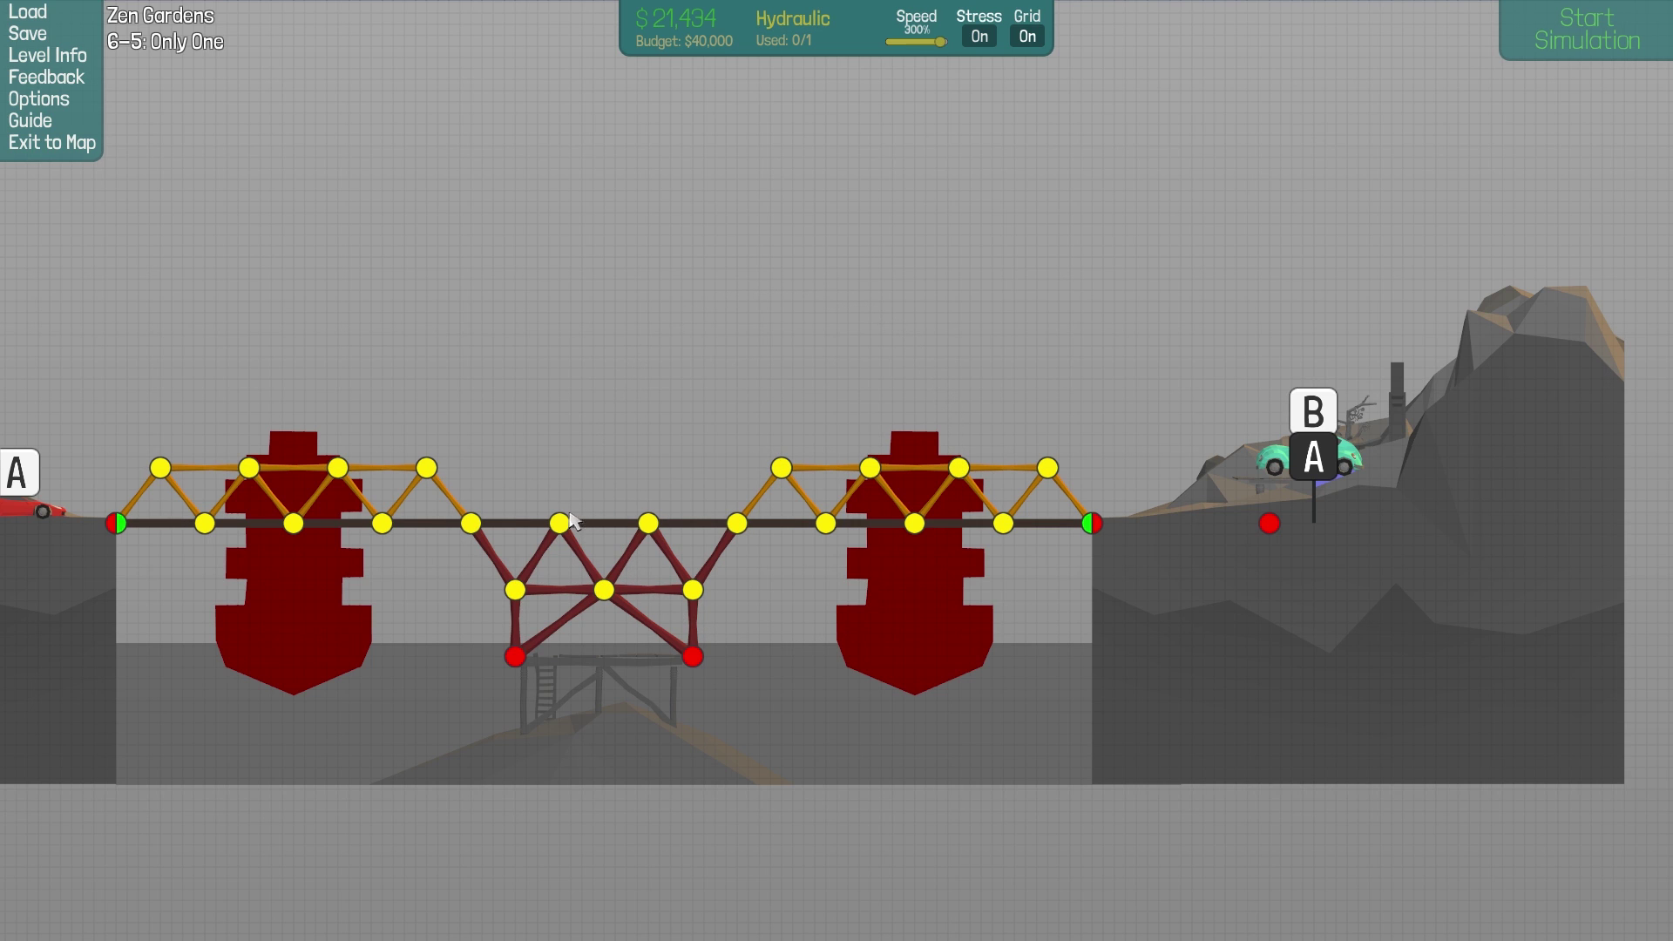
right_click(501, 510)
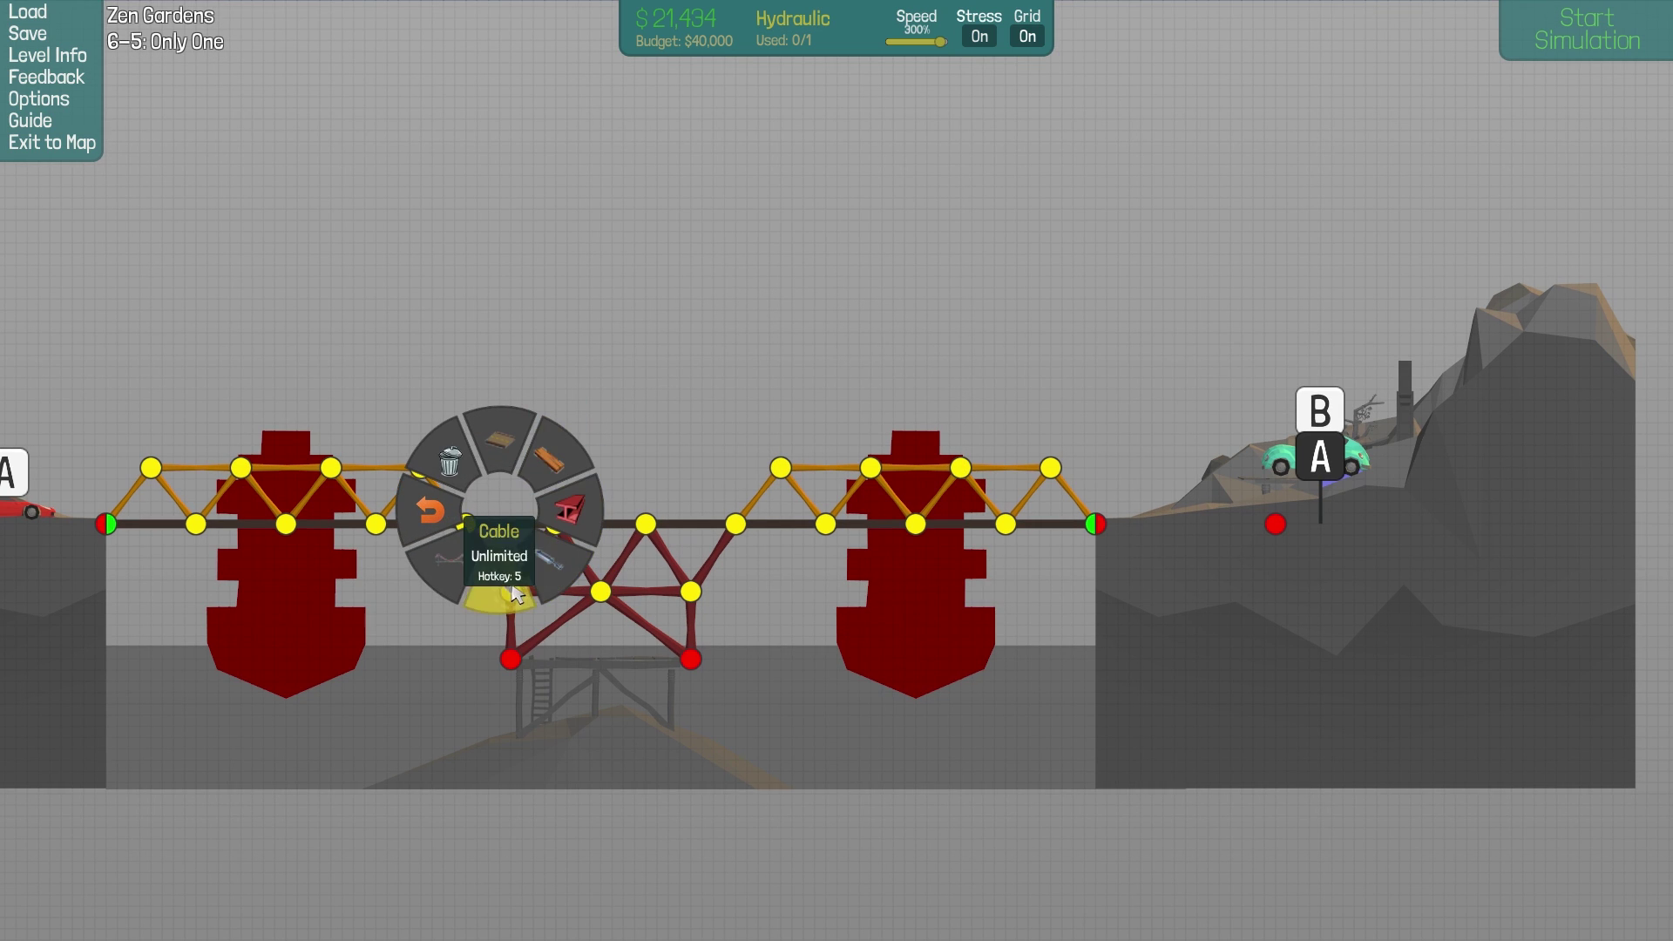
click(482, 536)
drag(465, 523, 512, 475)
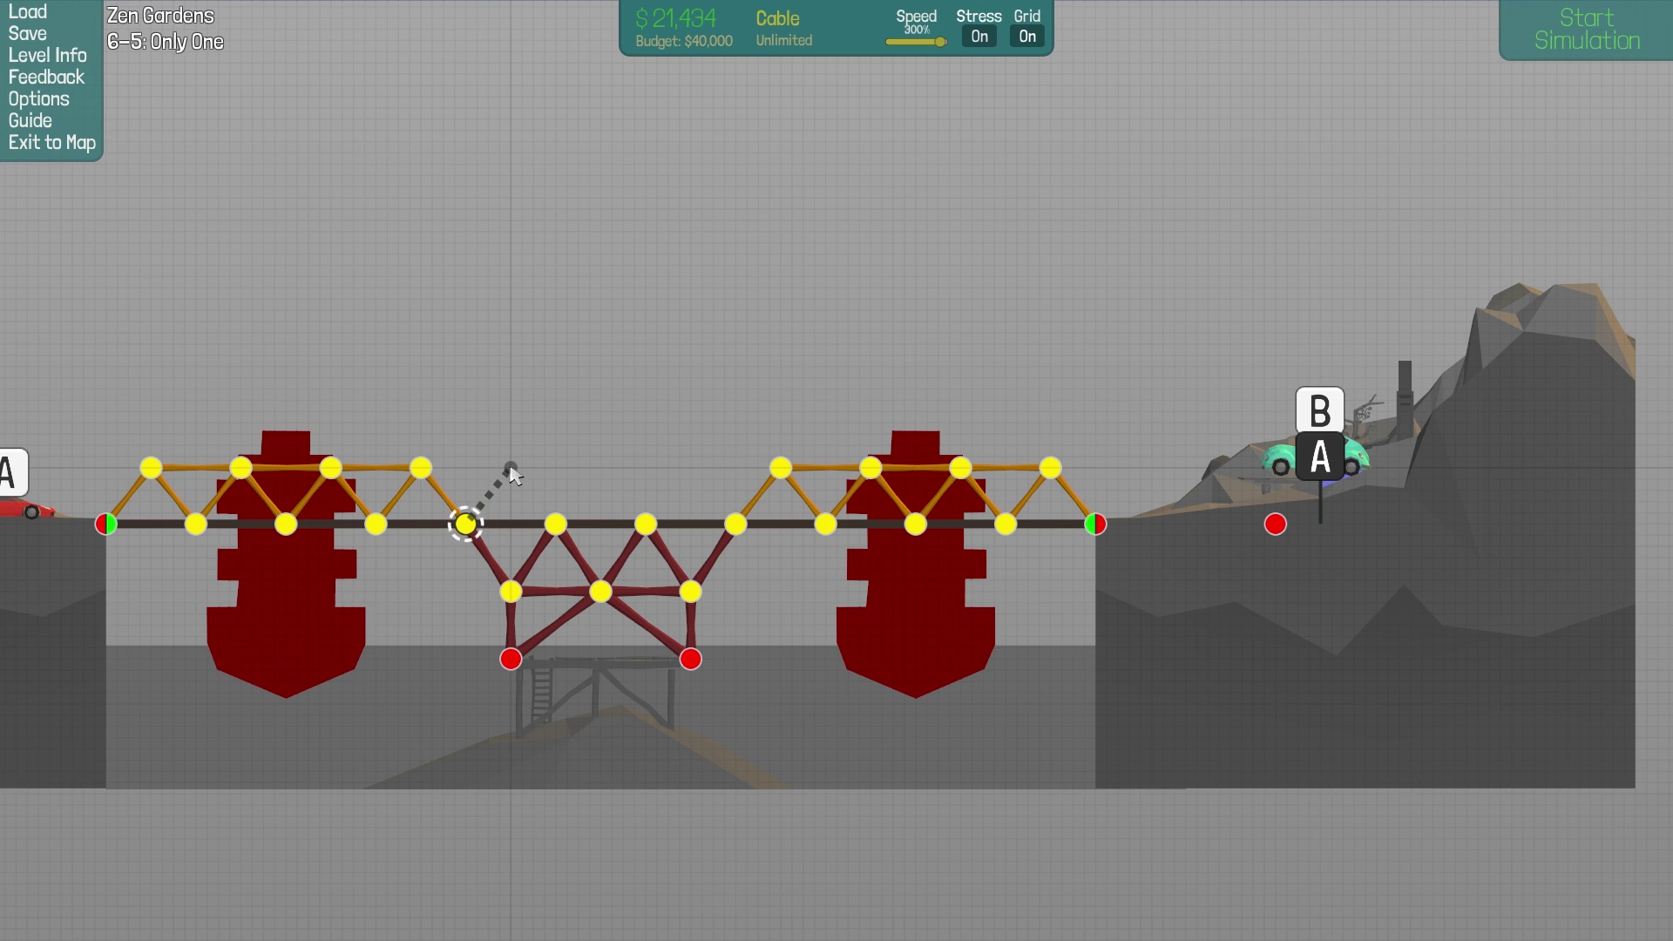
drag(510, 468, 420, 467)
mouse_move(736, 524)
mouse_down()
mouse_move(678, 461)
mouse_move(781, 471)
mouse_up()
click(781, 468)
right_click(609, 440)
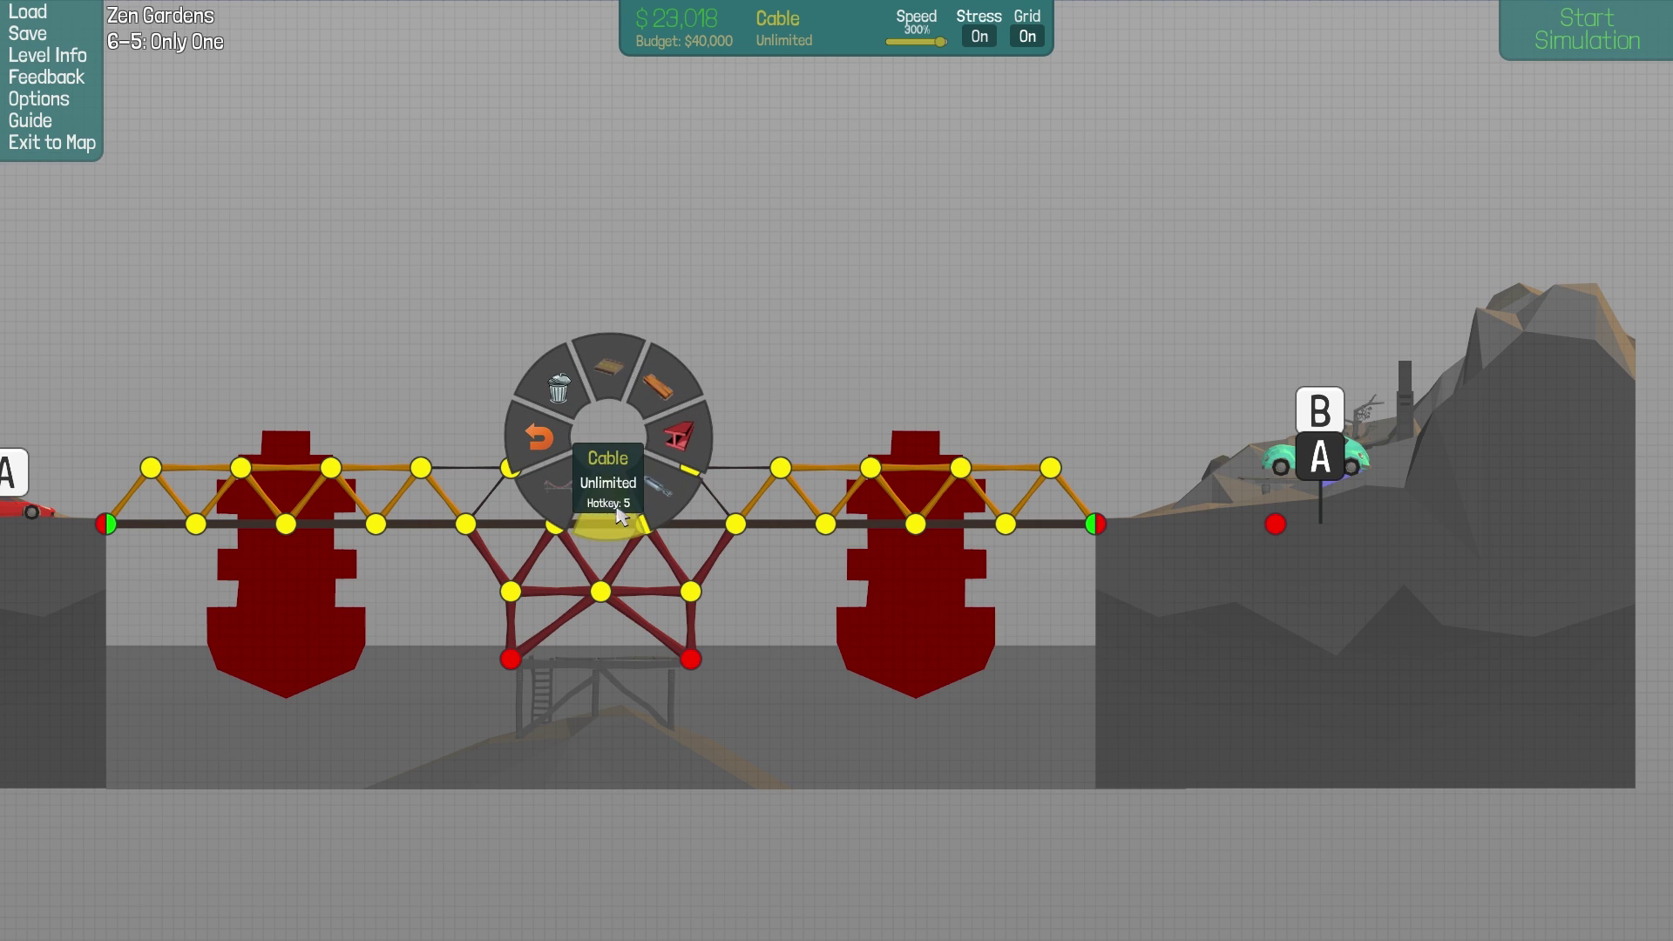
click(657, 503)
drag(509, 467, 691, 467)
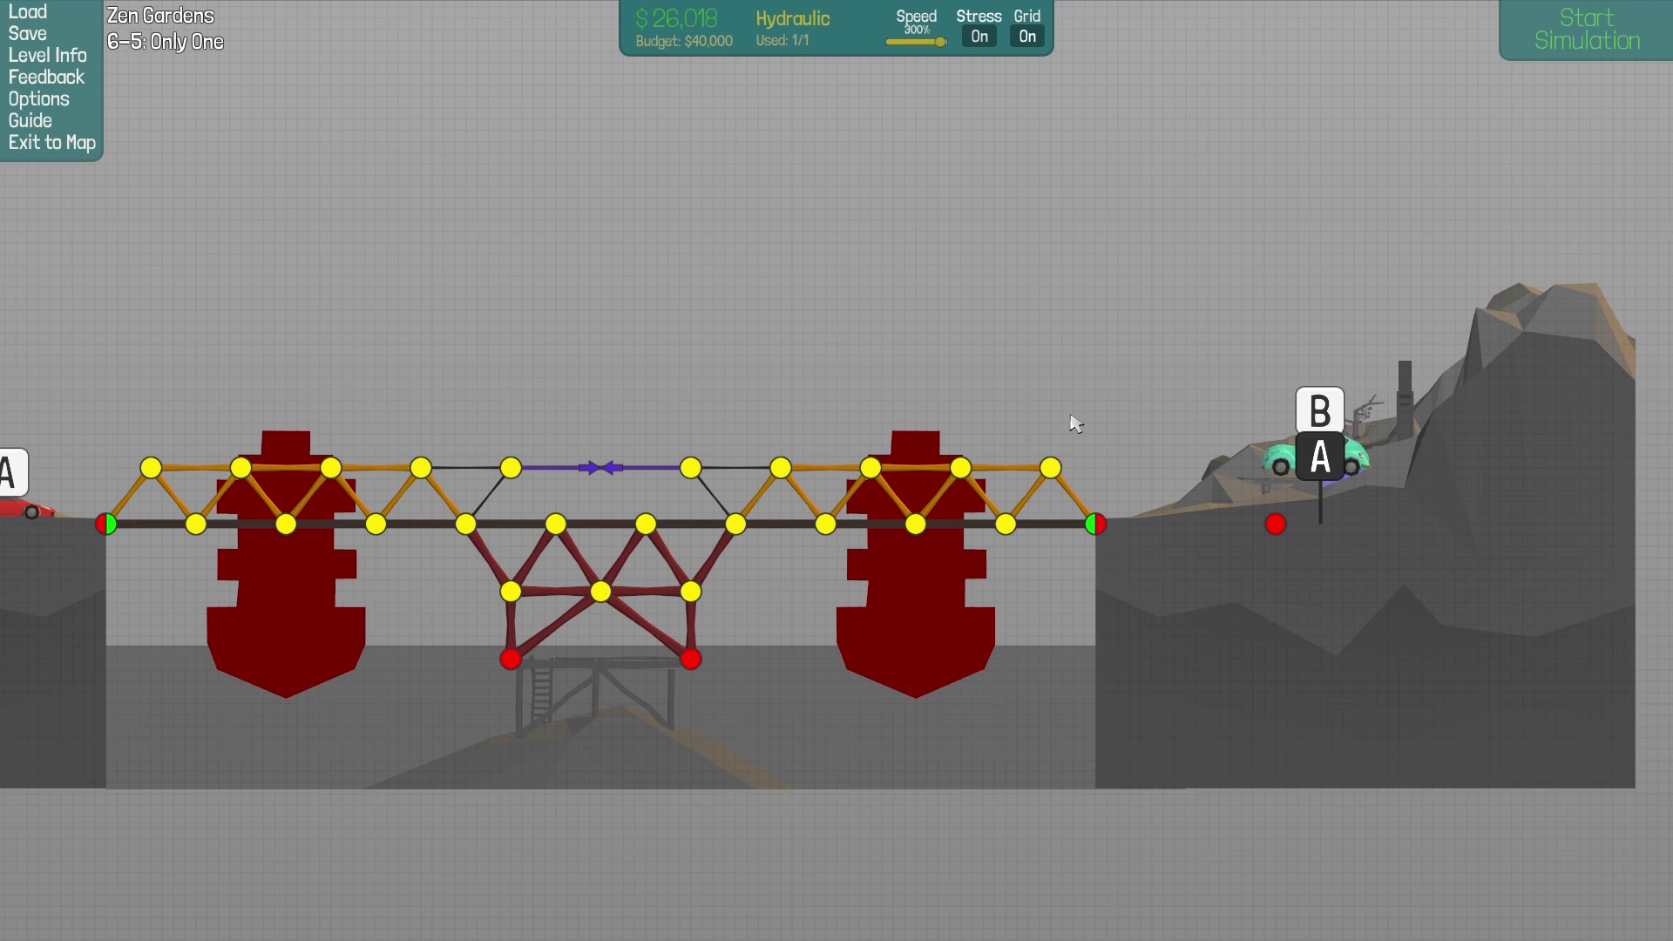
Step: Rerun the collapsing $26,018 design at 10% speed, then return to building
click(1556, 57)
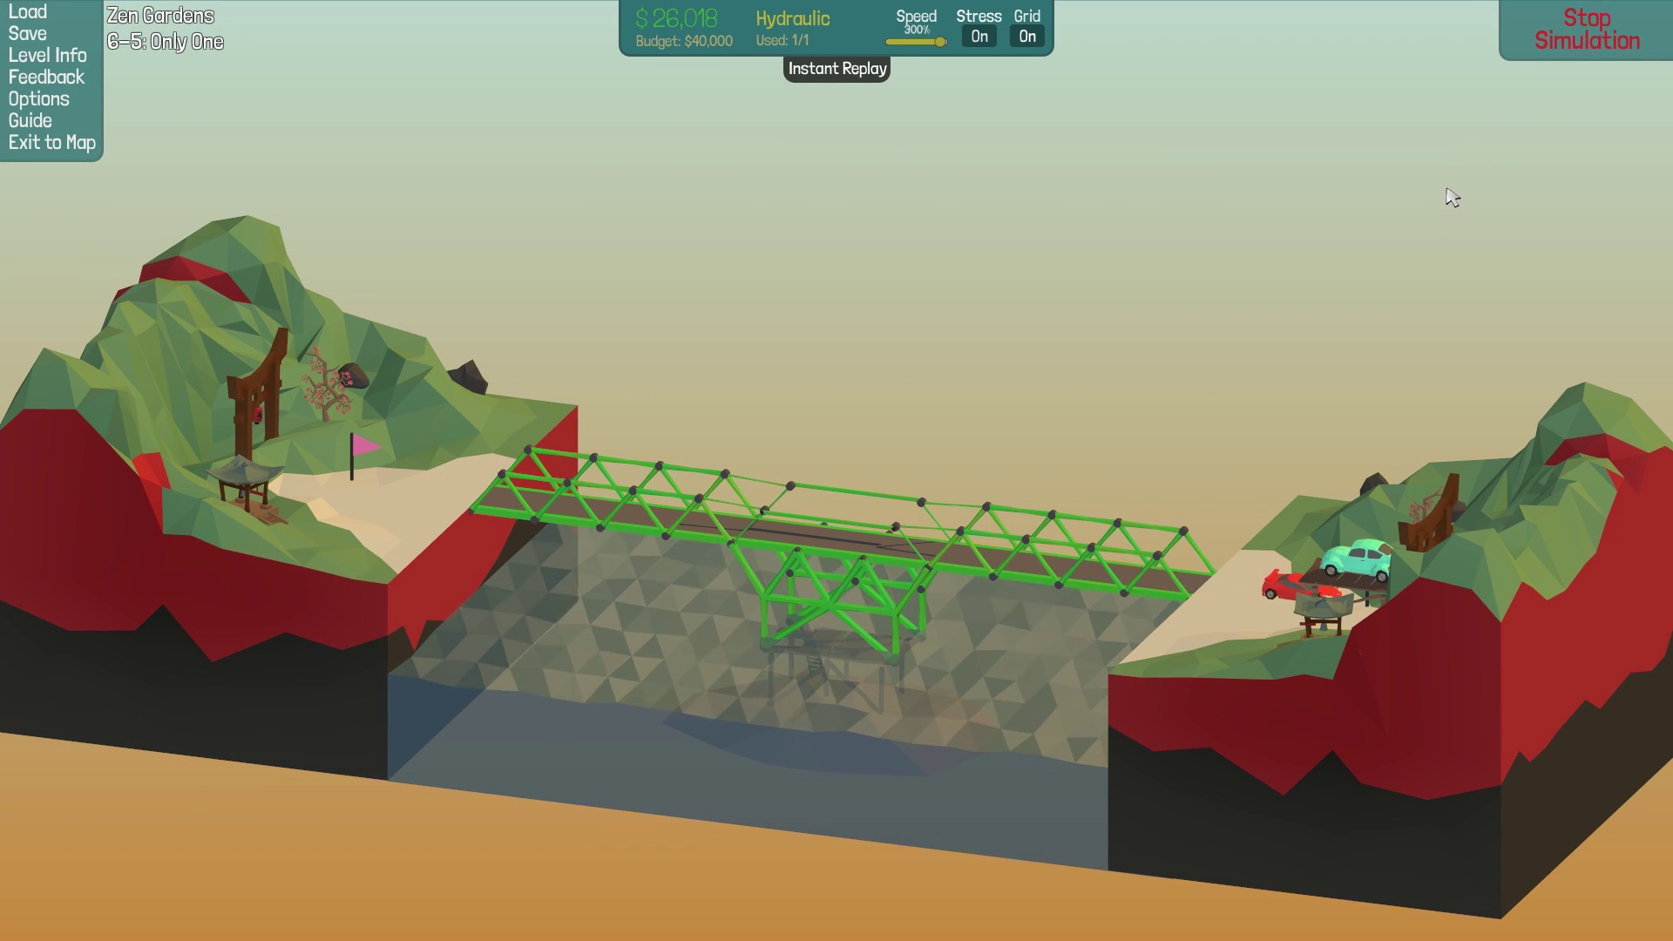
click(1586, 53)
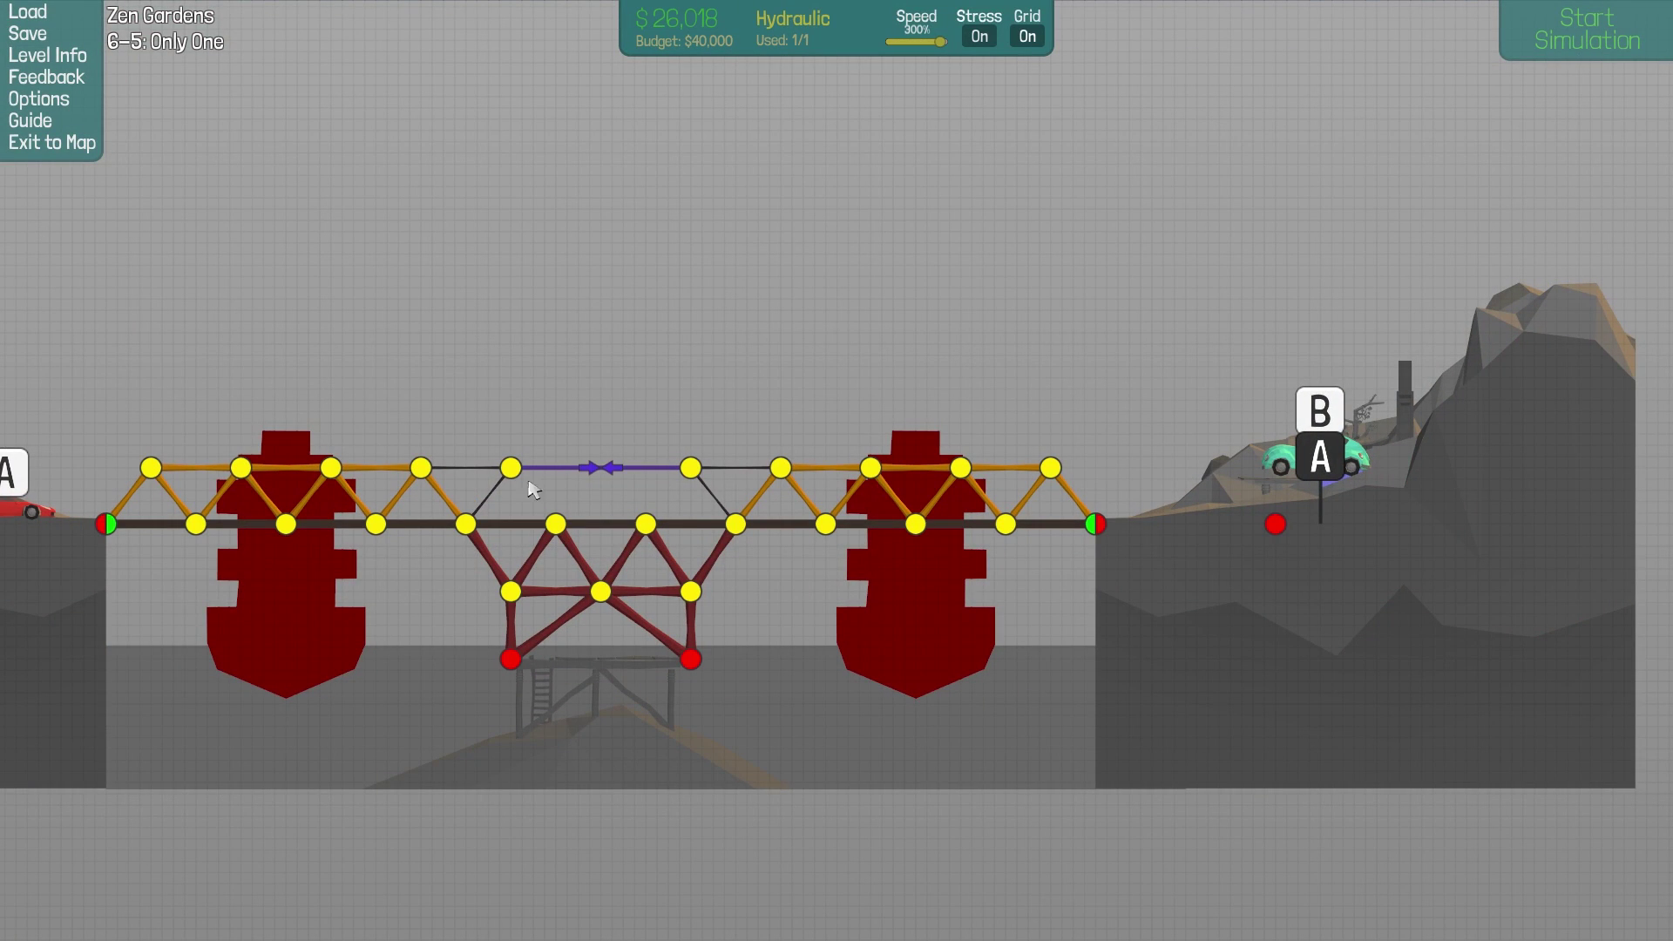
key(space)
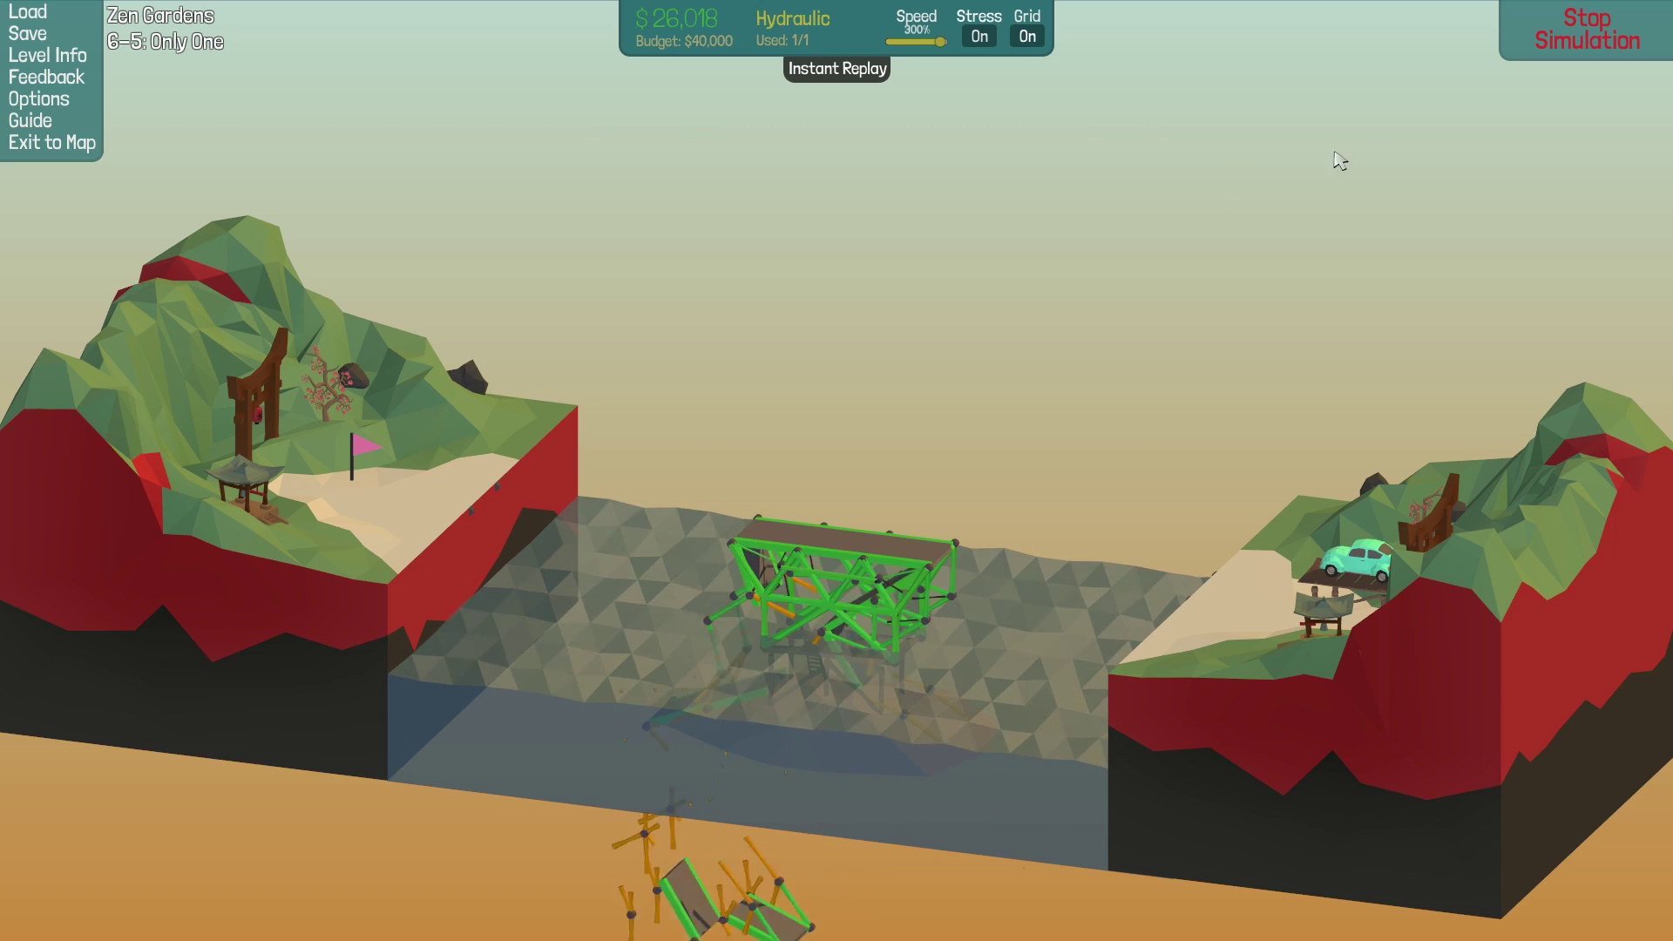
click(1568, 52)
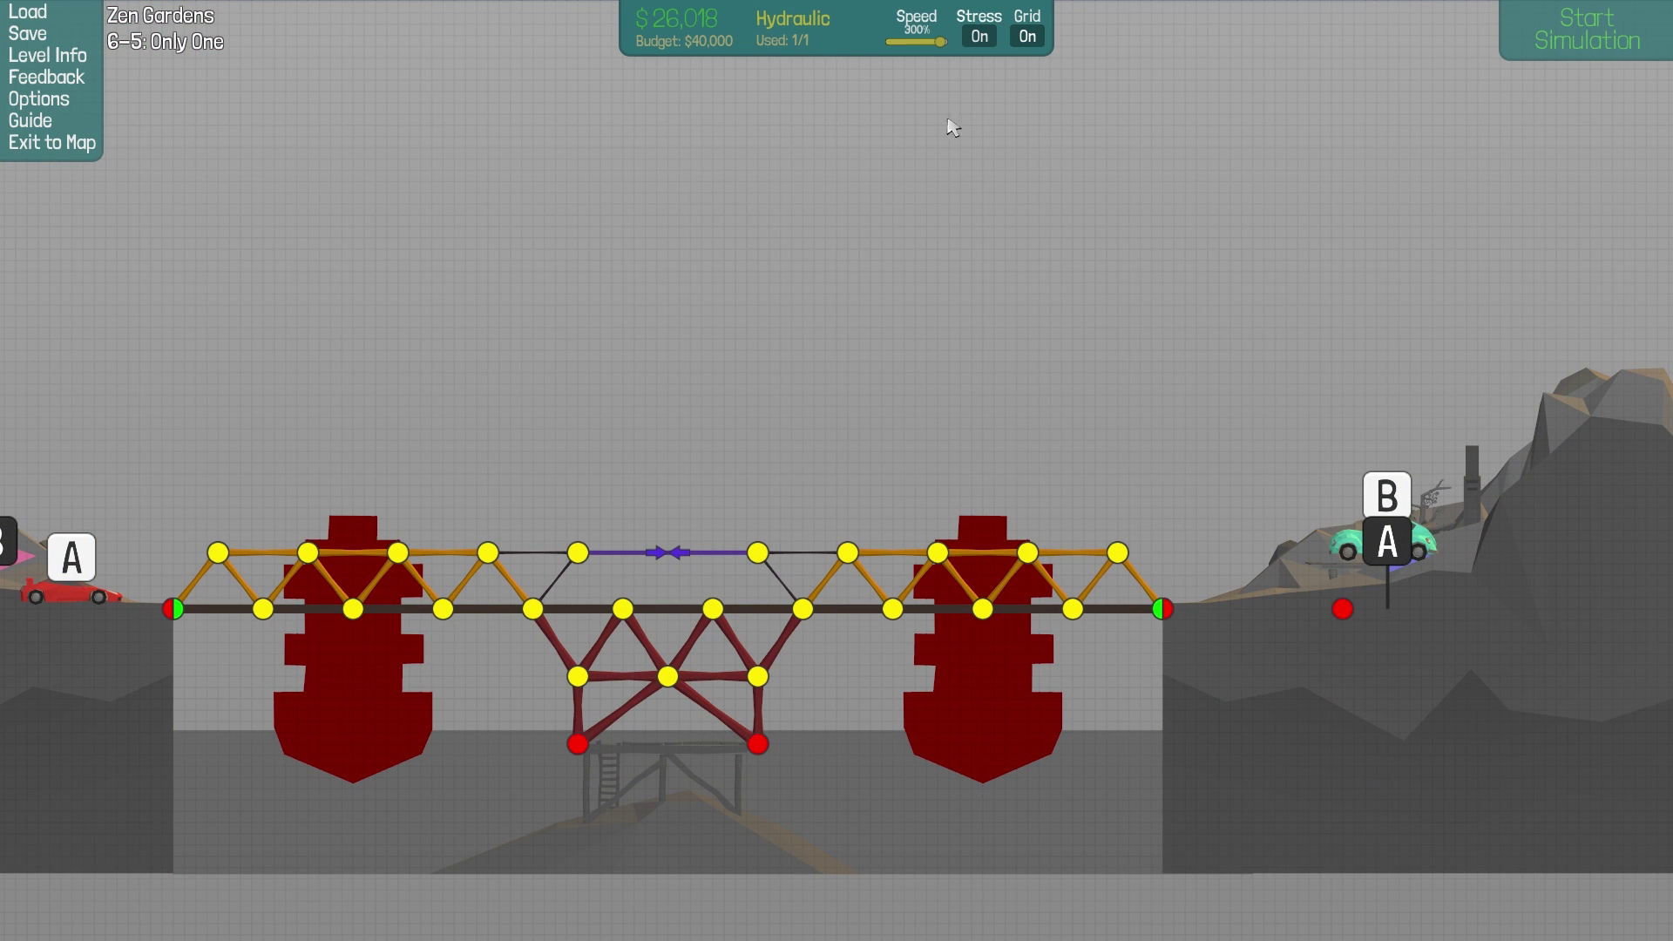
click(1557, 44)
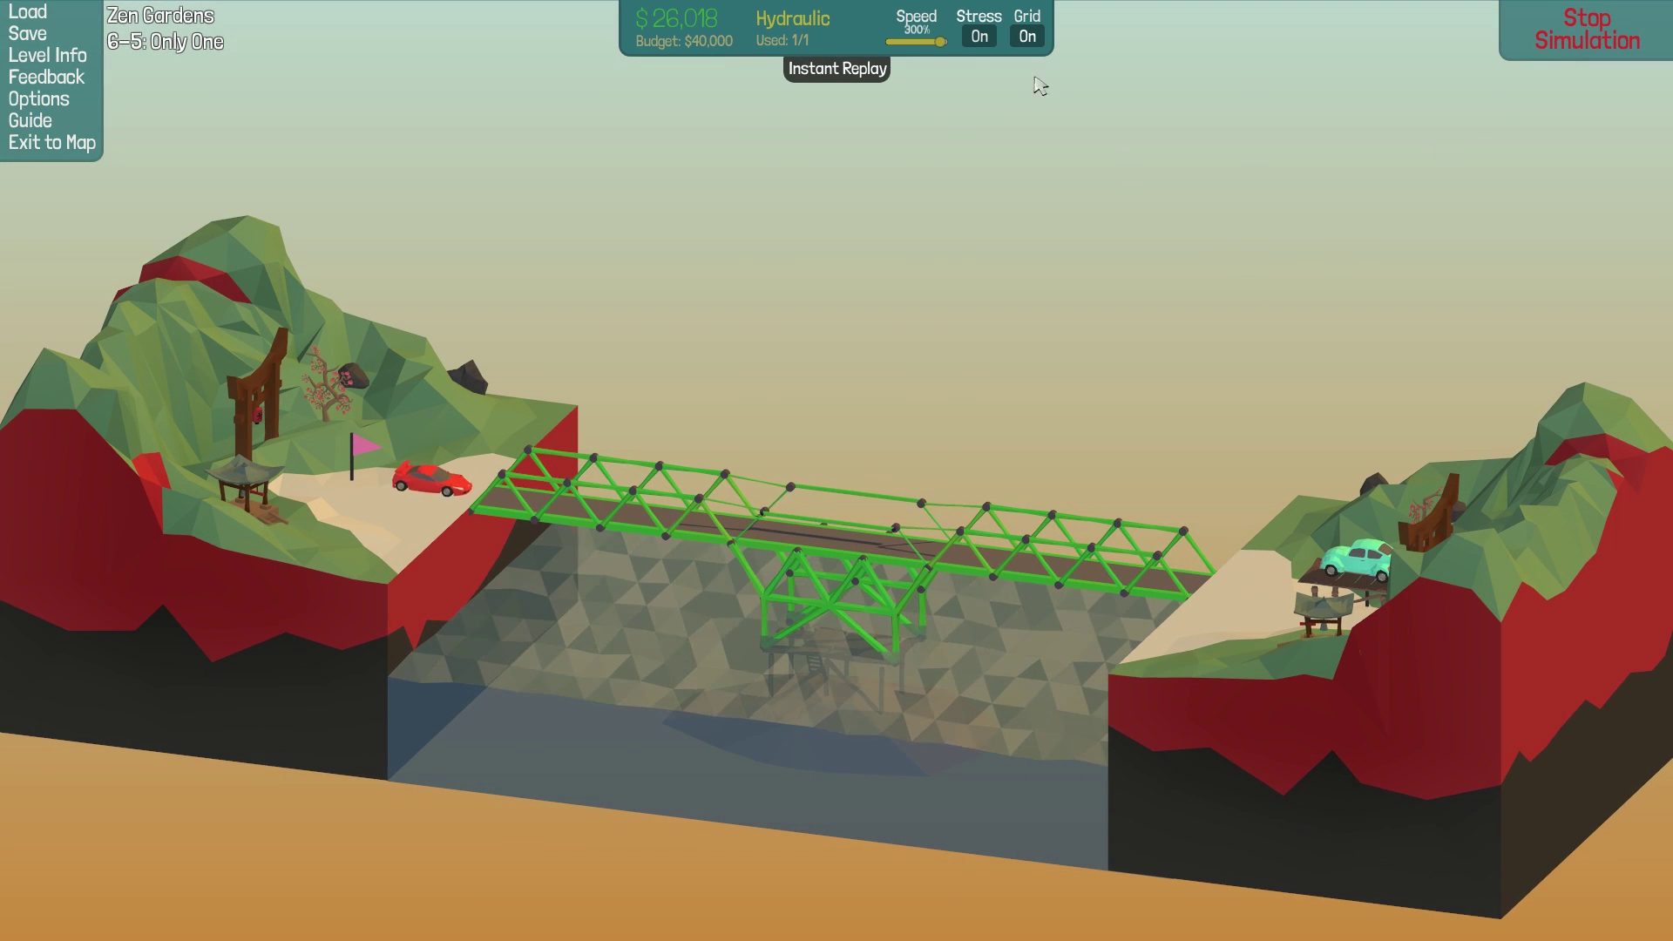
click(899, 44)
click(893, 42)
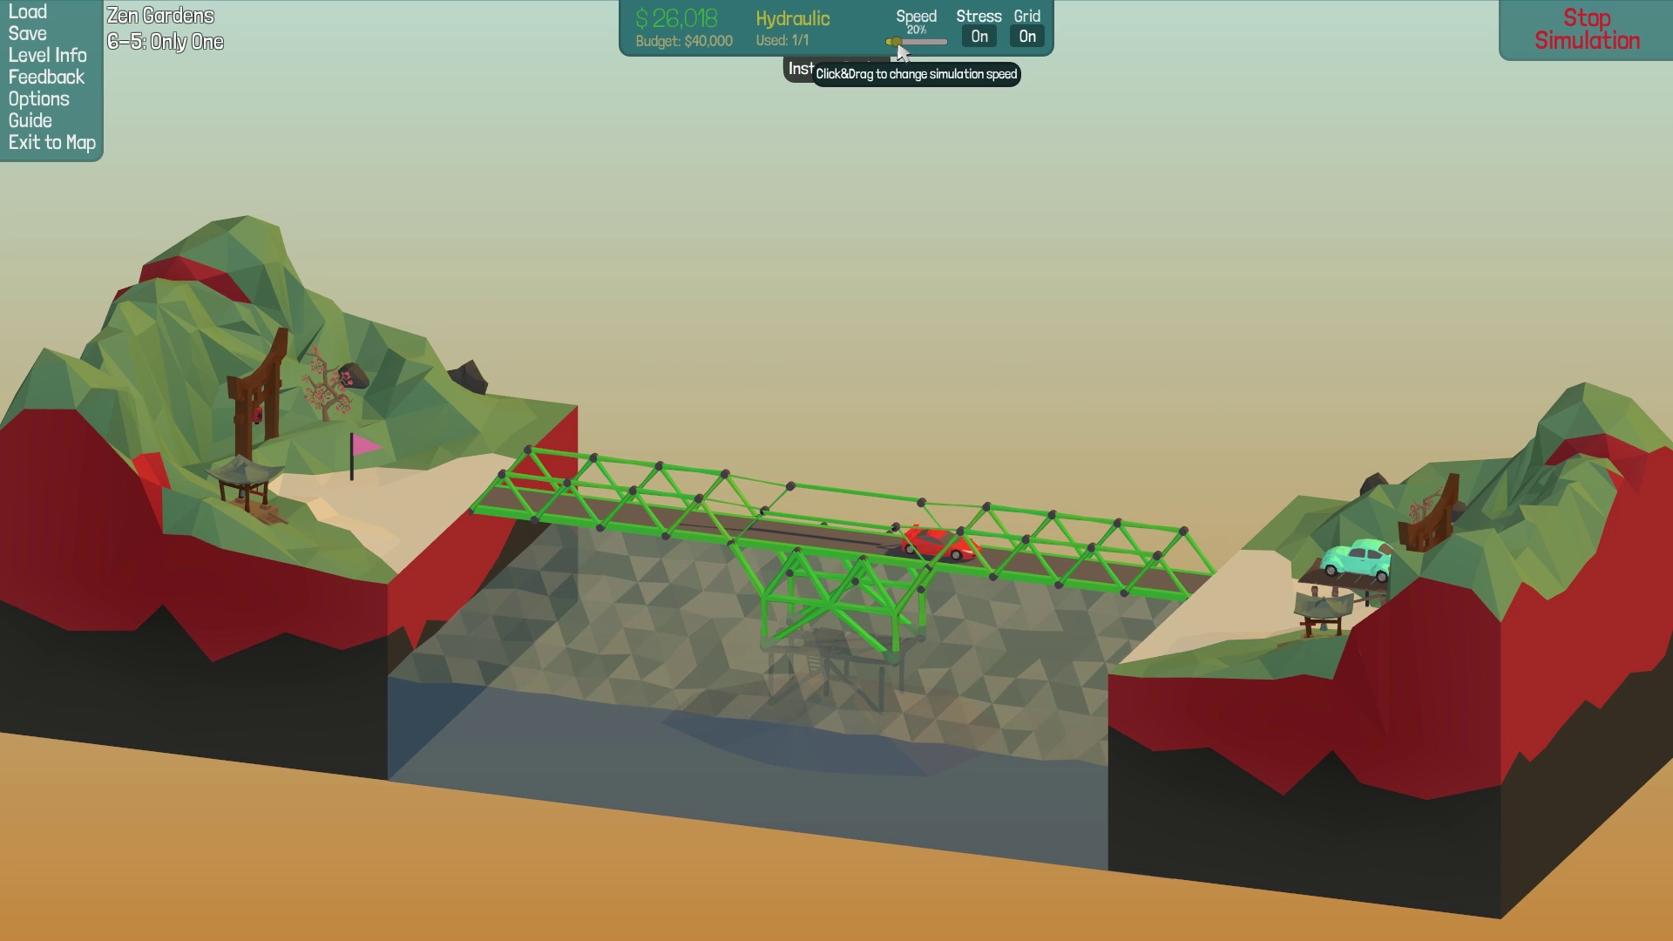
scroll(1046, 583, up, 3)
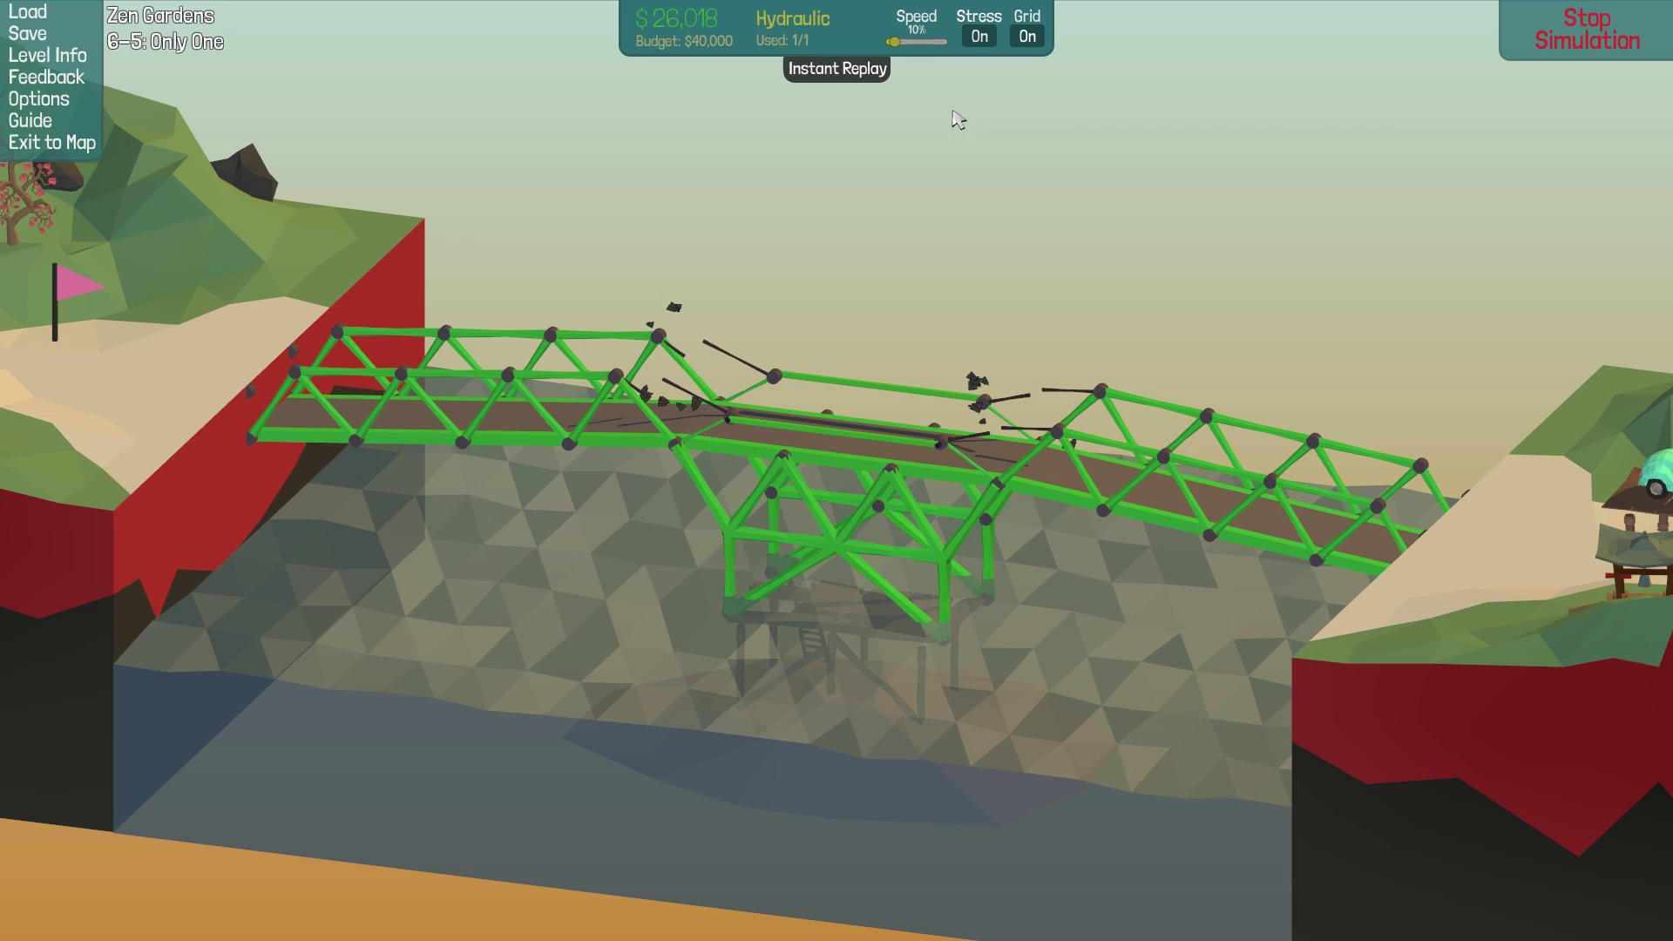
key(space)
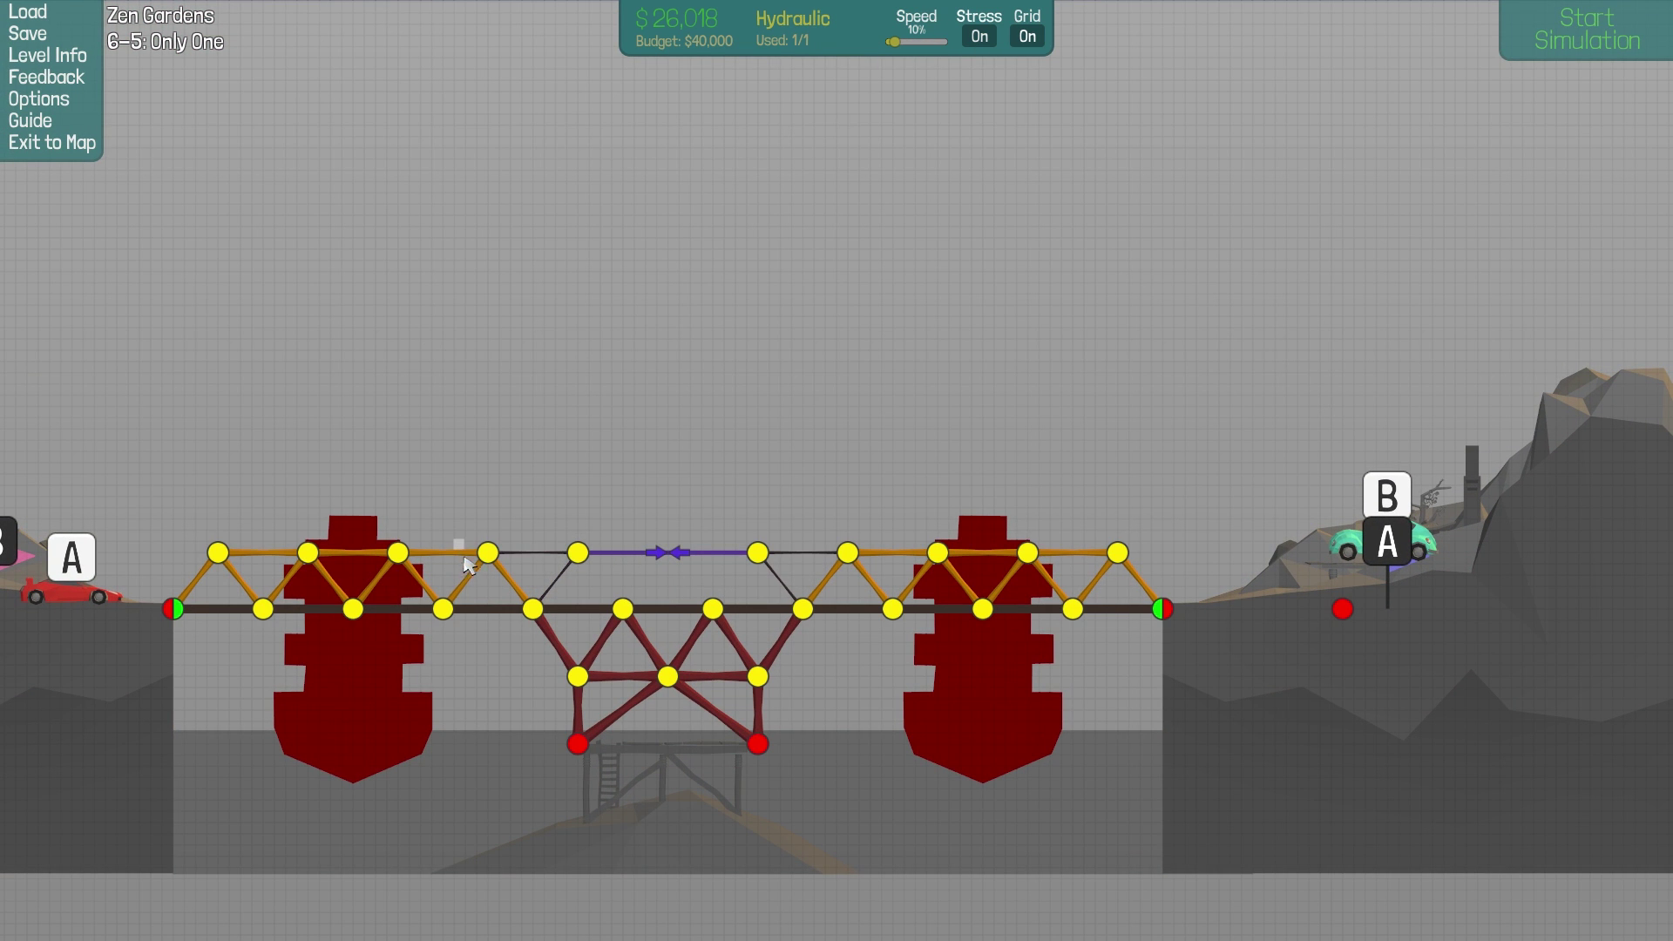
Step: Delete the two left top chord members and switch to steel to rebuild them
drag(467, 565, 498, 541)
click(728, 156)
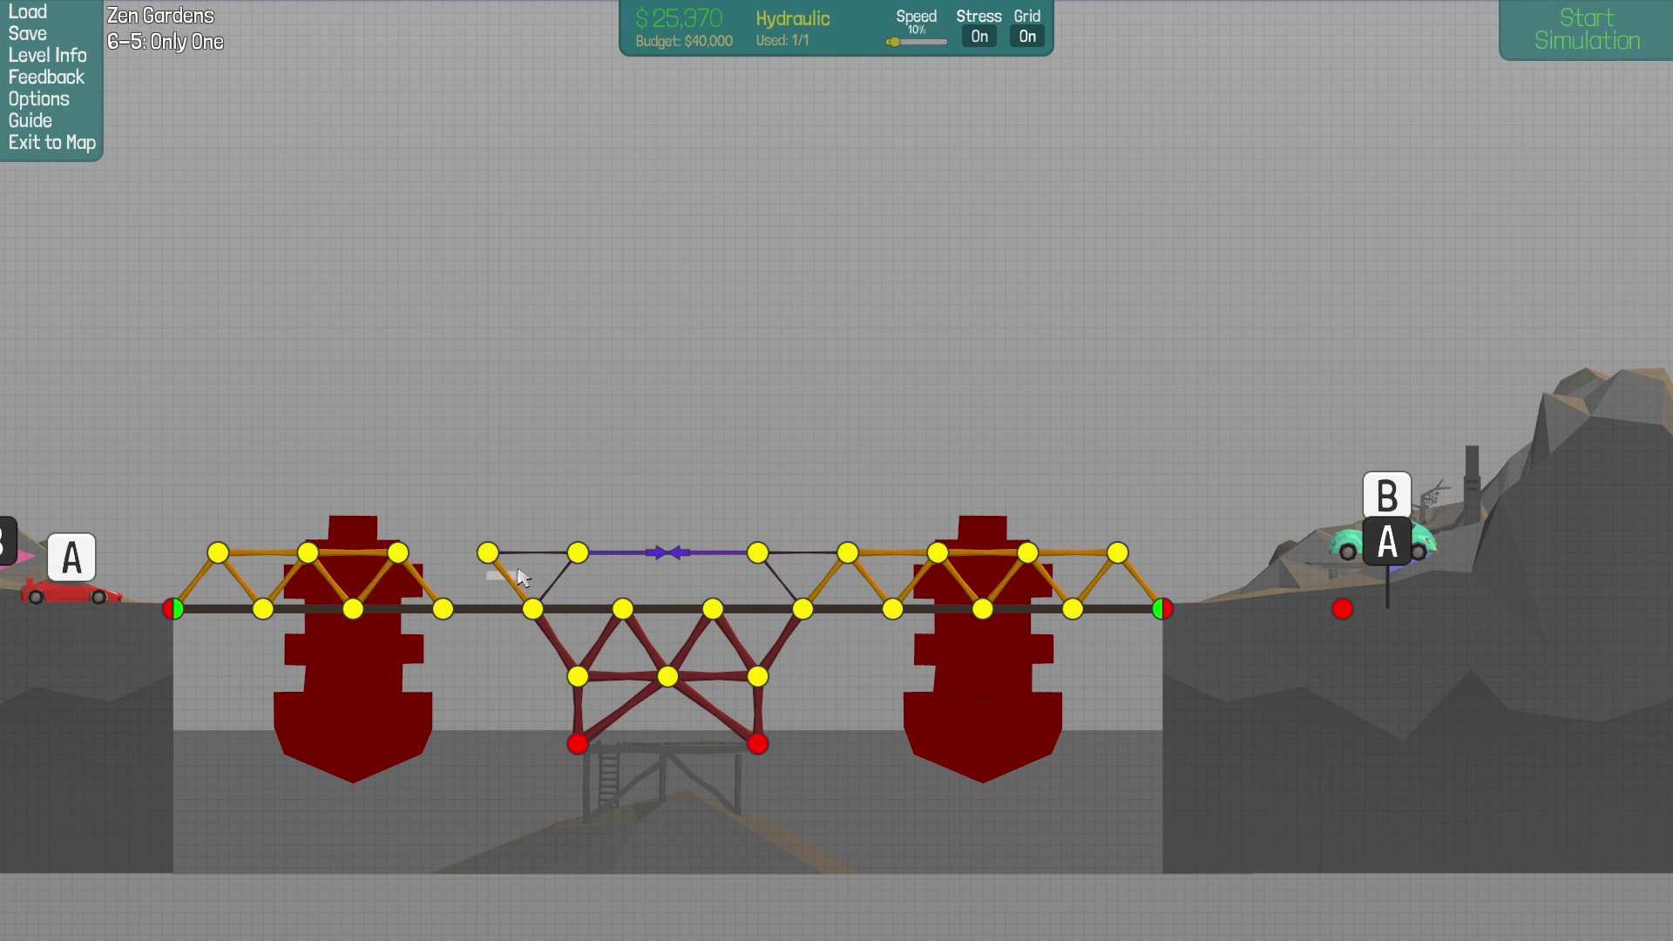
key(3)
Step: Test the bridge at 150% simulation speed, stopping it after the collapse
click(1588, 33)
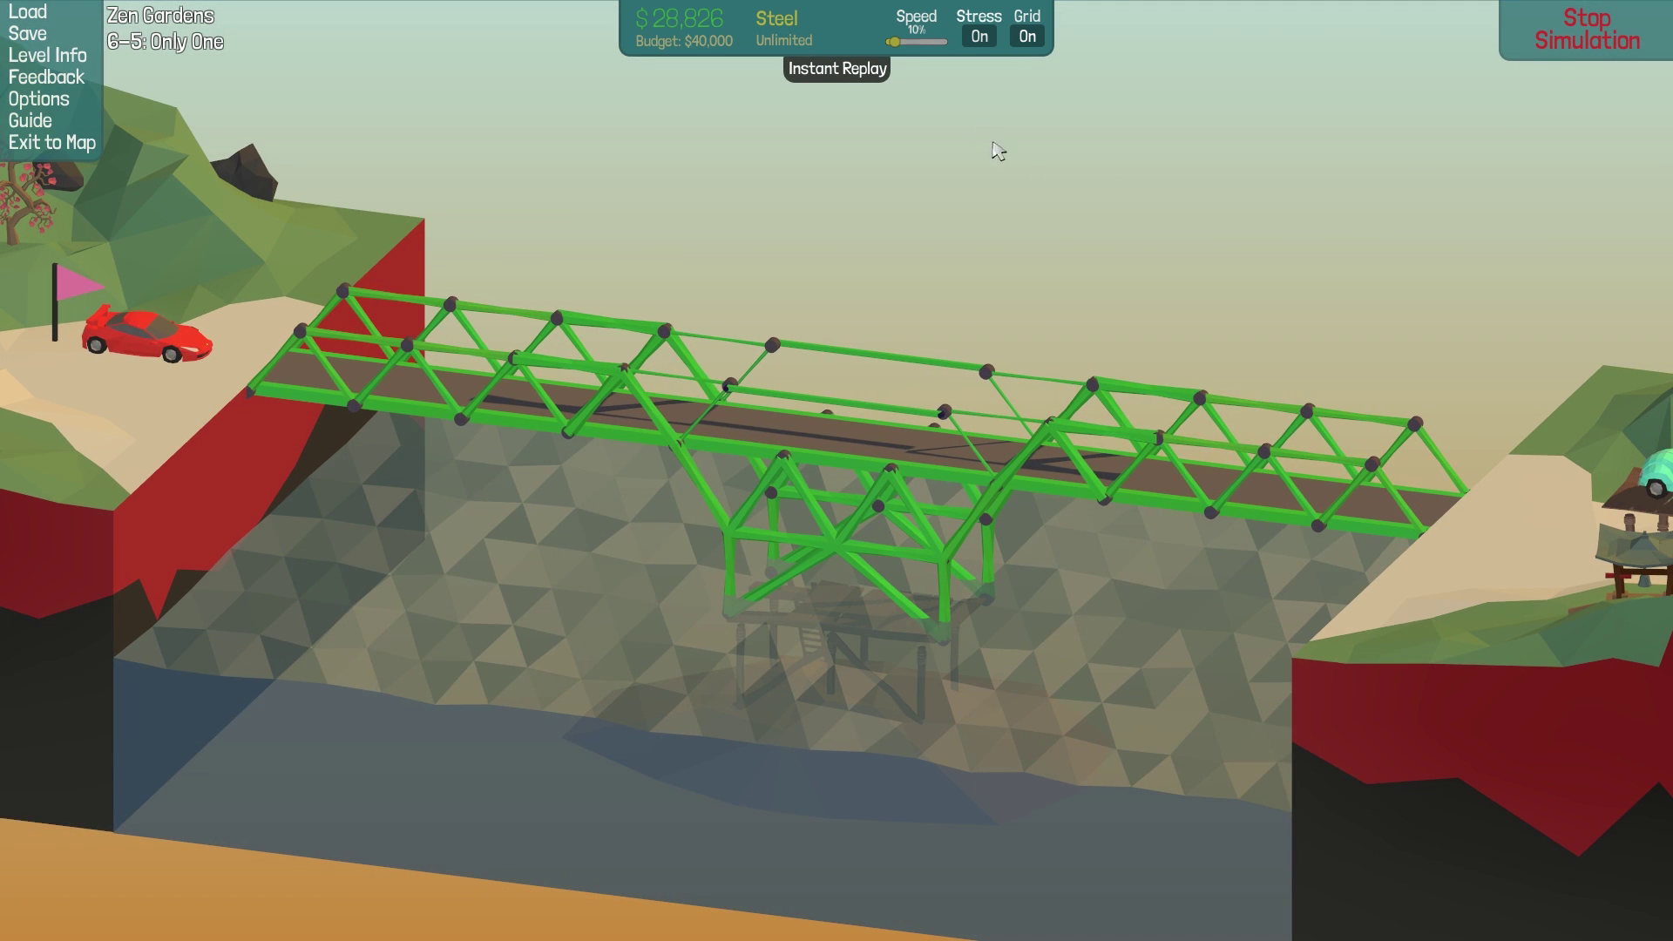
drag(894, 41, 922, 47)
scroll(1042, 610, down, 3)
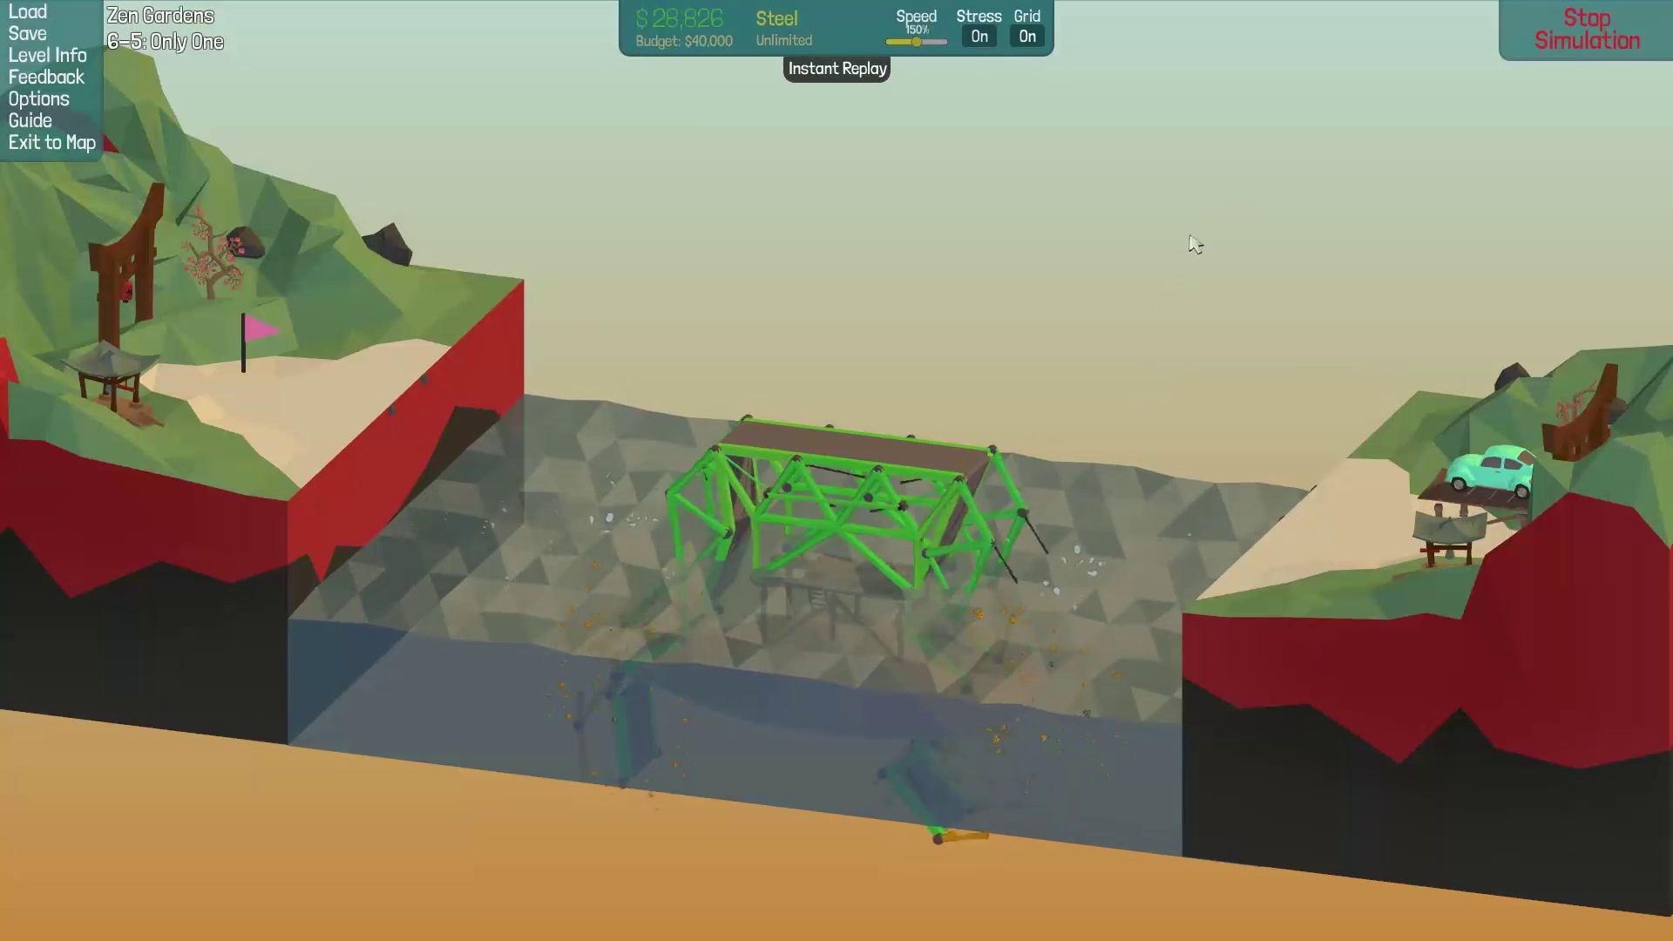
click(1589, 33)
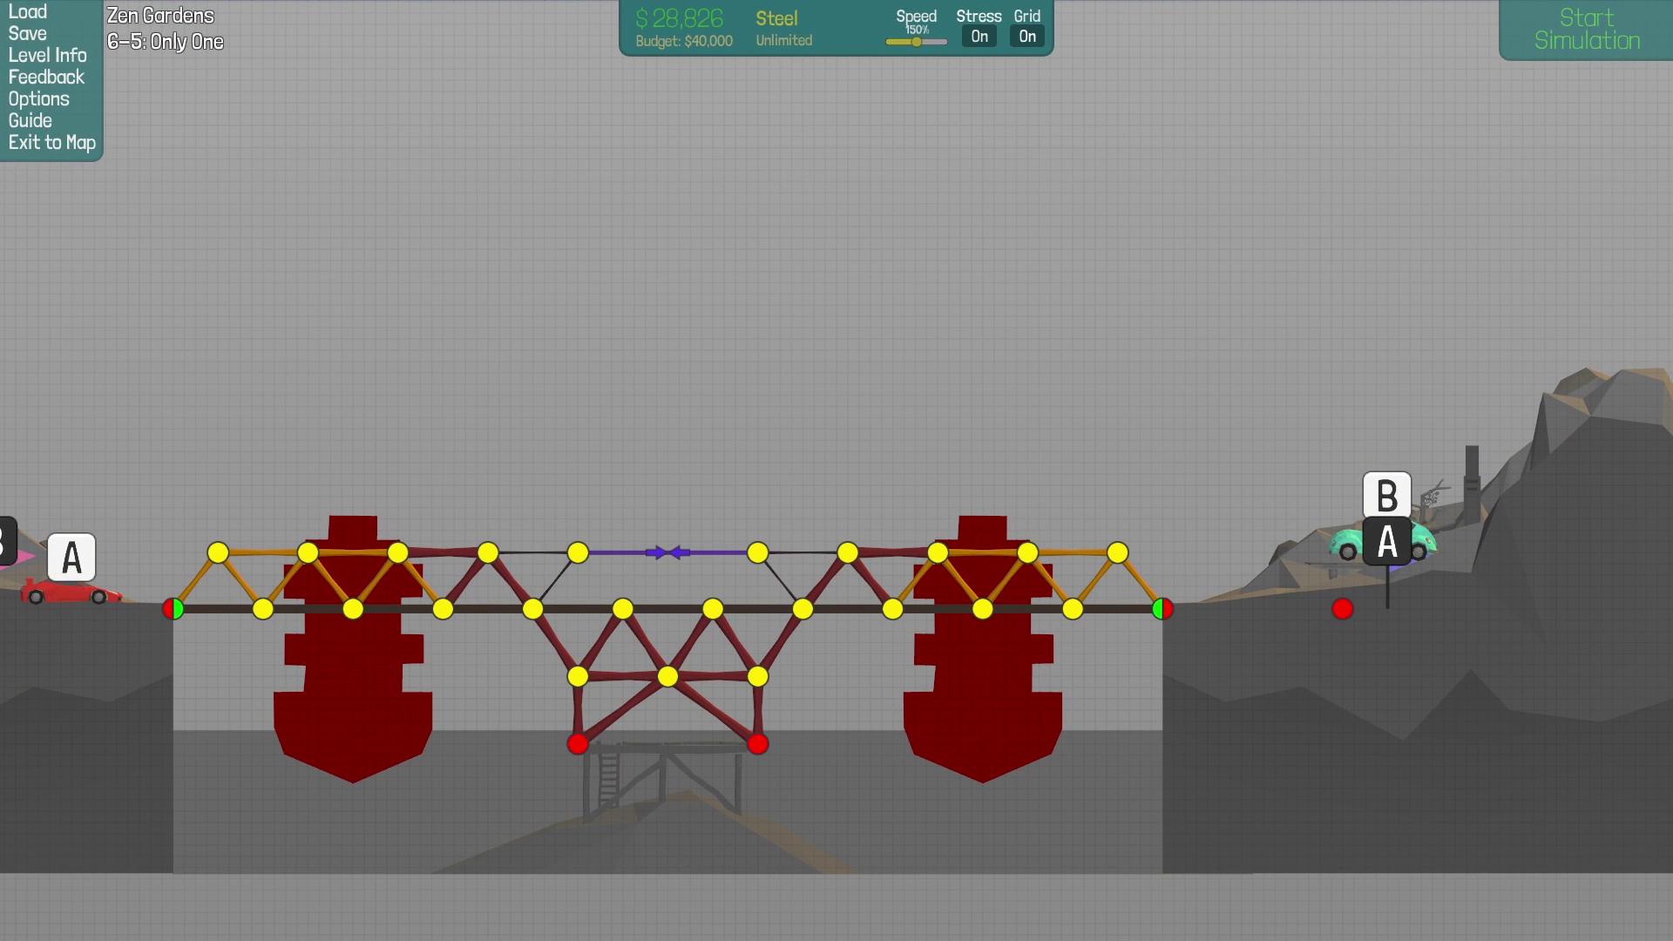
Step: Raise the top-left truss joint, then test the bridge until the deck breaks
drag(215, 534, 305, 505)
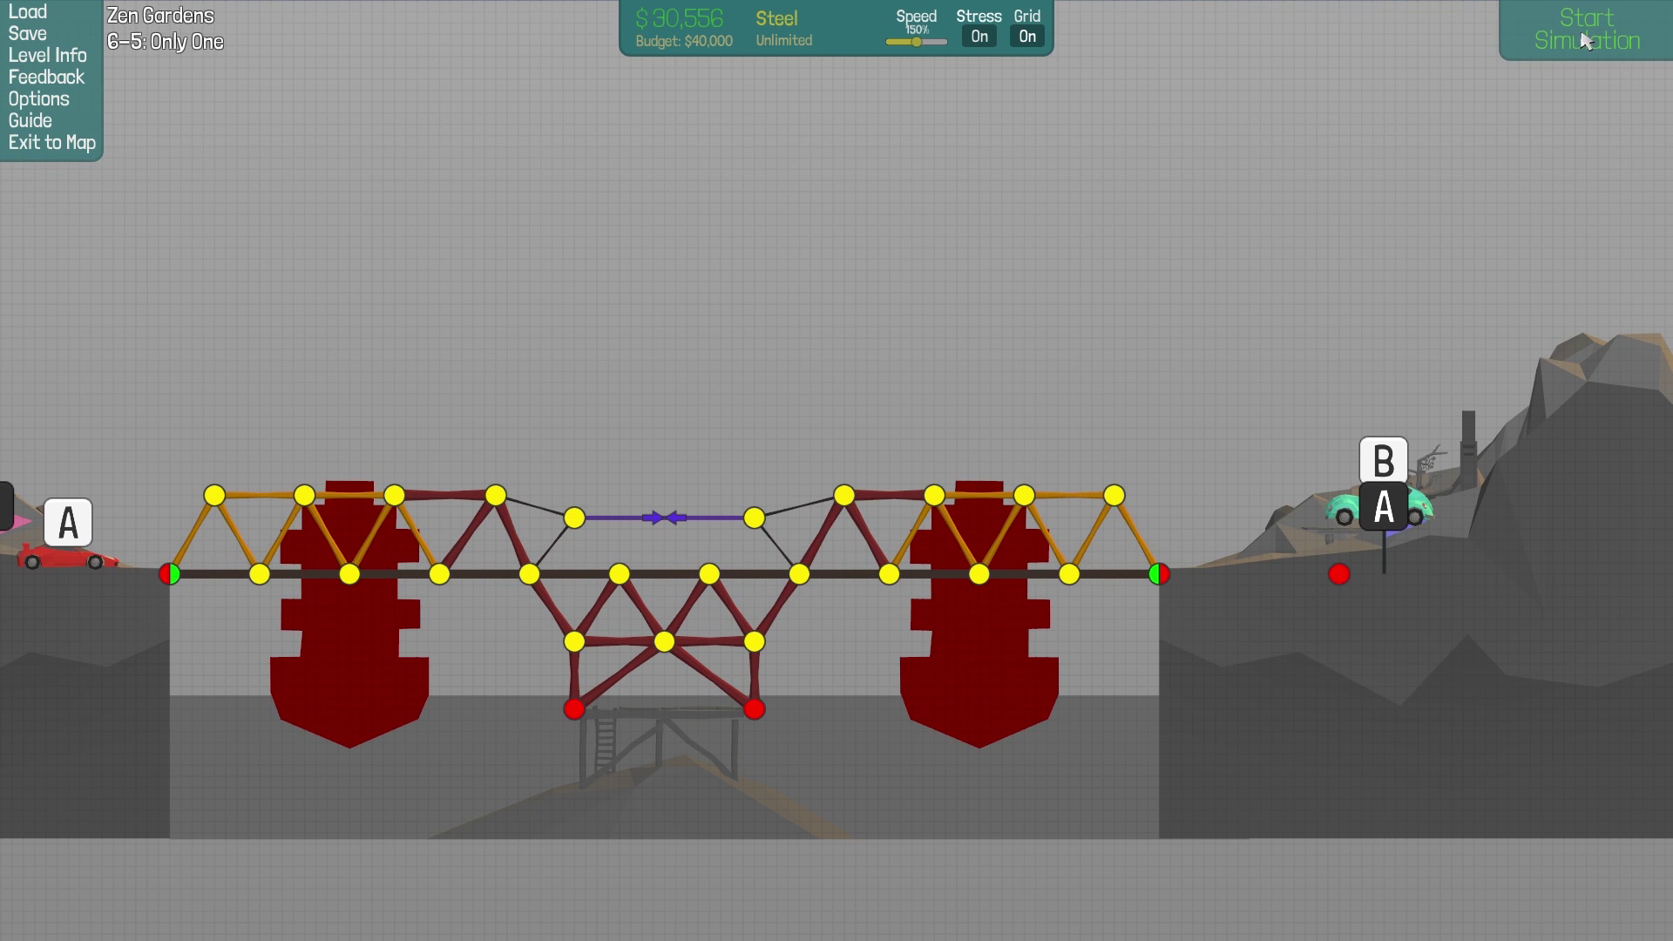
click(1585, 41)
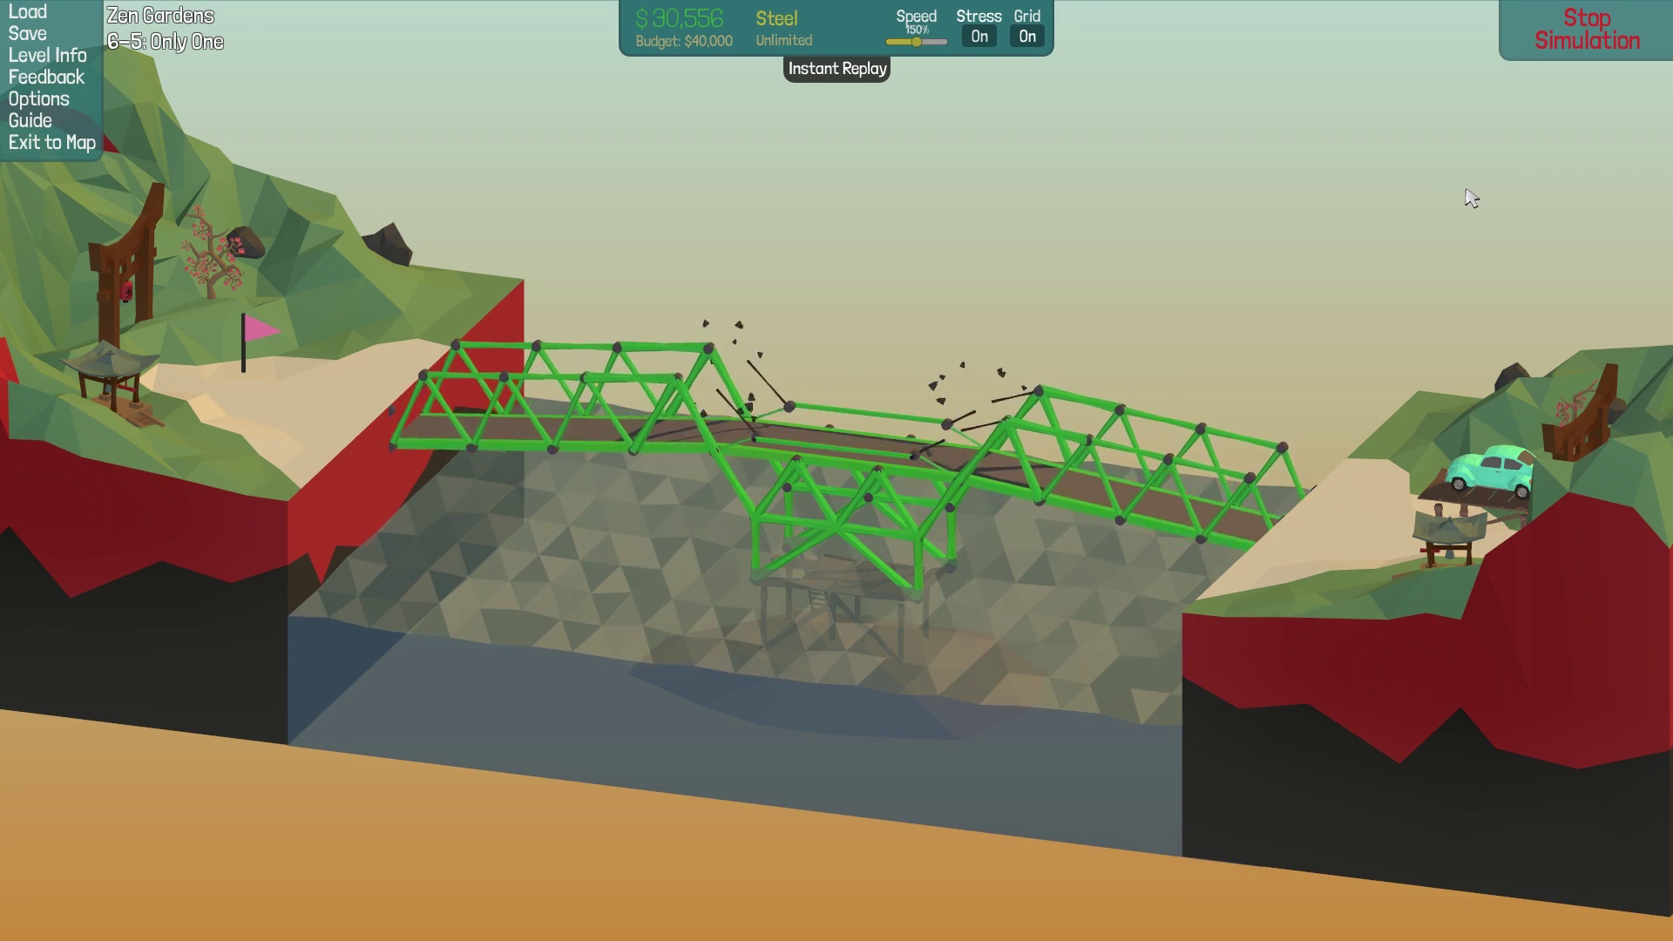
click(1548, 41)
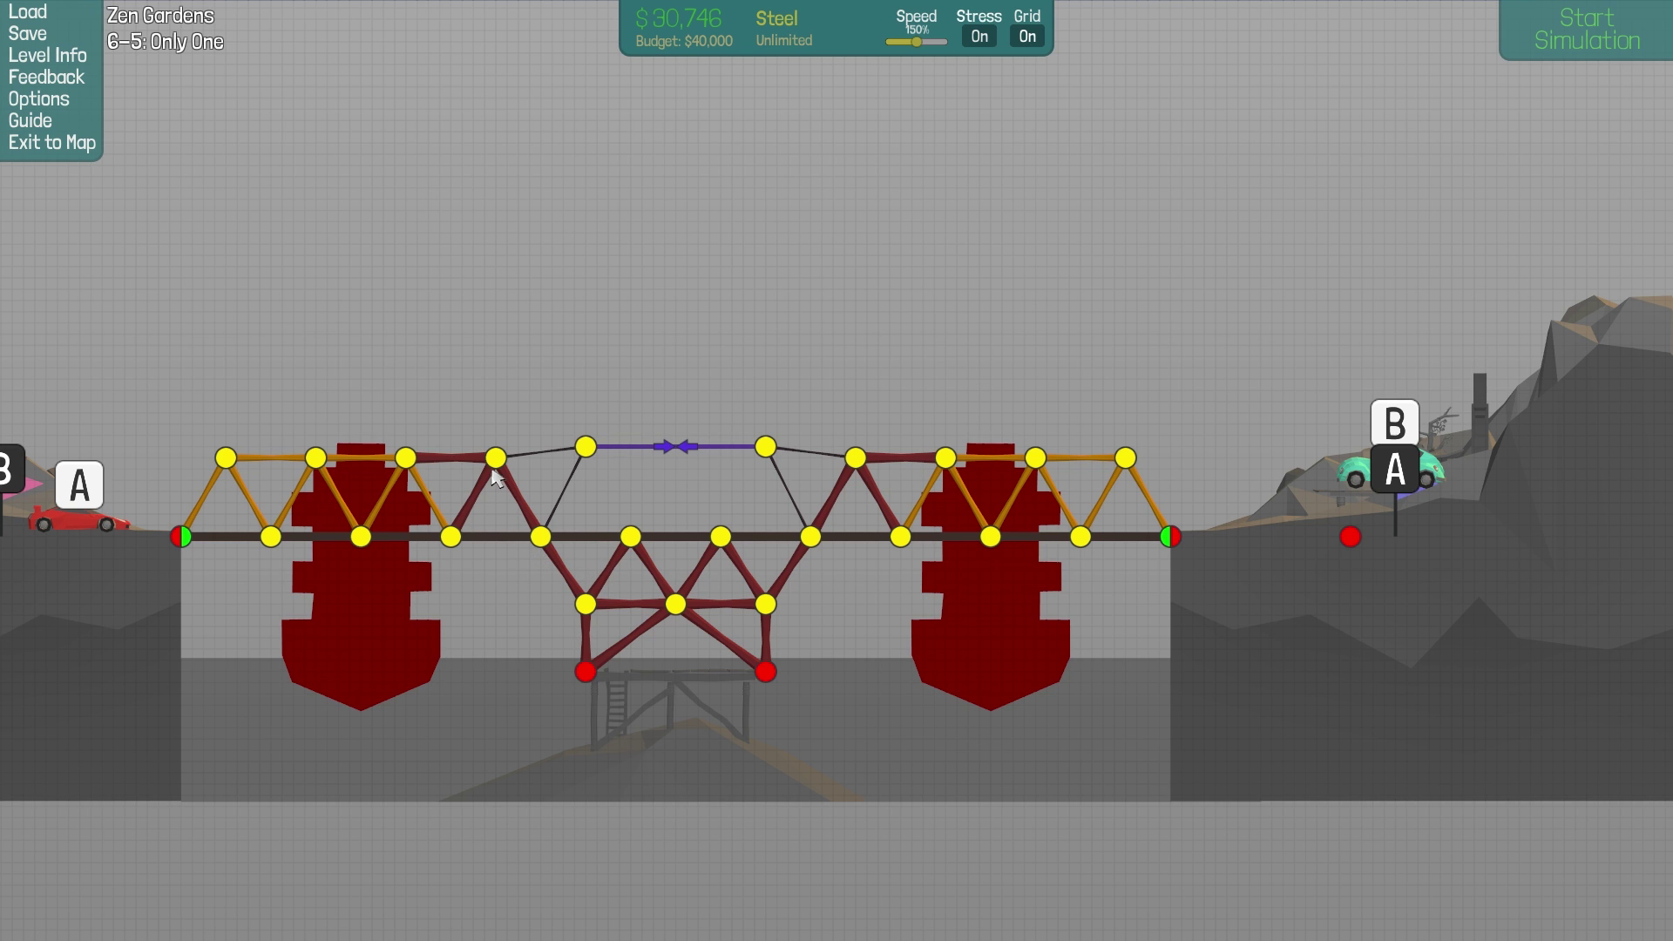
Step: Run the final simulation of the $30,746 raised-hydraulic-span design
click(1554, 48)
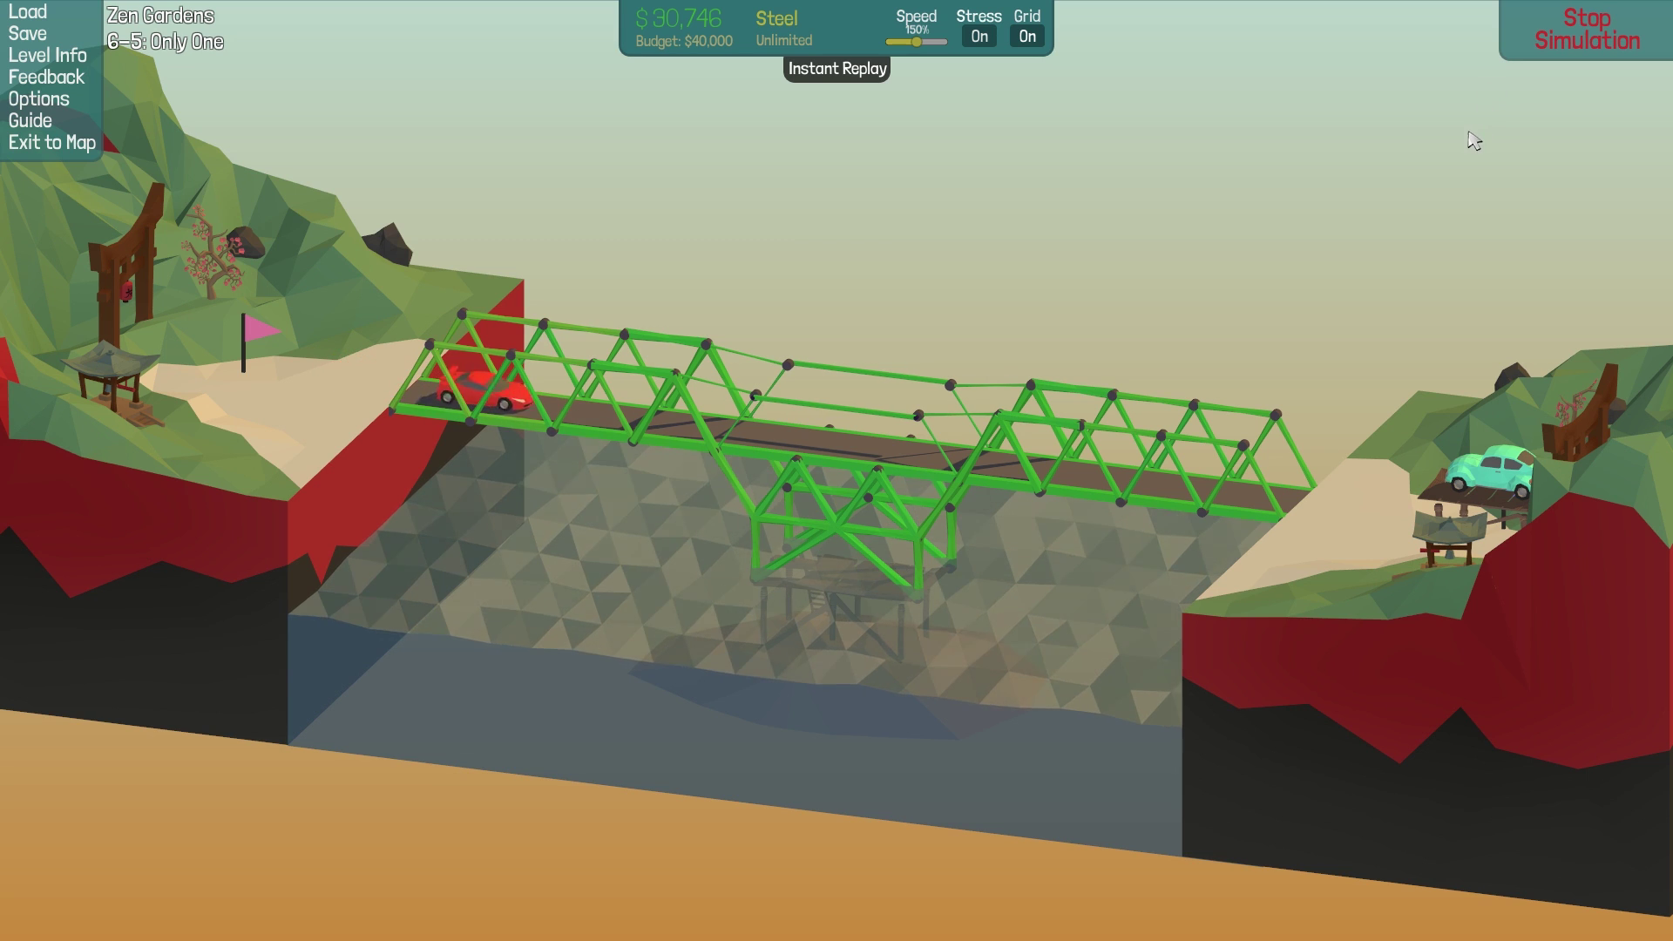